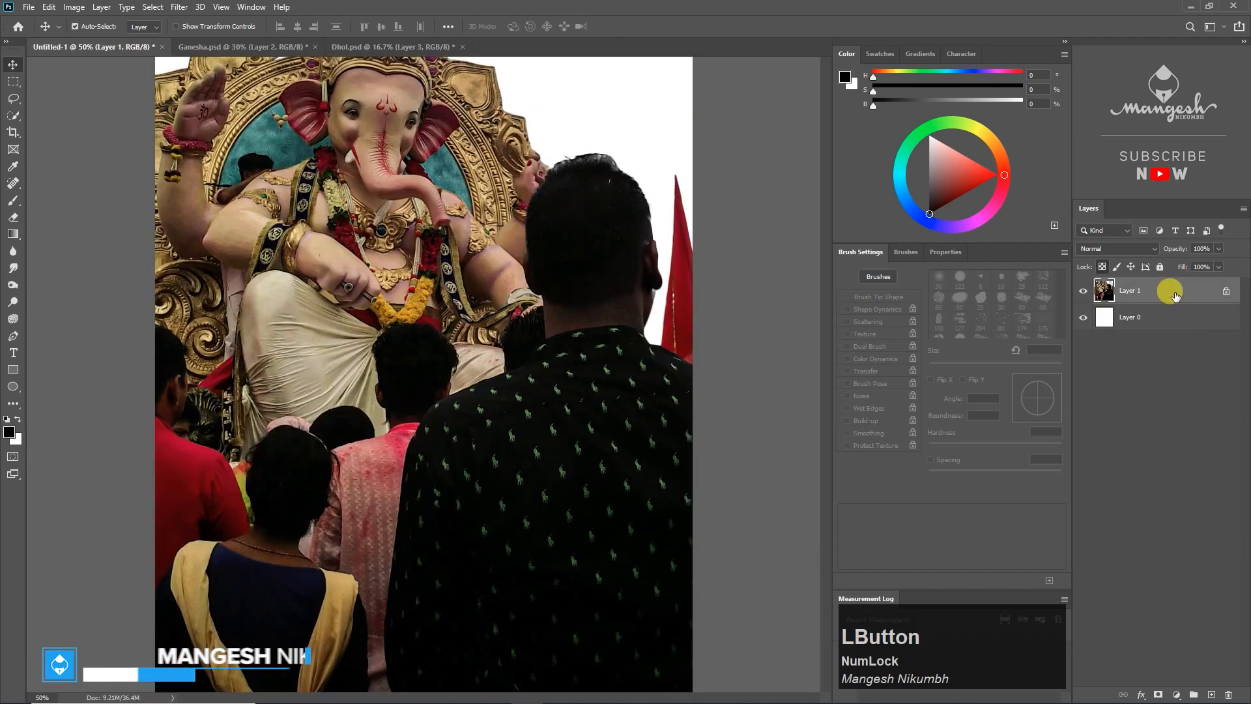
# Step: Convert the Ganesha crowd layer to a Smart Object and close the Ganesha.psd source file
pyautogui.rightClick(1171, 289)
pyautogui.click(1069, 334)
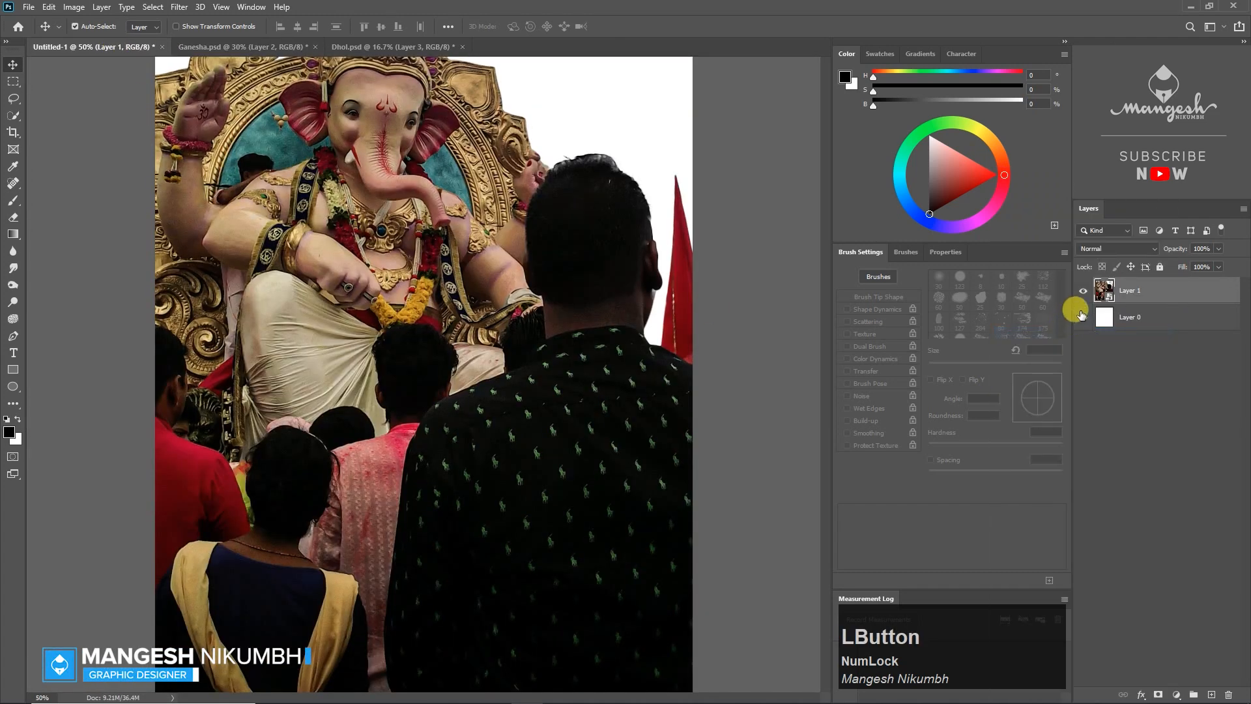
pyautogui.click(316, 46)
pyautogui.click(671, 330)
pyautogui.hotkey('ctrl', '0')
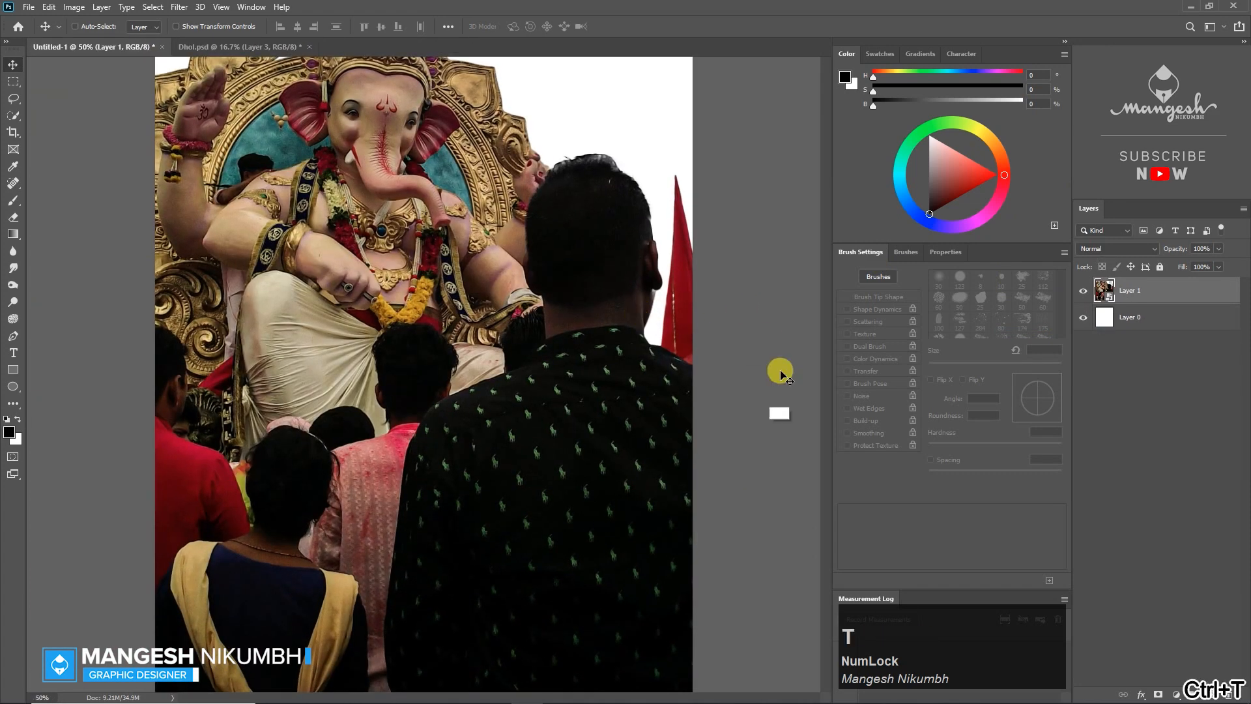
# Step: Scale the Ganesha crowd layer down to 43.67% and place it across the middle of the canvas
pyautogui.hotkey('ctrl', 't')
pyautogui.hotkey('ctrl', '0')
pyautogui.moveTo(741, 372); pyautogui.dragTo(557, 355)
pyautogui.doubleClick(467, 352)
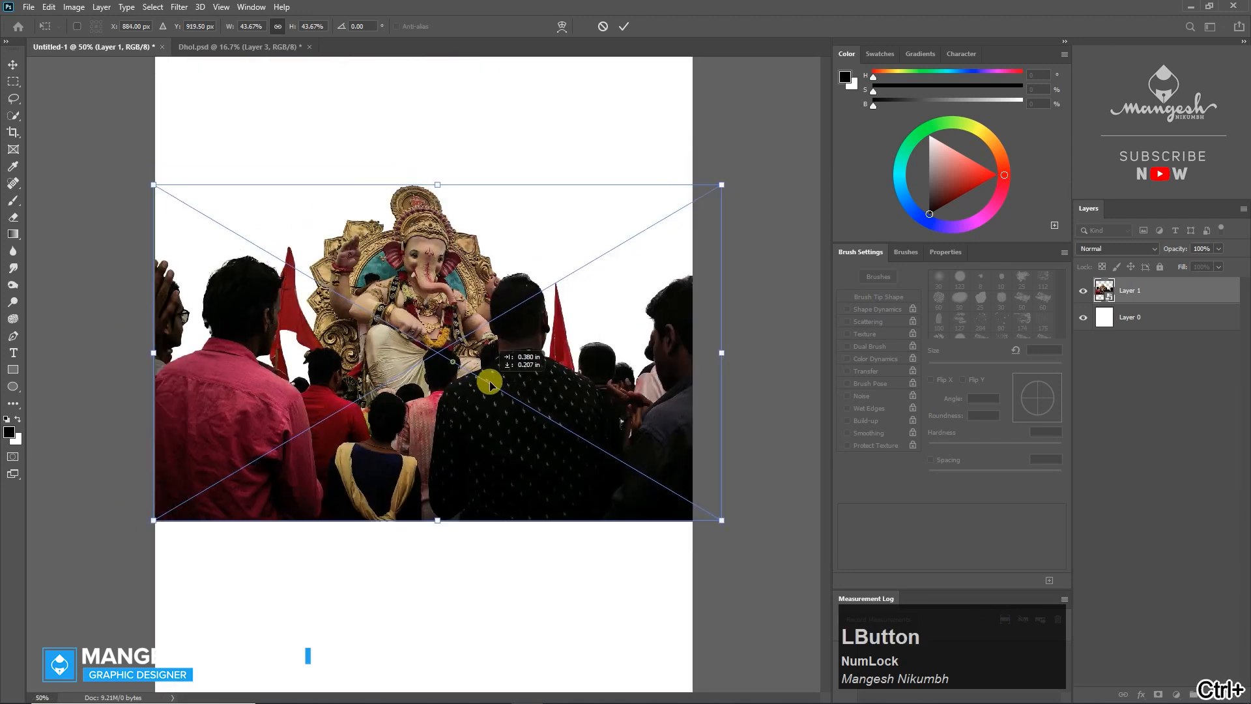
pyautogui.hotkey('ctrl', '-')
# Step: Copy the cut-out drummer layer from Dhol.psd into the Untitled-1 poster document
pyautogui.click(241, 47)
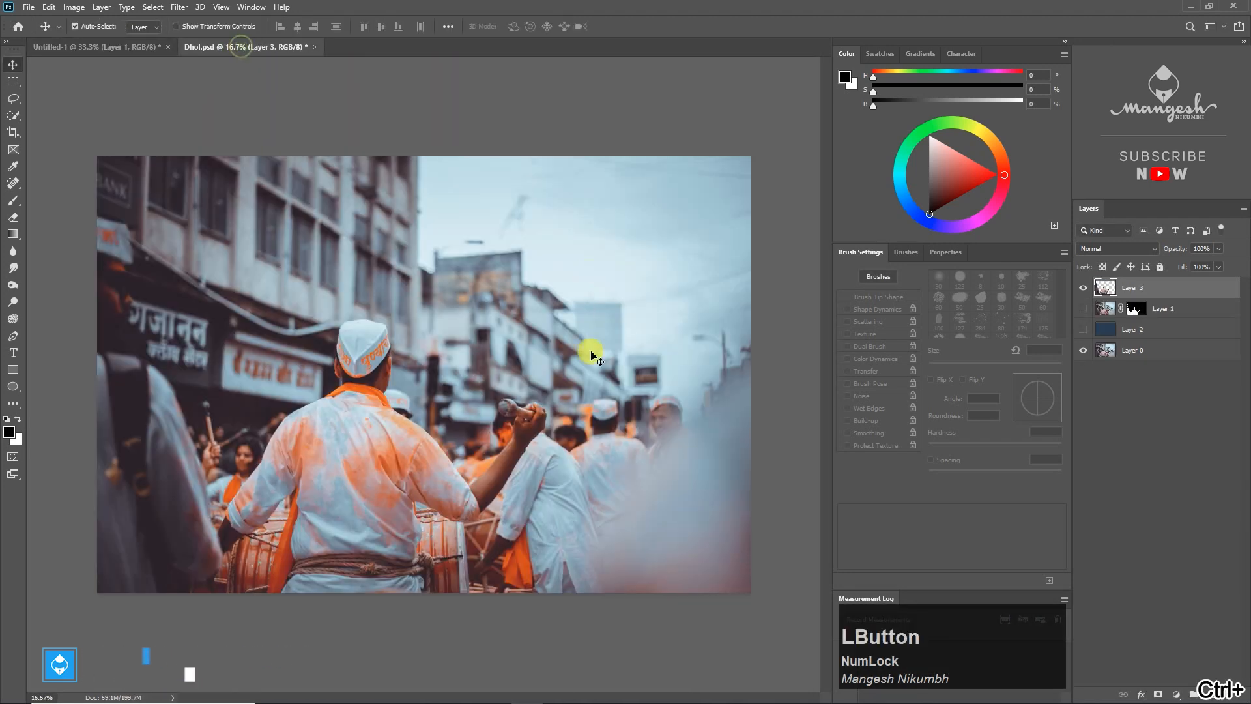
pyautogui.click(1094, 334)
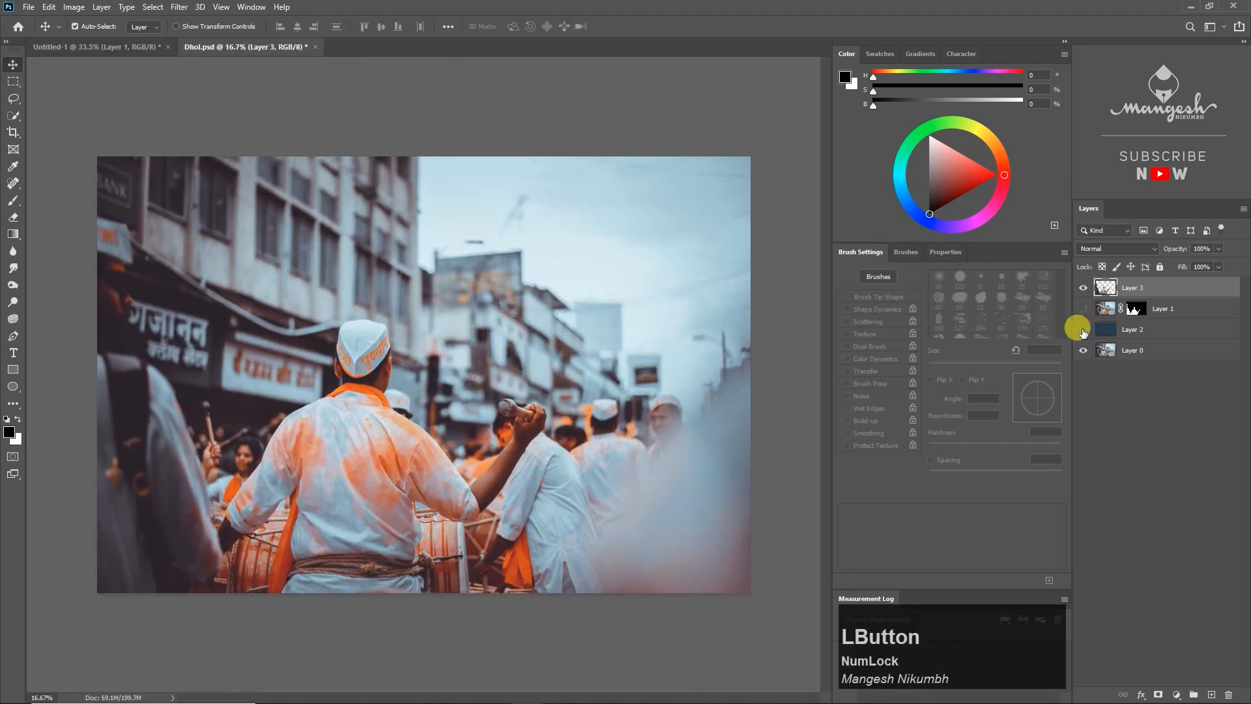
pyautogui.click(1084, 331)
pyautogui.click(1083, 331)
pyautogui.click(1083, 331)
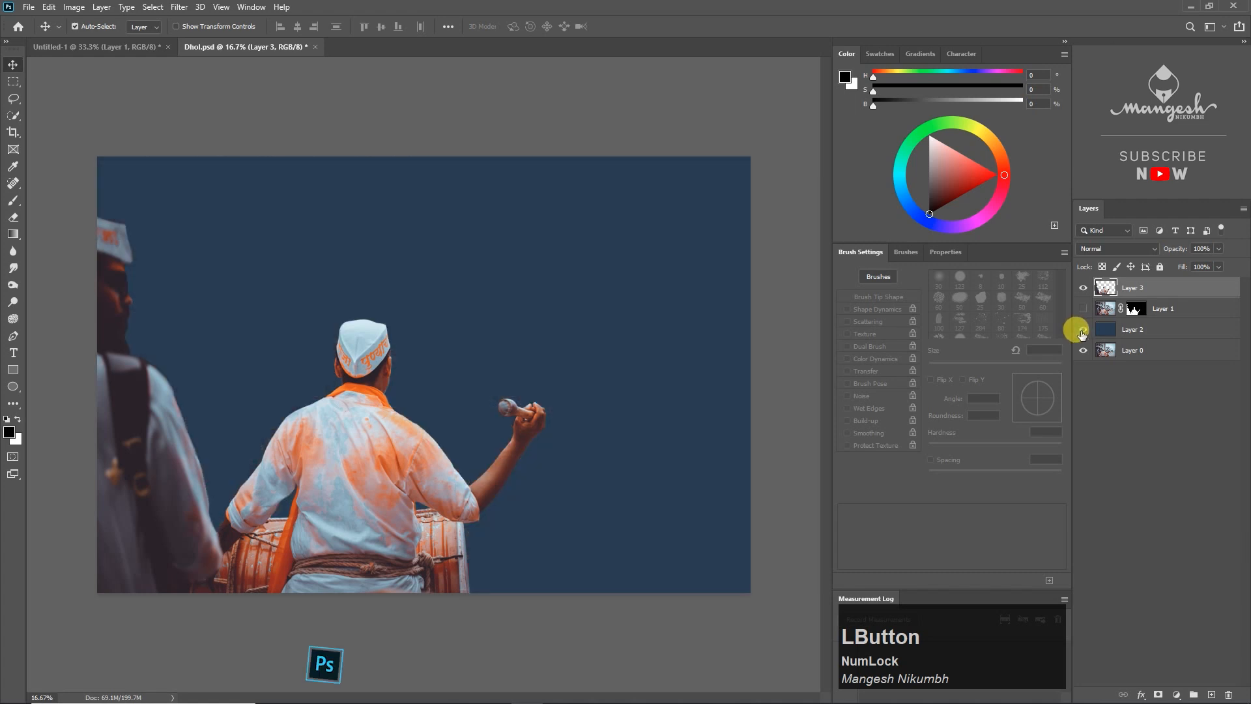
pyautogui.moveTo(367, 408); pyautogui.dragTo(161, 80)
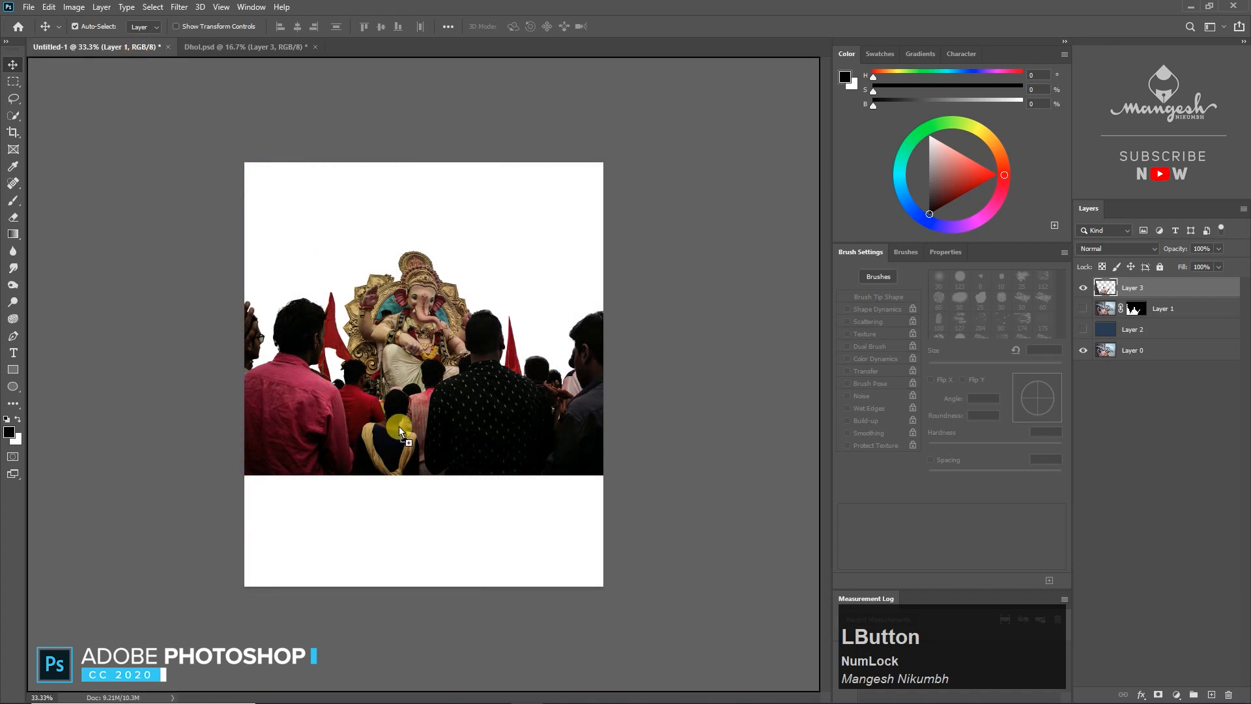
pyautogui.moveTo(400, 432); pyautogui.dragTo(415, 369)
# Step: Convert the drummer layer to a Smart Object and scale it down to fit in front of the Ganesha crowd
pyautogui.rightClick(1169, 291)
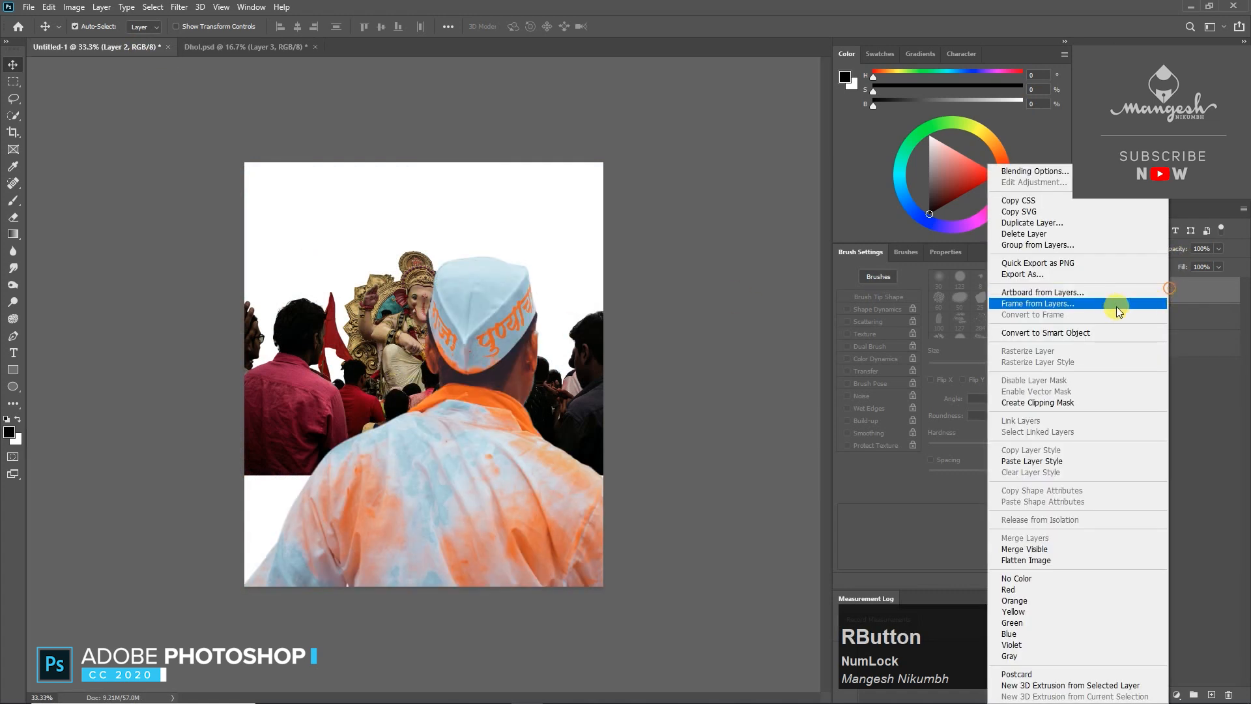
pyautogui.click(1056, 331)
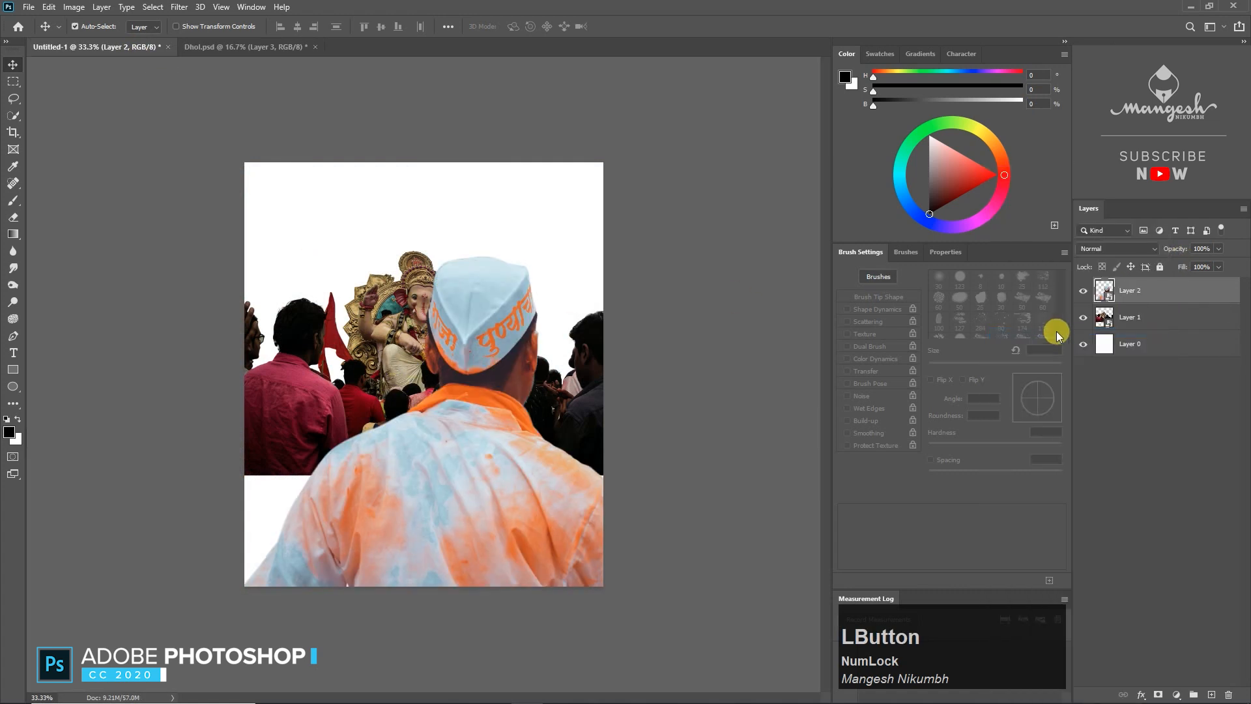
pyautogui.hotkey('ctrl', 't')
pyautogui.hotkey('ctrl', '-')
pyautogui.moveTo(741, 408); pyautogui.dragTo(547, 414)
pyautogui.hotkey('ctrl', '=')
pyautogui.moveTo(404, 494); pyautogui.dragTo(429, 477)
pyautogui.moveTo(614, 568); pyautogui.dragTo(586, 544)
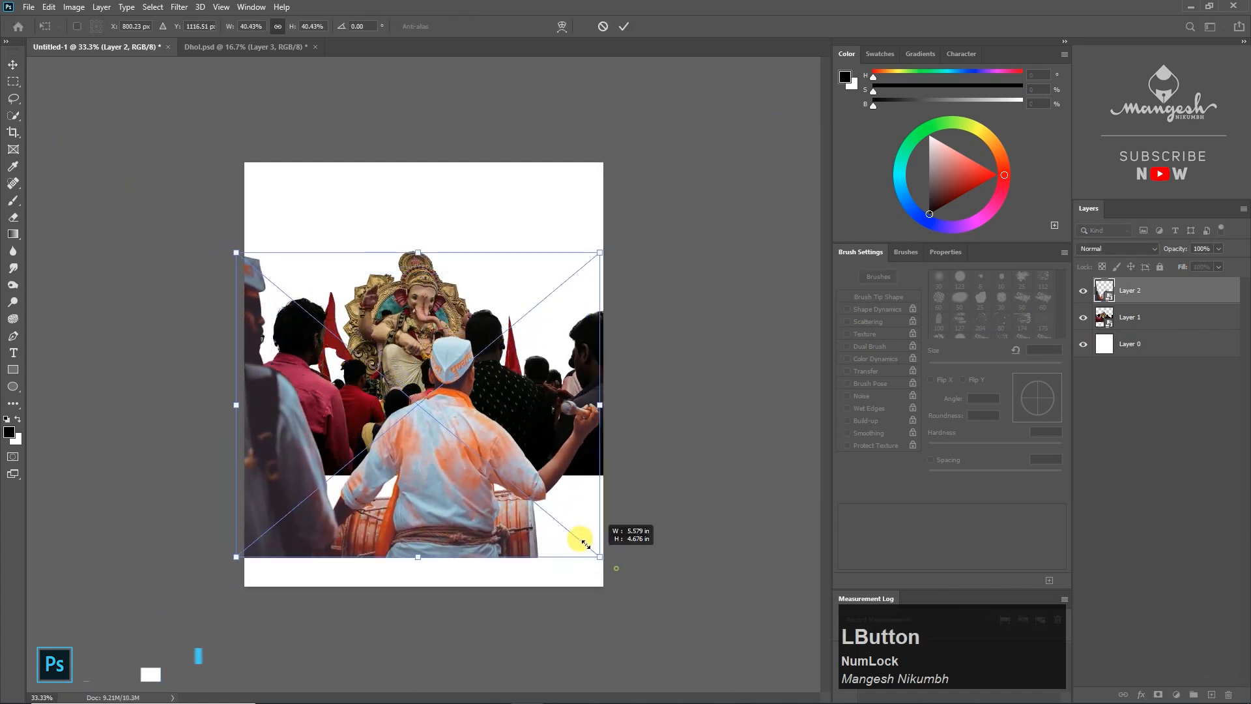
pyautogui.press('Return')
pyautogui.hotkey('ctrl', '0')
# Step: Flip the Ganesha crowd layer horizontally and scale it down behind the drummer, towards the right of the canvas
pyautogui.keyDown('ctrl'); pyautogui.click(538, 380); pyautogui.keyUp('ctrl')
pyautogui.hotkey('ctrl', 't')
pyautogui.rightClick(540, 378)
pyautogui.click(585, 579)
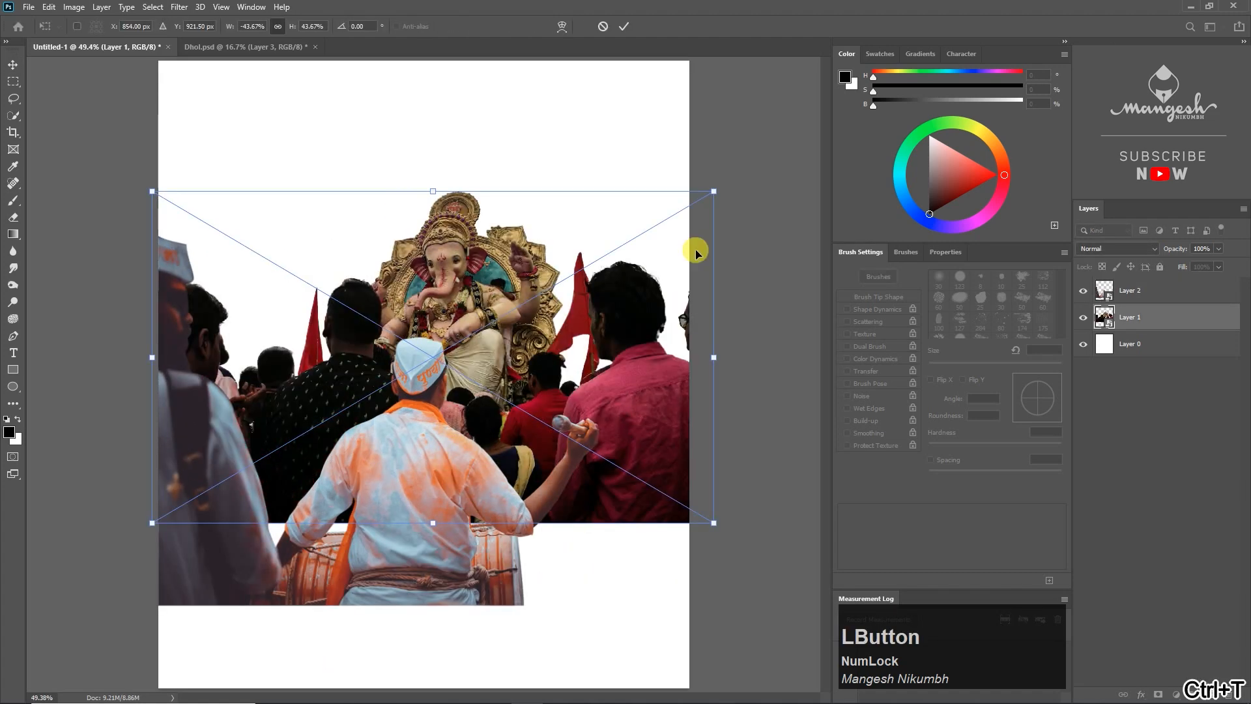
pyautogui.moveTo(711, 193); pyautogui.dragTo(579, 270)
pyautogui.moveTo(497, 358); pyautogui.dragTo(621, 352)
pyautogui.moveTo(278, 261); pyautogui.dragTo(341, 298)
pyautogui.moveTo(591, 395)
pyautogui.mouseDown()
pyautogui.moveTo(571, 376)
pyautogui.moveTo(585, 381)
pyautogui.mouseUp()
pyautogui.press('Return')
# Step: Reposition the drummer and adjust the Ganesha crowd layer beside him with a slight clockwise tilt
pyautogui.hotkey('ctrl', '-')
pyautogui.moveTo(437, 442); pyautogui.dragTo(426, 428)
pyautogui.moveTo(557, 408); pyautogui.dragTo(559, 411)
pyautogui.hotkey('ctrl', 't')
pyautogui.moveTo(621, 400); pyautogui.dragTo(620, 409)
pyautogui.moveTo(609, 329); pyautogui.dragTo(619, 319)
pyautogui.press('Return')
pyautogui.hotkey('ctrl', '=')
pyautogui.moveTo(582, 474); pyautogui.dragTo(567, 476)
pyautogui.hotkey('ctrl', '0')
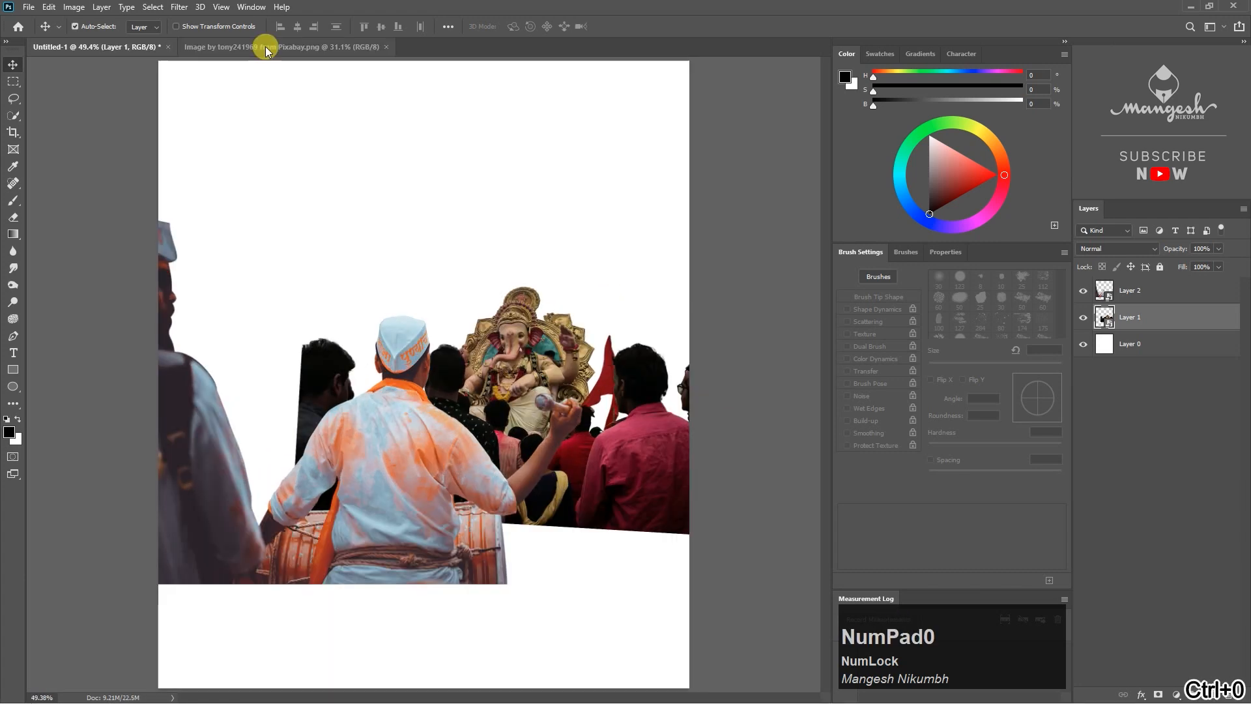
# Step: Copy the elephant image into the Untitled-1 poster and close its source file
pyautogui.click(266, 47)
pyautogui.moveTo(450, 338); pyautogui.dragTo(385, 275)
pyautogui.hotkey('ctrl', 'w')
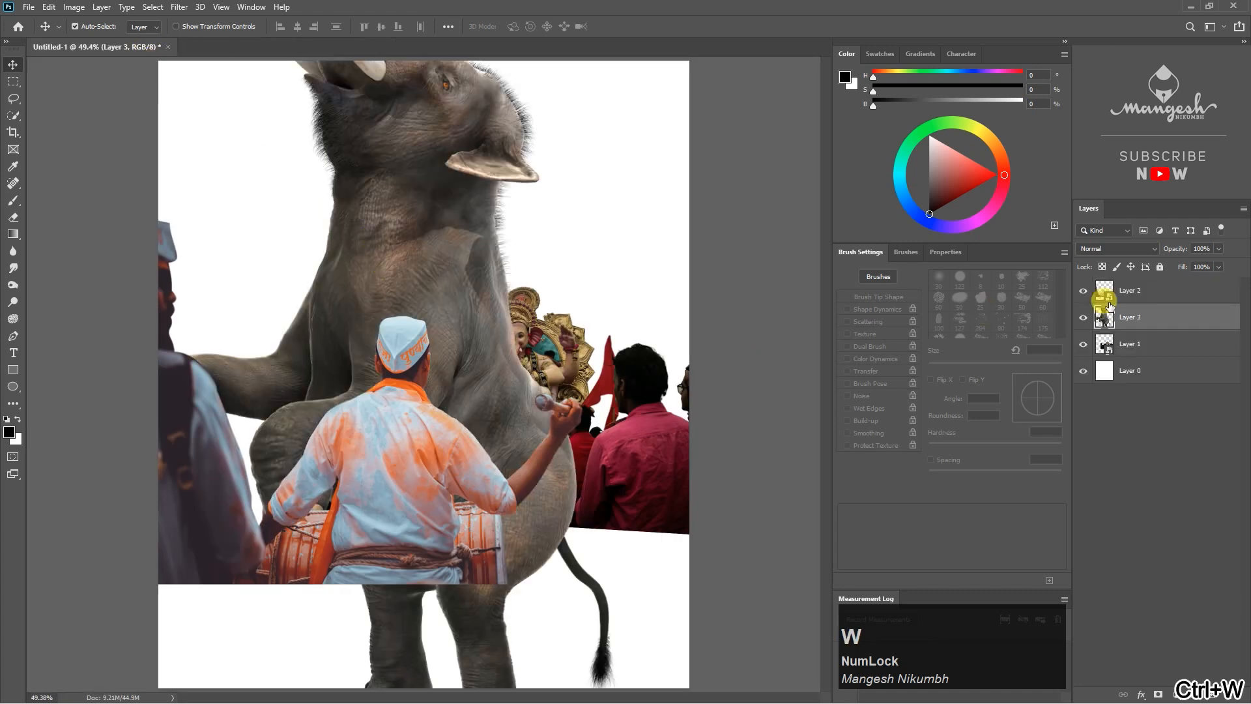
# Step: Convert the elephant layer to a Smart Object and flip it horizontally
pyautogui.rightClick(1151, 324)
pyautogui.click(1085, 335)
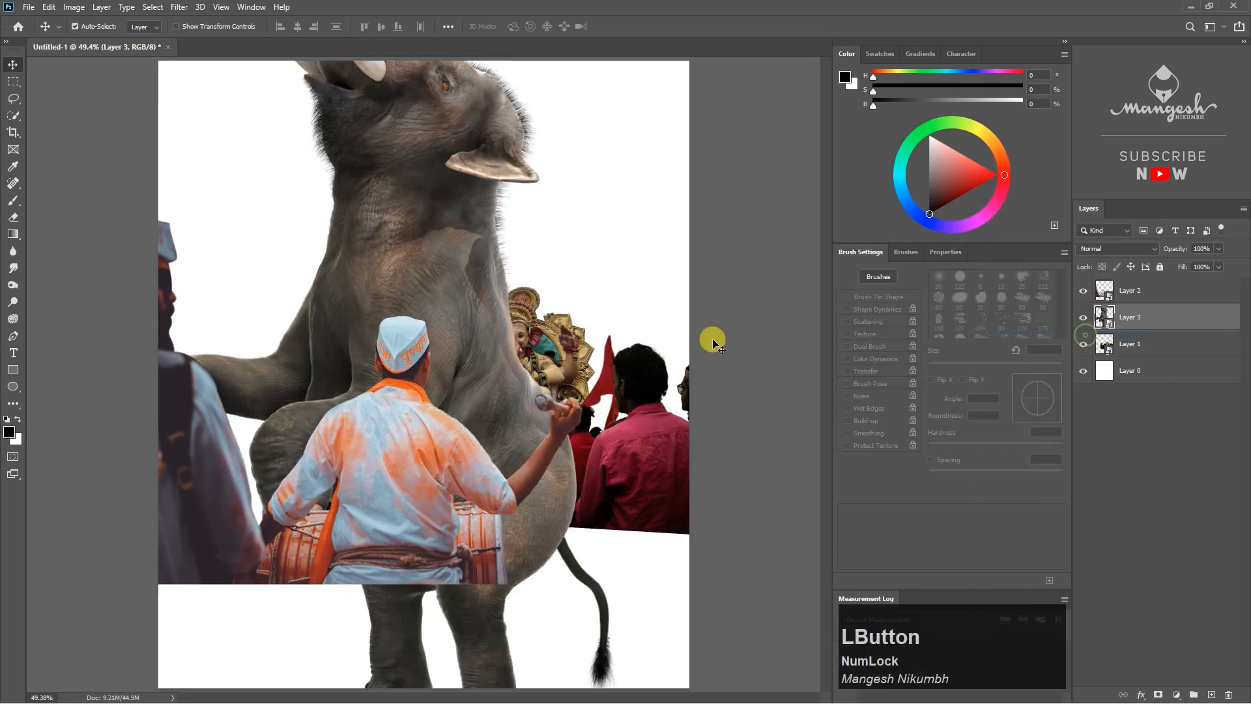
pyautogui.hotkey('ctrl', 't')
pyautogui.rightClick(509, 328)
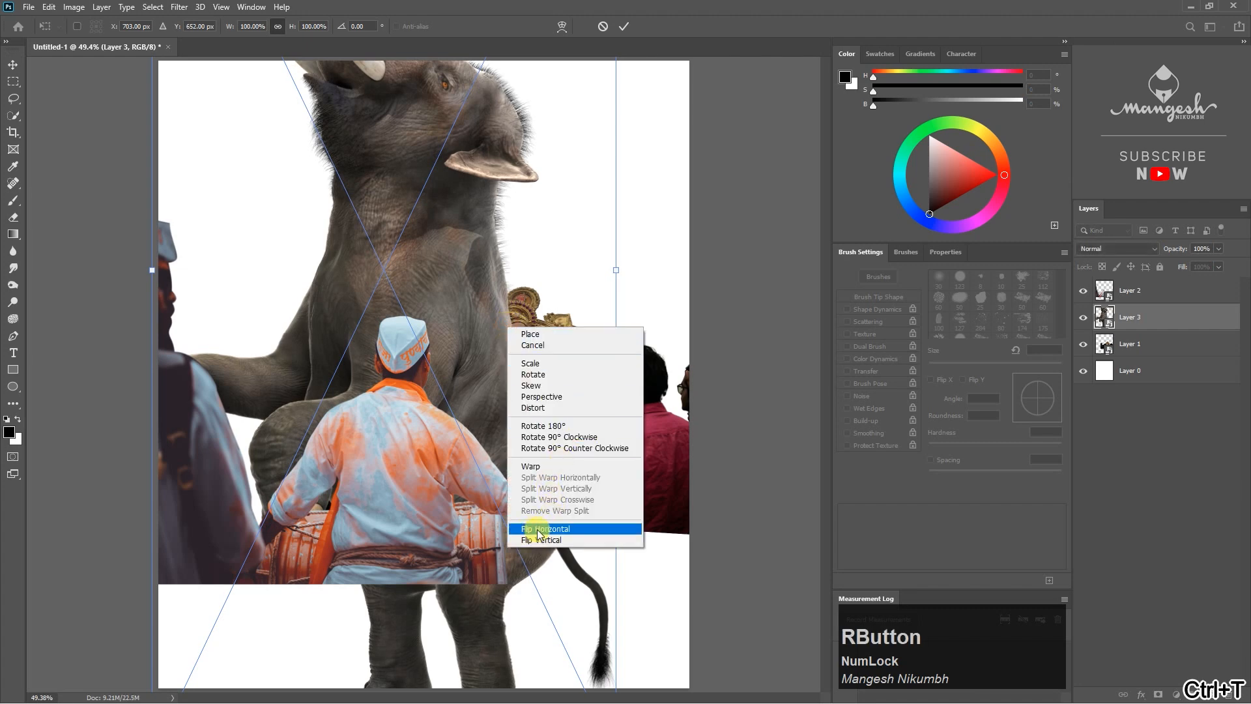
pyautogui.click(548, 530)
# Step: Scale the elephant down and place it behind the drummer at the left side of the poster
pyautogui.moveTo(618, 274); pyautogui.dragTo(489, 282)
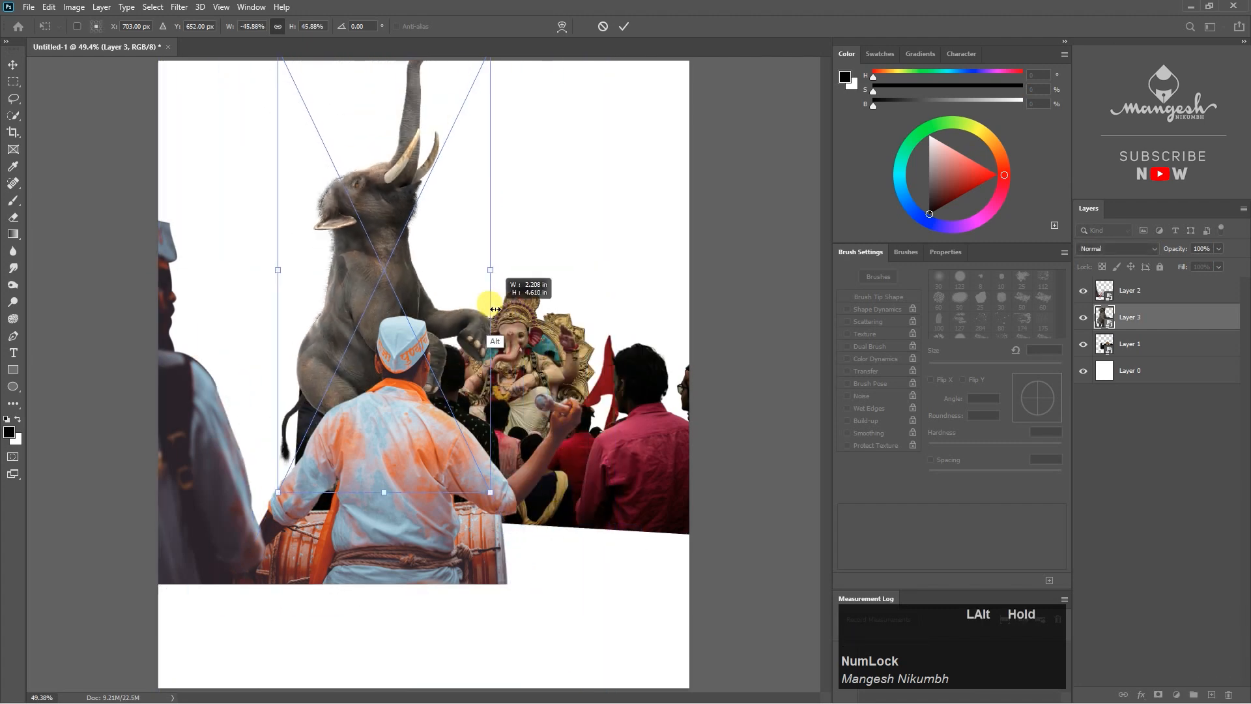
pyautogui.hotkey('ctrl', '0')
pyautogui.moveTo(404, 290); pyautogui.dragTo(316, 329)
pyautogui.press('Return')
# Step: Arrange the figures with the elephant layer beneath the Ganesha crowd layer, and crop the canvas slightly narrower
pyautogui.moveTo(365, 426); pyautogui.dragTo(383, 444)
pyautogui.moveTo(511, 385); pyautogui.dragTo(500, 381)
pyautogui.moveTo(1131, 317); pyautogui.dragTo(1134, 356)
pyautogui.moveTo(715, 441); pyautogui.dragTo(684, 405)
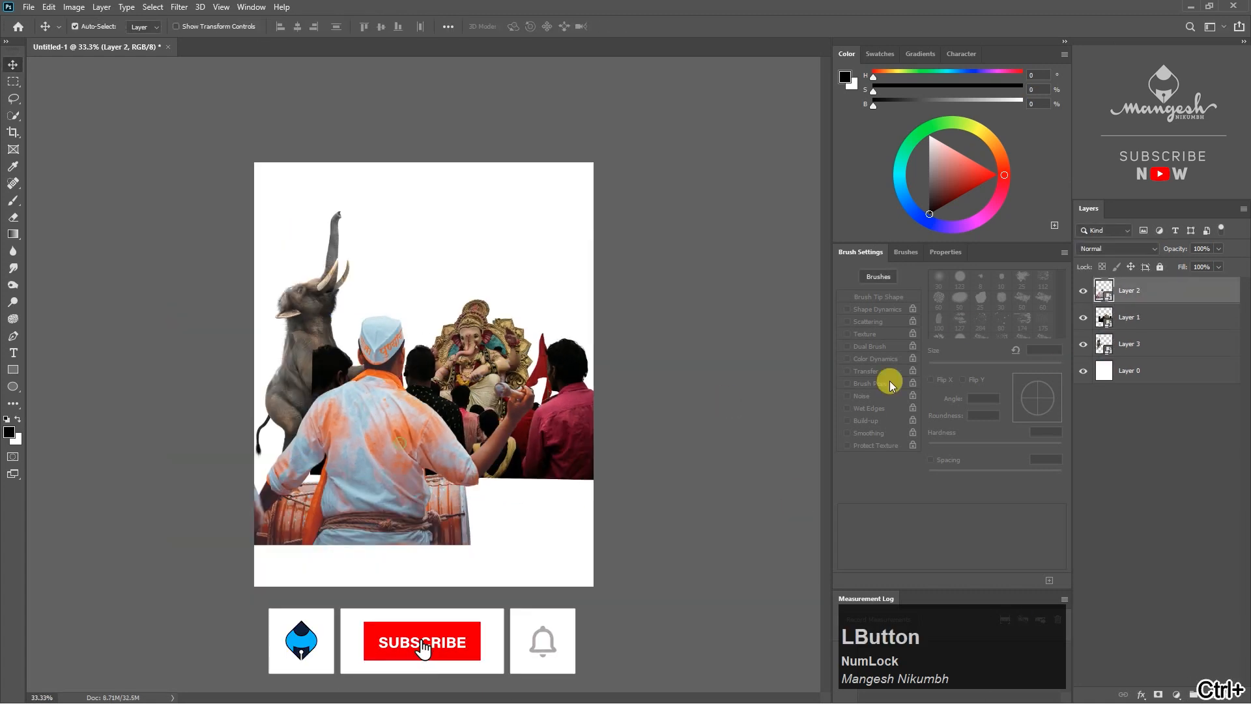
# Step: Add a layer mask to the drummer layer
pyautogui.click(1084, 291)
pyautogui.click(1083, 290)
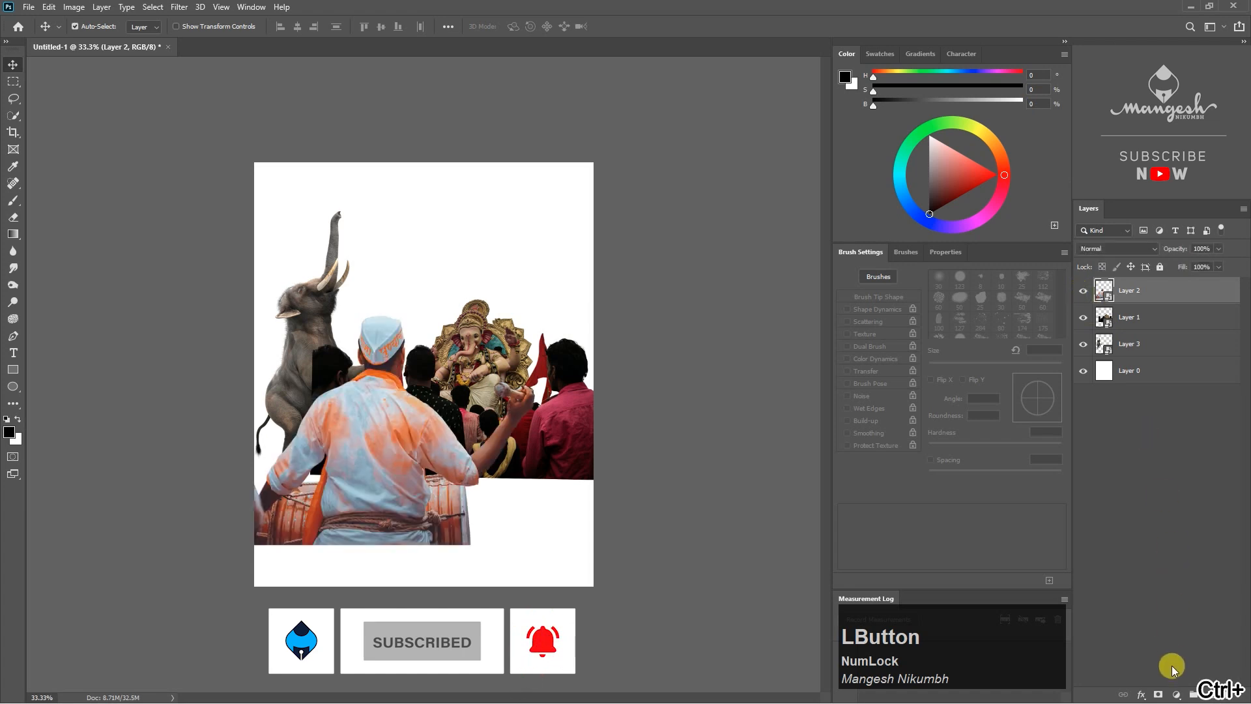
pyautogui.click(1157, 692)
pyautogui.hotkey('ctrl', '=')
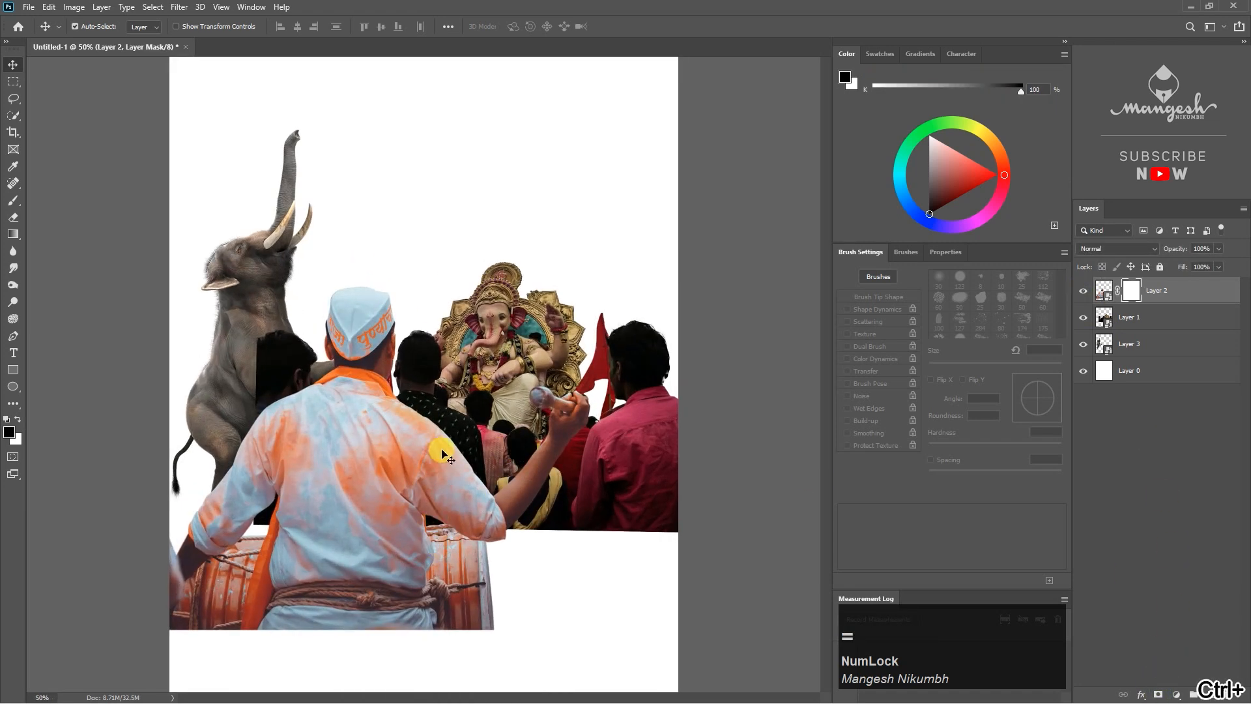
# Step: Choose the pbbymef3 brush from Fog Brushes 4 at 1000 px, with 43% opacity and 62% flow
pyautogui.press('b')
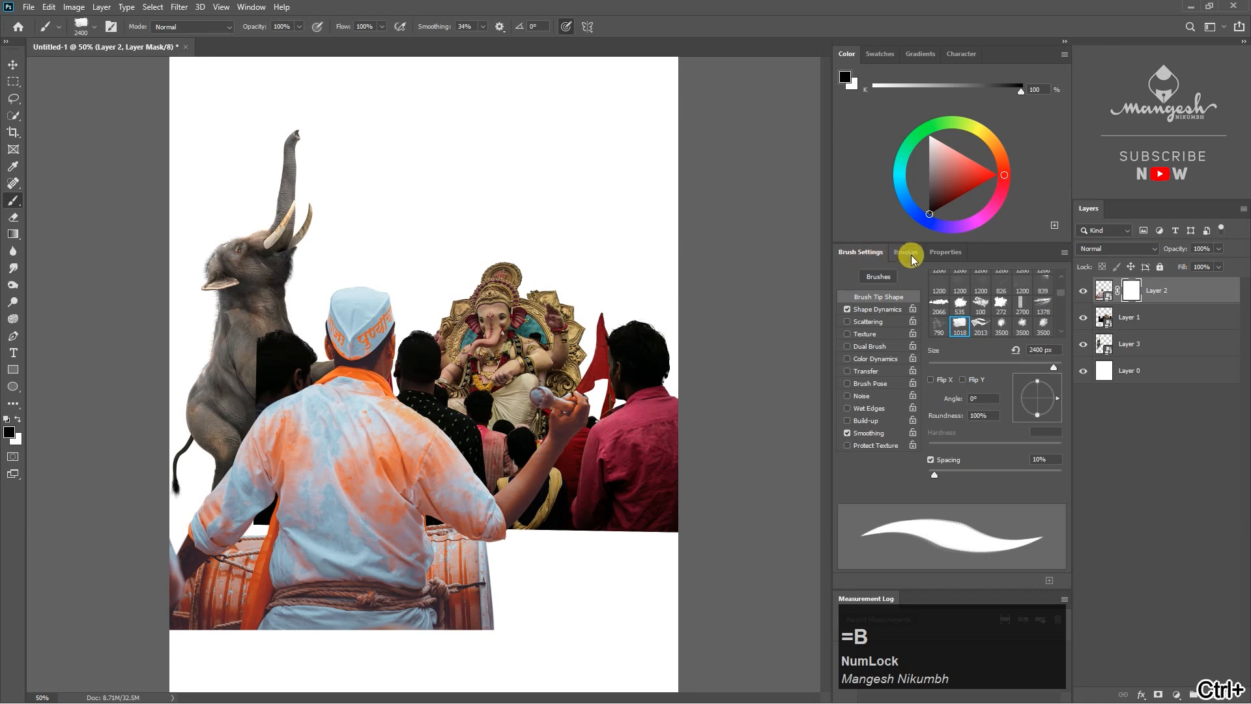
pyautogui.click(907, 254)
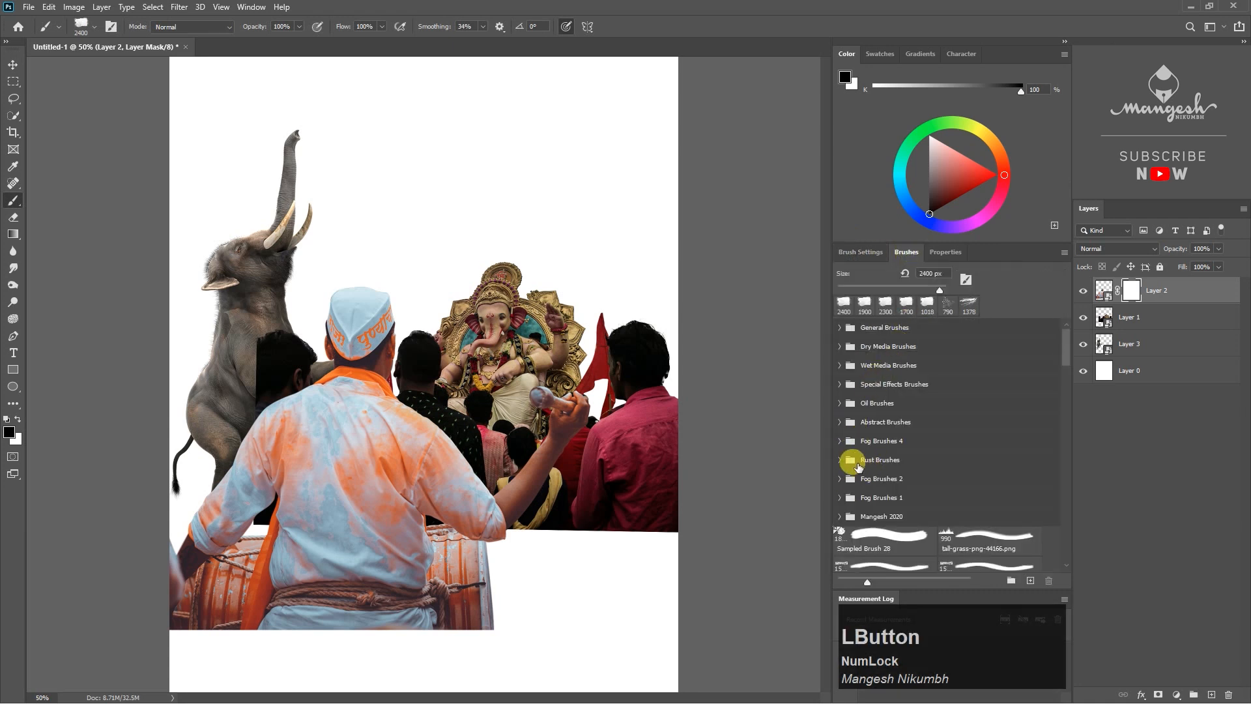
pyautogui.click(841, 440)
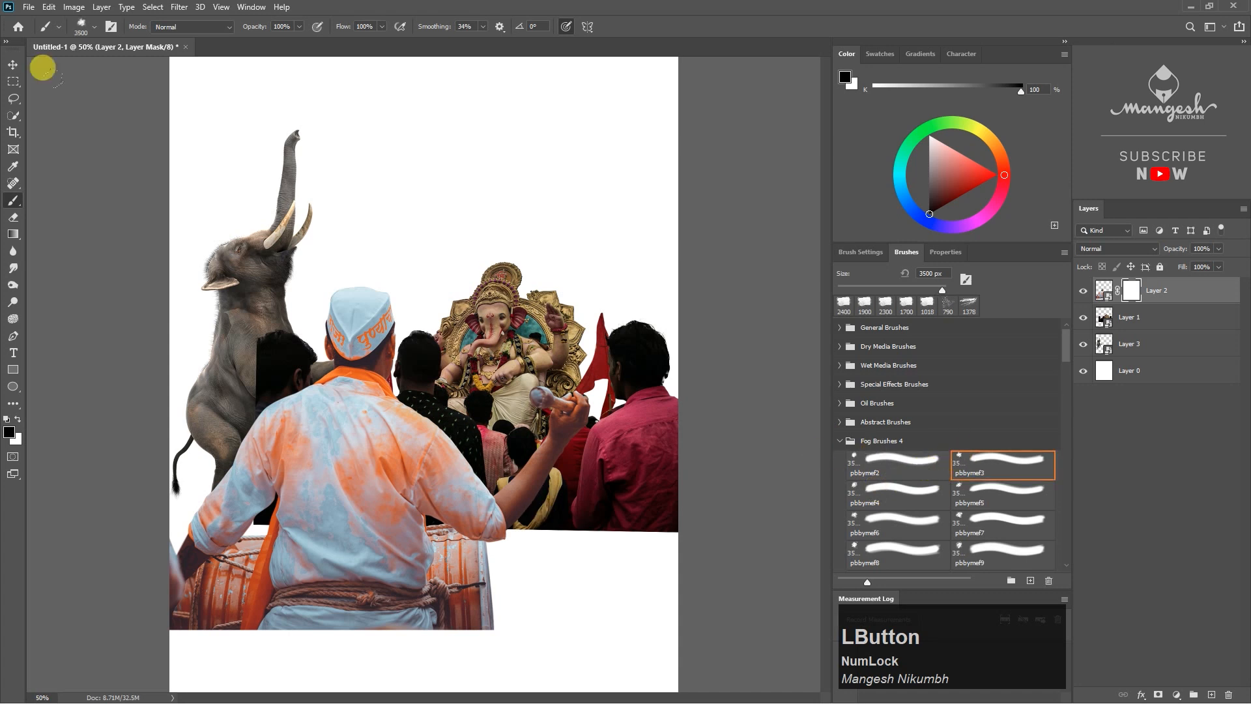
pyautogui.moveTo(943, 290); pyautogui.dragTo(911, 292)
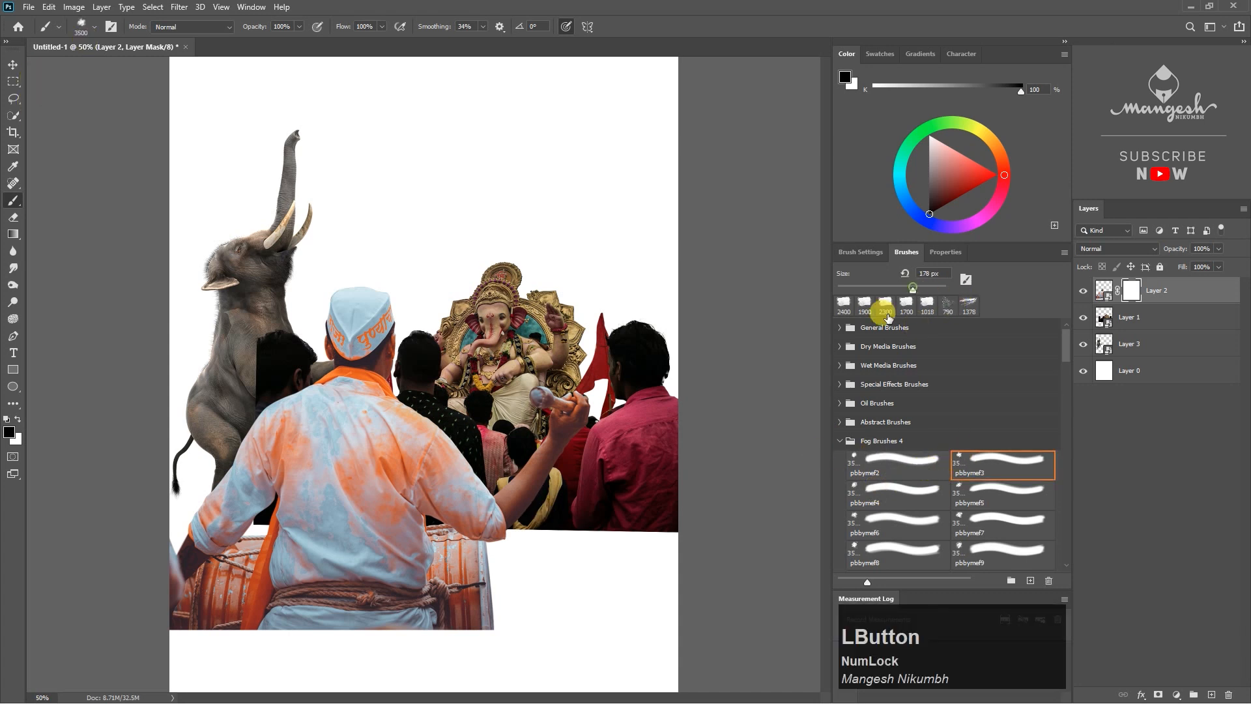
pyautogui.hotkey('ctrl', 'z')
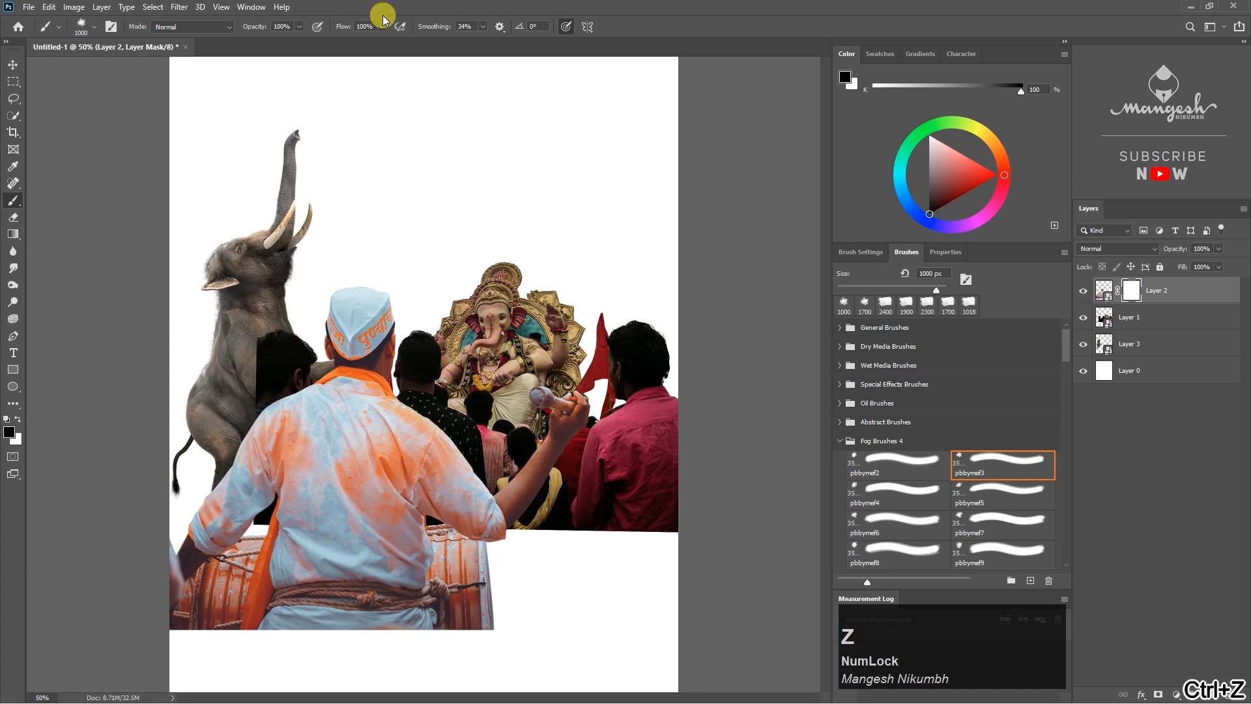
pyautogui.click(383, 26)
pyautogui.click(299, 26)
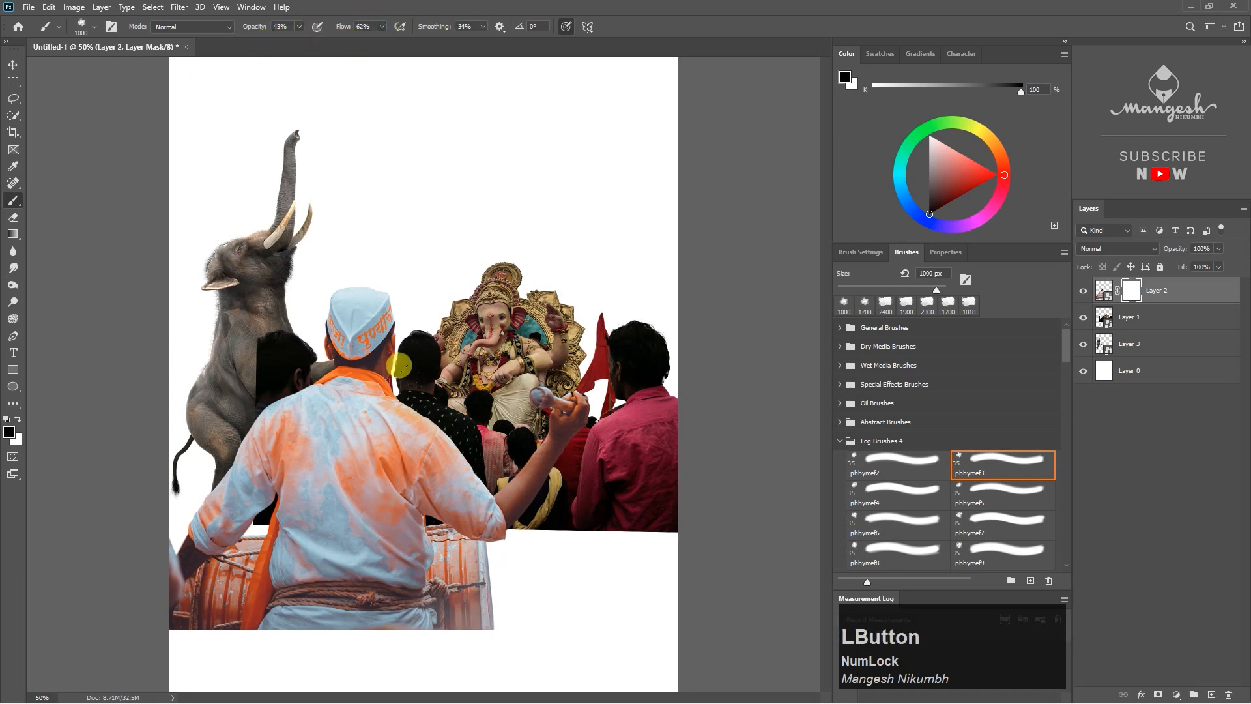
# Step: Paint black on the drummer's mask with the fog brush at 300 to 700 px to fade the drums and lower body
pyautogui.press('[')
pyautogui.press('[')
pyautogui.press('[')
pyautogui.press('[')
pyautogui.moveTo(434, 557)
pyautogui.mouseDown()
pyautogui.moveTo(471, 634)
pyautogui.moveTo(329, 629)
pyautogui.moveTo(118, 559)
pyautogui.mouseUp()
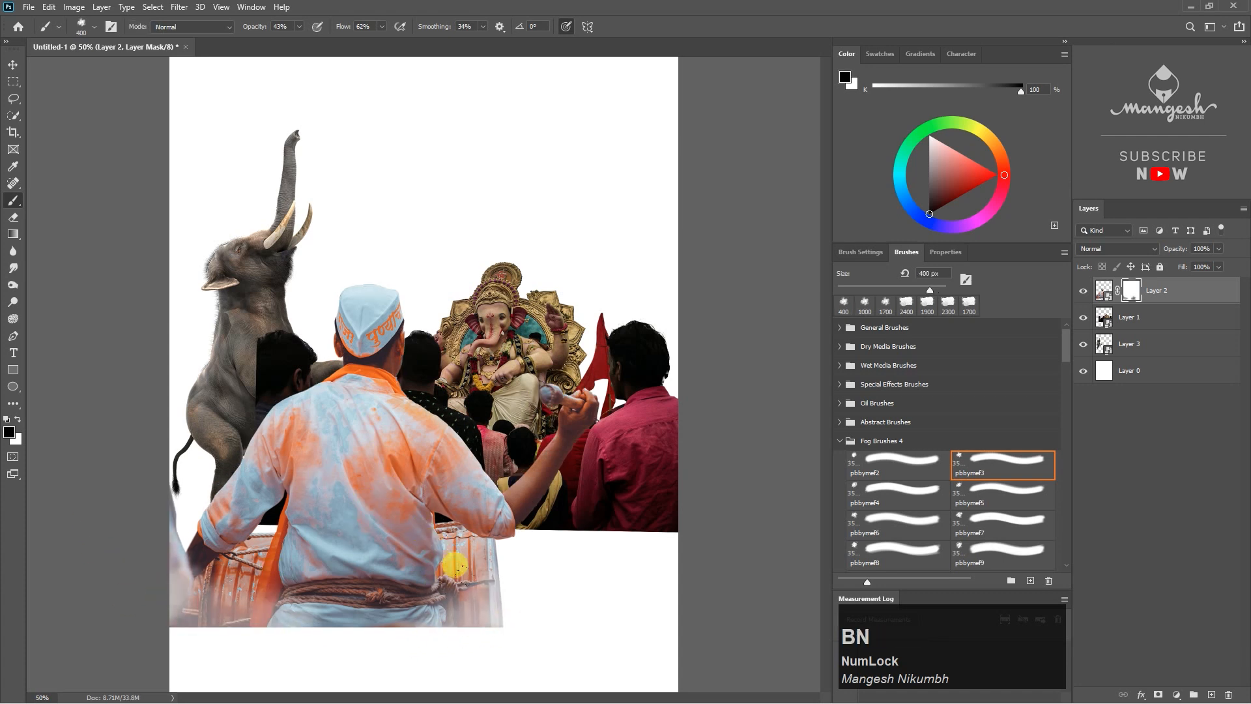
pyautogui.moveTo(454, 566)
pyautogui.mouseDown()
pyautogui.moveTo(353, 574)
pyautogui.moveTo(260, 609)
pyautogui.moveTo(127, 568)
pyautogui.moveTo(211, 639)
pyautogui.moveTo(124, 592)
pyautogui.moveTo(315, 653)
pyautogui.moveTo(508, 652)
pyautogui.mouseUp()
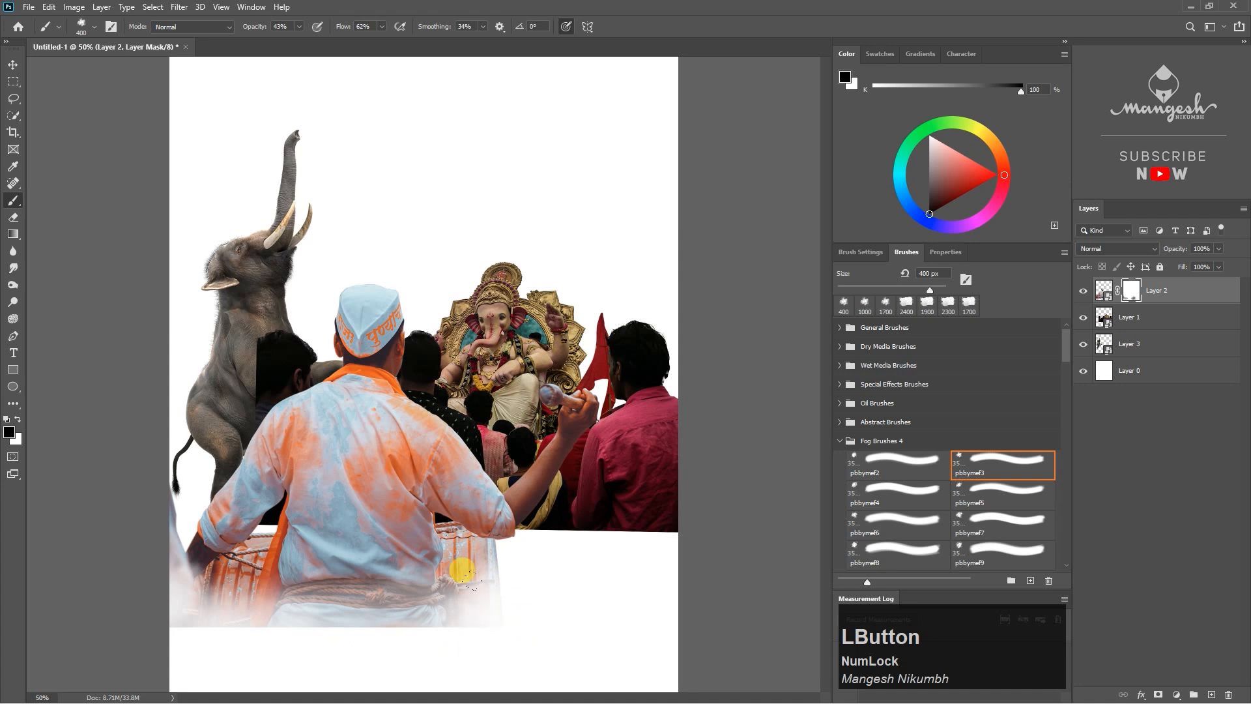
pyautogui.moveTo(462, 569); pyautogui.dragTo(421, 612)
pyautogui.press(']')
pyautogui.press(']')
pyautogui.press(']')
pyautogui.click(372, 614)
pyautogui.press('[')
pyautogui.press('[')
pyautogui.click(492, 597)
pyautogui.moveTo(358, 553)
pyautogui.mouseDown()
pyautogui.moveTo(128, 576)
pyautogui.moveTo(217, 541)
pyautogui.mouseUp()
pyautogui.press('[')
pyautogui.press('[')
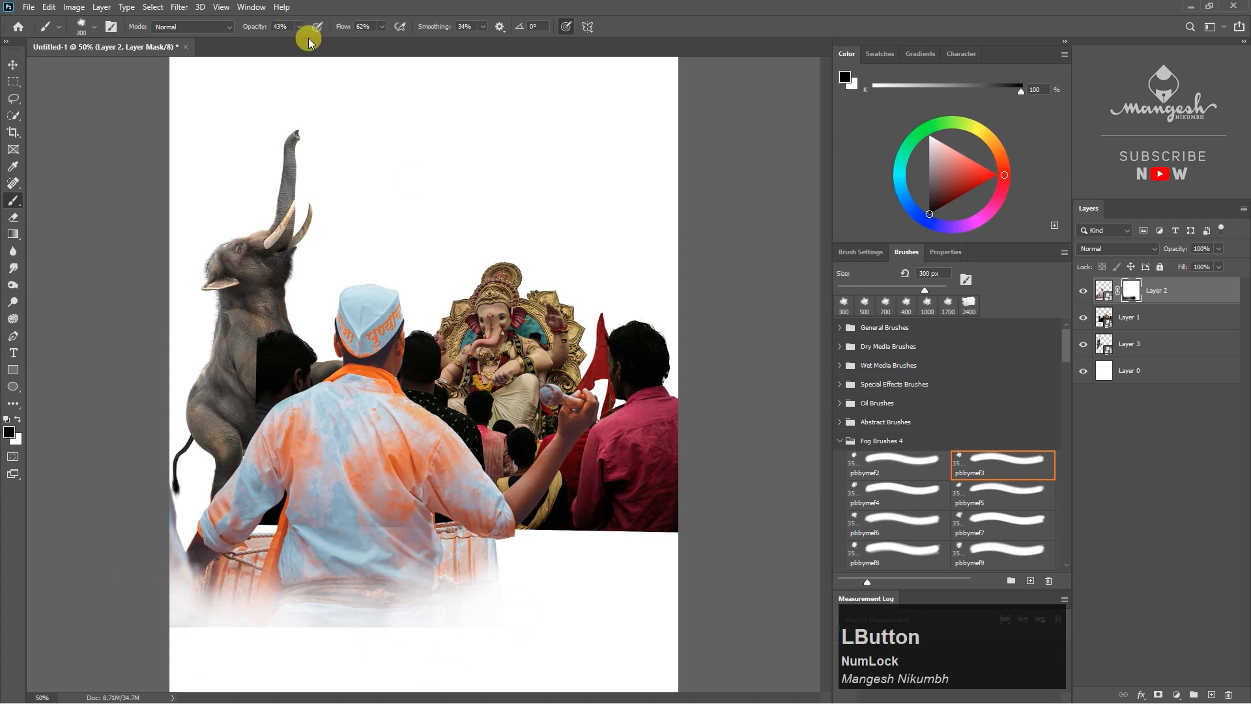
# Step: Soften the fade along the drummer's lower edge on the mask, using 17% brush opacity and 35% flow
pyautogui.click(298, 26)
pyautogui.press(']')
pyautogui.press(']')
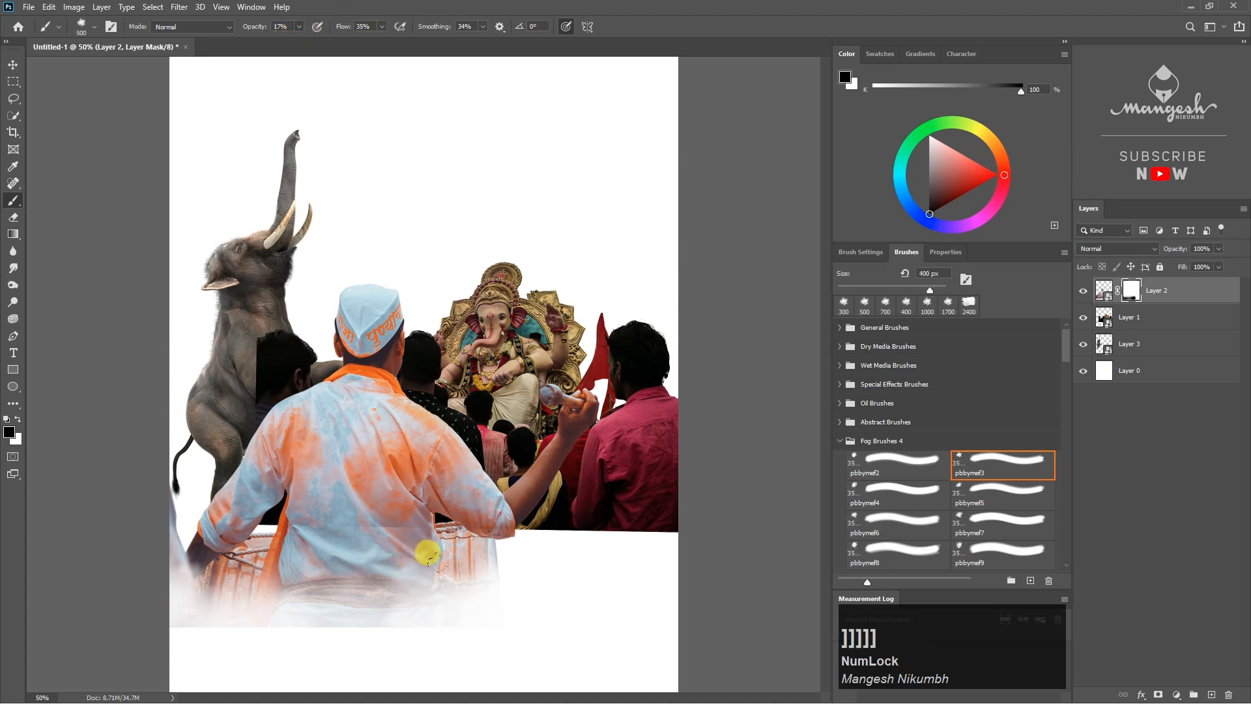
pyautogui.press(']')
pyautogui.moveTo(251, 542)
pyautogui.mouseDown()
pyautogui.moveTo(42, 522)
pyautogui.moveTo(226, 635)
pyautogui.mouseUp()
pyautogui.press('[')
pyautogui.press('[')
pyautogui.press('[')
pyautogui.moveTo(153, 559)
pyautogui.mouseDown()
pyautogui.moveTo(269, 555)
pyautogui.moveTo(227, 574)
pyautogui.moveTo(423, 620)
pyautogui.mouseUp()
pyautogui.moveTo(157, 558); pyautogui.dragTo(344, 631)
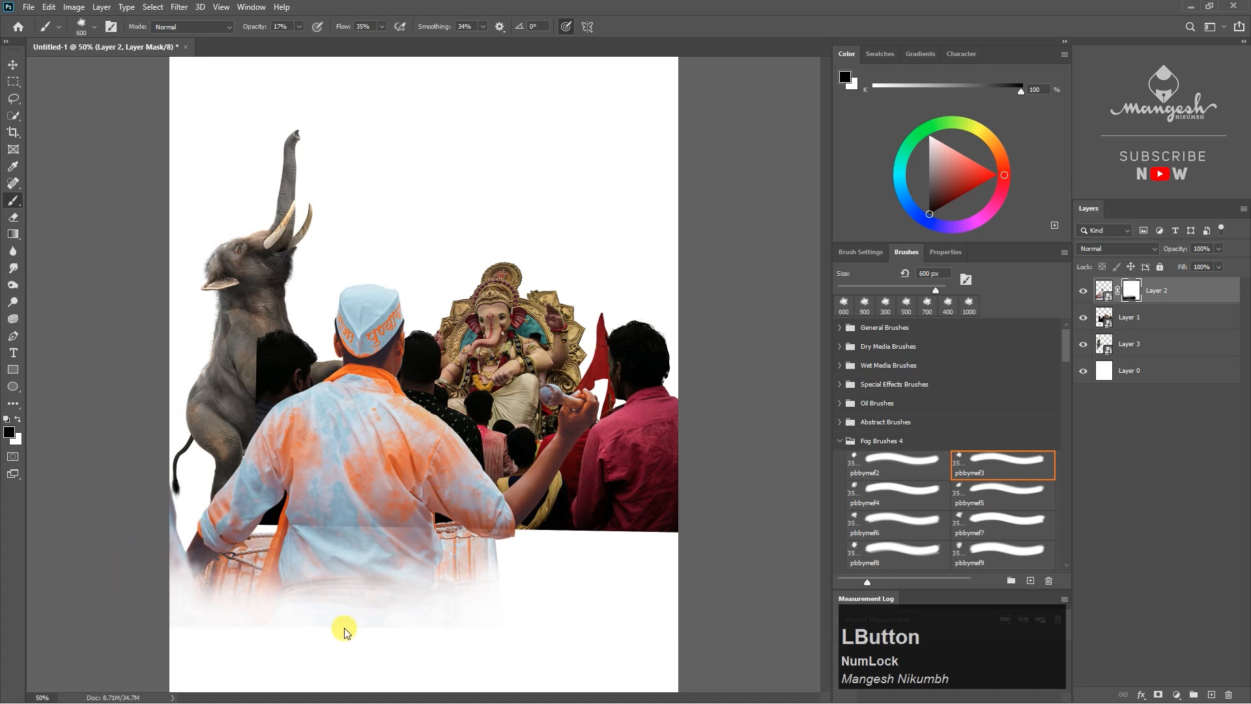
pyautogui.press('[')
pyautogui.press('[')
pyautogui.press('[')
pyautogui.press('v')
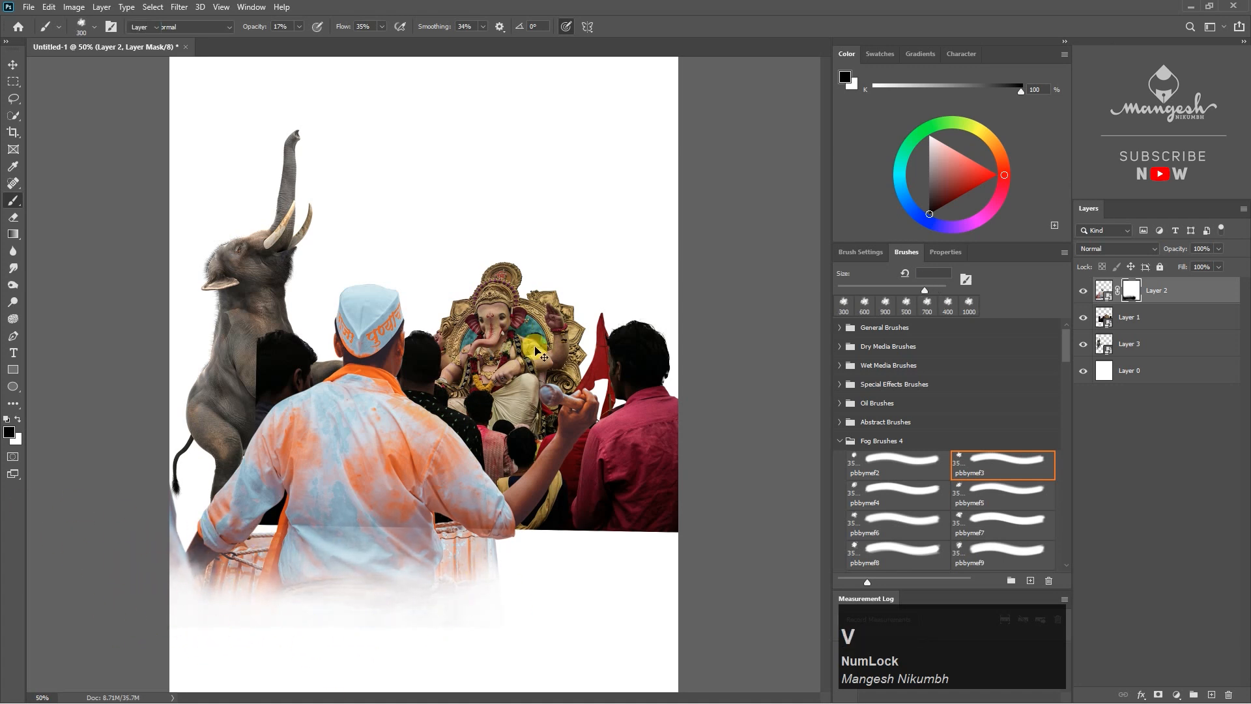
# Step: Add a layer mask to the Ganesha crowd layer
pyautogui.click(1099, 318)
pyautogui.click(1083, 317)
pyautogui.click(1083, 317)
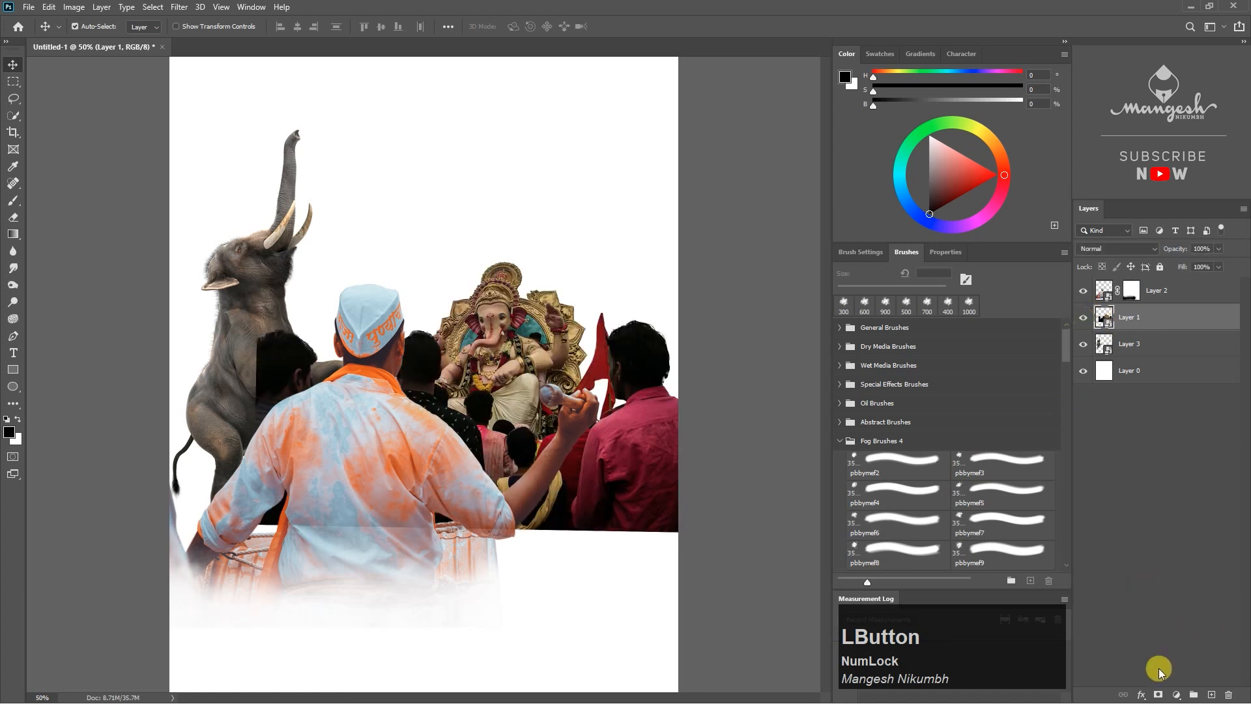
pyautogui.click(1155, 695)
# Step: Fade the lower right of the Ganesha crowd on its mask with the fog brush at 50% opacity and 61% flow
pyautogui.press('b')
pyautogui.press('b')
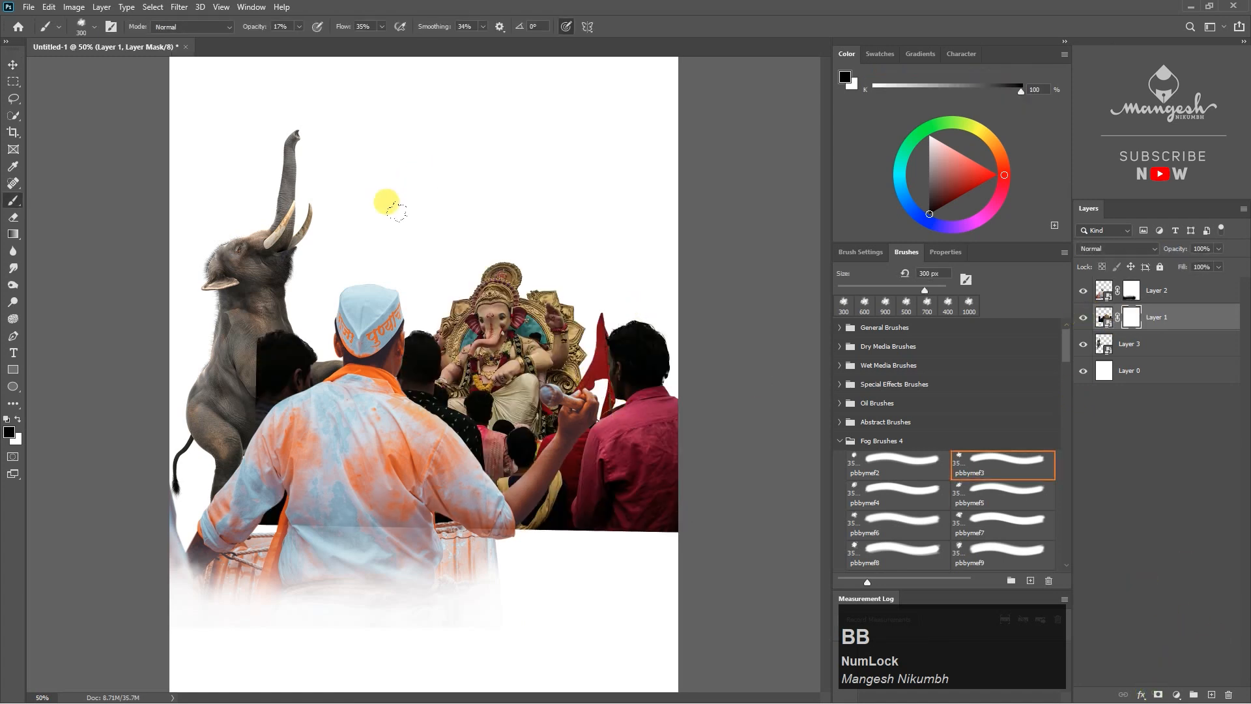
pyautogui.click(301, 28)
pyautogui.click(384, 27)
pyautogui.press(']')
pyautogui.press(']')
pyautogui.moveTo(599, 443)
pyautogui.mouseDown()
pyautogui.moveTo(571, 396)
pyautogui.moveTo(582, 412)
pyautogui.moveTo(569, 437)
pyautogui.moveTo(388, 483)
pyautogui.moveTo(603, 423)
pyautogui.mouseUp()
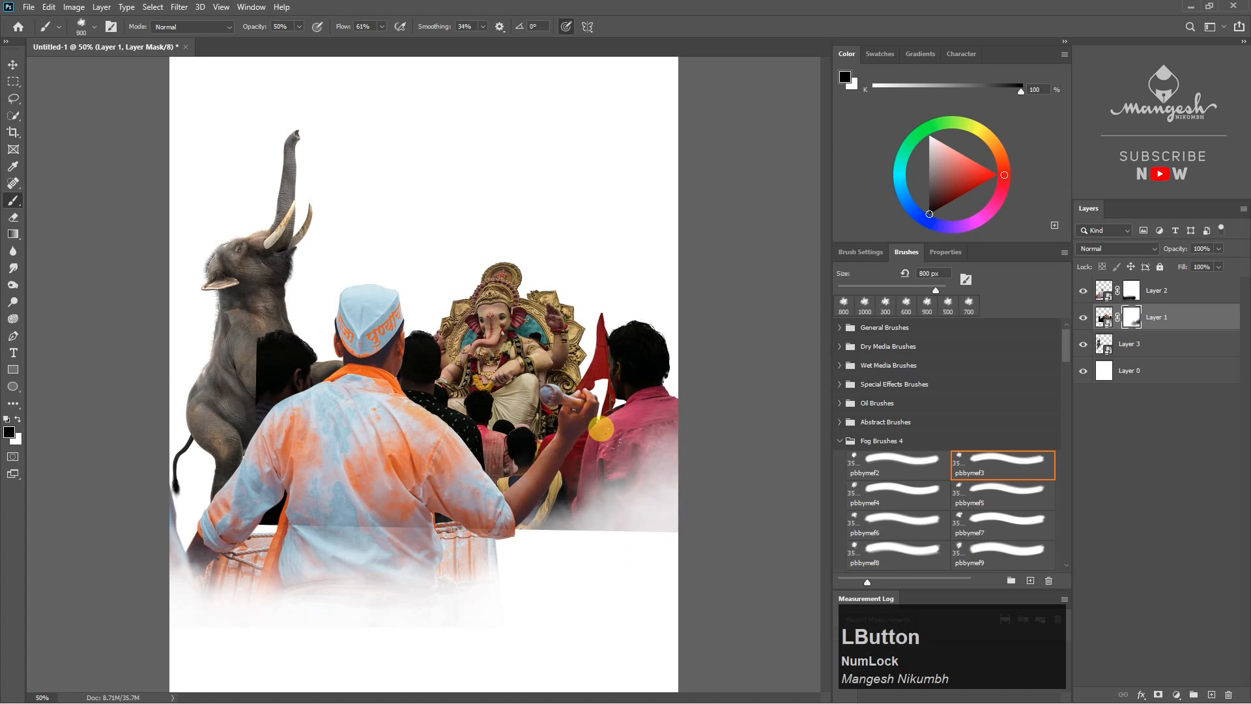
# Step: Mask out the crowd figure overlapping the elephant at the left end of the Ganesha layer with a 500 px fog brush
pyautogui.press('[')
pyautogui.press('[')
pyautogui.press('[')
pyautogui.moveTo(261, 365)
pyautogui.mouseDown()
pyautogui.moveTo(223, 331)
pyautogui.moveTo(249, 482)
pyautogui.mouseUp()
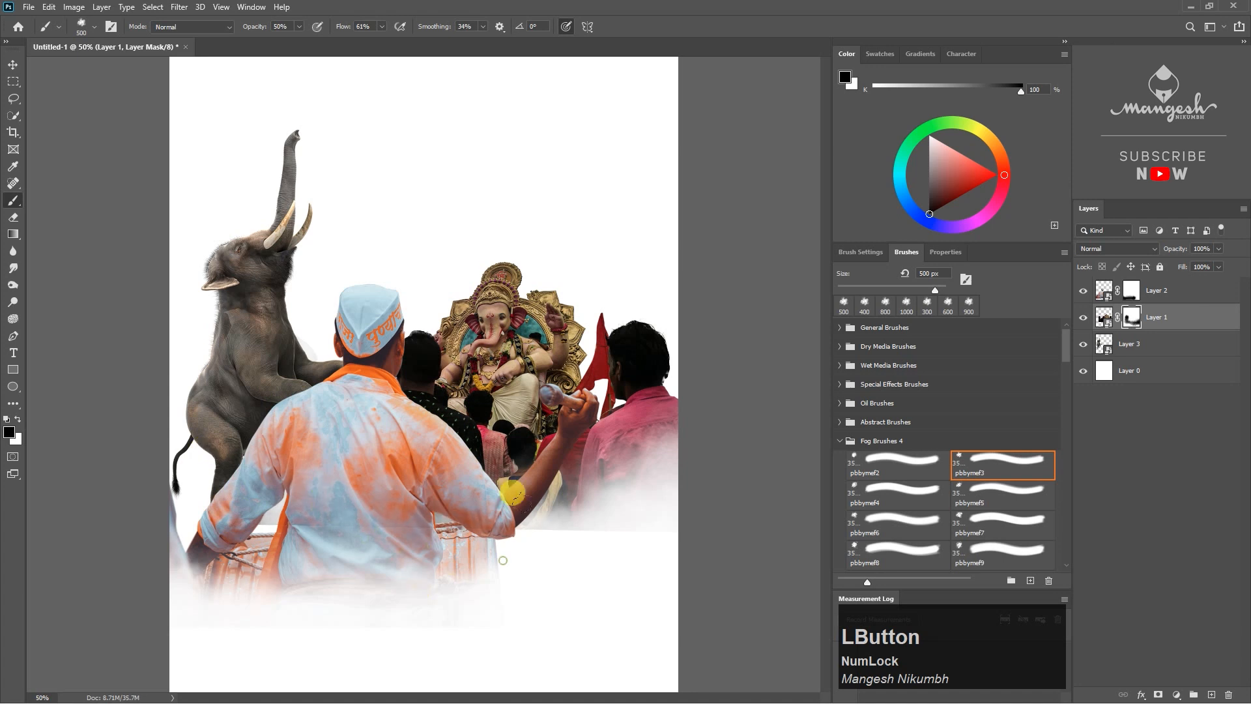
# Step: Soften the lower right of the Ganesha crowd on its layer mask with a 700 px fog brush
pyautogui.moveTo(481, 539); pyautogui.dragTo(651, 475)
pyautogui.press(']')
pyautogui.press(']')
pyautogui.moveTo(540, 395)
pyautogui.mouseDown()
pyautogui.moveTo(688, 463)
pyautogui.moveTo(561, 496)
pyautogui.mouseUp()
pyautogui.press('v')
pyautogui.moveTo(692, 412); pyautogui.dragTo(621, 417)
pyautogui.hotkey('ctrl', 'z')
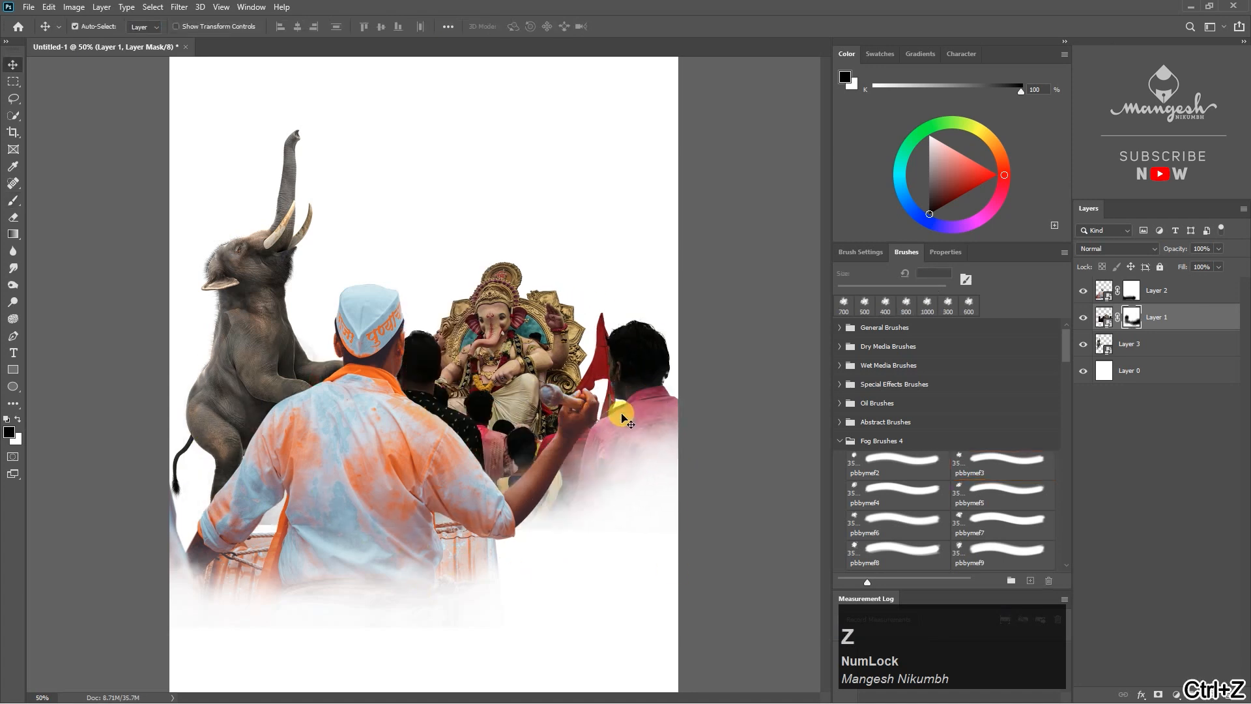
# Step: Add a layer mask to the elephant layer and fade its hind legs and tail with the 700 px fog brush
pyautogui.keyDown('ctrl'); pyautogui.click(243, 279); pyautogui.keyUp('ctrl')
pyautogui.click(1108, 350)
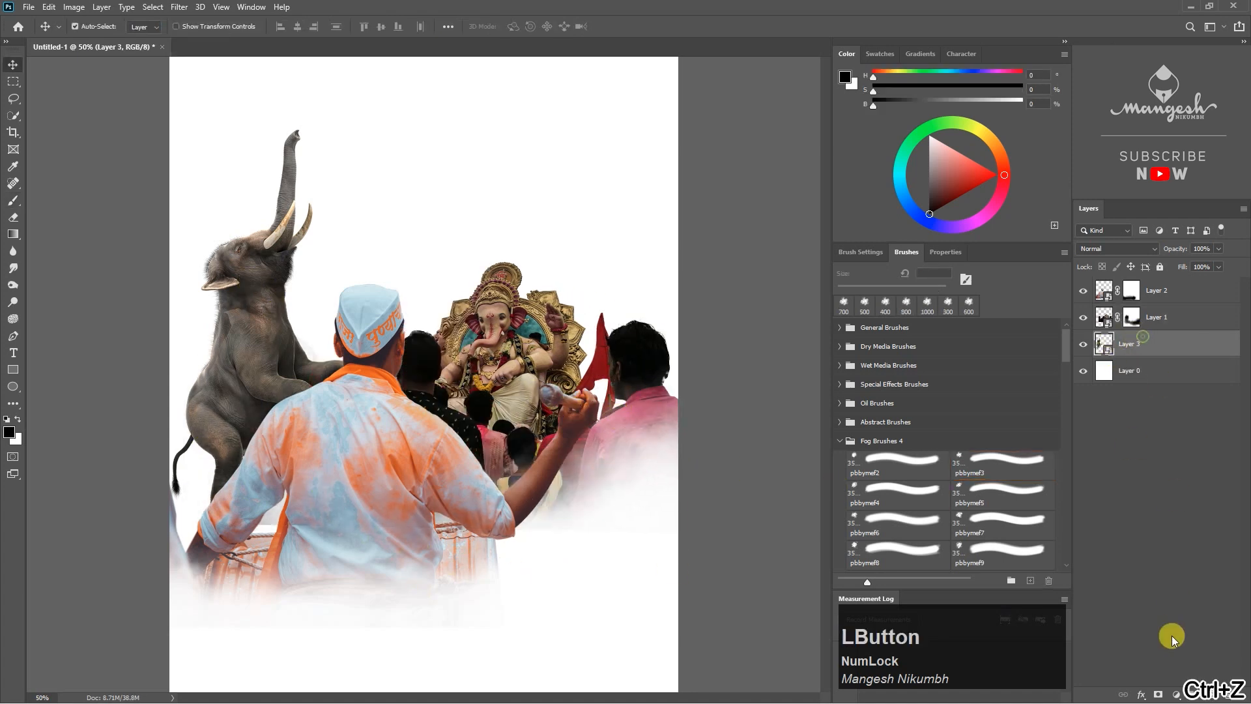
pyautogui.click(1158, 694)
pyautogui.press('b')
pyautogui.press('b')
pyautogui.moveTo(139, 414)
pyautogui.mouseDown()
pyautogui.moveTo(189, 481)
pyautogui.moveTo(106, 473)
pyautogui.moveTo(300, 535)
pyautogui.moveTo(87, 395)
pyautogui.moveTo(163, 413)
pyautogui.moveTo(116, 367)
pyautogui.moveTo(255, 459)
pyautogui.mouseUp()
# Step: Nudge the drummer slightly to the left and the Ganesha crowd slightly to the right
pyautogui.click(1157, 317)
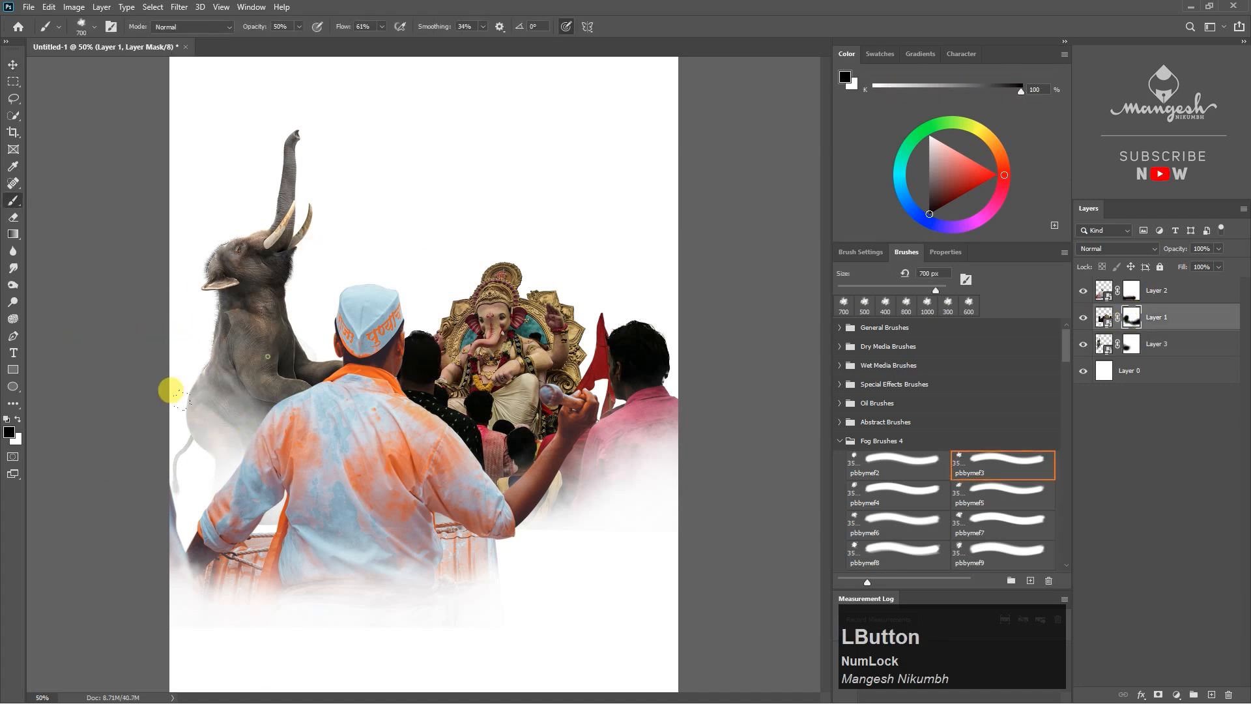
pyautogui.press('v')
pyautogui.moveTo(384, 415); pyautogui.dragTo(370, 414)
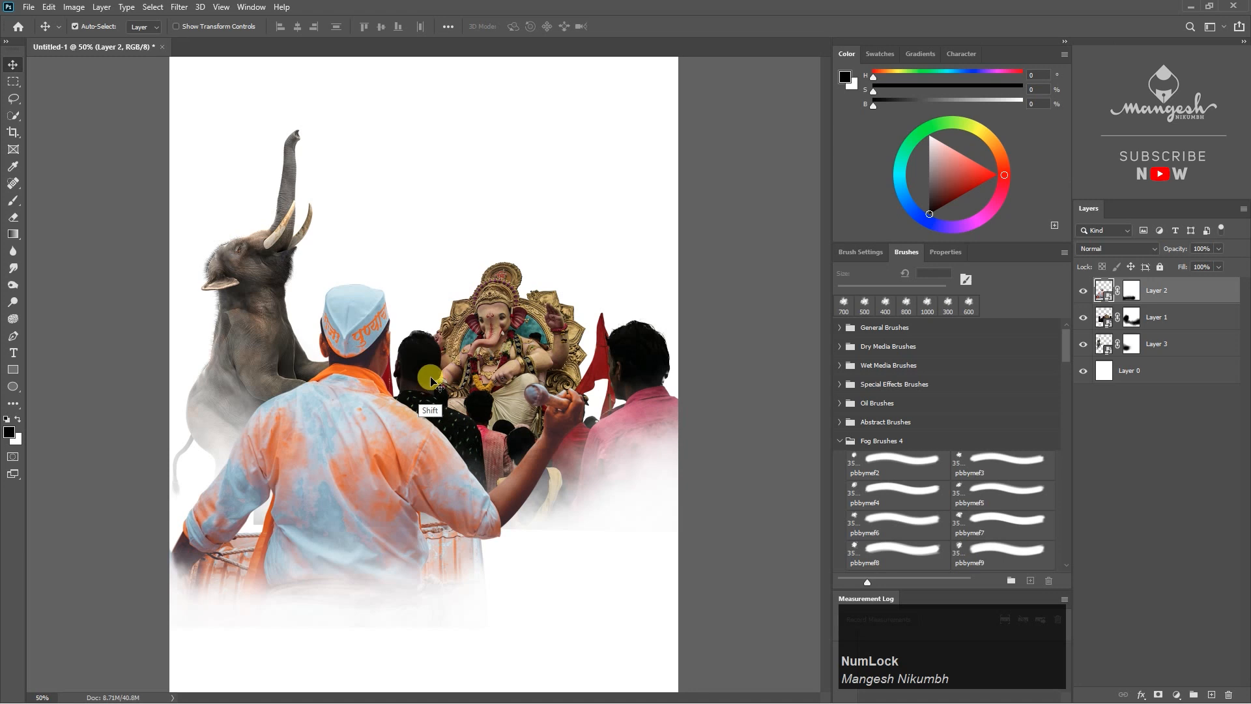
pyautogui.moveTo(362, 342); pyautogui.dragTo(372, 340)
# Step: Fill the white background layer with the light blue-grey colour d8e2e7
pyautogui.click(1097, 371)
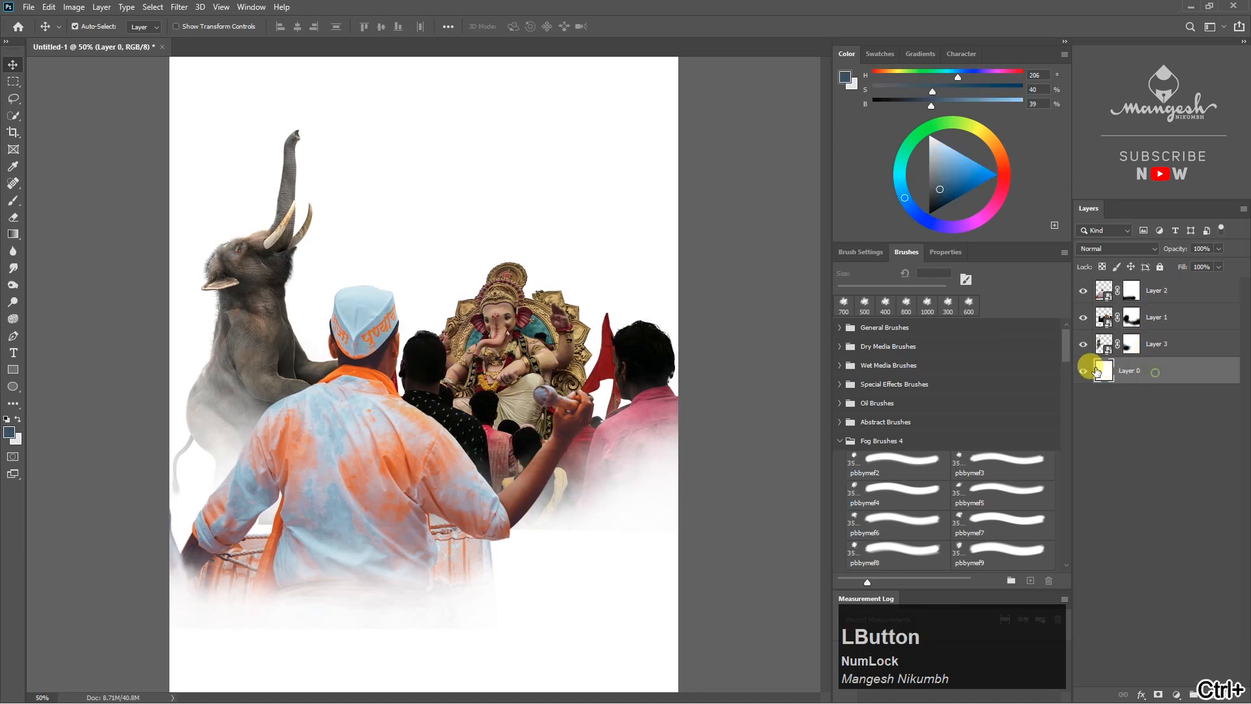
pyautogui.click(18, 419)
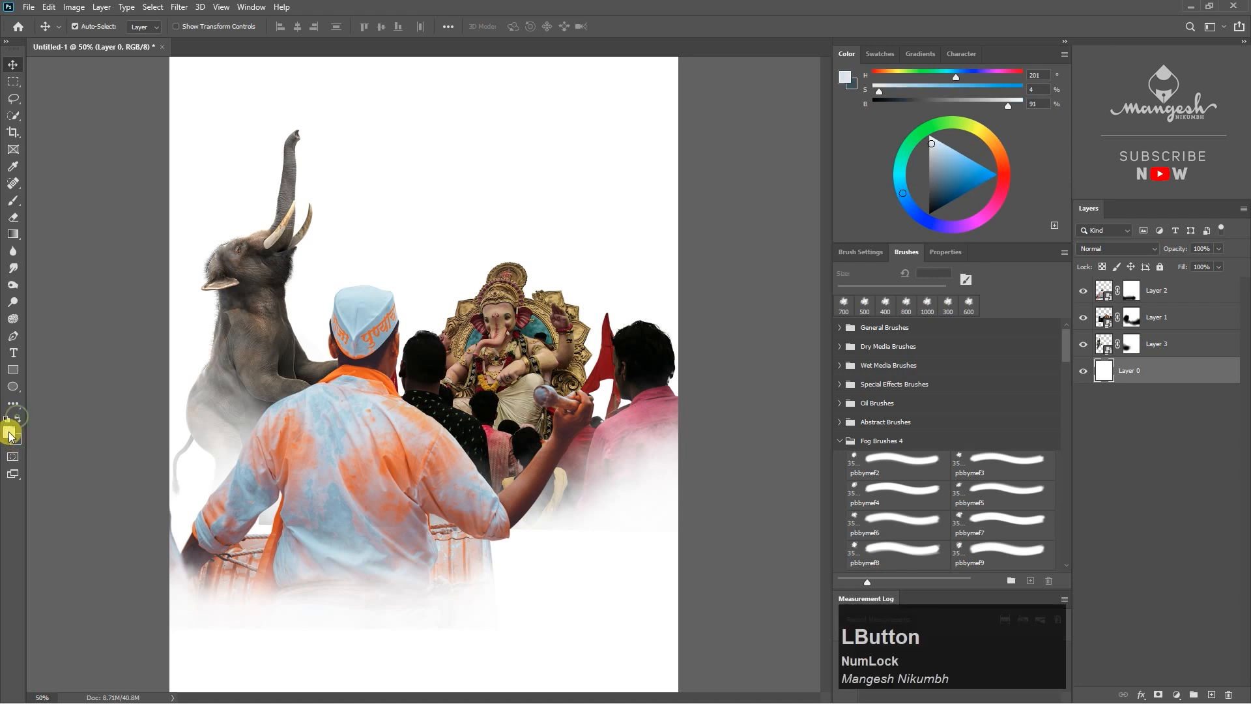
pyautogui.click(10, 432)
pyautogui.click(540, 374)
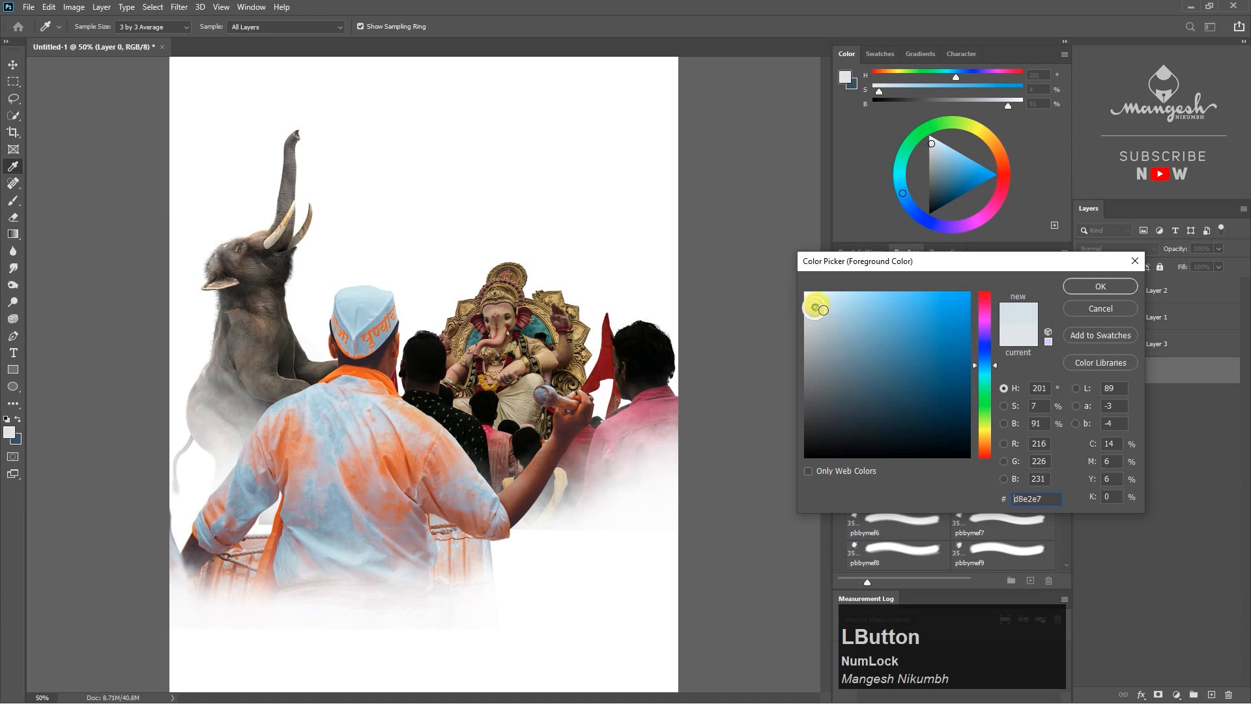
pyautogui.click(1119, 296)
pyautogui.hotkey('alt', 'BackSpace')
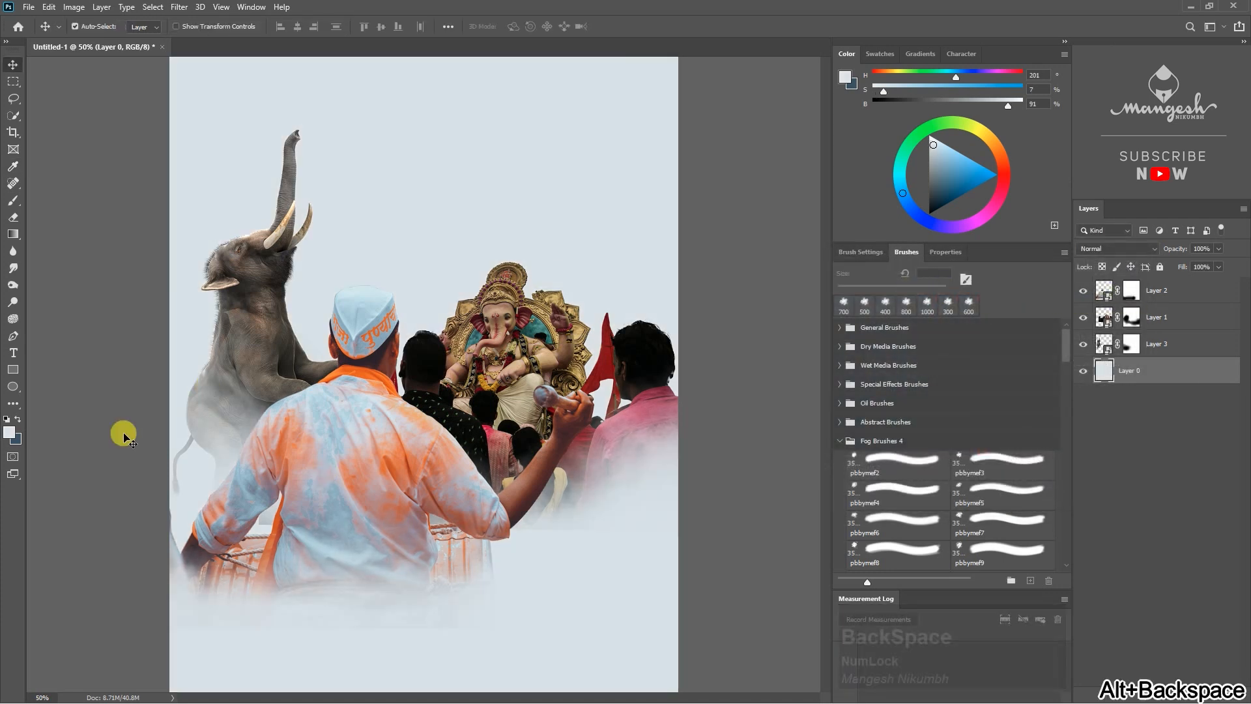
# Step: Set the foreground colour to slate blue (H 206, S 37, B 40) and add a new layer directly above the background
pyautogui.click(18, 419)
pyautogui.click(10, 434)
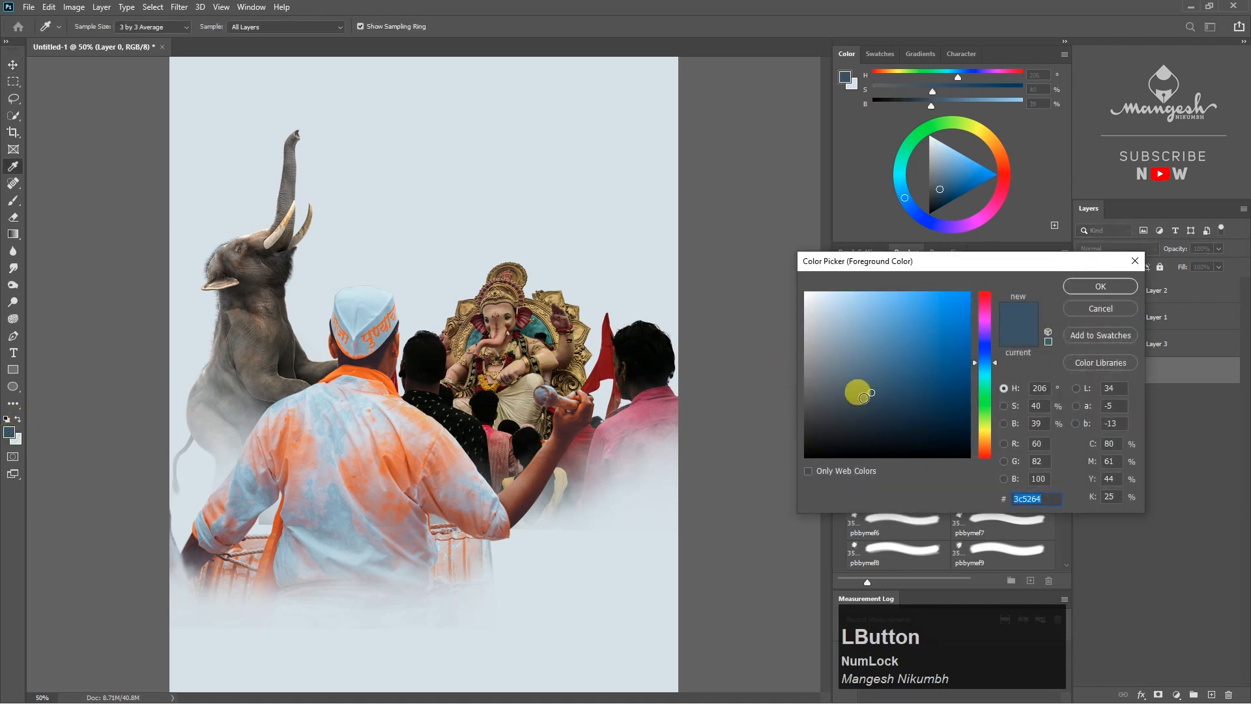
pyautogui.click(1072, 295)
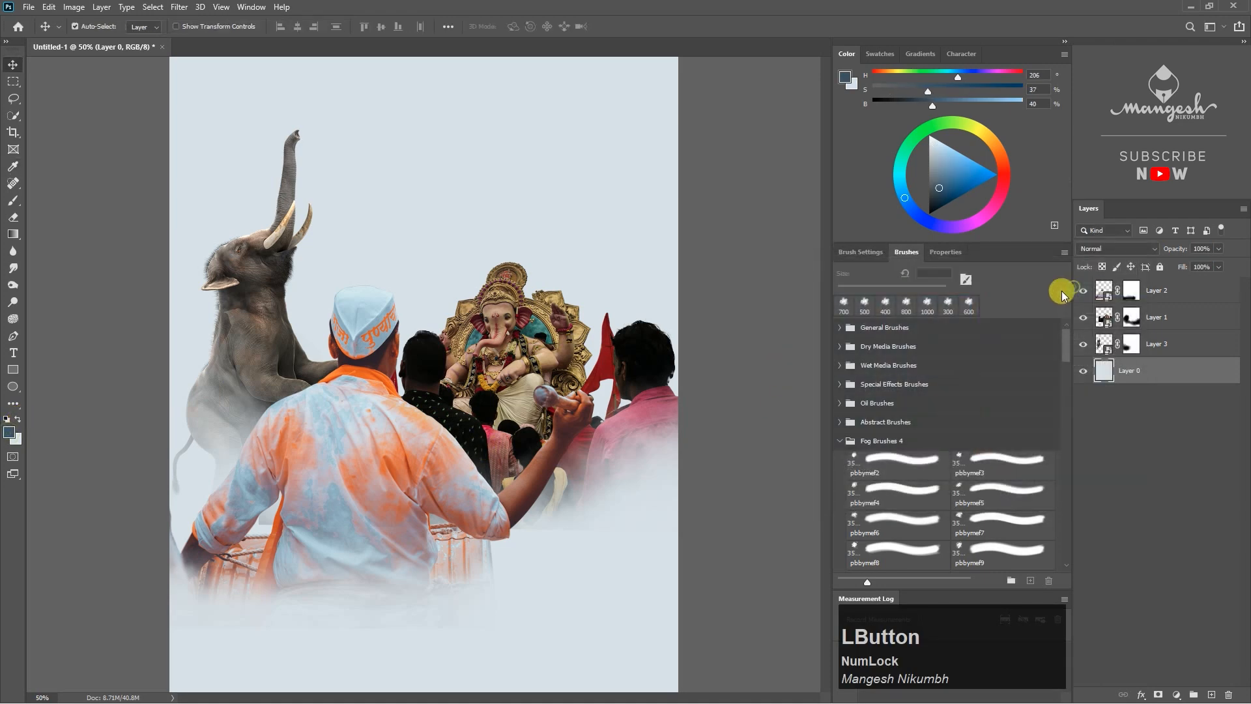
pyautogui.click(963, 459)
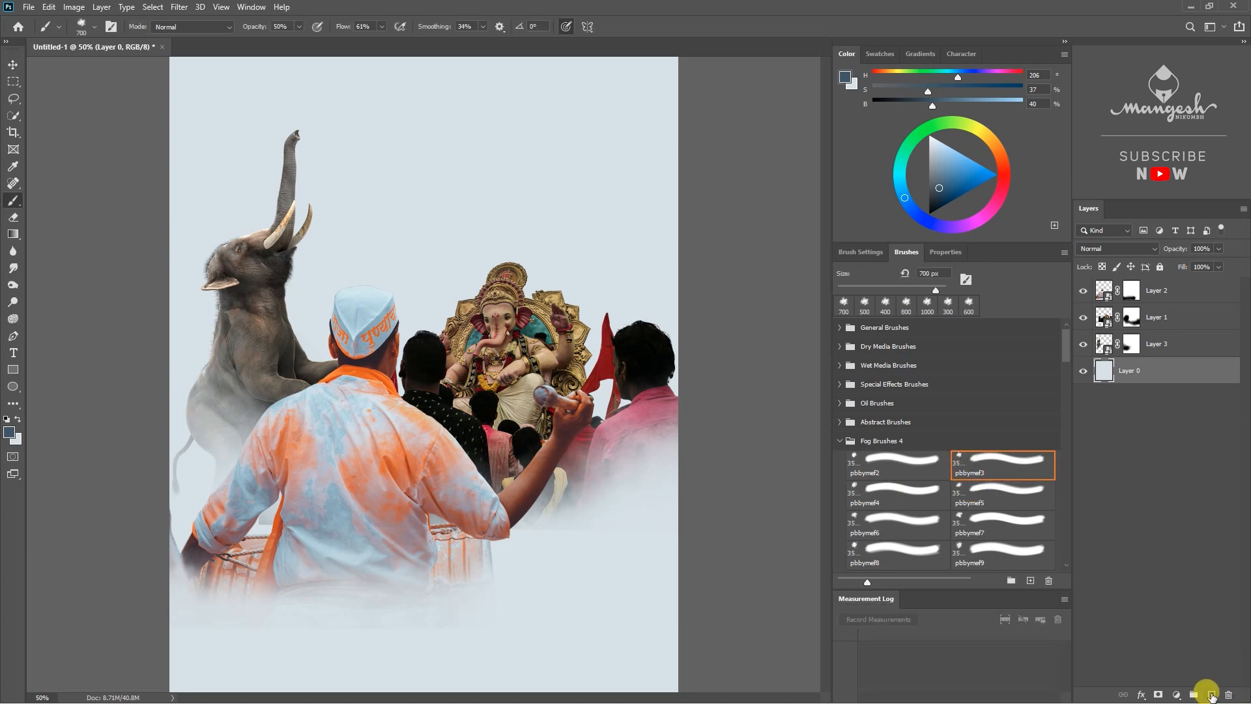
pyautogui.click(1211, 695)
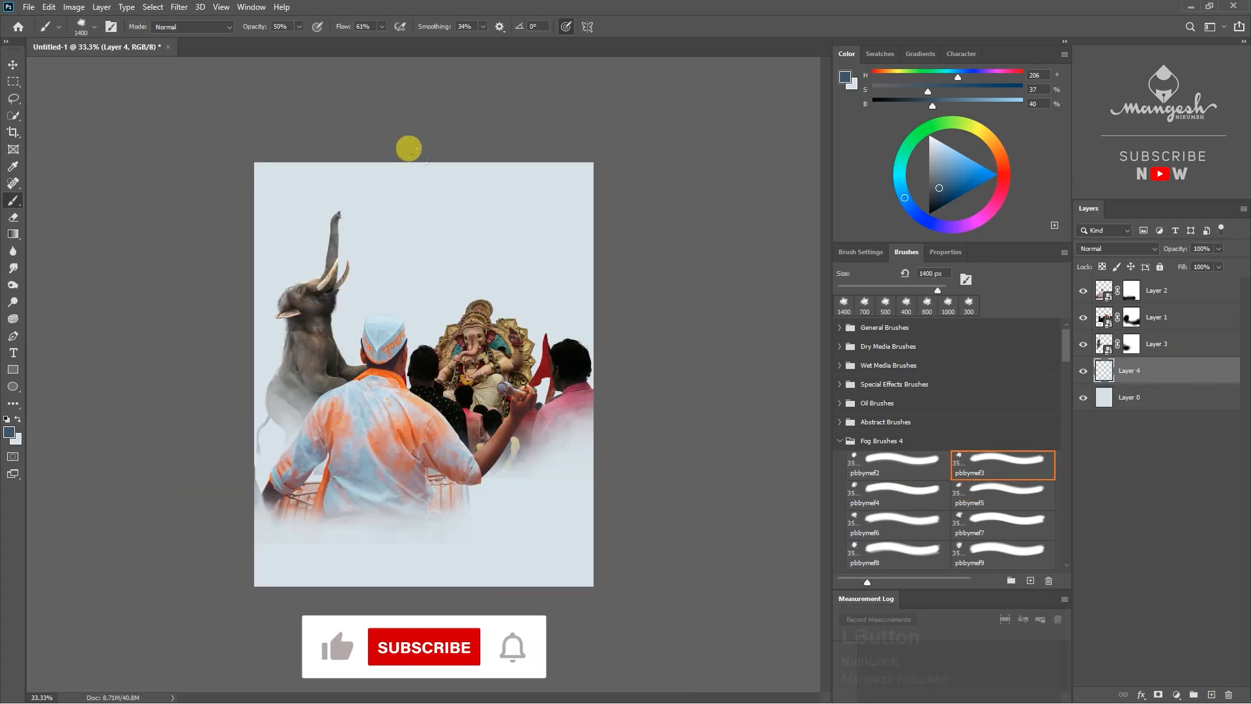
# Step: Paint slate-blue clouds across the sky behind the elephant and Ganesha with a 1400 px fog brush
pyautogui.click(542, 203)
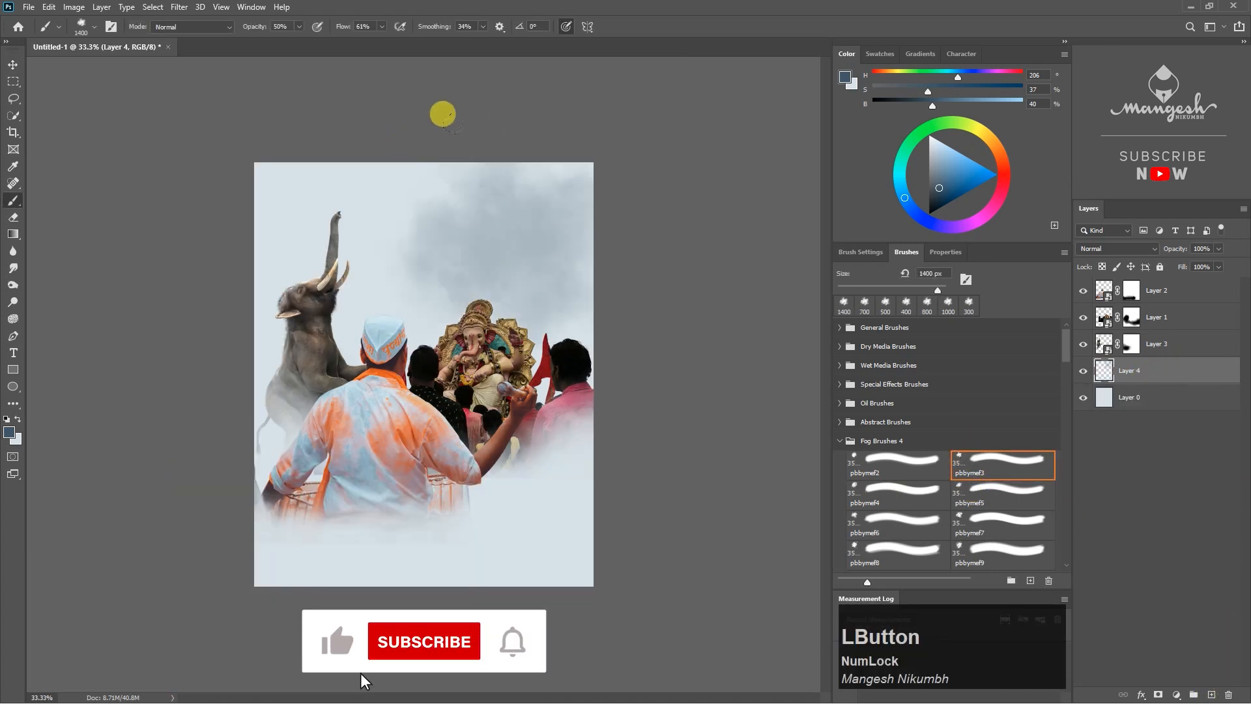
pyautogui.click(277, 171)
pyautogui.click(247, 305)
pyautogui.click(438, 306)
pyautogui.click(587, 320)
pyautogui.click(551, 162)
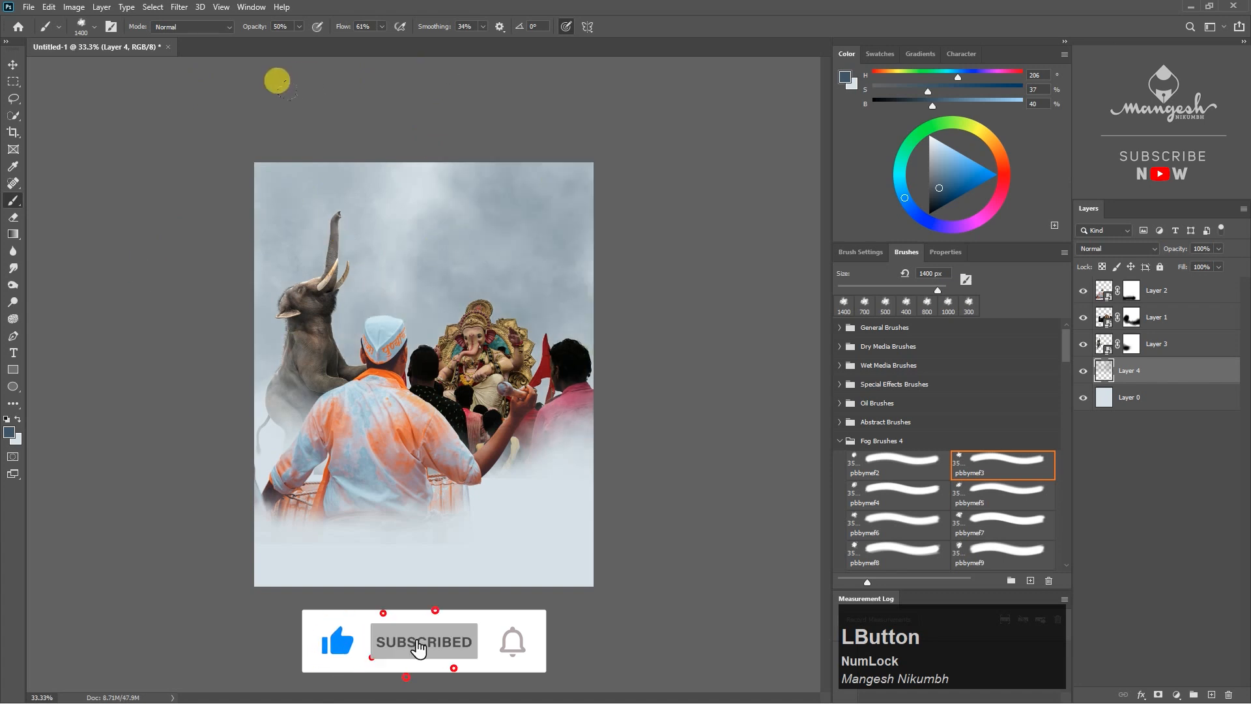
# Step: Swap to the light blue-grey colour and brush lighter fog over the dark clouds across the sky
pyautogui.hotkey('ctrl', '=')
pyautogui.click(18, 420)
pyautogui.click(413, 208)
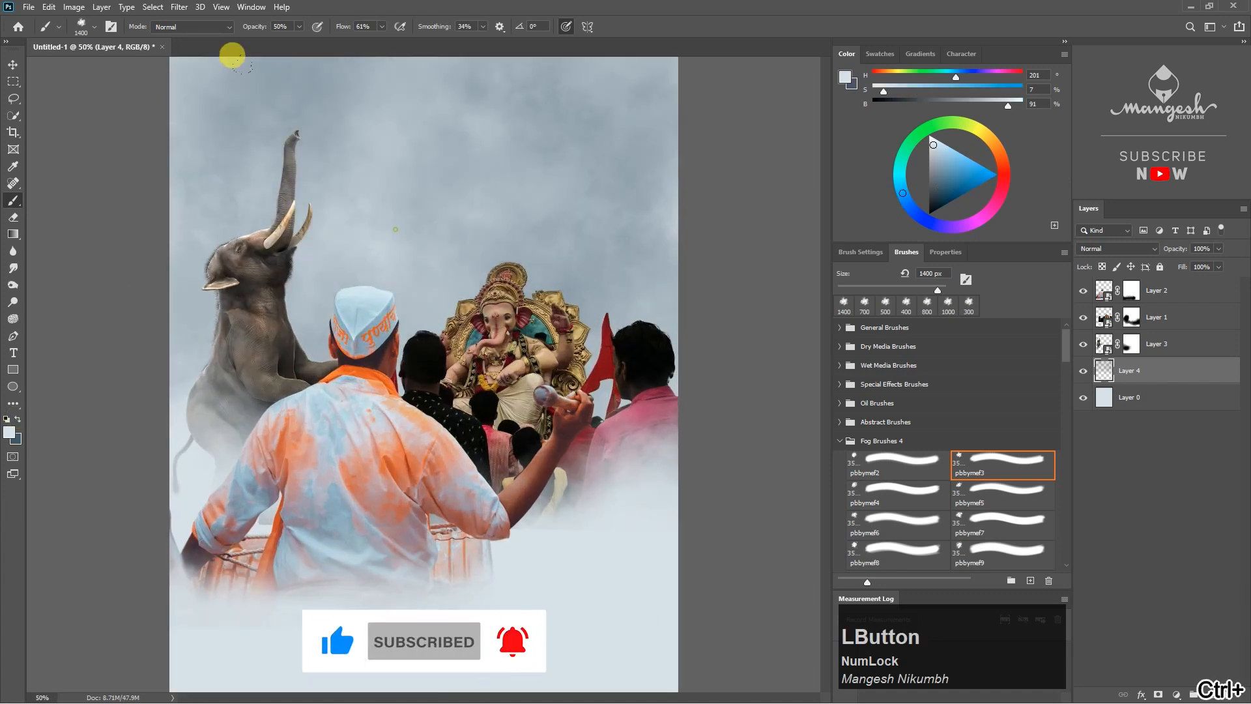
pyautogui.click(291, 134)
pyautogui.click(561, 197)
pyautogui.click(295, 318)
pyautogui.click(251, 131)
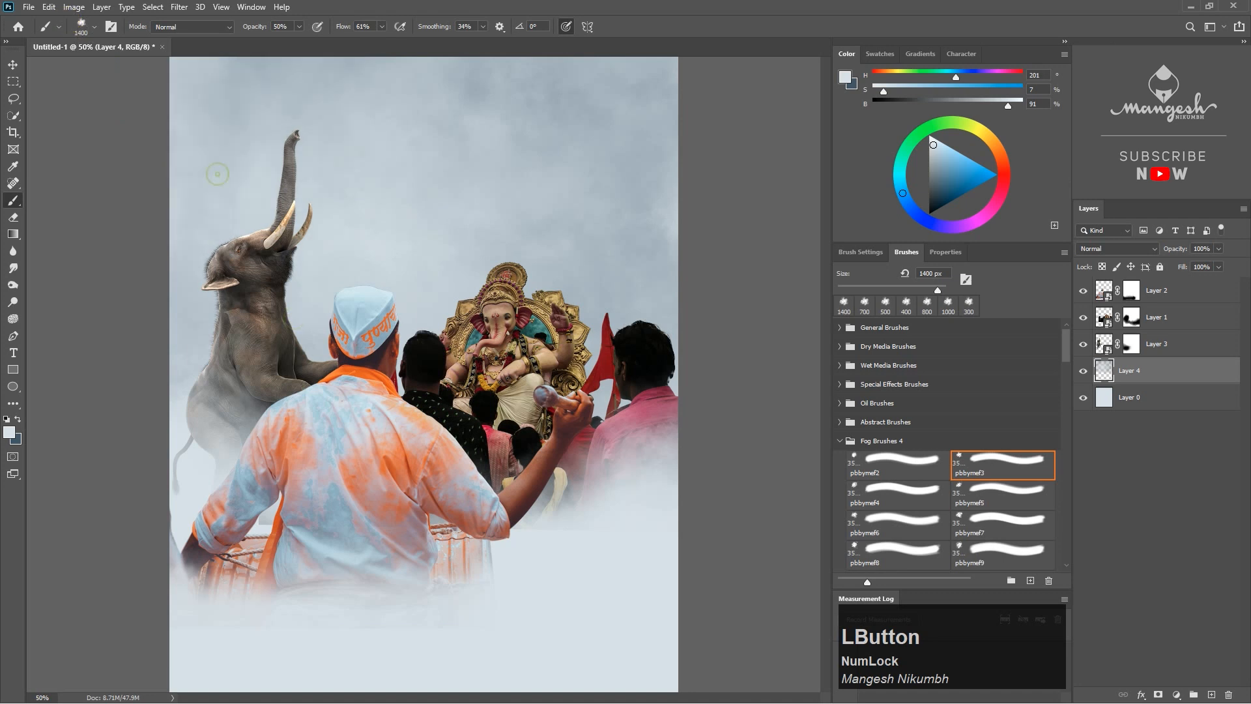
pyautogui.click(501, 110)
pyautogui.click(599, 157)
pyautogui.click(586, 313)
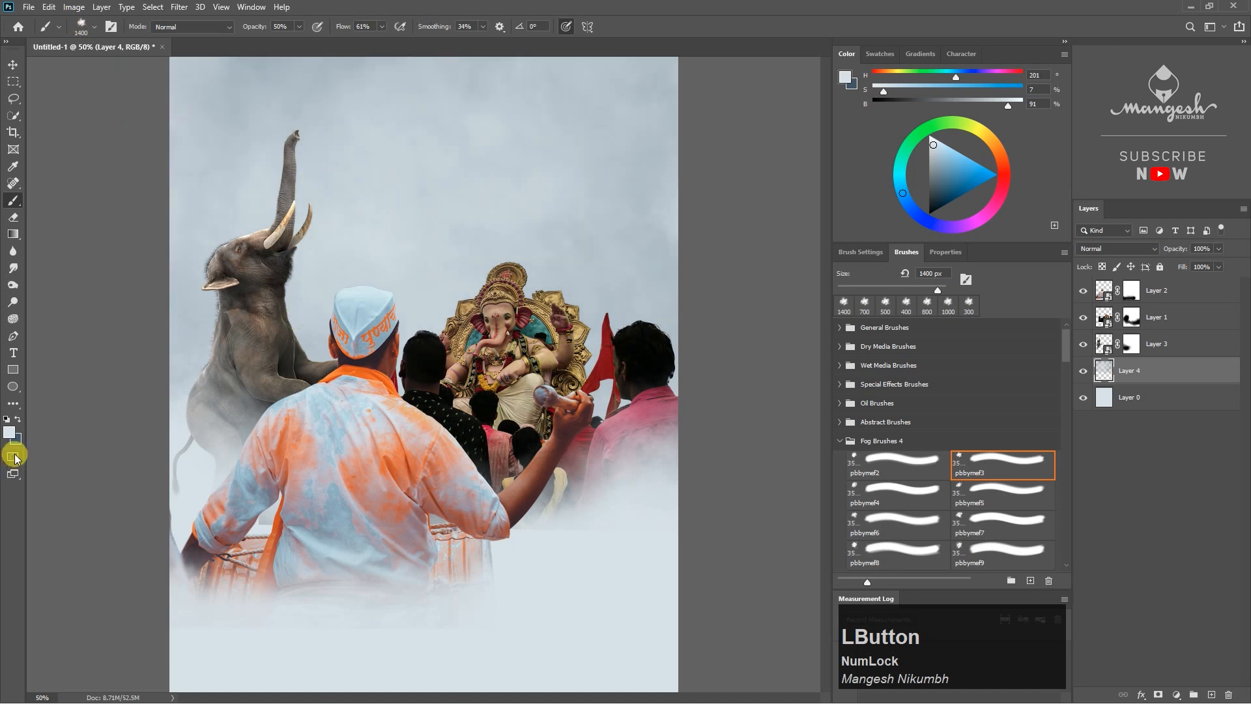
# Step: Brush faint white fog over the sky using foreground ffffff, 21% opacity and 36% flow
pyautogui.click(9, 433)
pyautogui.moveTo(821, 371); pyautogui.dragTo(776, 283)
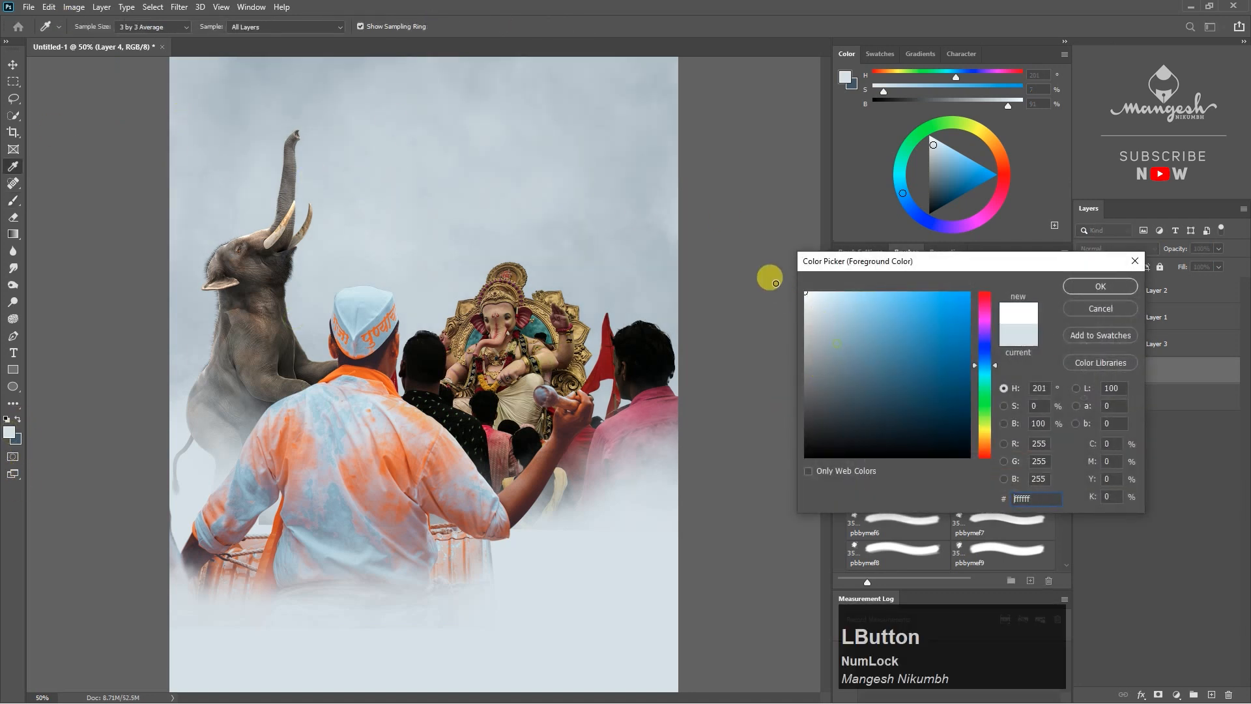
pyautogui.click(351, 123)
pyautogui.hotkey('ctrl', 'z')
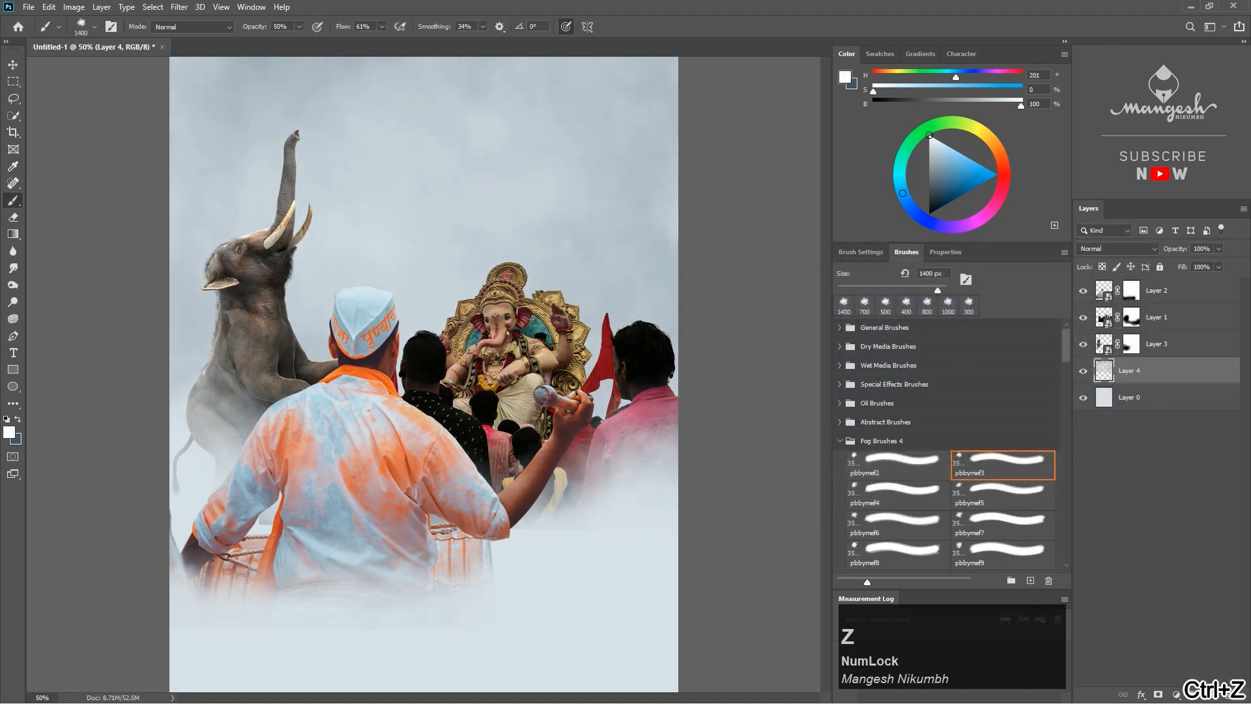
pyautogui.moveTo(382, 26); pyautogui.dragTo(367, 41)
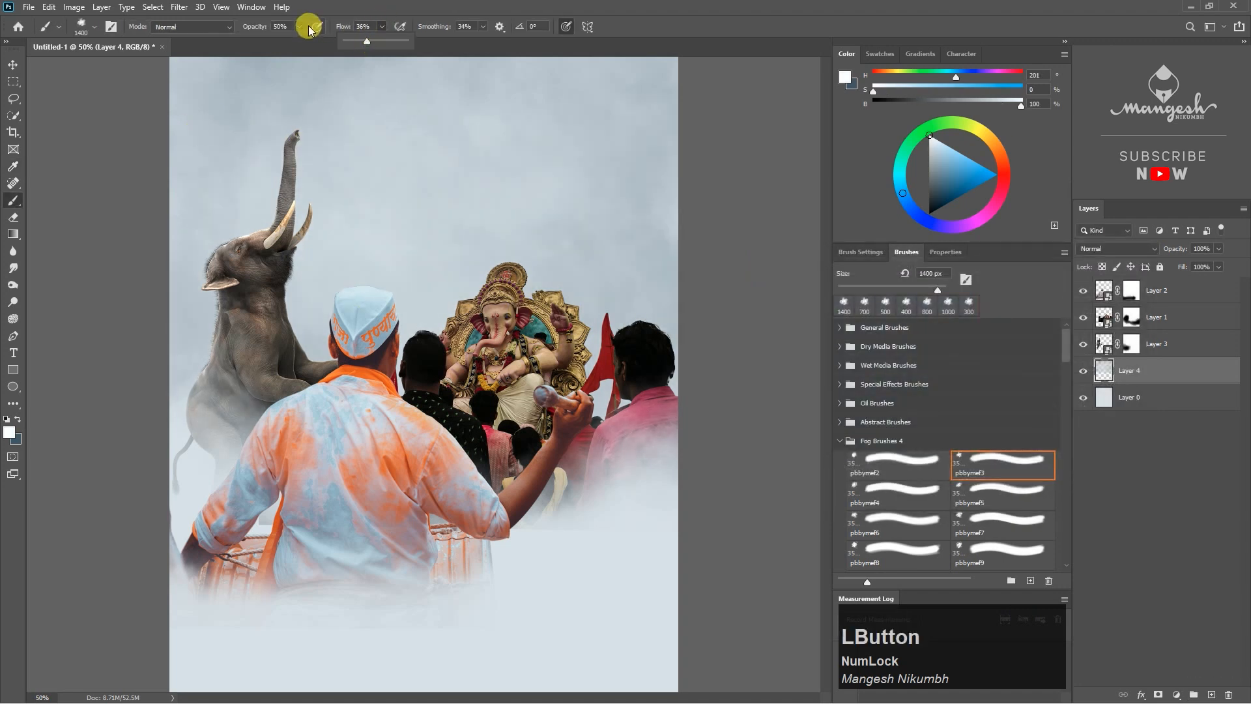
pyautogui.click(220, 112)
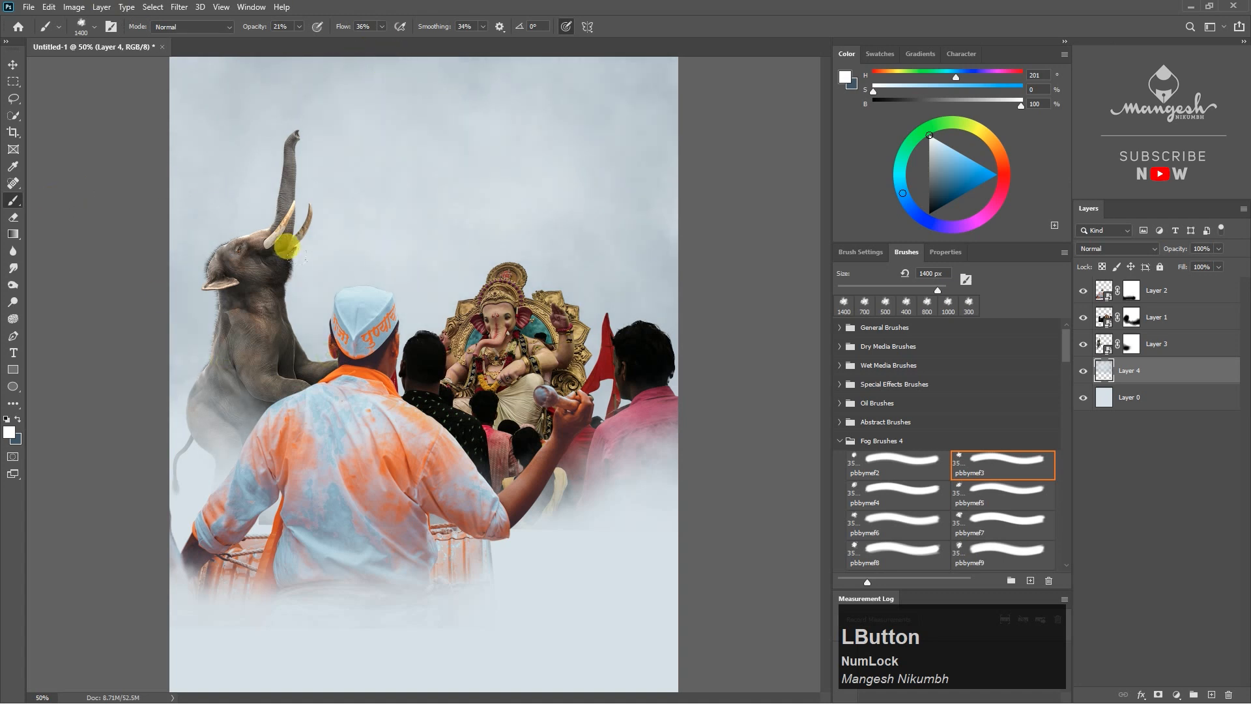
pyautogui.click(420, 96)
pyautogui.click(206, 295)
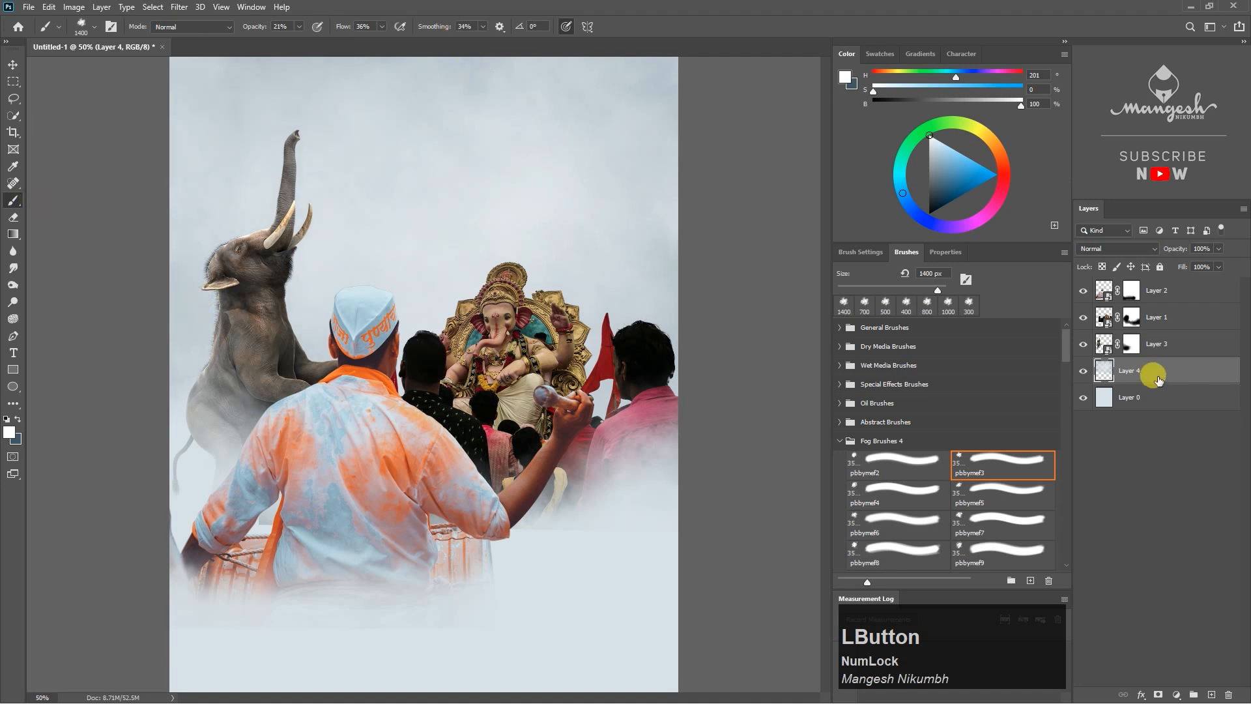
# Step: On a new layer above the sky fog, brush faint dark-blue 344756 fog over the lower canvas at 21% opacity
pyautogui.click(19, 420)
pyautogui.click(9, 432)
pyautogui.click(866, 395)
pyautogui.press('Return')
pyautogui.press('b')
pyautogui.hotkey('ctrl', '-')
pyautogui.moveTo(471, 431)
pyautogui.mouseDown()
pyautogui.moveTo(368, 447)
pyautogui.moveTo(176, 428)
pyautogui.moveTo(265, 450)
pyautogui.moveTo(524, 408)
pyautogui.mouseUp()
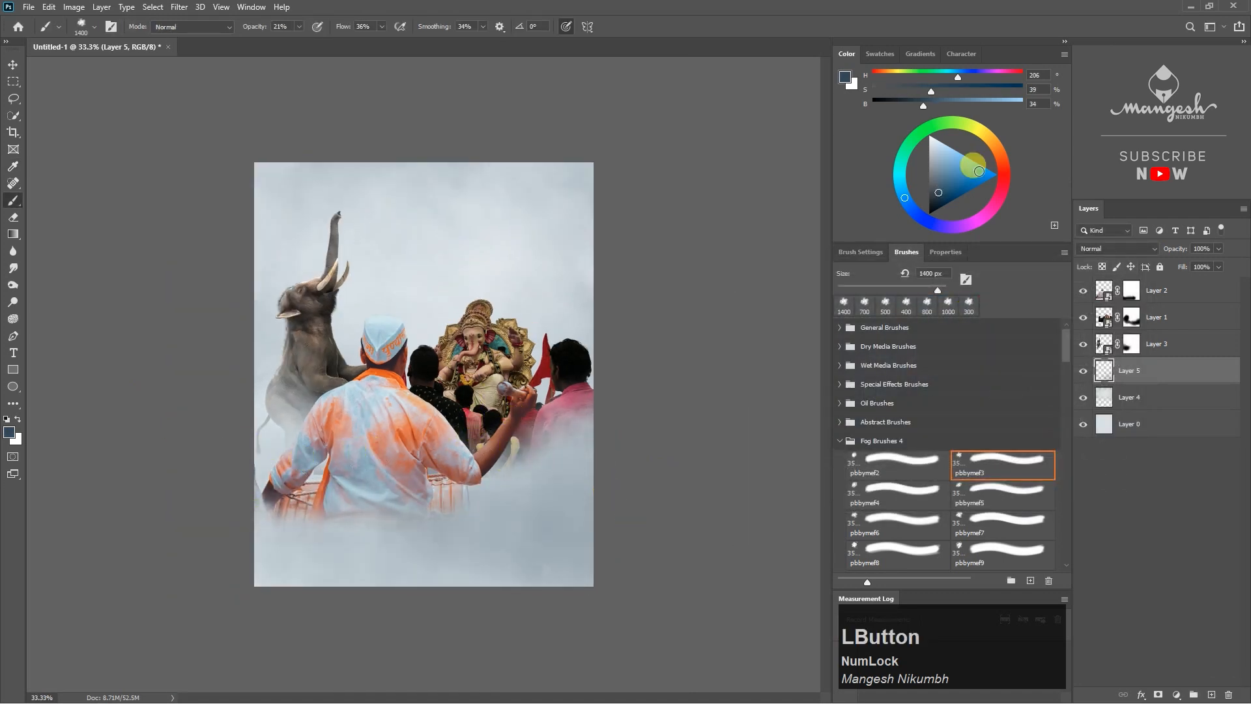
# Step: Build up dense dark-blue fog along the bottom of the poster with 78% brush opacity and 72% flow
pyautogui.click(301, 27)
pyautogui.moveTo(363, 264)
pyautogui.mouseDown()
pyautogui.moveTo(150, 416)
pyautogui.moveTo(157, 371)
pyautogui.moveTo(375, 479)
pyautogui.moveTo(500, 407)
pyautogui.moveTo(483, 417)
pyautogui.mouseUp()
pyautogui.hotkey('ctrl', '+')
pyautogui.moveTo(328, 441)
pyautogui.mouseDown()
pyautogui.moveTo(186, 464)
pyautogui.moveTo(62, 404)
pyautogui.mouseUp()
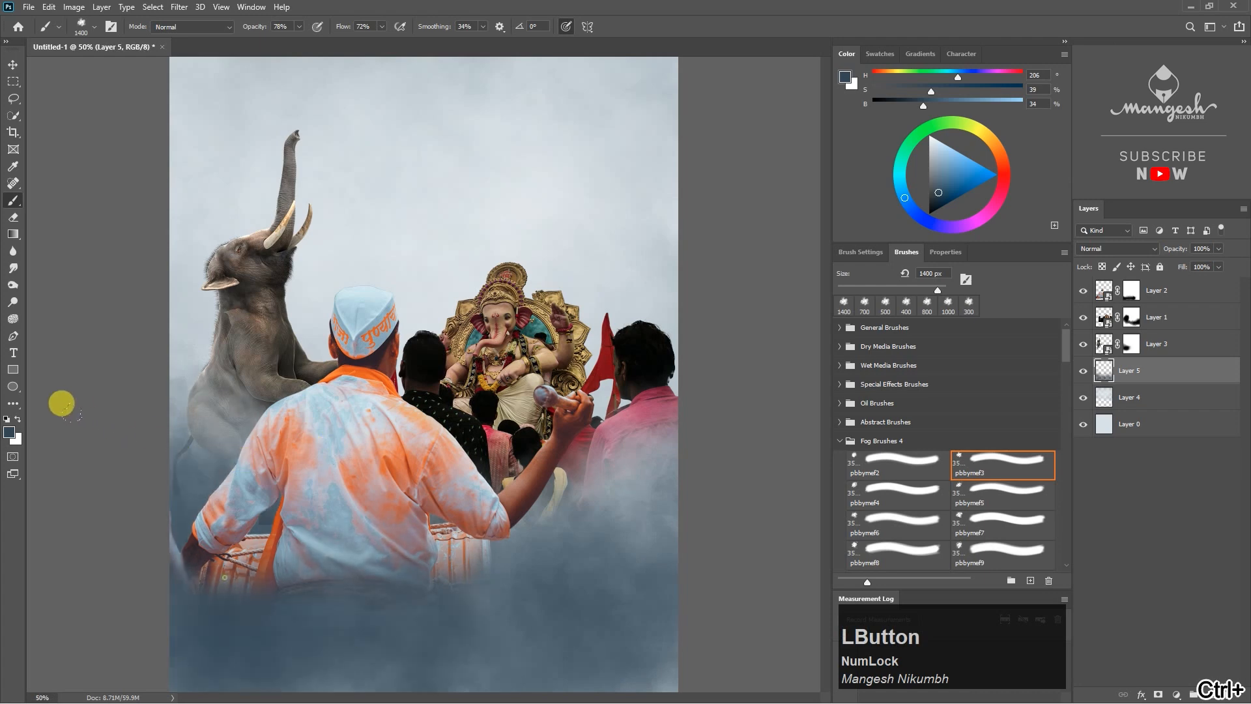
pyautogui.hotkey('ctrl', '-')
pyautogui.moveTo(499, 480)
pyautogui.mouseDown()
pyautogui.moveTo(271, 511)
pyautogui.moveTo(92, 480)
pyautogui.moveTo(643, 395)
pyautogui.mouseUp()
# Step: Brush medium blue-grey fog (H 206, S 32, B 56) over the lower fog, undoing the first stroke
pyautogui.click(9, 431)
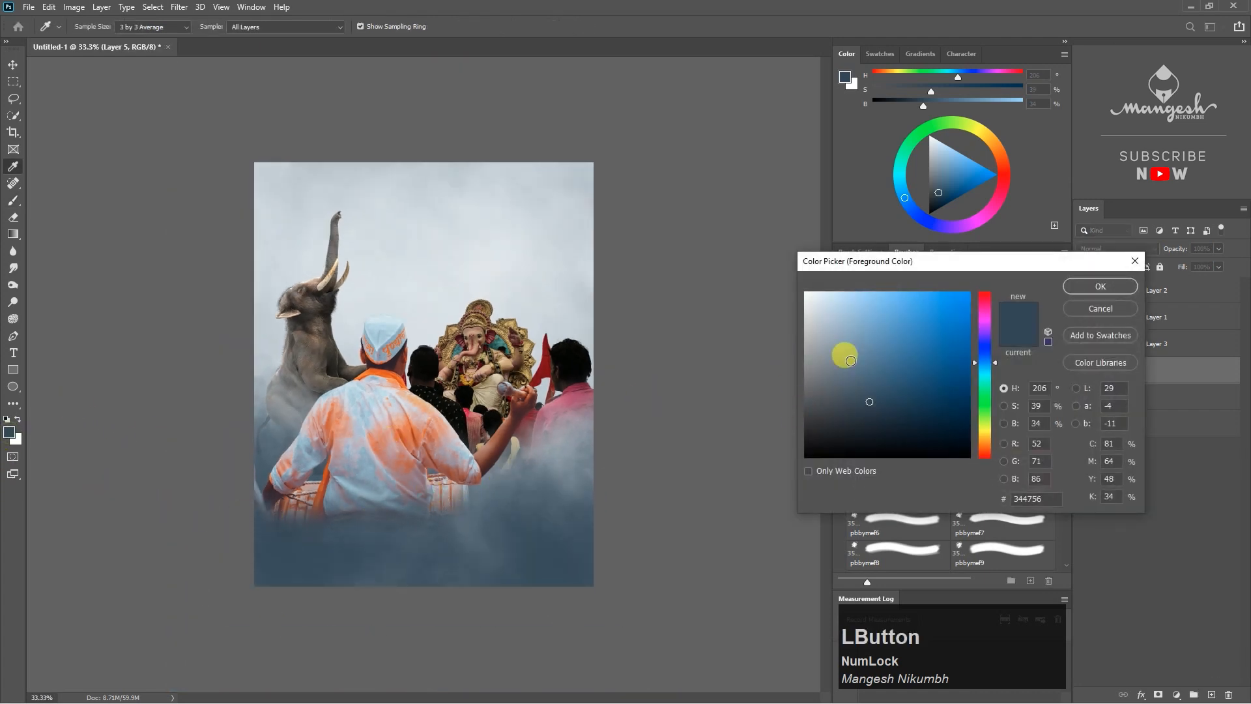
pyautogui.click(527, 512)
pyautogui.press('Return')
pyautogui.click(433, 373)
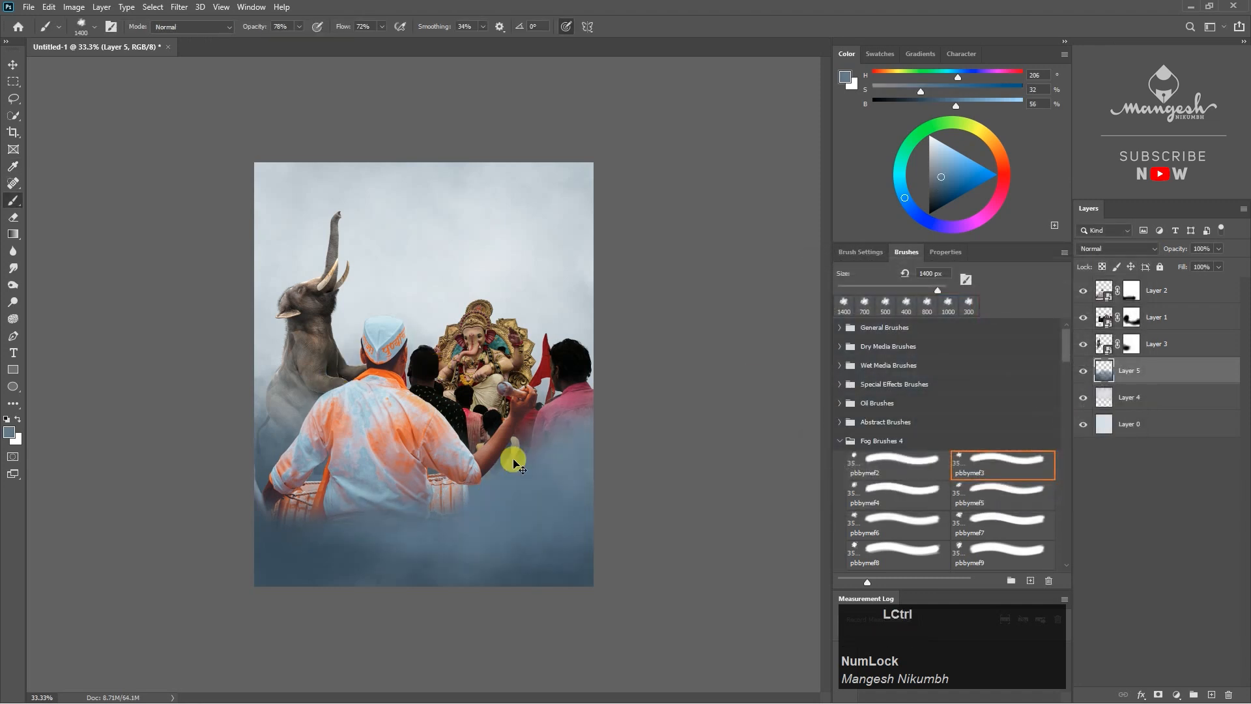
pyautogui.hotkey('ctrl', 'z')
pyautogui.moveTo(442, 369)
pyautogui.mouseDown()
pyautogui.moveTo(326, 378)
pyautogui.moveTo(154, 352)
pyautogui.moveTo(279, 369)
pyautogui.moveTo(459, 361)
pyautogui.mouseUp()
# Step: Brush light grey fog (H 198, S 6, B 86) behind the elephant's legs and the lower right, reducing flow to 40%
pyautogui.hotkey('ctrl', '=')
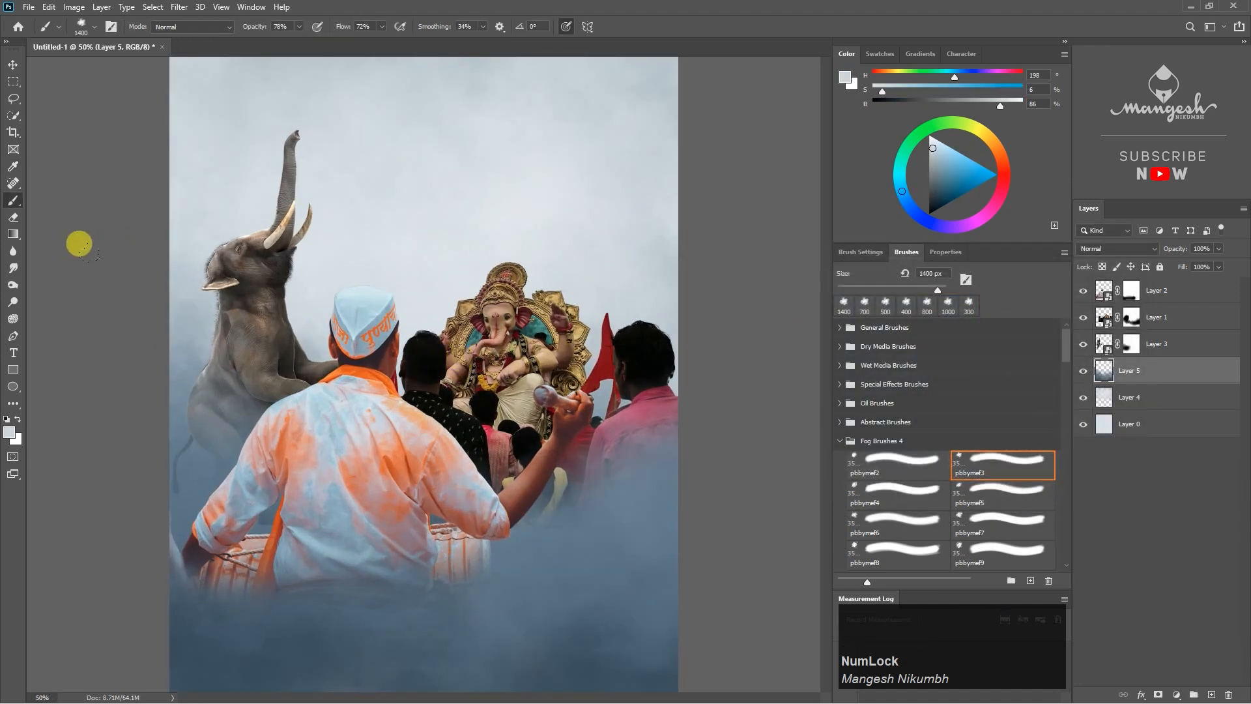
pyautogui.moveTo(77, 243); pyautogui.dragTo(64, 275)
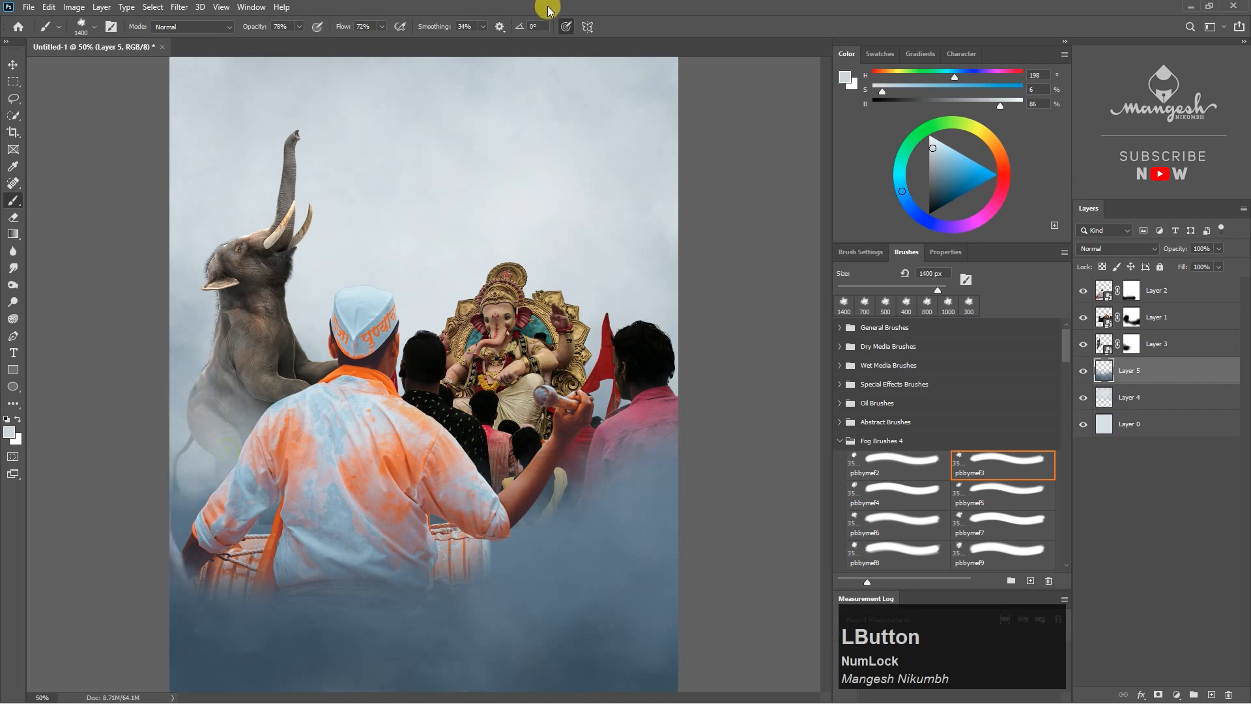
pyautogui.click(432, 315)
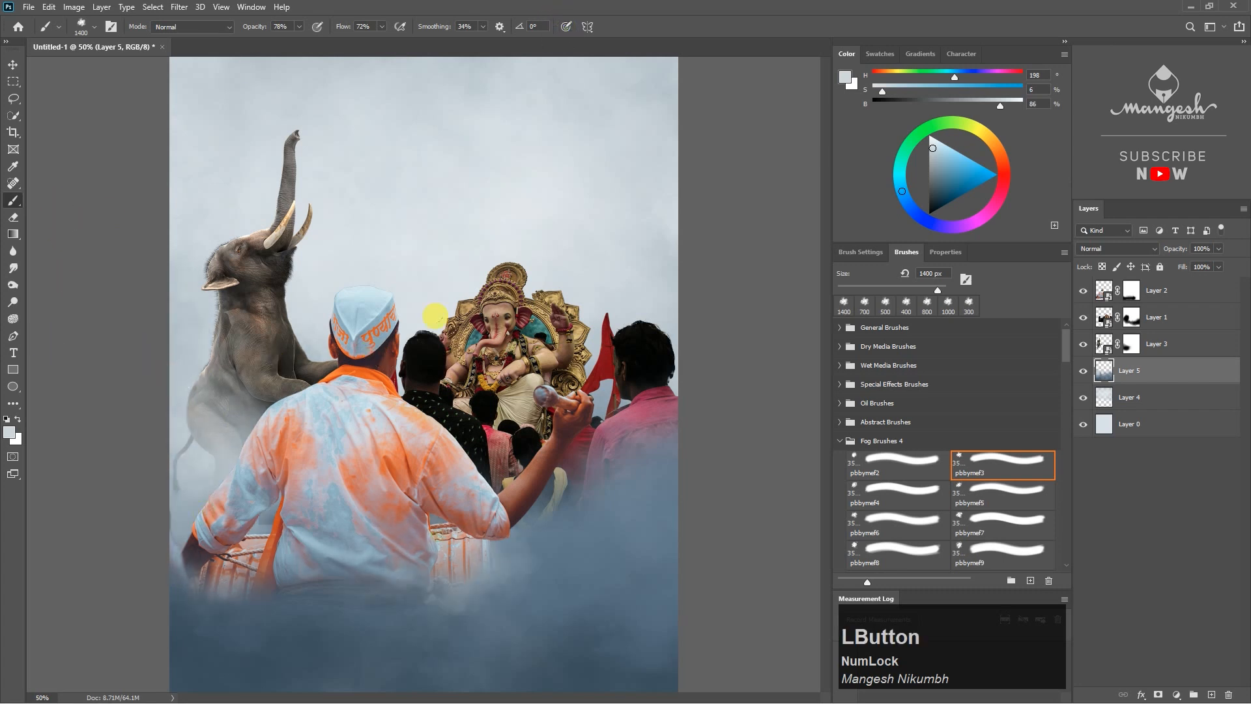
pyautogui.click(607, 287)
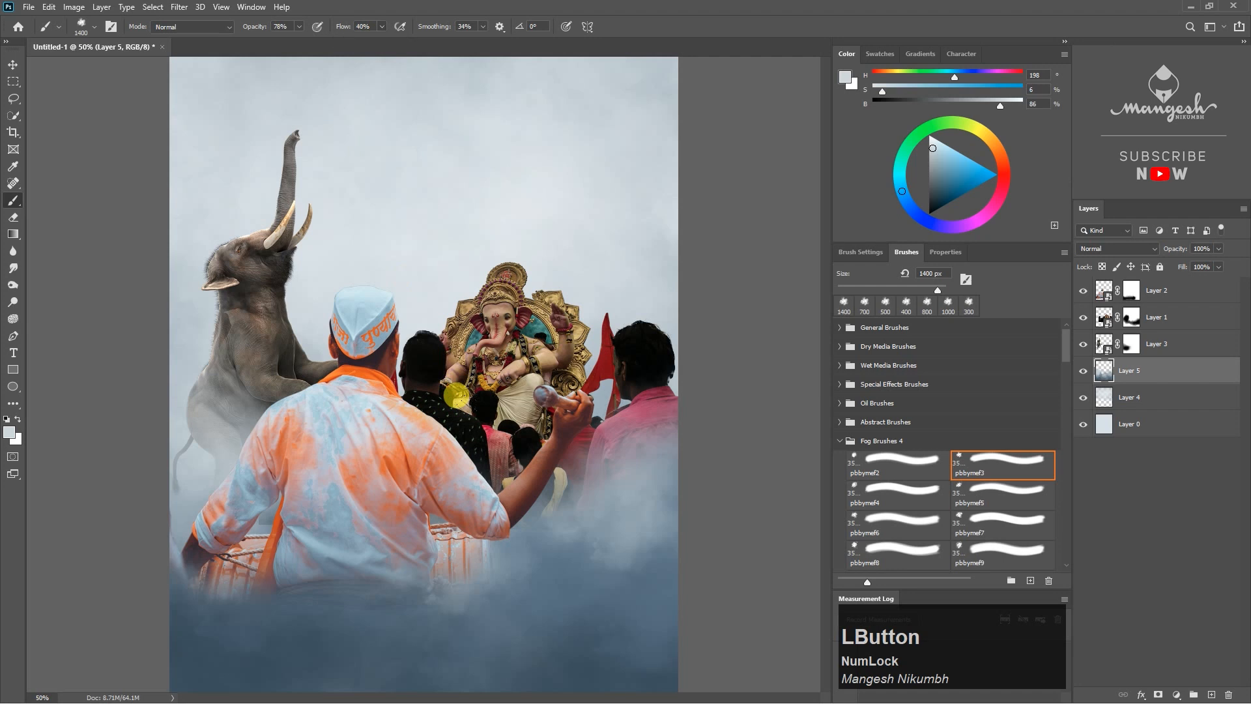
pyautogui.click(583, 561)
pyautogui.click(616, 508)
pyautogui.click(450, 560)
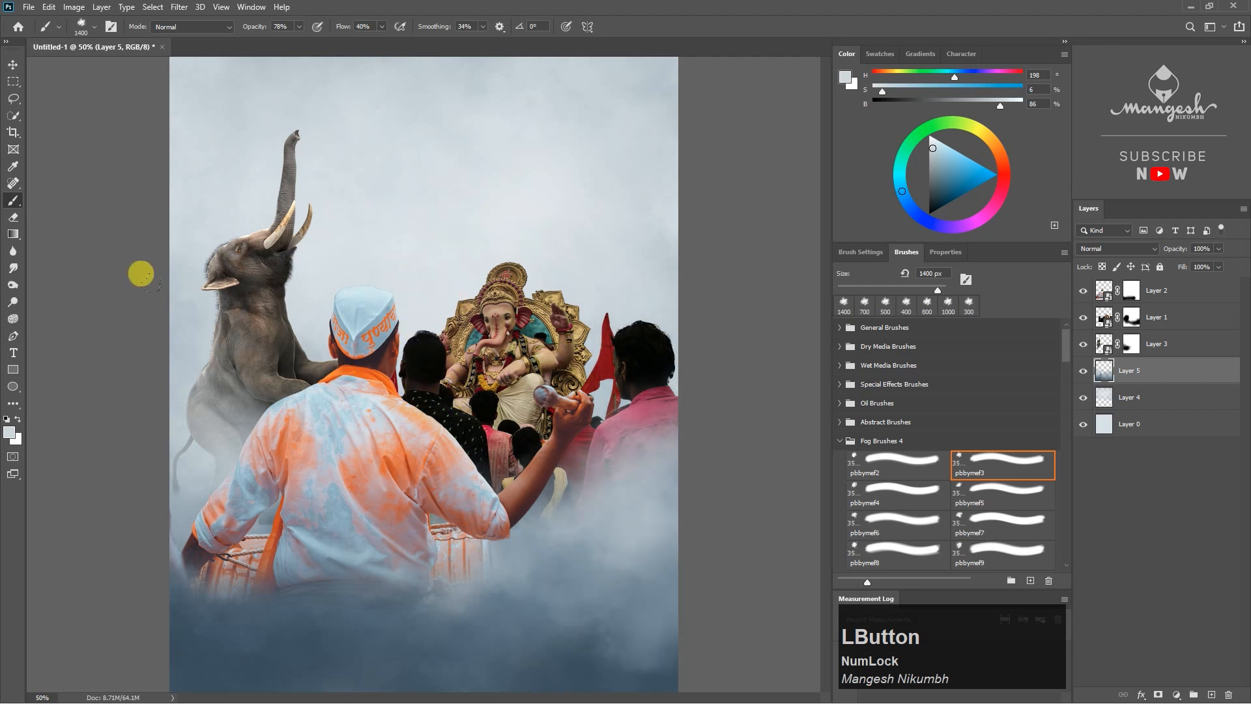
# Step: Sample a slate blue (H 205, S 29, B 46) from the picture and brush it into the lower fog
pyautogui.hotkey('ctrl', '-')
pyautogui.keyDown('alt'); pyautogui.click(326, 391); pyautogui.keyUp('alt')
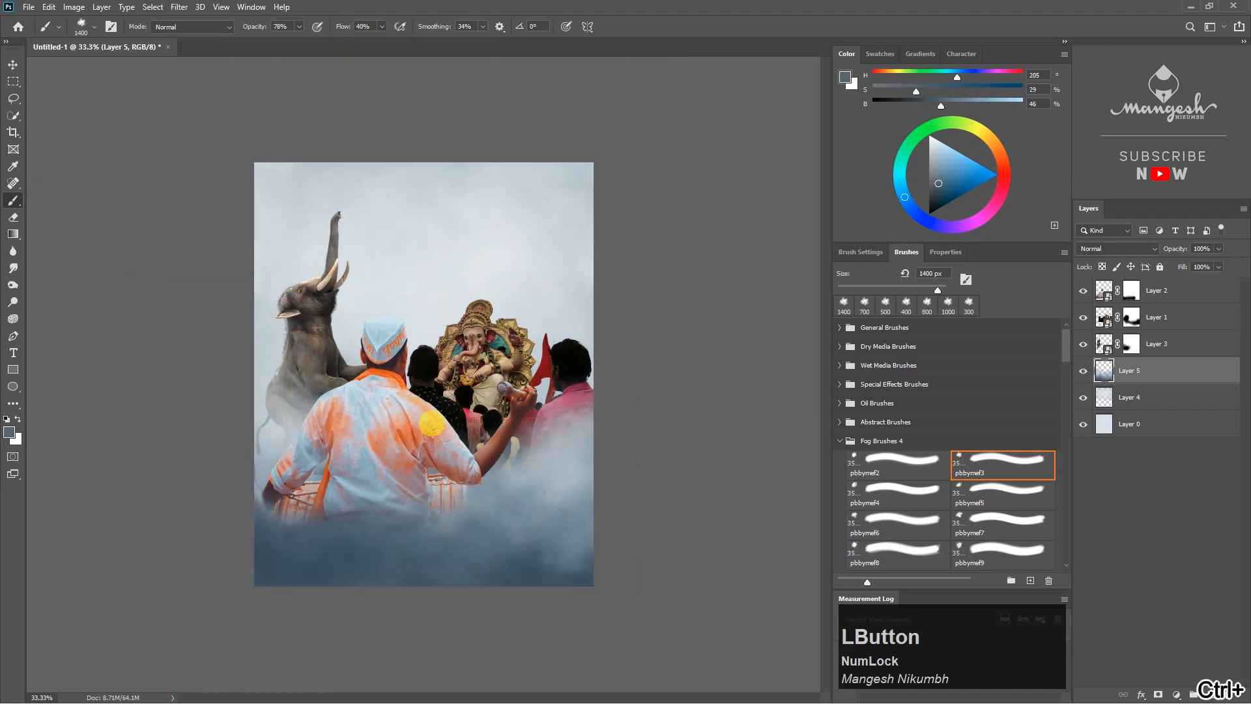
pyautogui.click(481, 391)
pyautogui.click(261, 427)
# Step: Sample a pale grey-blue (H 202, S 10, B 77) beside the elephant and blend it into the fog below the drummer
pyautogui.keyDown('alt'); pyautogui.click(267, 424); pyautogui.keyUp('alt')
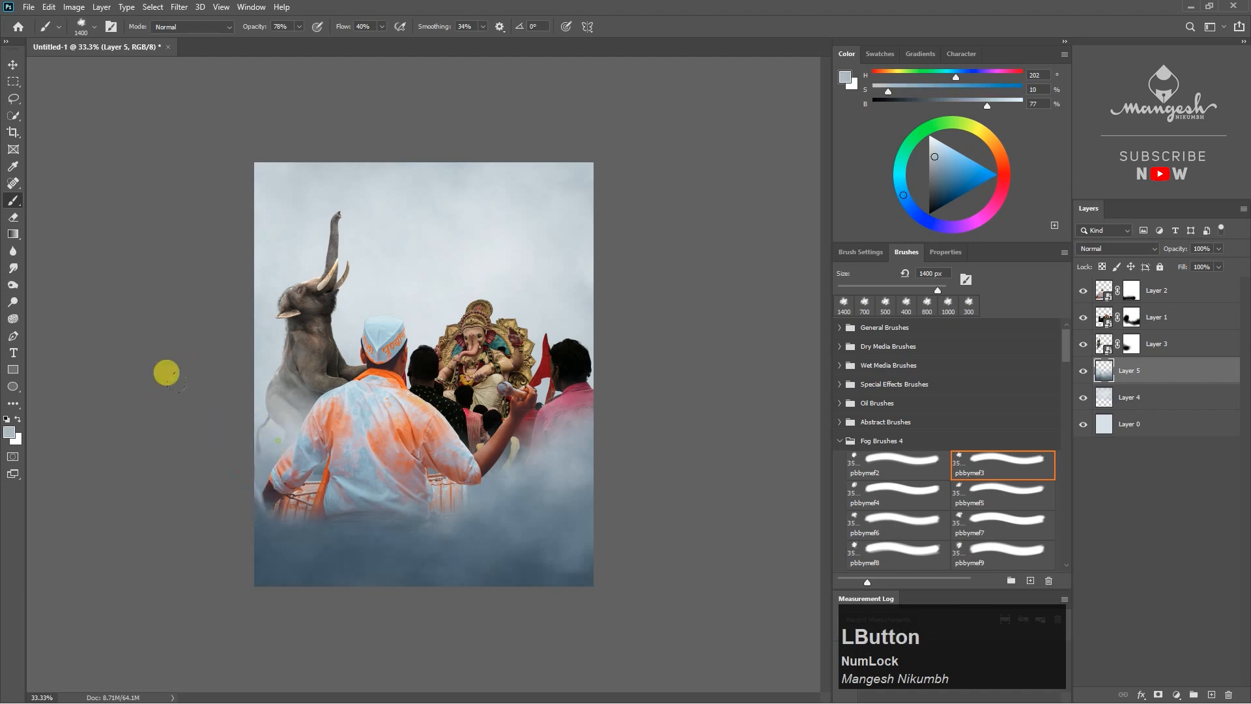
pyautogui.click(325, 409)
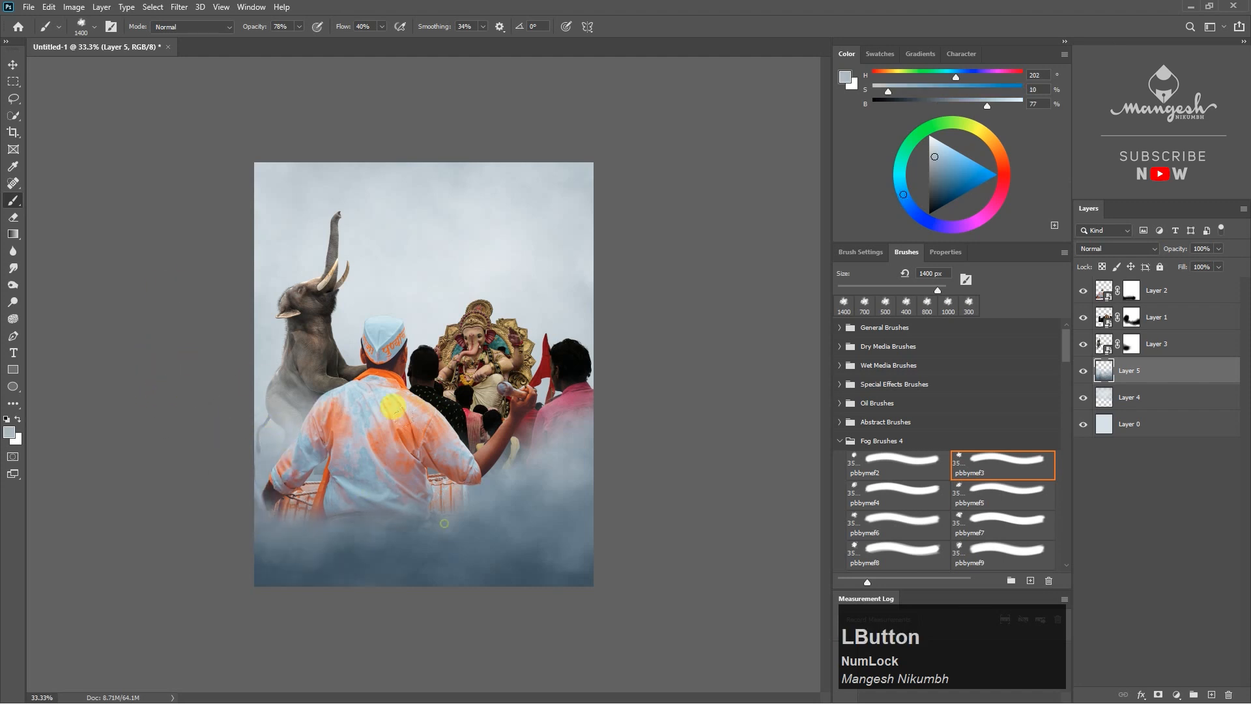
pyautogui.click(484, 471)
pyautogui.hotkey('ctrl', '+')
pyautogui.hotkey('ctrl', '-')
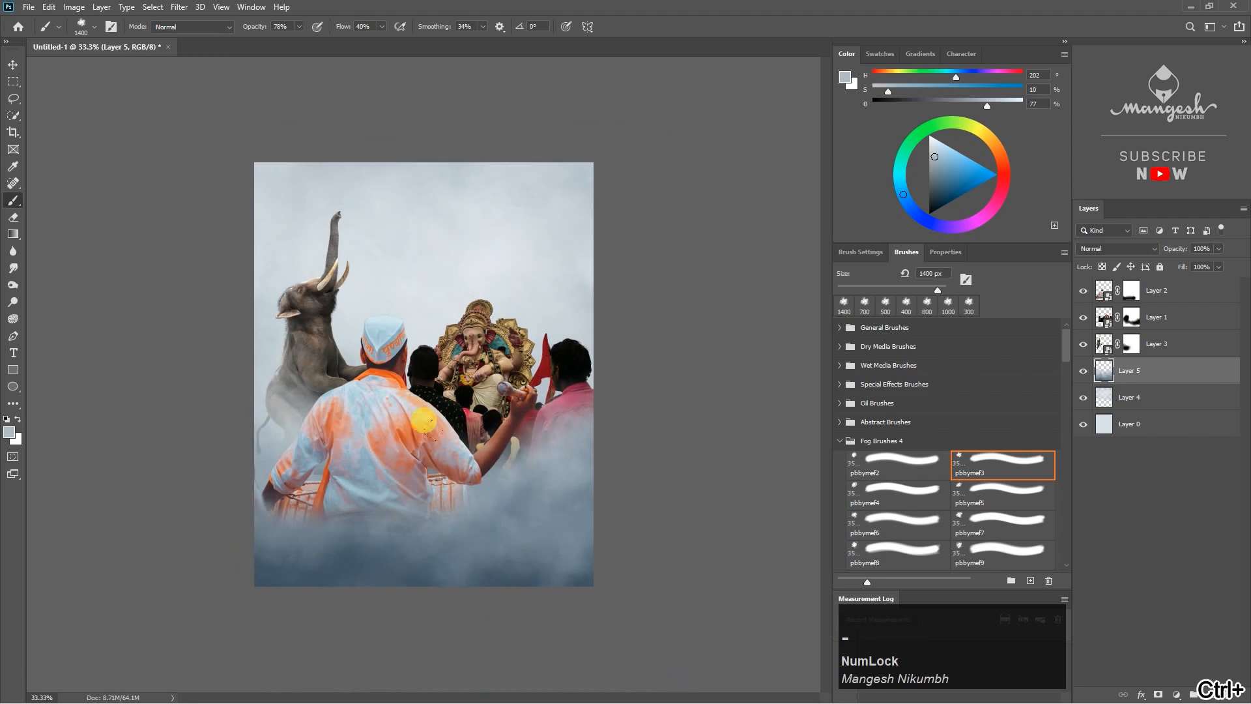
# Step: Brush more pale grey-blue fog along the bottom of the picture with the pbbymef3 fog brush at up to 1700 px
pyautogui.click(541, 560)
pyautogui.click(346, 567)
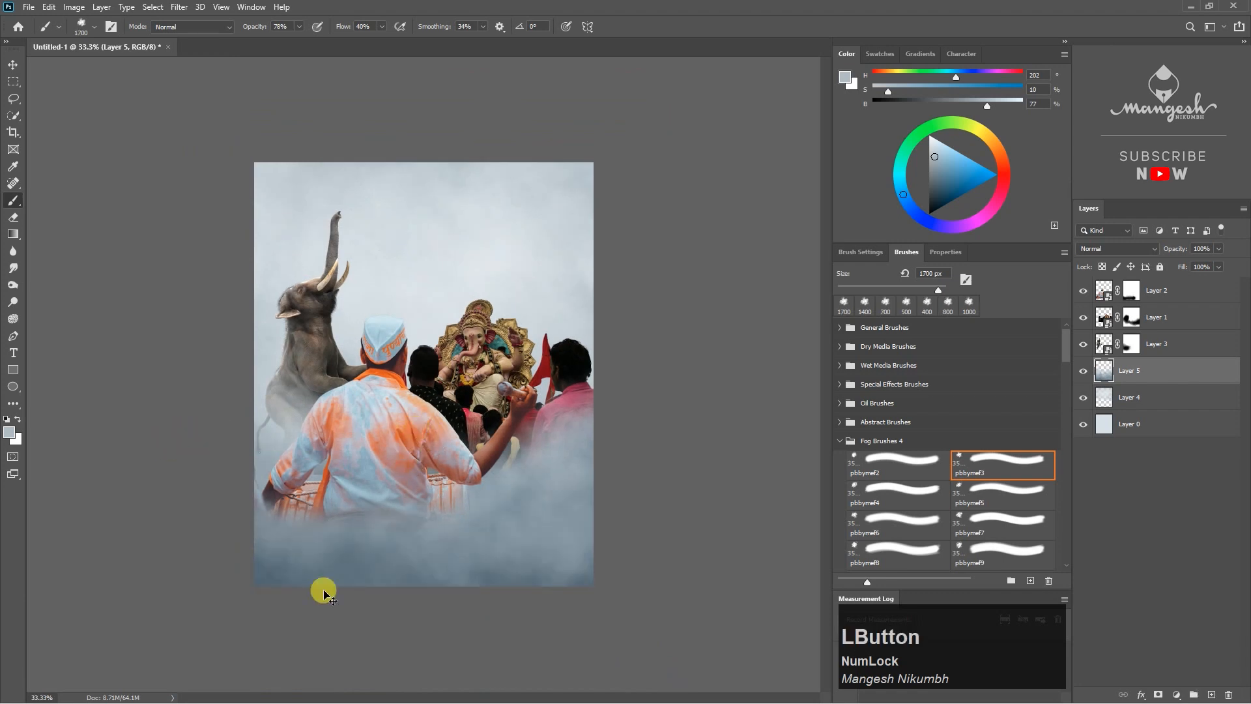
pyautogui.hotkey('ctrl', '+')
pyautogui.press('space')
# Step: Add a new empty layer above Layer 2 and choose the Brush 1 preset at 1680 px for painting
pyautogui.click(1170, 294)
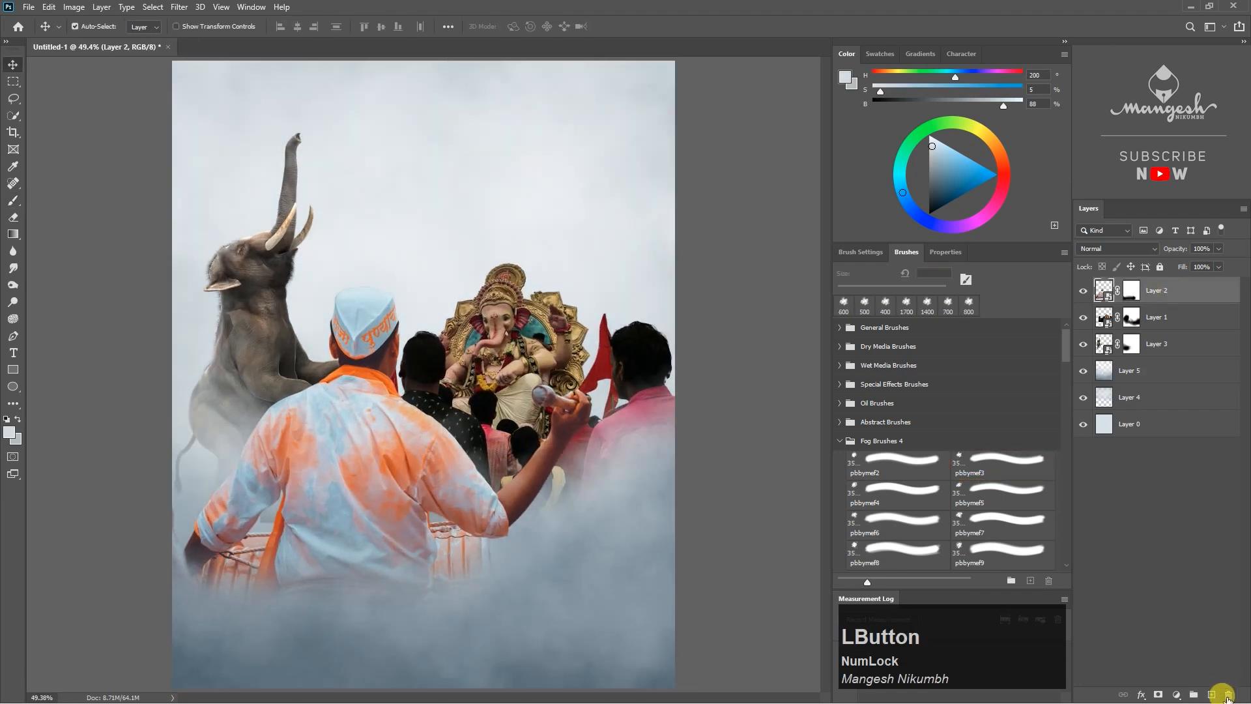
pyautogui.click(1211, 695)
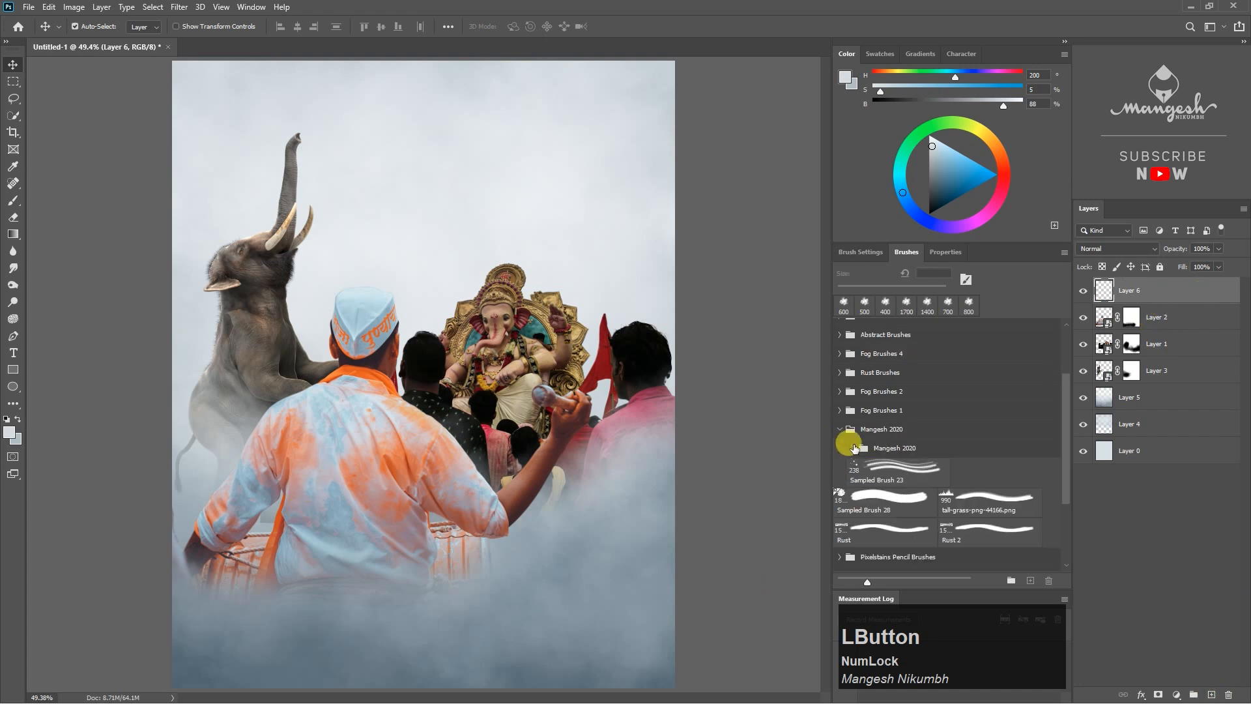
pyautogui.click(853, 447)
pyautogui.scroll(-4, 891, 467)
pyautogui.scroll(-4, 891, 468)
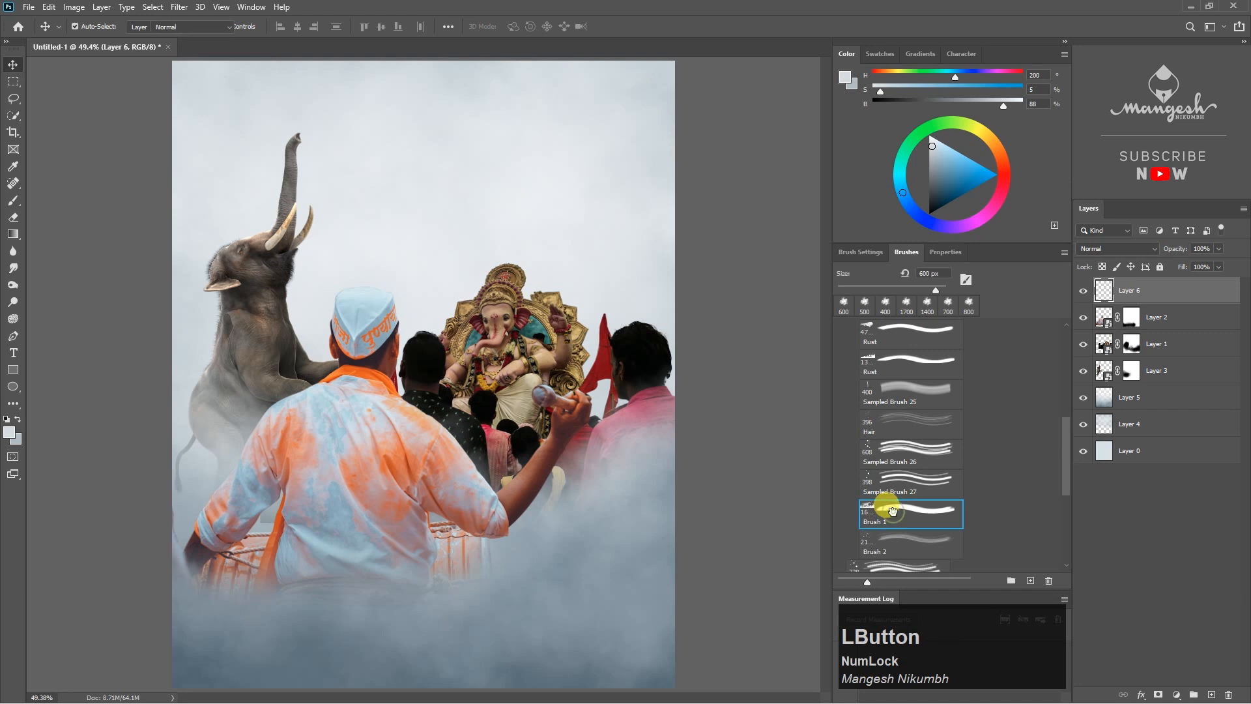
pyautogui.click(892, 511)
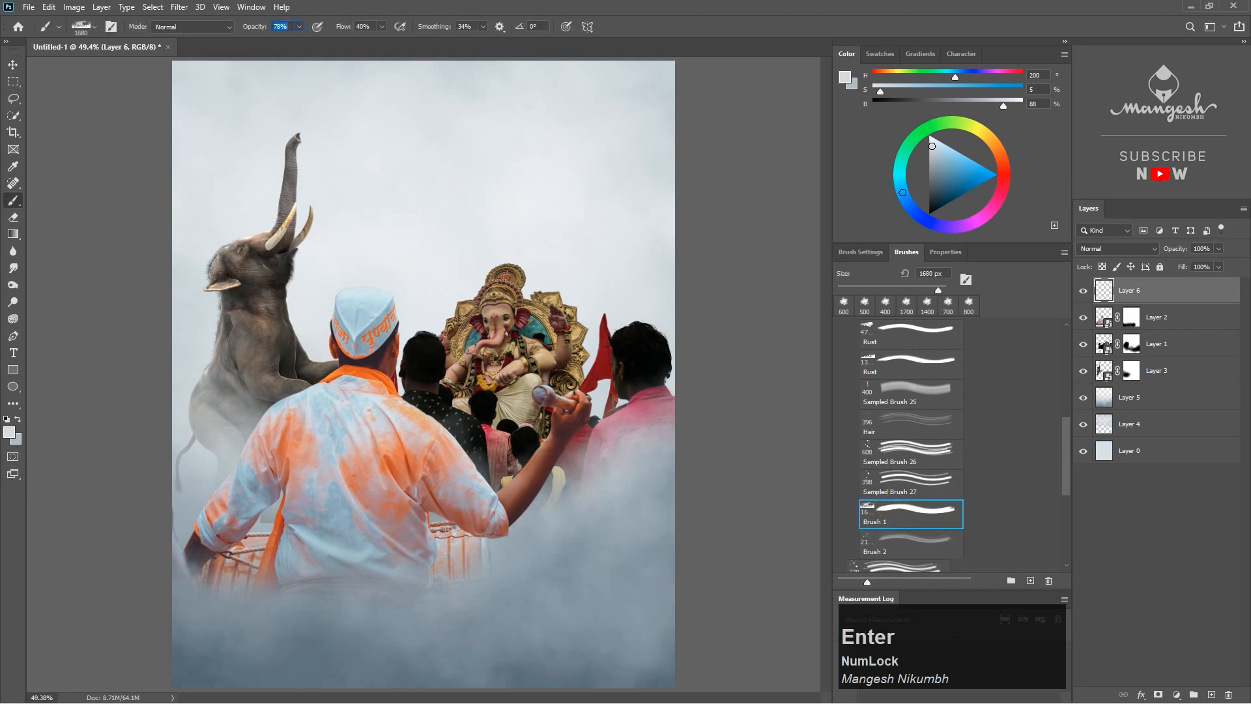
# Step: Set the foreground to dark slate blue (H 205, S 48, B 25) and brush speckled texture over the lower fog
pyautogui.click(9, 432)
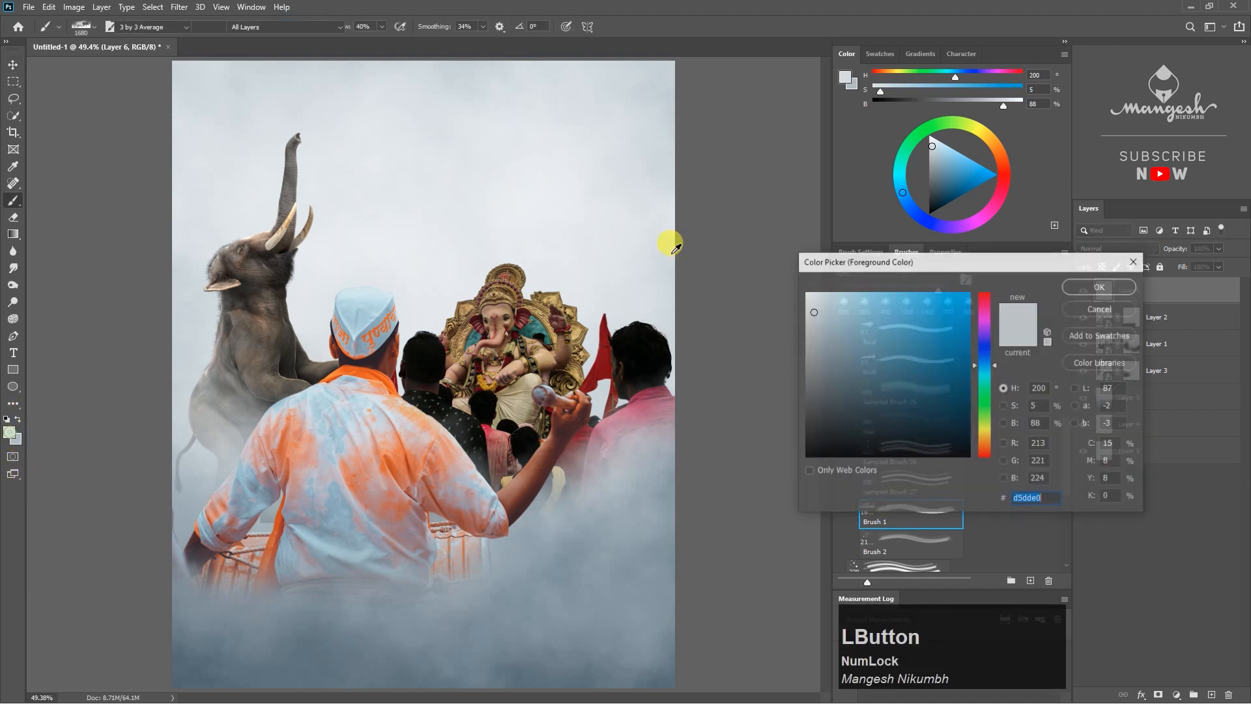
pyautogui.click(655, 671)
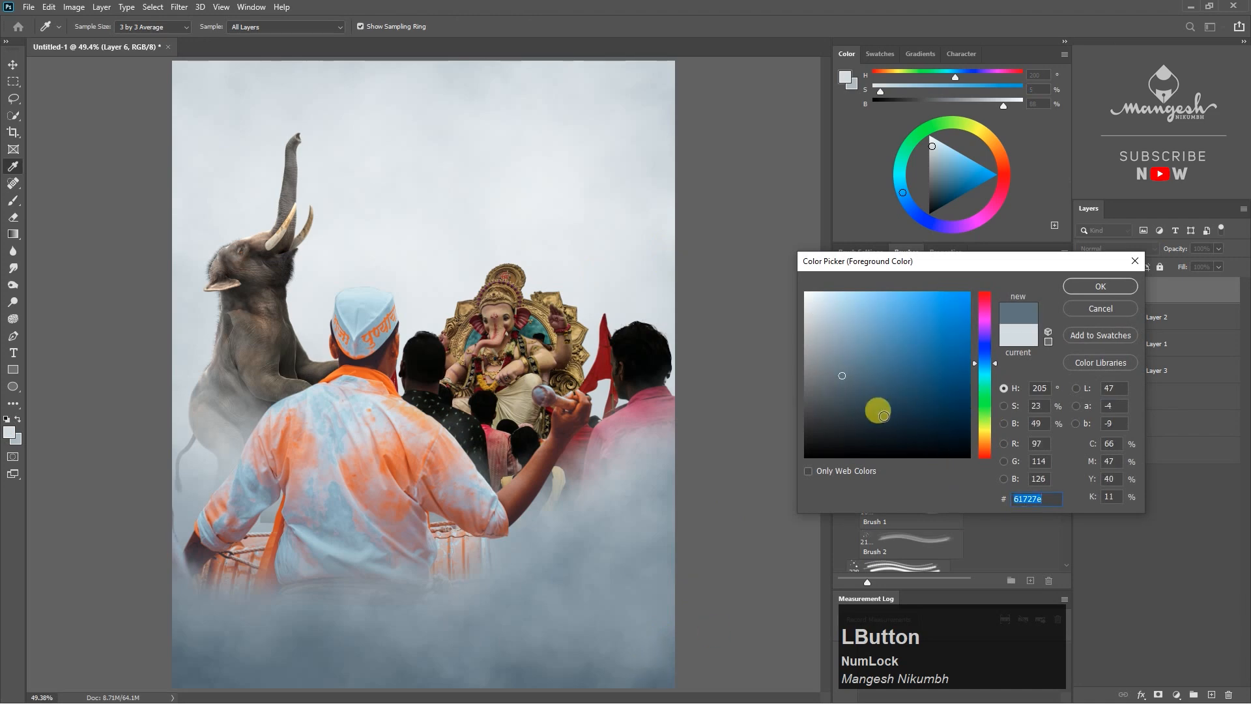
pyautogui.press('Return')
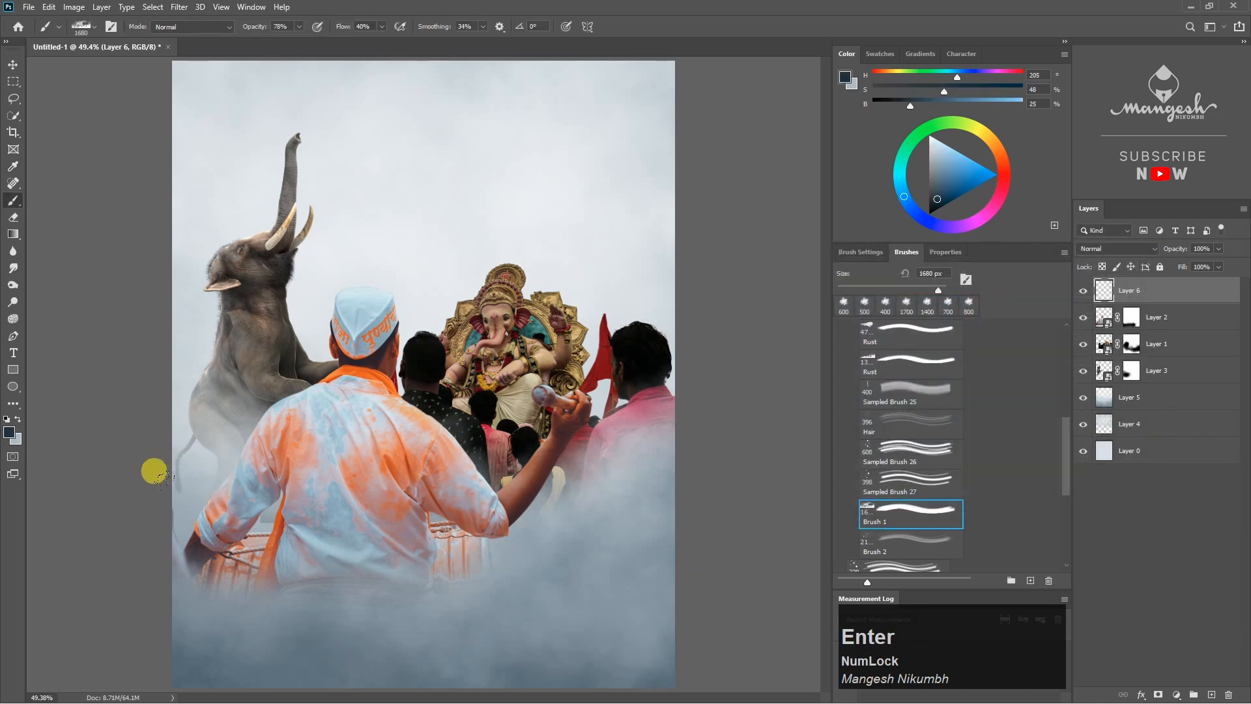
pyautogui.hotkey('ctrl', '-')
pyautogui.click(231, 438)
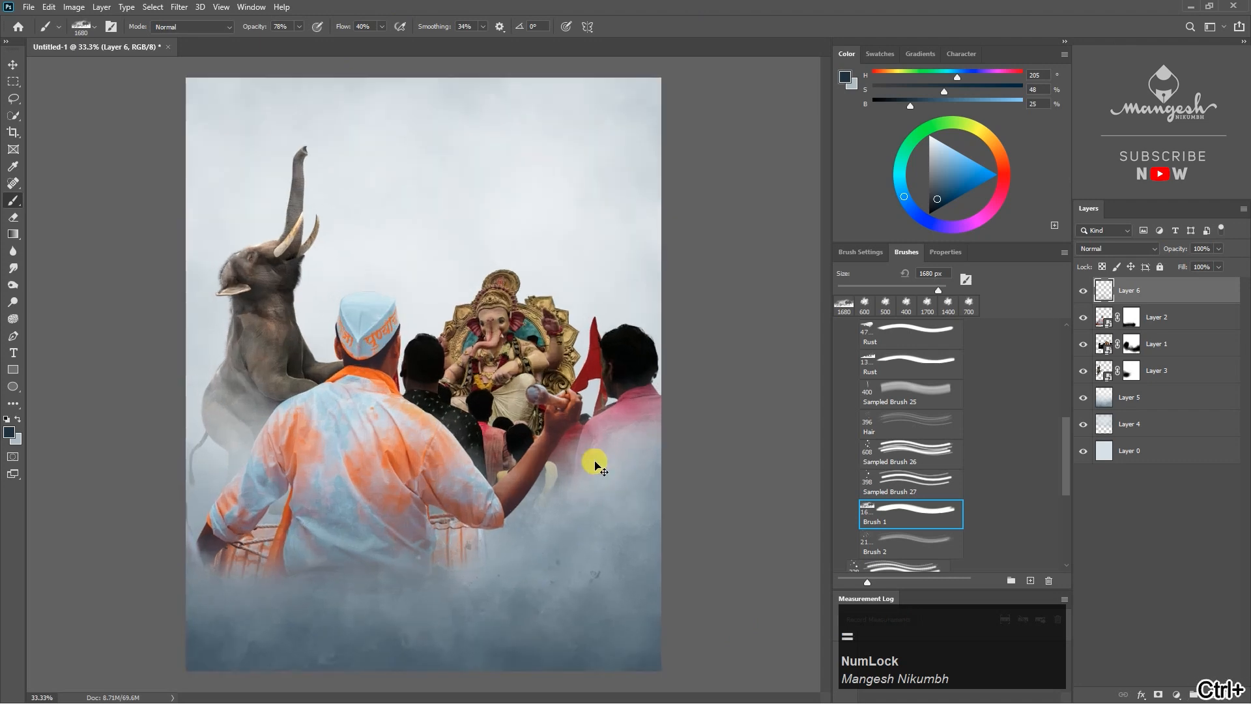
pyautogui.click(1084, 290)
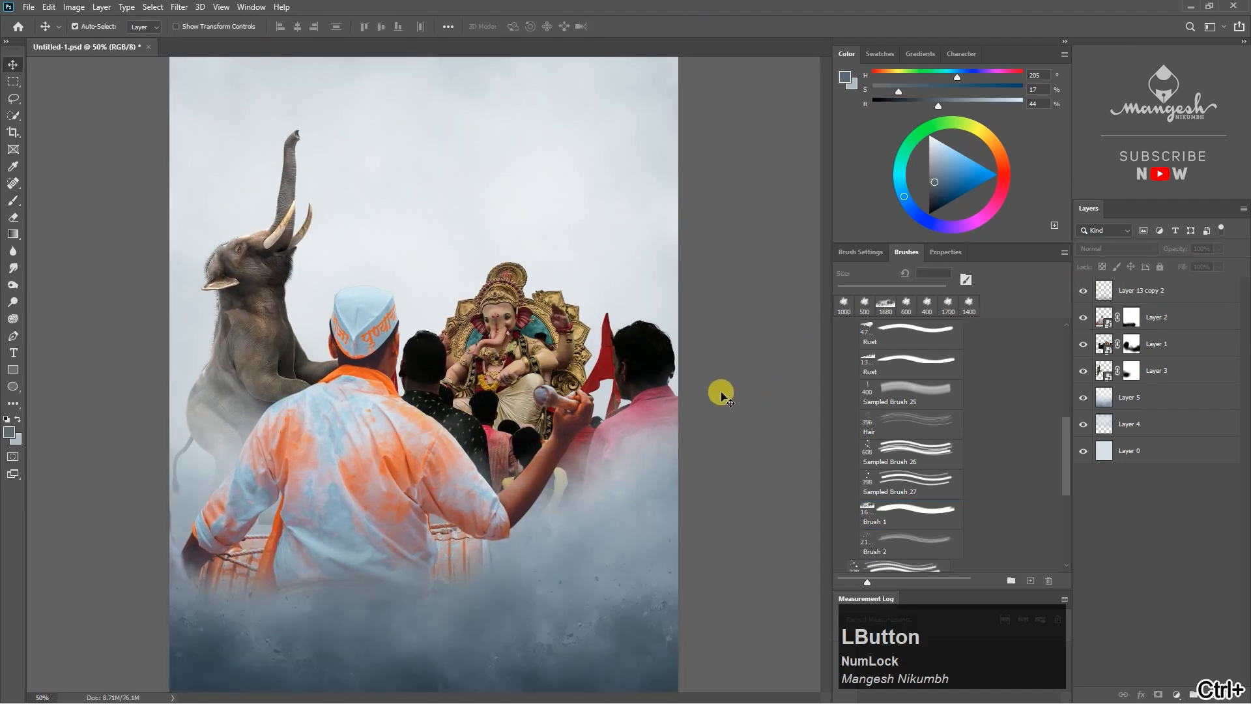
# Step: Switch to Illustrator and set the अनंत चतुर्दशी text in the Modak font
pyautogui.hotkey('ctrl', '0')
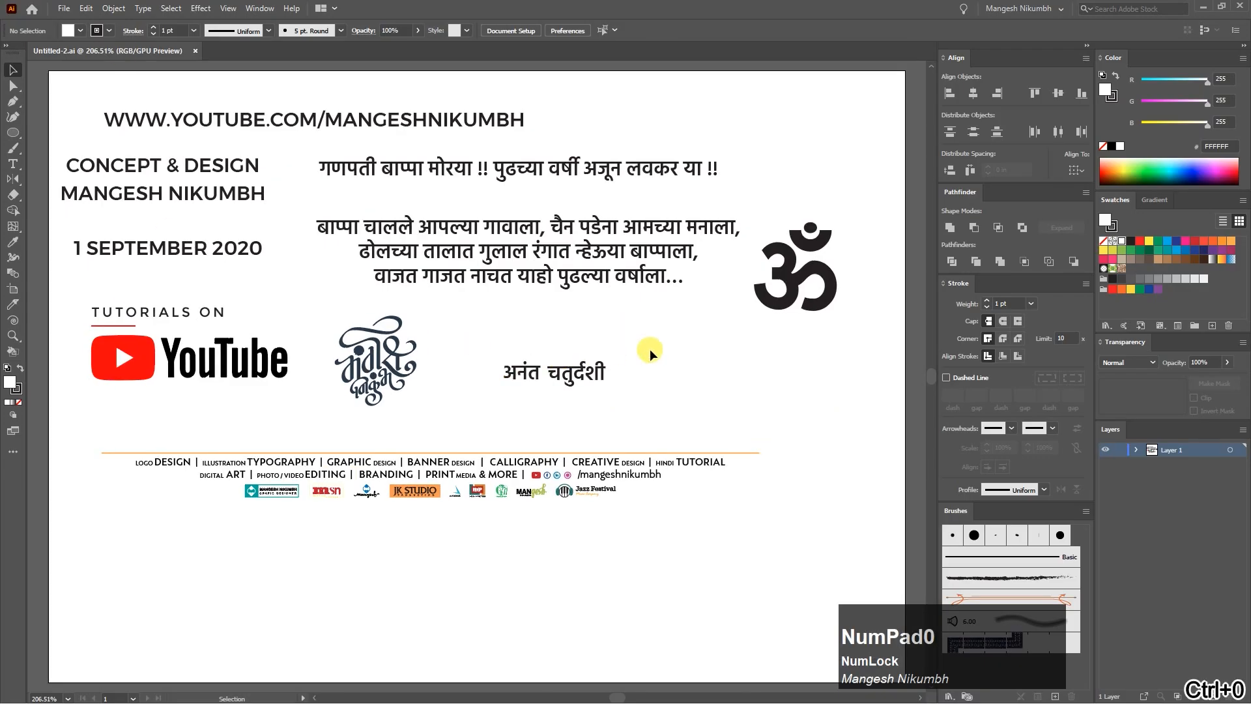
pyautogui.click(658, 350)
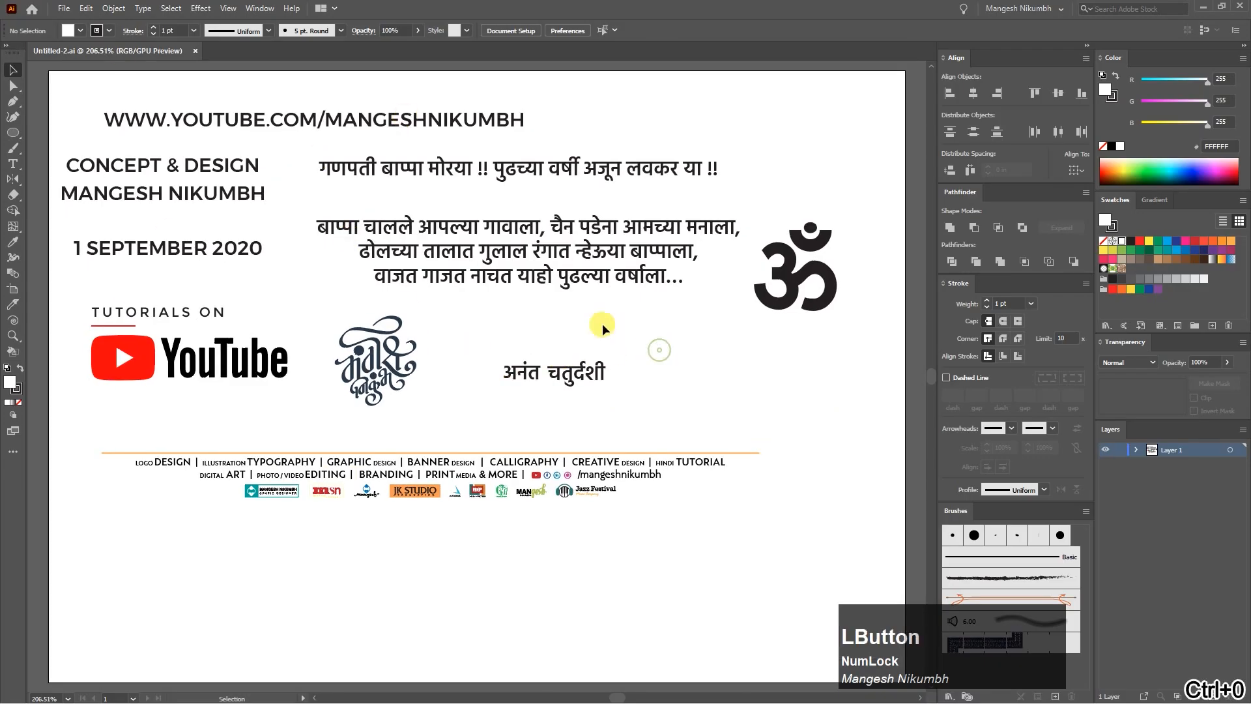
pyautogui.click(538, 369)
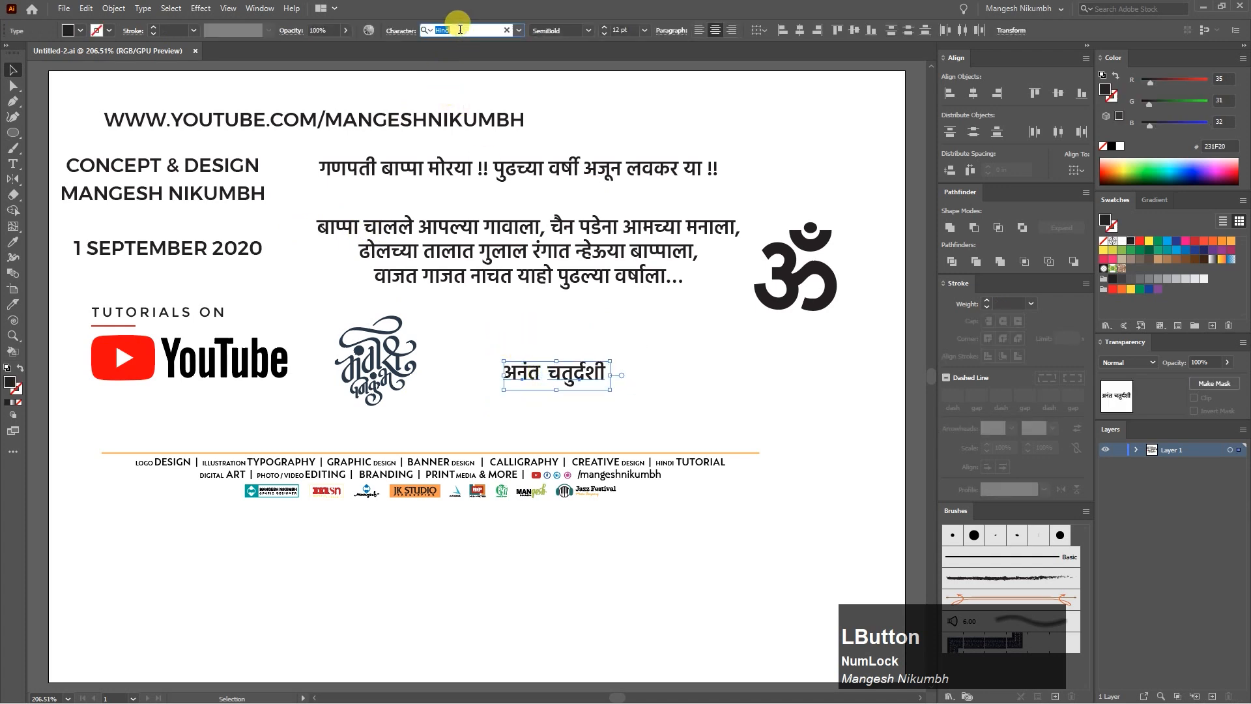
pyautogui.write('modak')
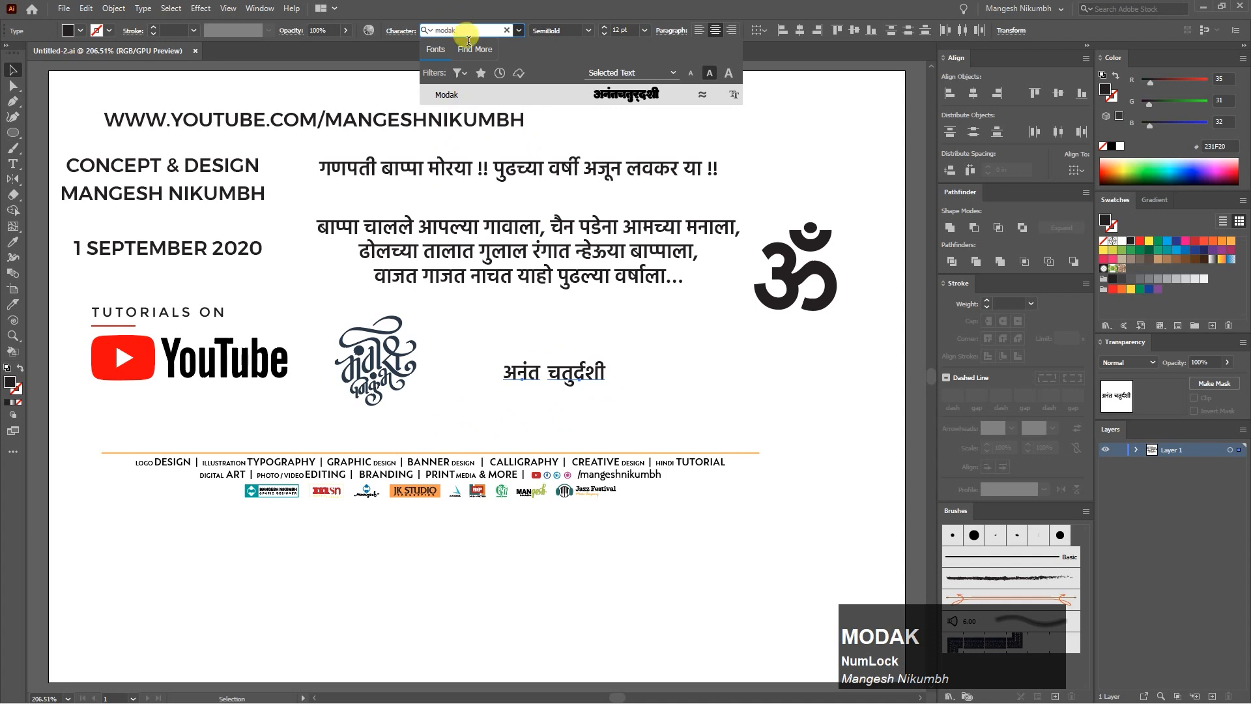
pyautogui.click(522, 108)
# Step: Enlarge the अनंत चतुर्दशी heading and place it in the empty space below the footer logos
pyautogui.moveTo(610, 391); pyautogui.dragTo(927, 553)
pyautogui.moveTo(727, 471); pyautogui.dragTo(580, 527)
pyautogui.click(798, 413)
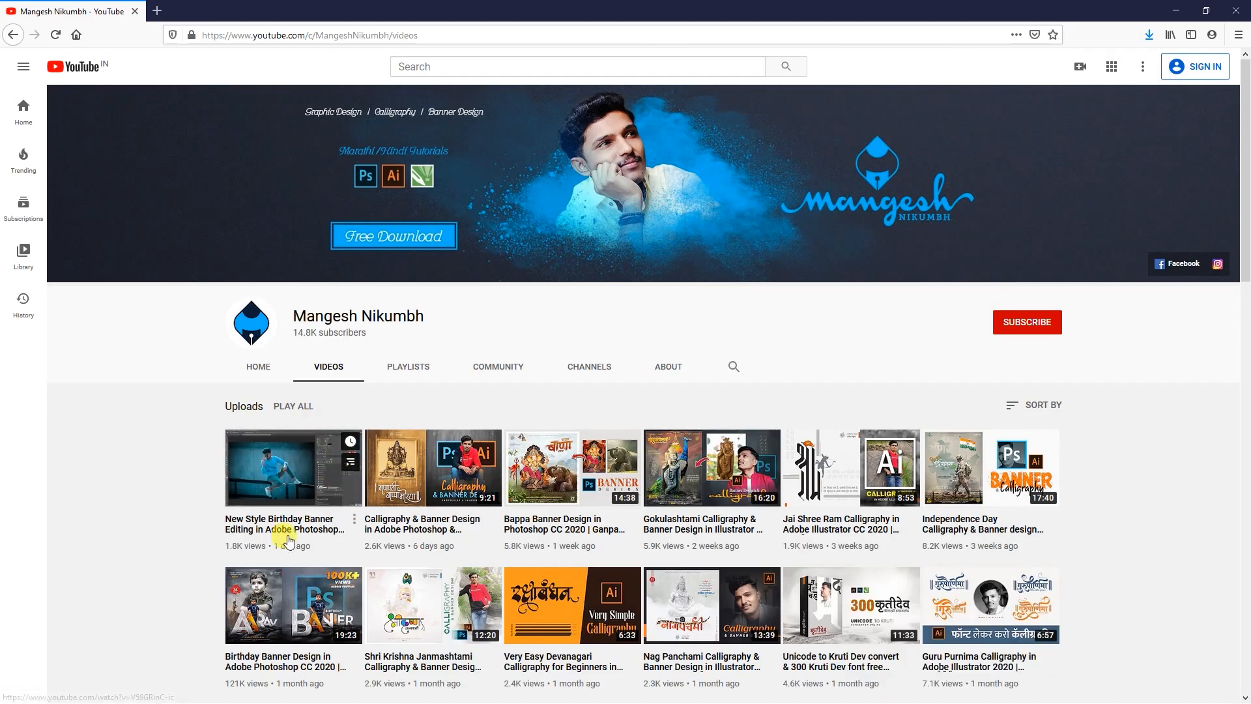
# Step: Look through the YouTube channel's community posts and videos, and view its linked Instagram profile
pyautogui.click(497, 367)
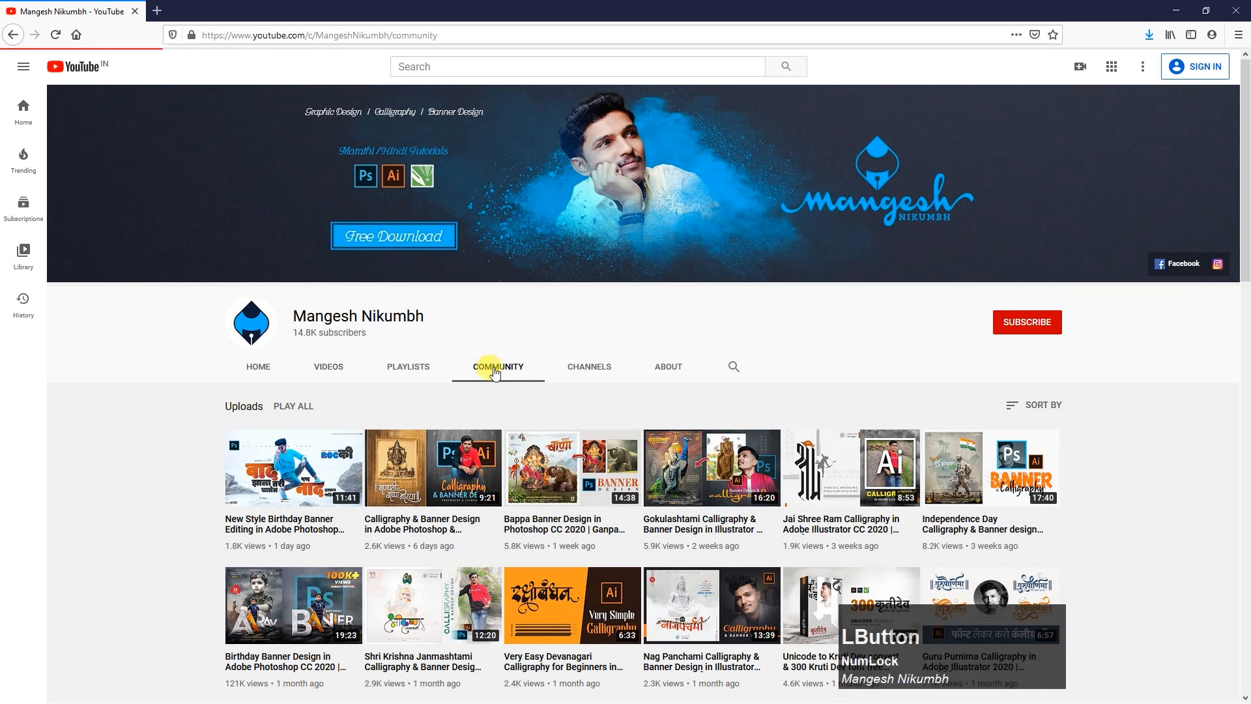
pyautogui.scroll(-3, 467, 395)
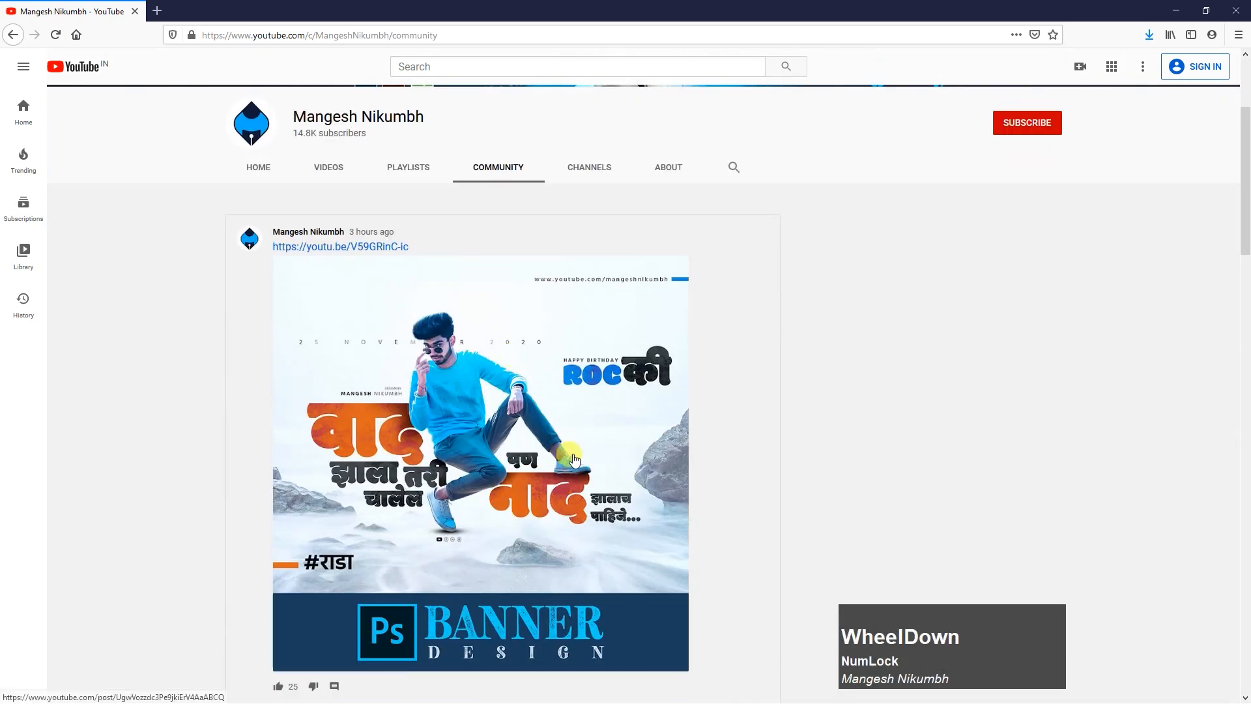
pyautogui.scroll(3, 502, 431)
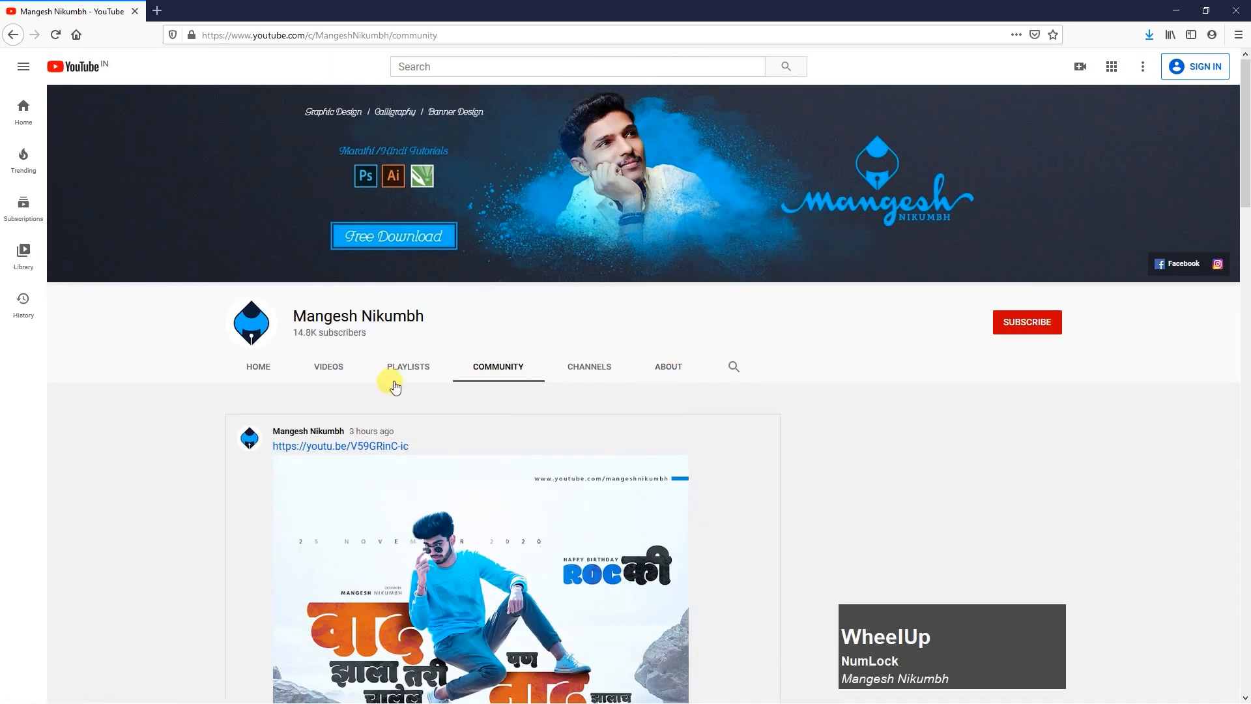
pyautogui.click(331, 369)
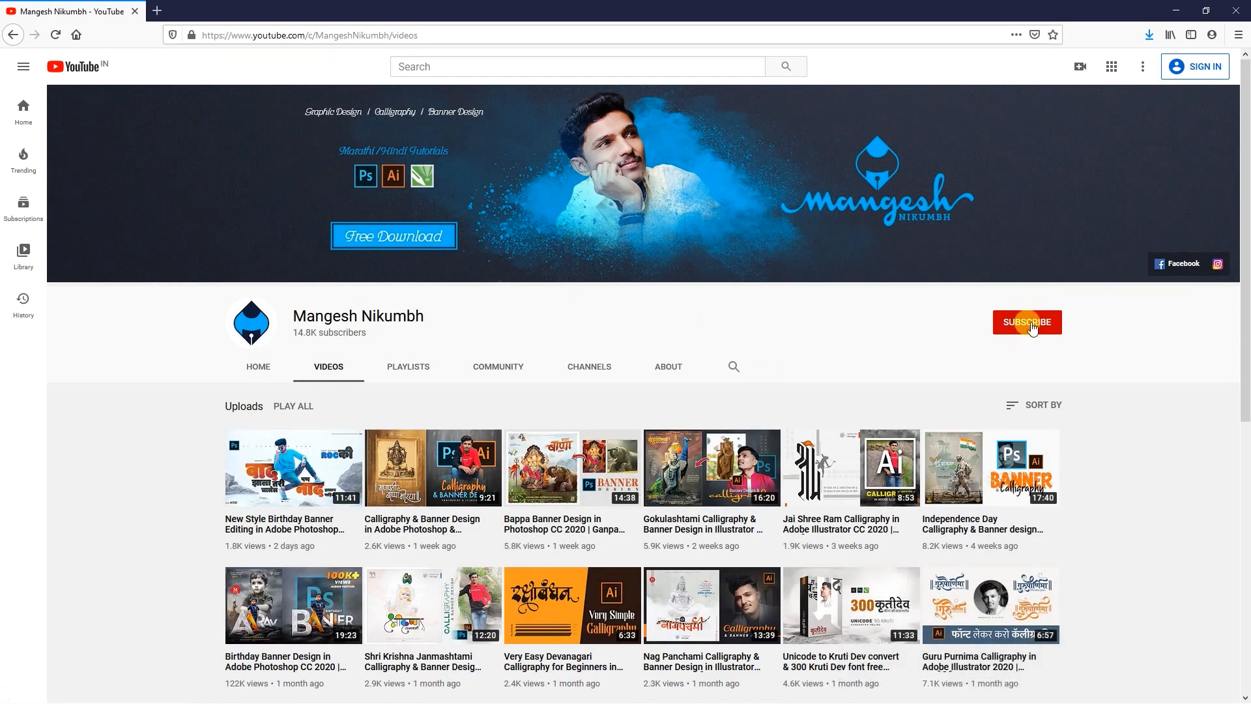
pyautogui.click(1228, 261)
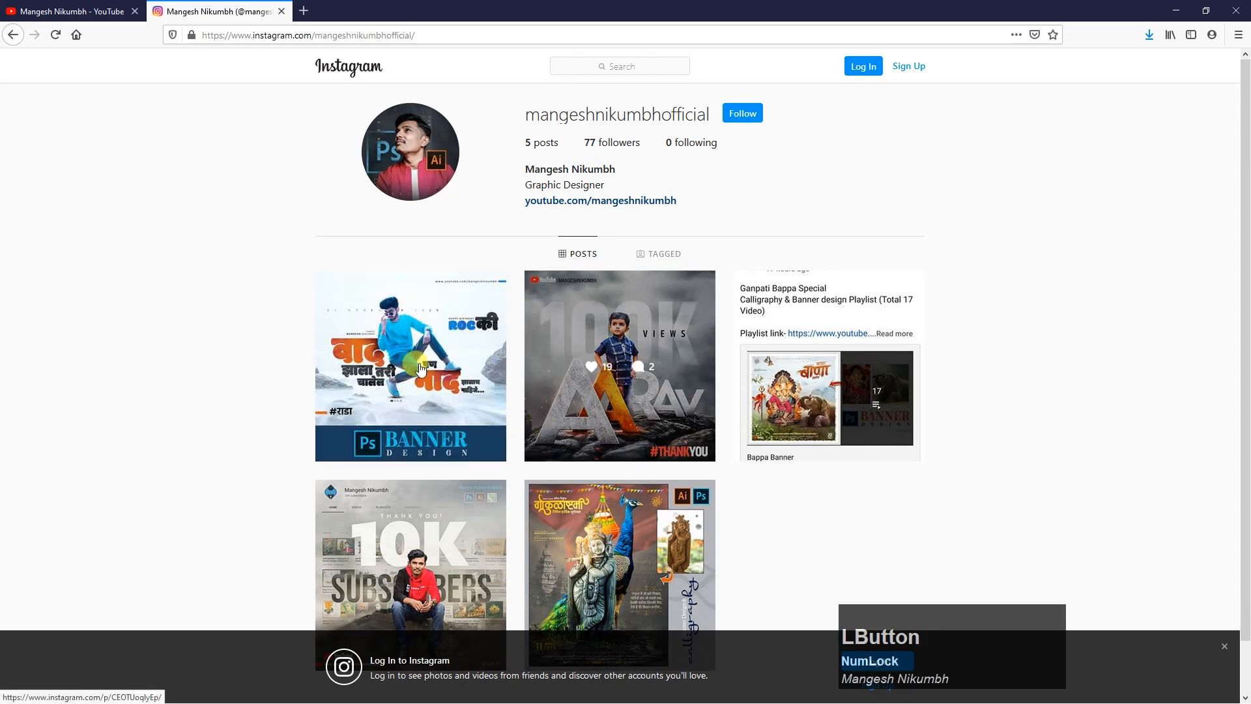
pyautogui.click(282, 11)
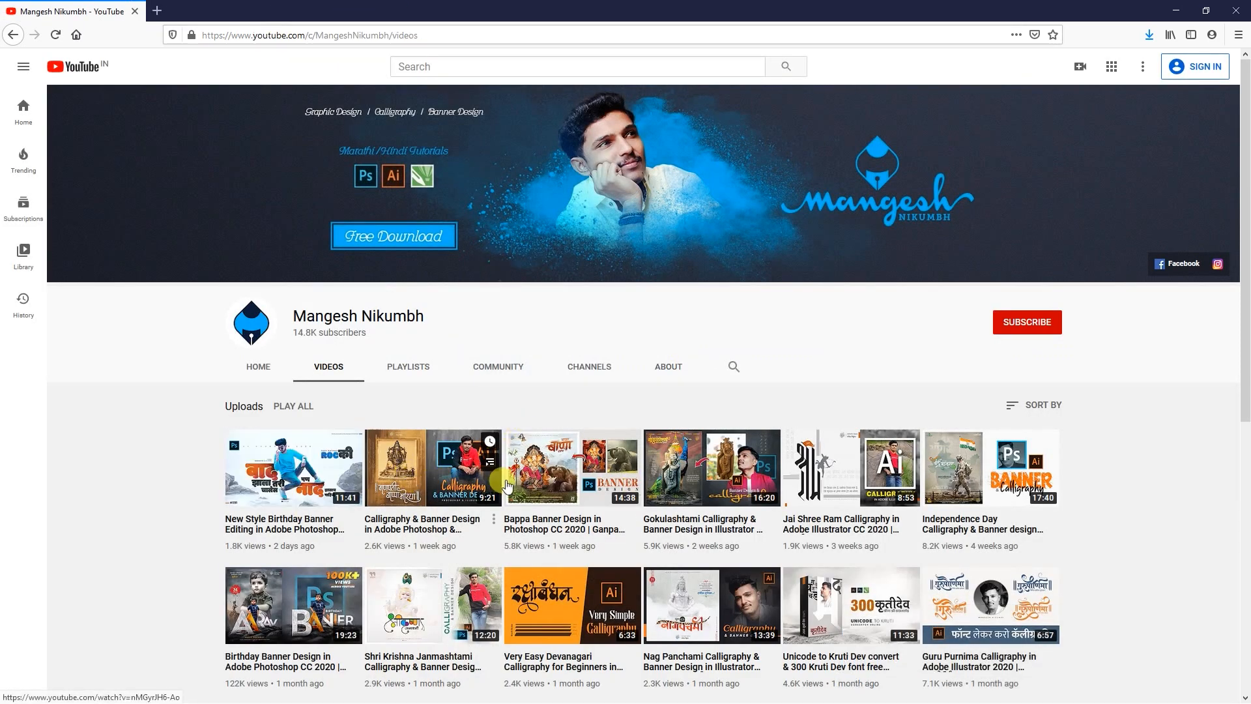
# Step: Open the channel's Bappa Banner playlist and look through its list of banner design videos
pyautogui.click(399, 371)
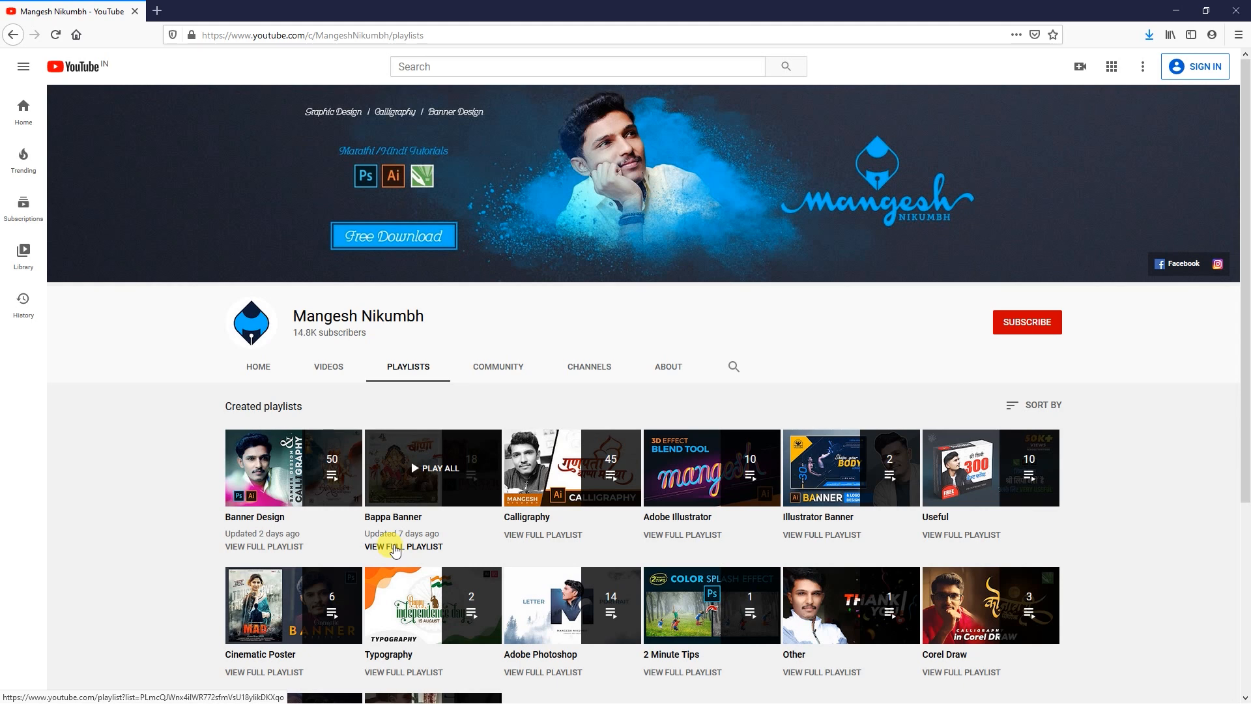
pyautogui.click(395, 550)
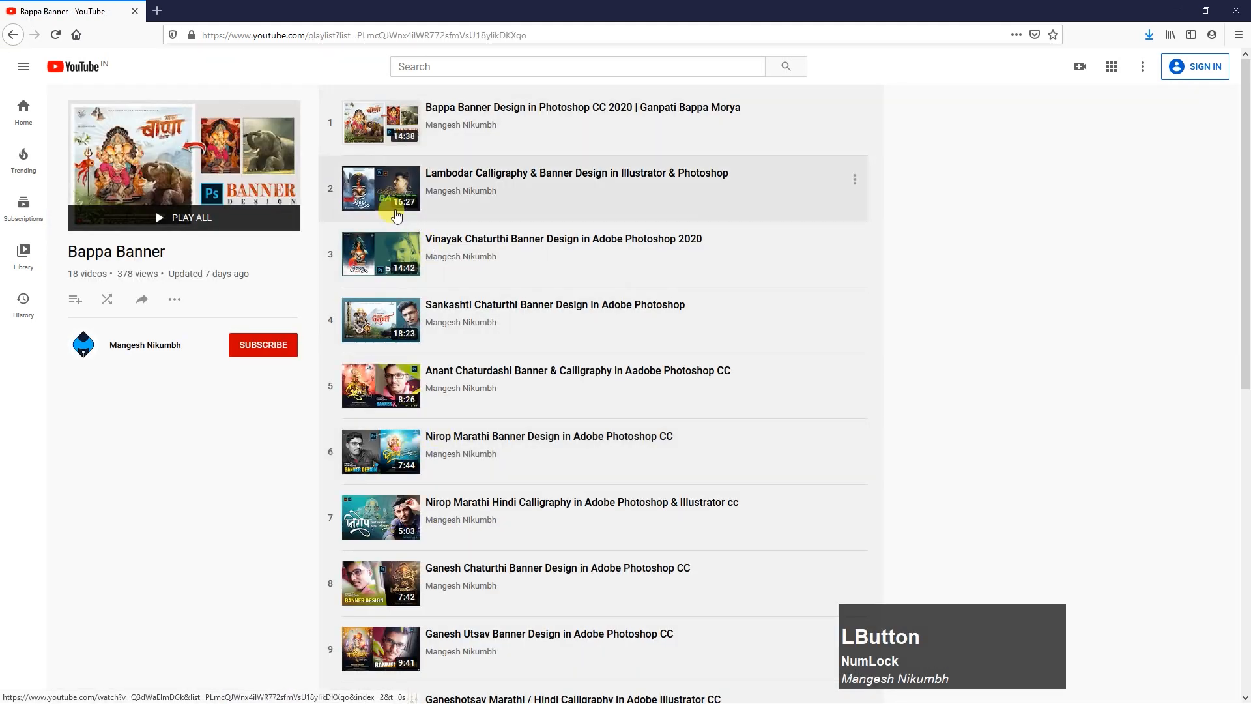
pyautogui.scroll(-3, 391, 549)
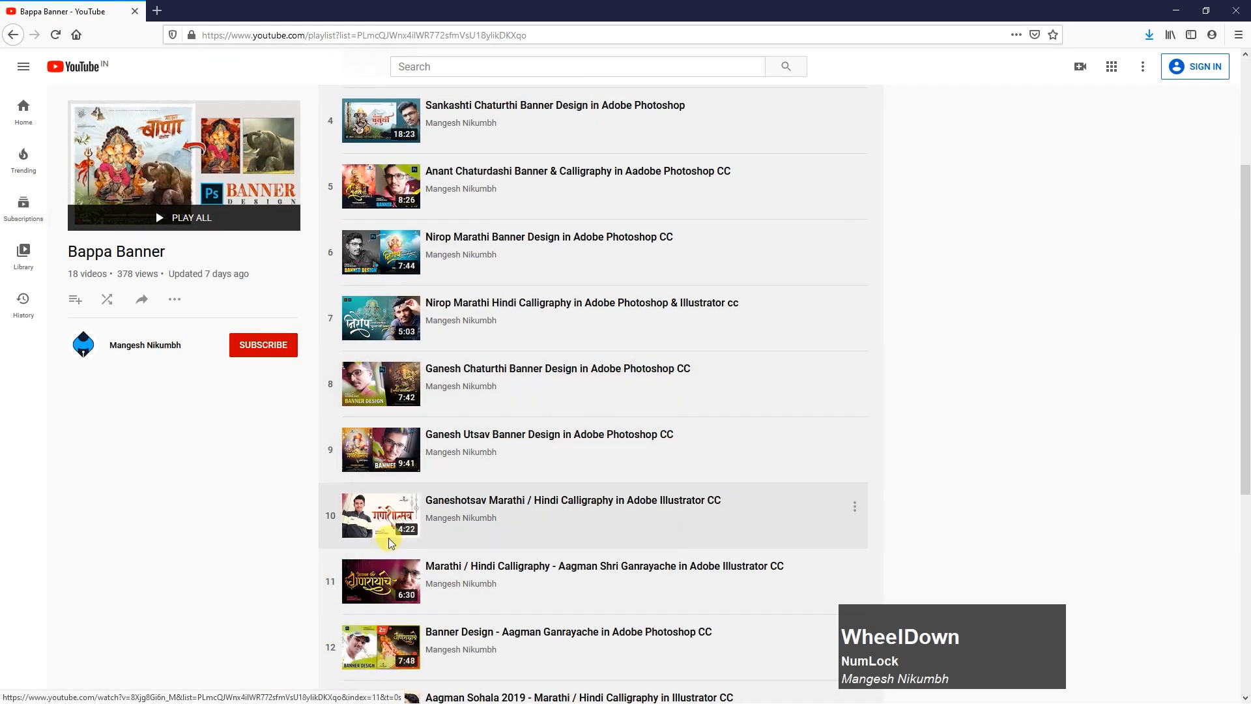
pyautogui.scroll(3, 395, 264)
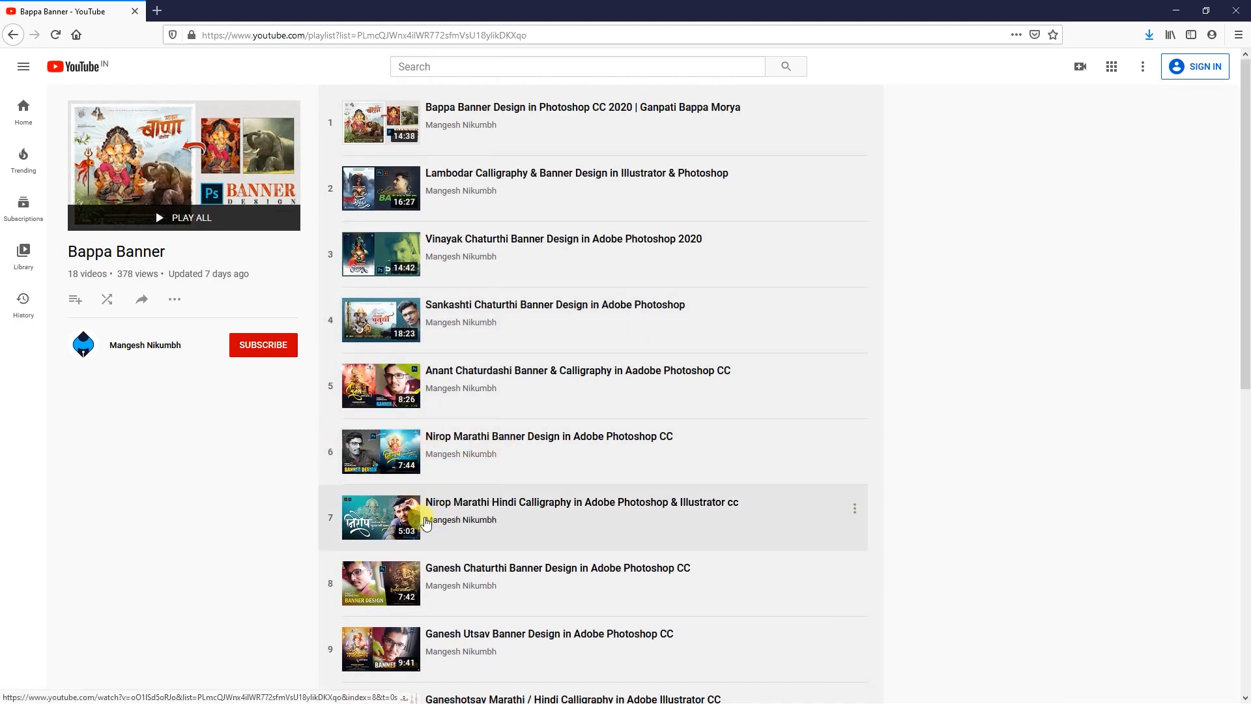
pyautogui.scroll(-3, 430, 508)
pyautogui.scroll(-4, 385, 456)
pyautogui.scroll(-2, 404, 391)
pyautogui.scroll(3, 419, 318)
pyautogui.scroll(5, 419, 318)
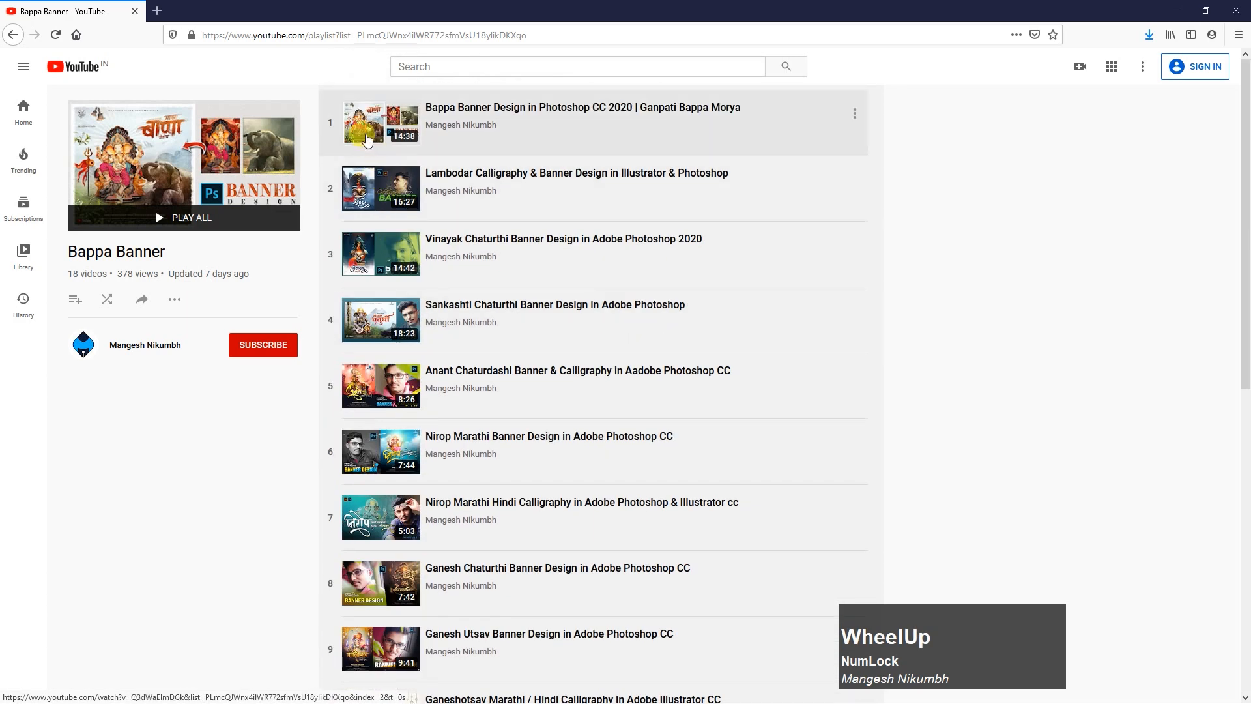
pyautogui.scroll(-9, 404, 559)
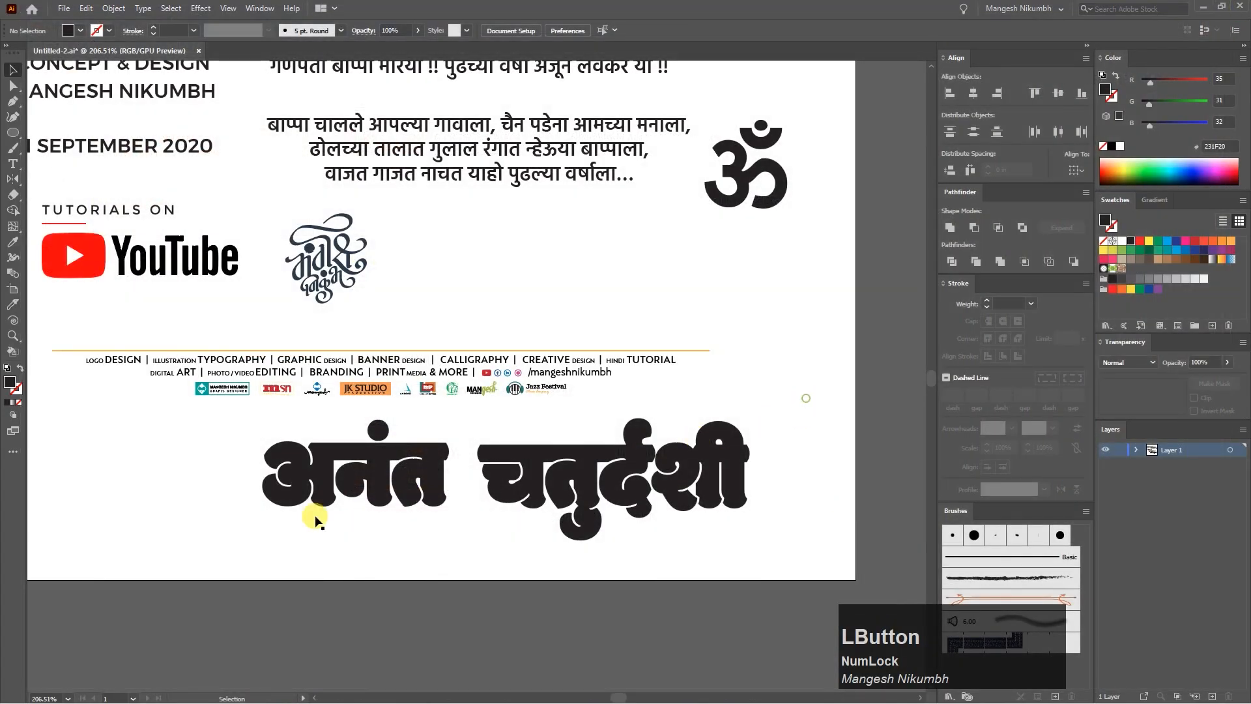
# Step: Copy the word अनंत from the Illustrator artboard and switch back to the poster in Photoshop
pyautogui.click(389, 460)
pyautogui.click(86, 8)
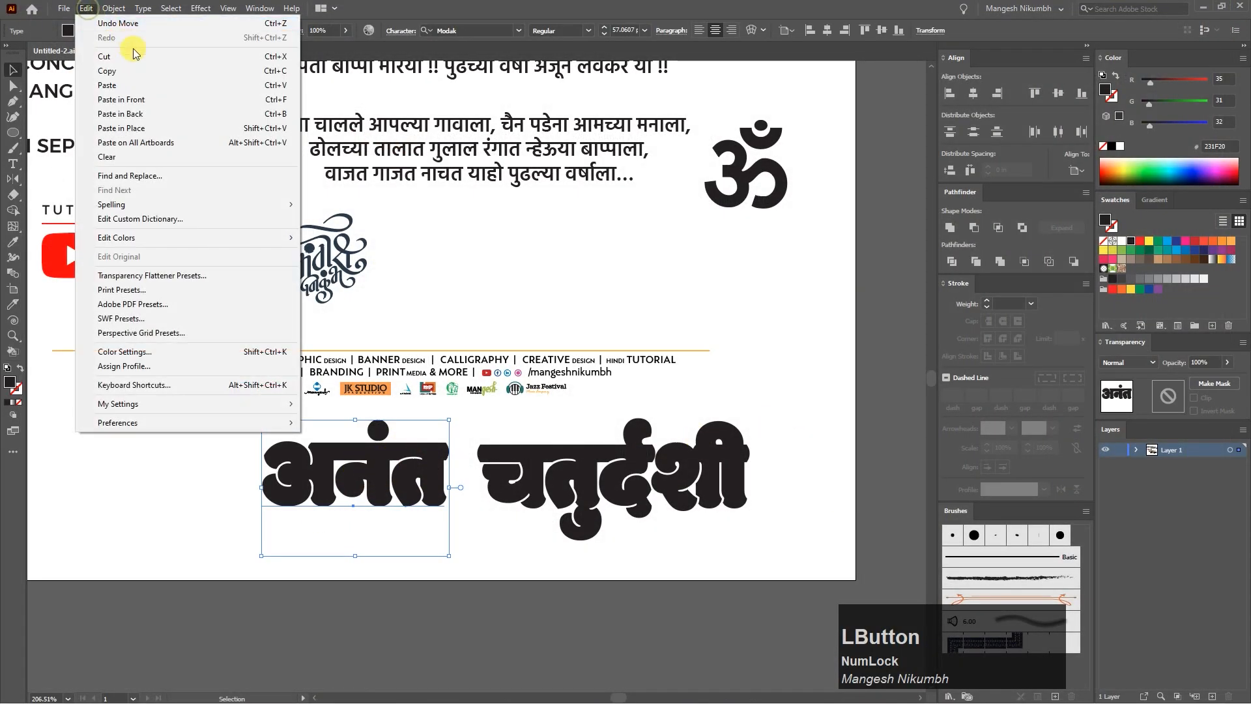
pyautogui.click(115, 73)
pyautogui.hotkey('alt', 'Tab')
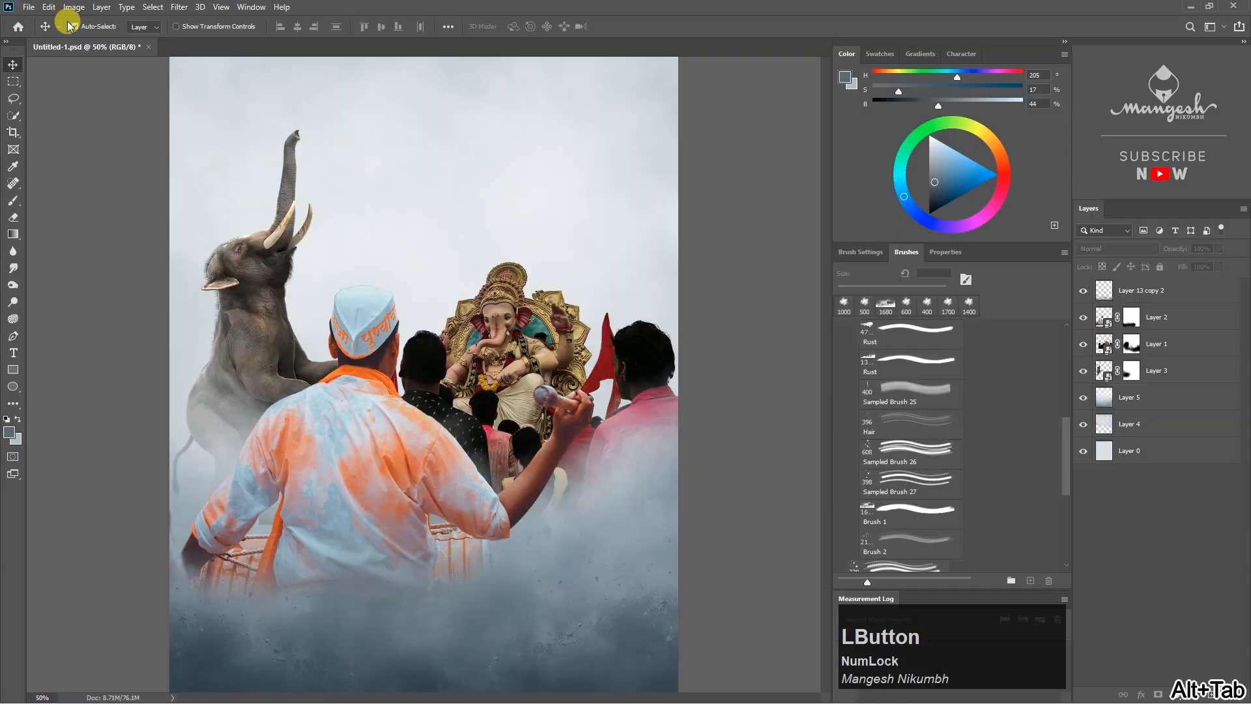
# Step: Paste the word अनंत as a Smart Object and place it in the sky above the drummer's cap
pyautogui.click(49, 7)
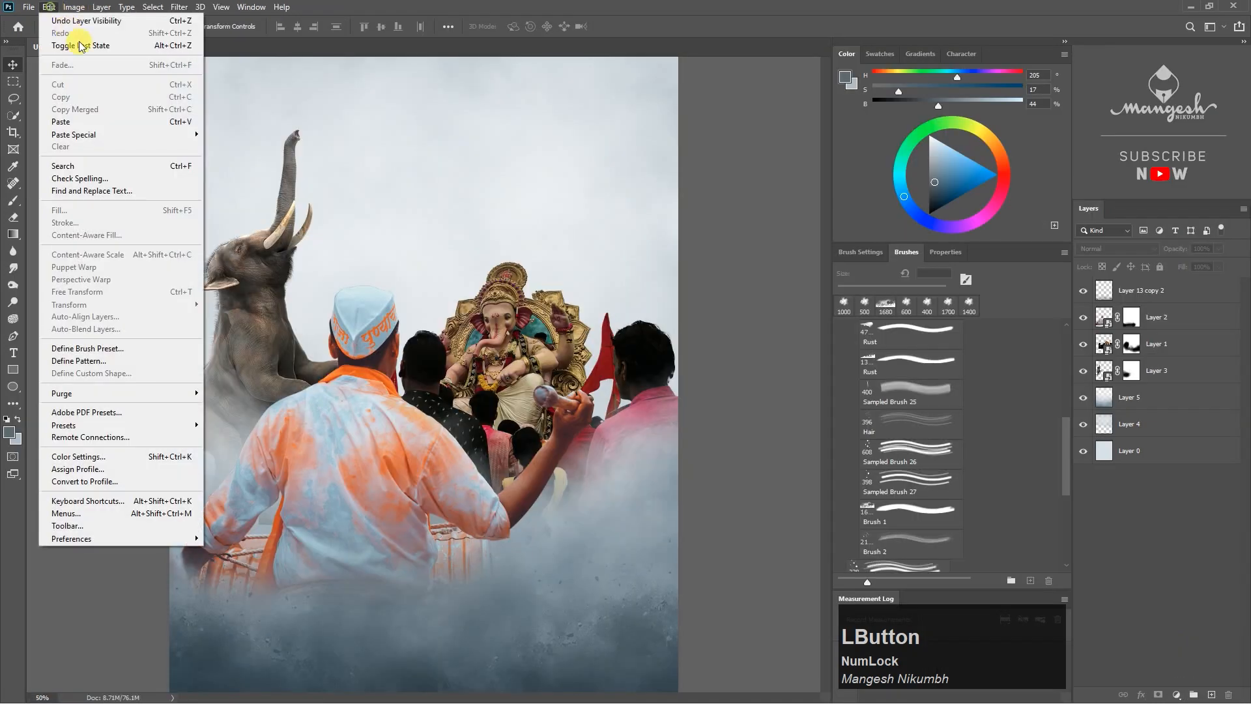
pyautogui.click(77, 123)
pyautogui.click(552, 219)
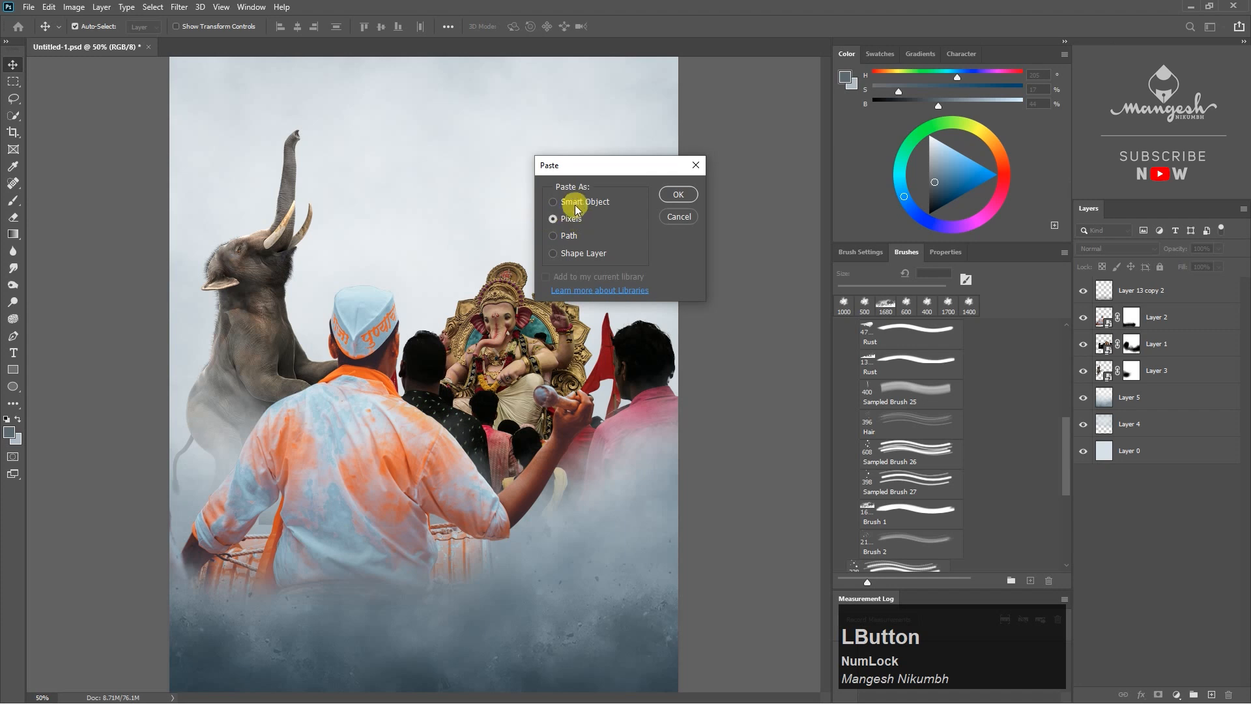
pyautogui.press('F12')
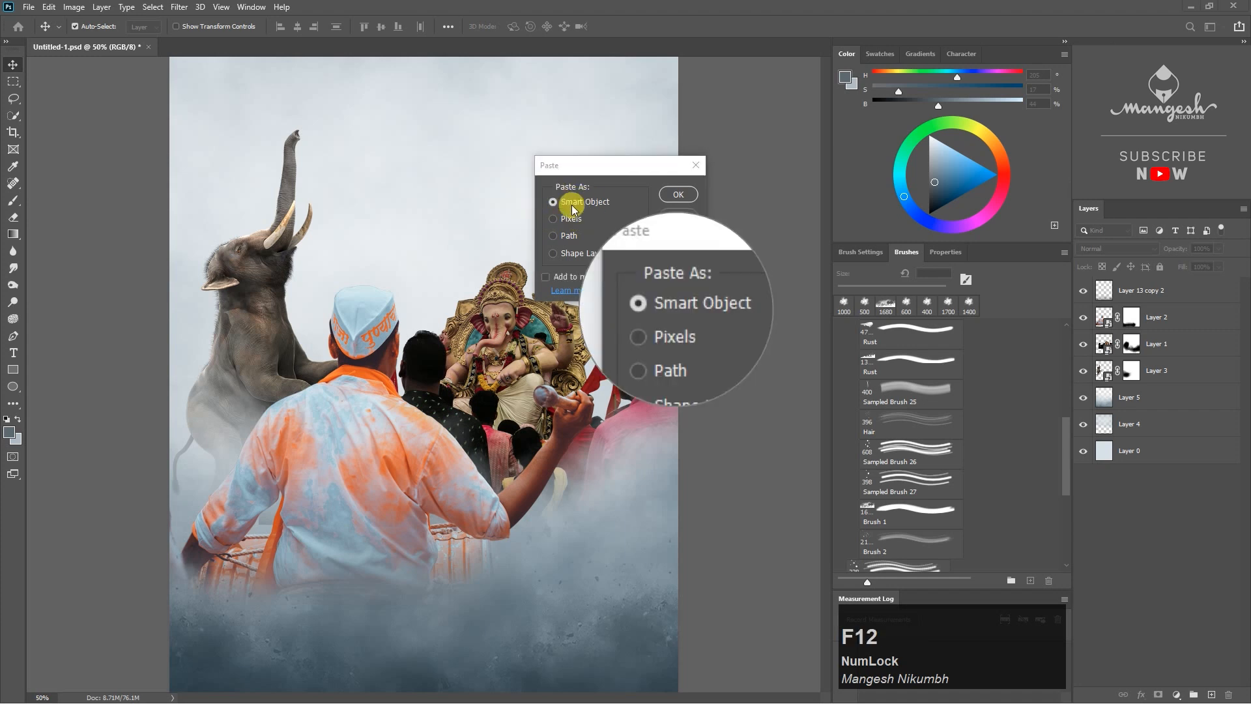
pyautogui.click(678, 194)
pyautogui.moveTo(424, 375); pyautogui.dragTo(450, 208)
# Step: Copy the word चतुर्दशी from the Illustrator artboard, paste it into the Photoshop poster as a Smart Object, and place it below अनंत
pyautogui.hotkey('alt', 'Tab')
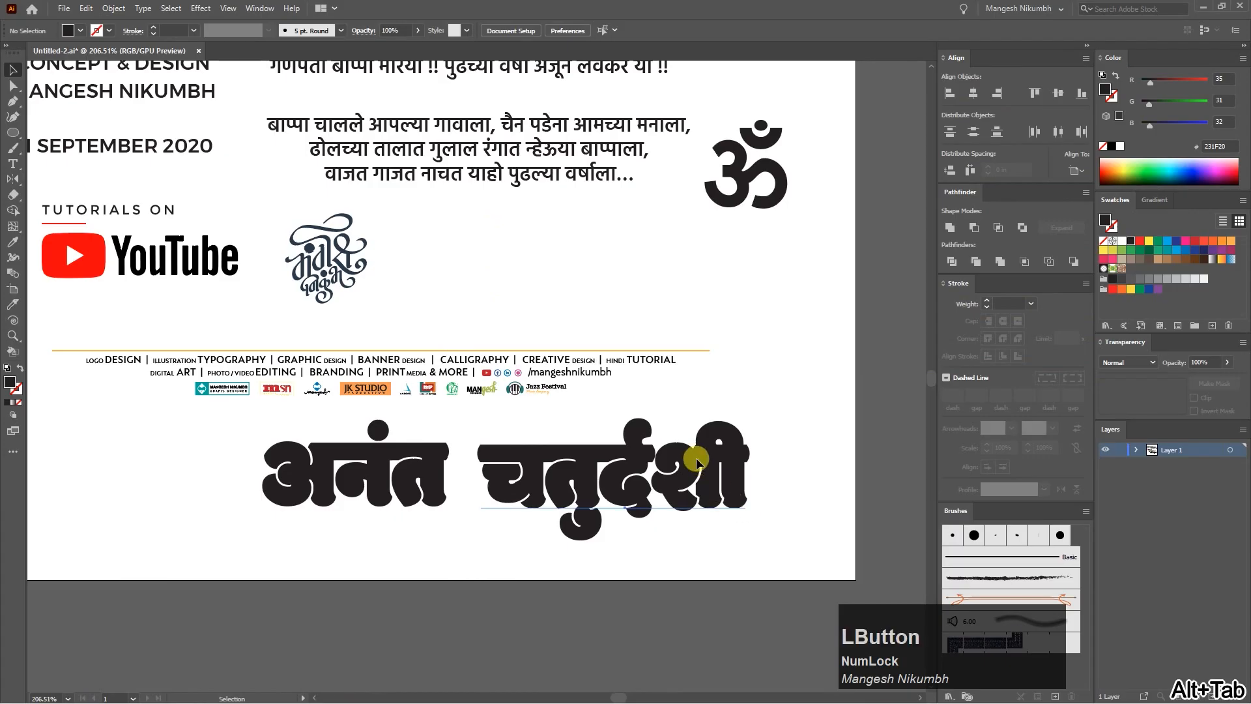
pyautogui.click(86, 8)
pyautogui.click(120, 77)
pyautogui.hotkey('alt', 'Tab')
pyautogui.click(49, 7)
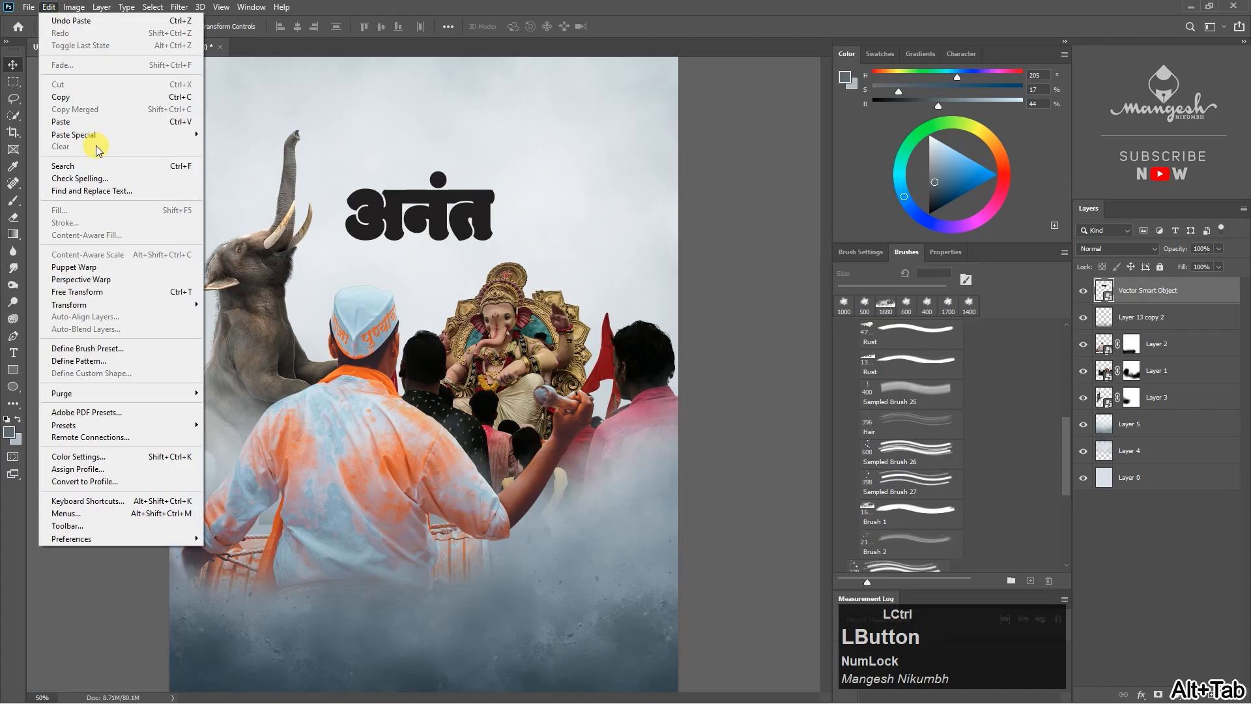
pyautogui.click(74, 122)
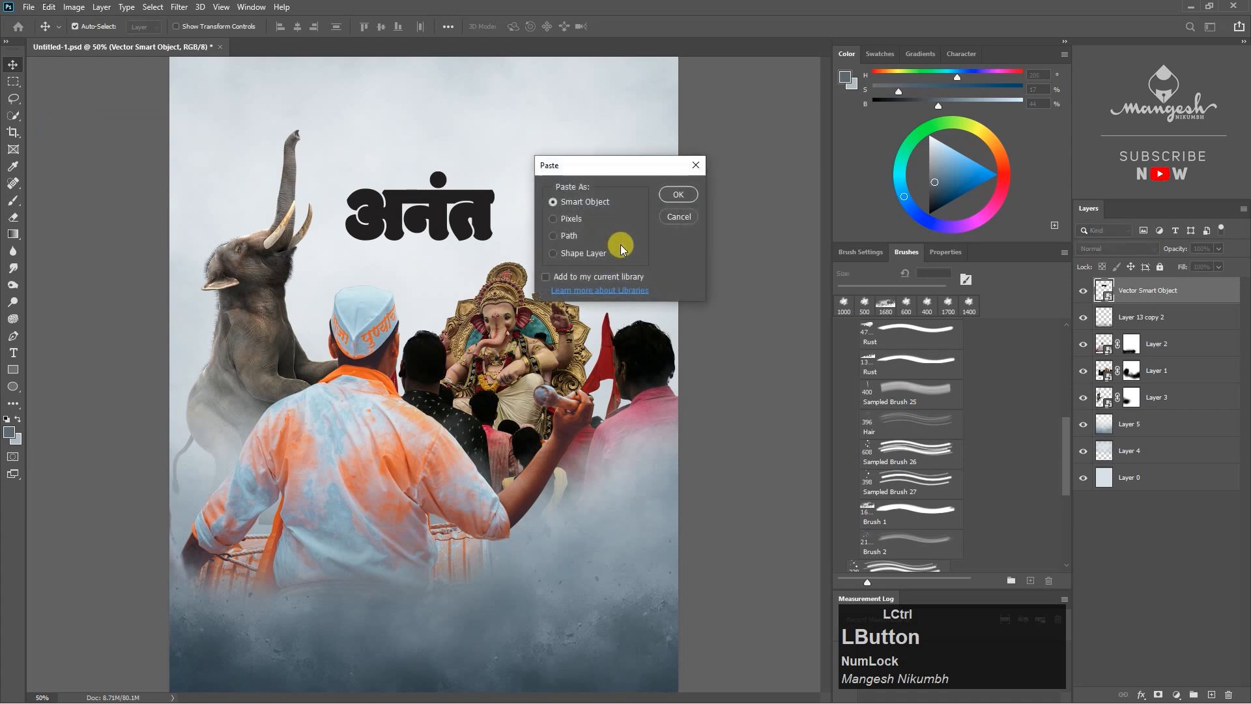
pyautogui.click(678, 195)
pyautogui.moveTo(411, 386); pyautogui.dragTo(516, 280)
pyautogui.press('Return')
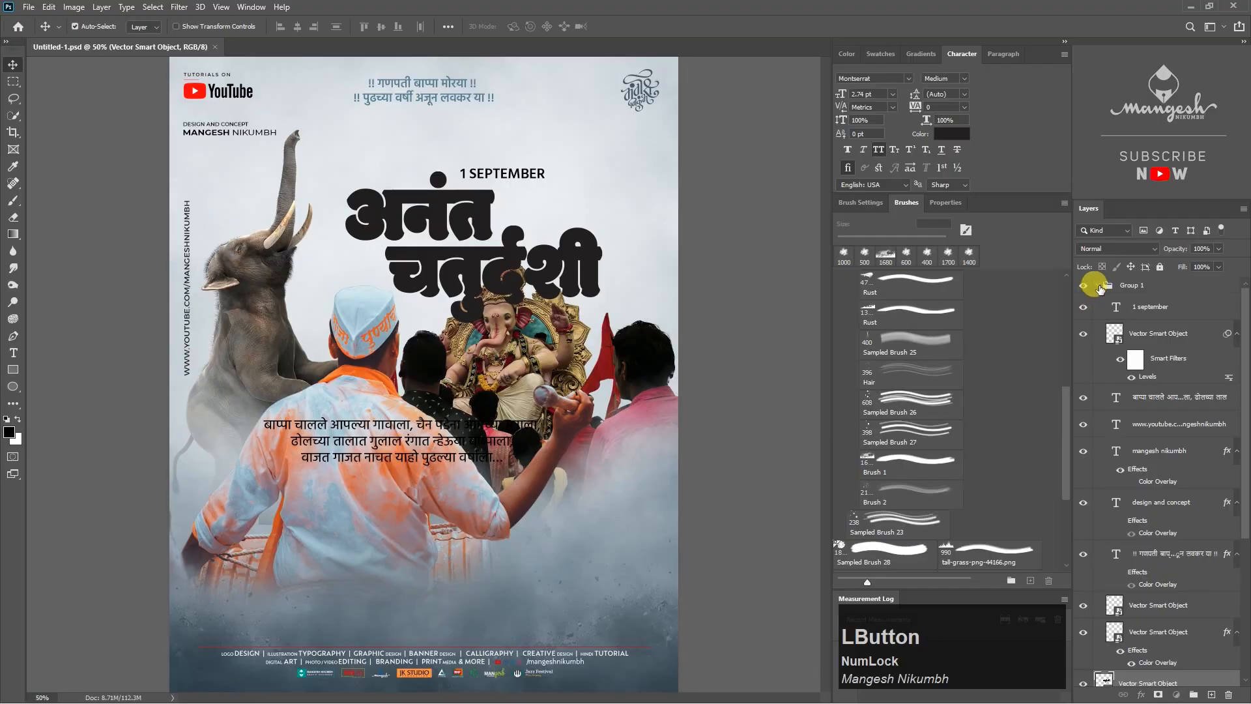
# Step: Collapse Group 1 and move both heading word layers behind the idol and drummer, directly above Layer 5
pyautogui.click(1098, 285)
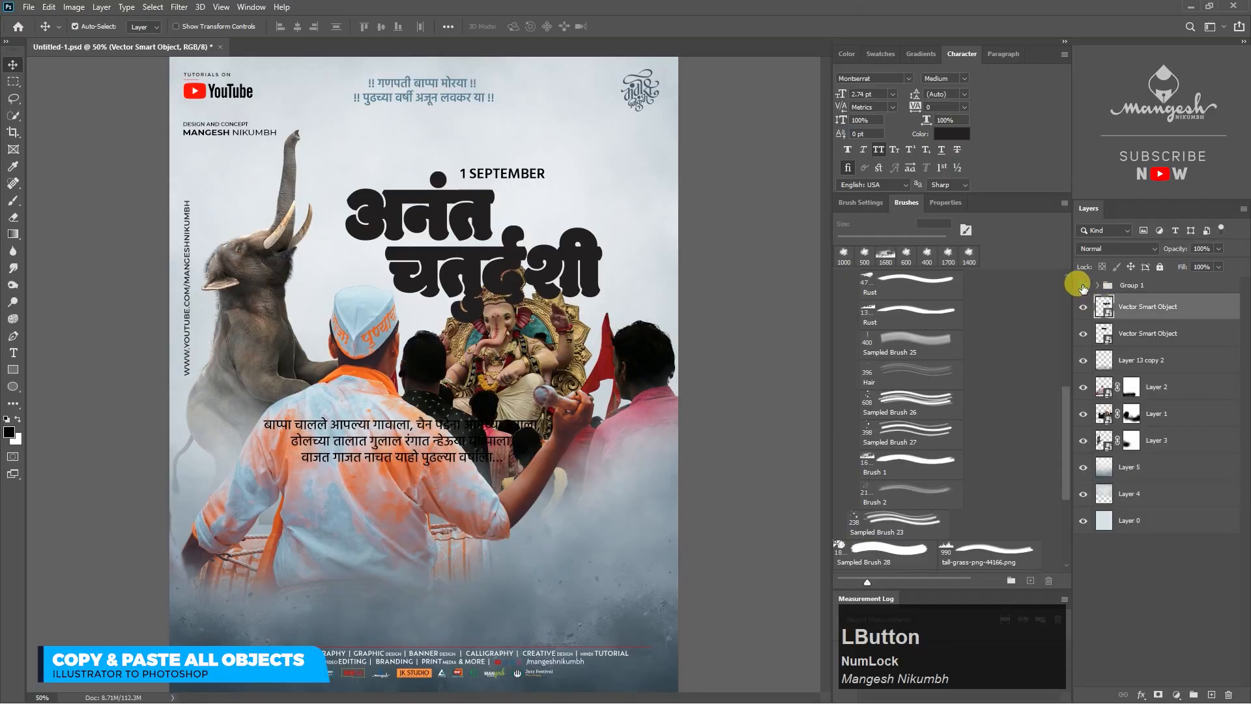
pyautogui.click(1083, 286)
pyautogui.click(1083, 286)
pyautogui.click(529, 259)
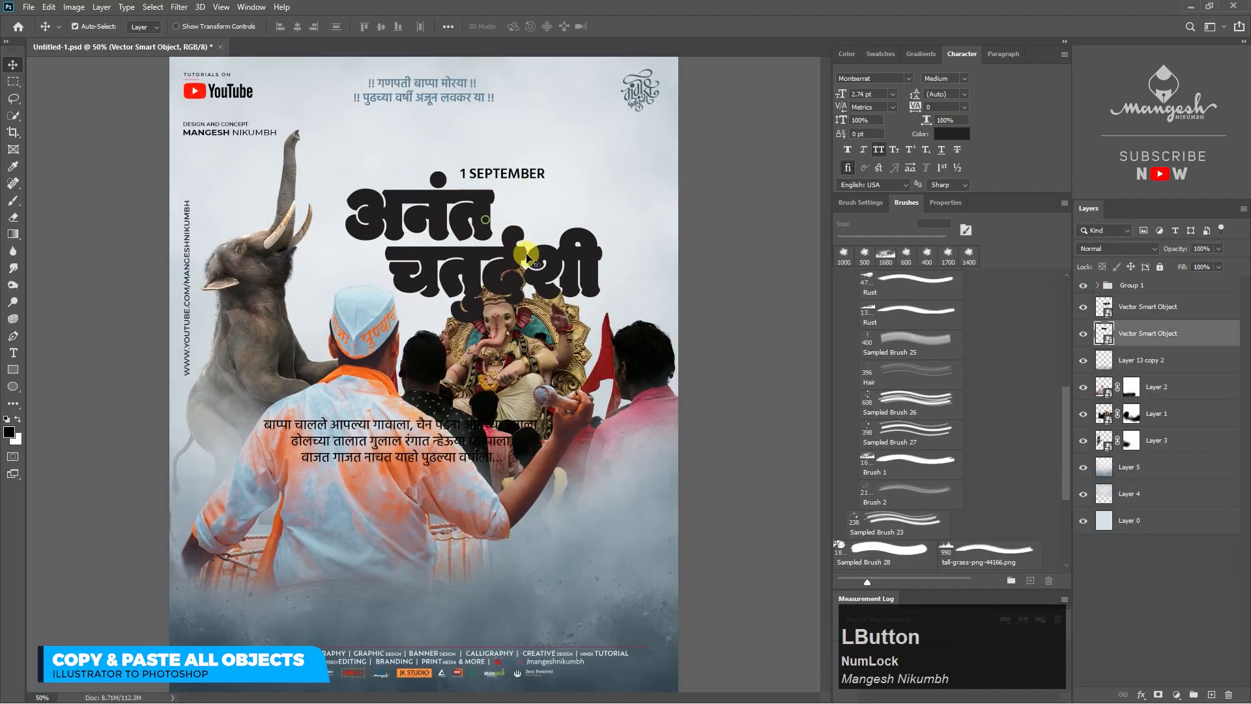
pyautogui.keyDown('shift'); pyautogui.click(521, 258); pyautogui.keyUp('shift')
pyautogui.moveTo(1175, 342); pyautogui.dragTo(1168, 451)
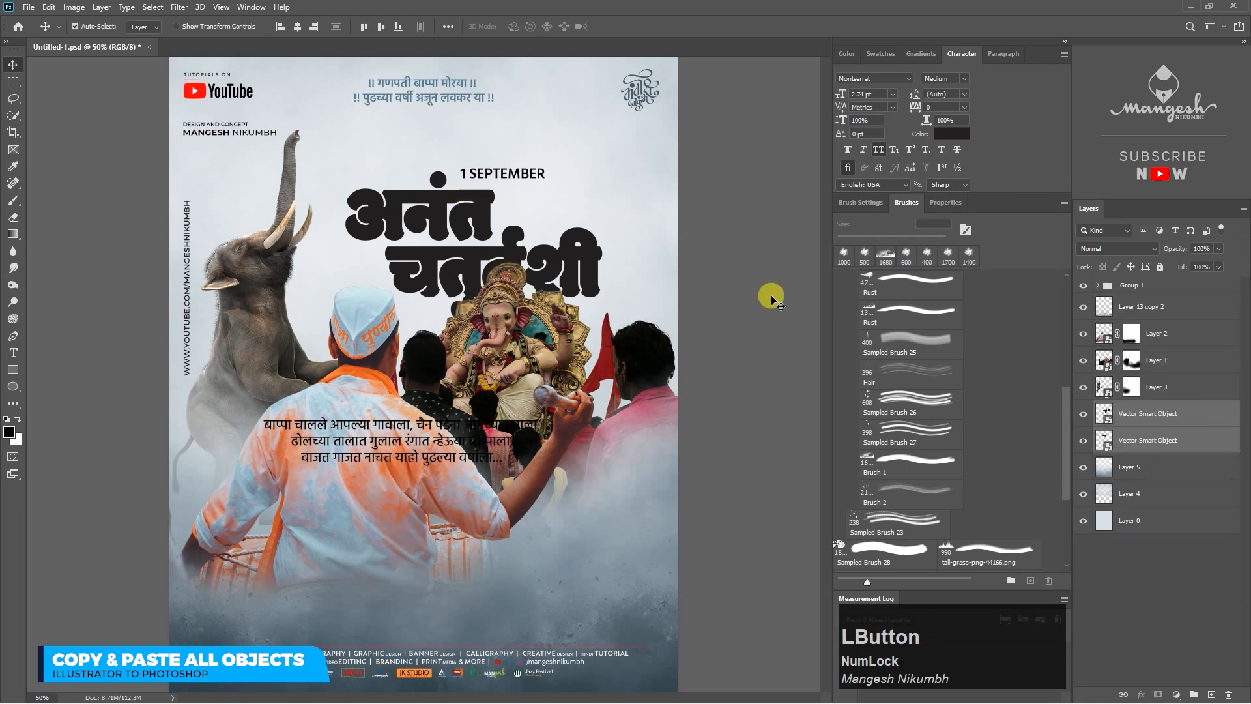
pyautogui.click(775, 267)
# Step: Place 1 SEPTEMBER beside the drummer's raised arm and centre the three-line Marathi verse above the footer
pyautogui.moveTo(501, 177); pyautogui.dragTo(618, 496)
pyautogui.moveTo(447, 441); pyautogui.dragTo(438, 616)
pyautogui.hotkey('ctrl', 'a')
pyautogui.hotkey('ctrl', 'd')
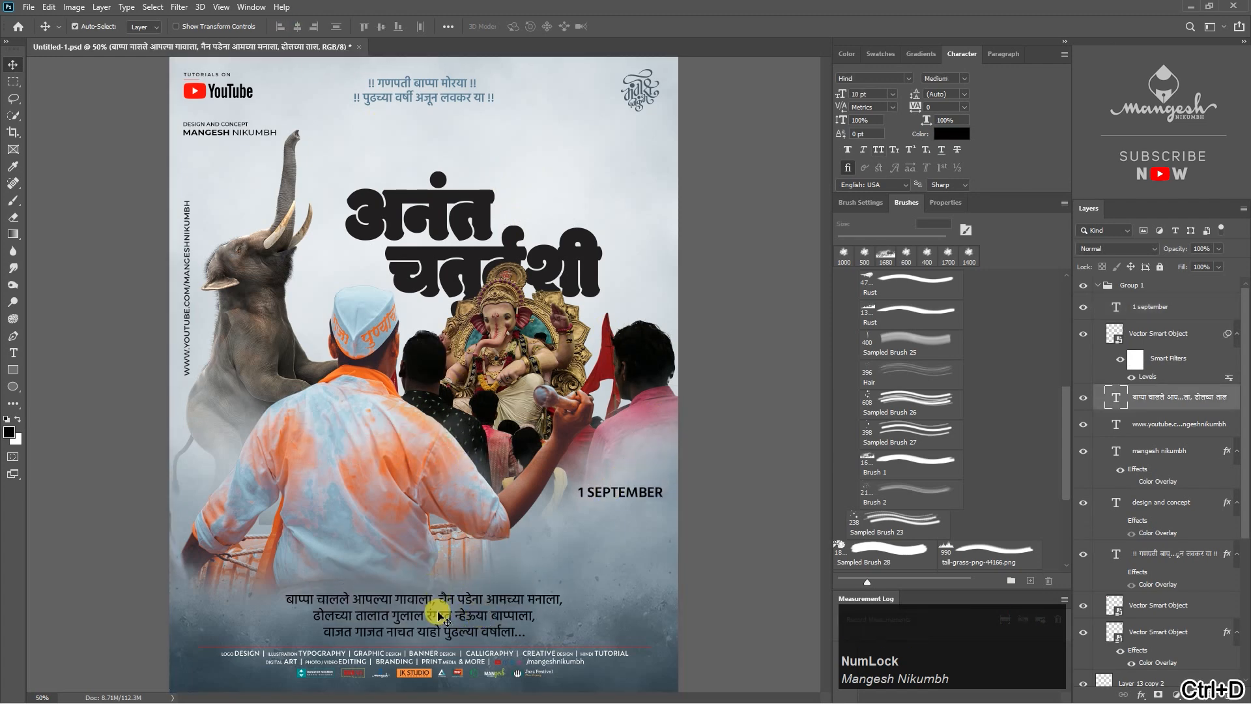
# Step: Set the middle line of the verse to Bold at 15 pt
pyautogui.doubleClick(437, 615)
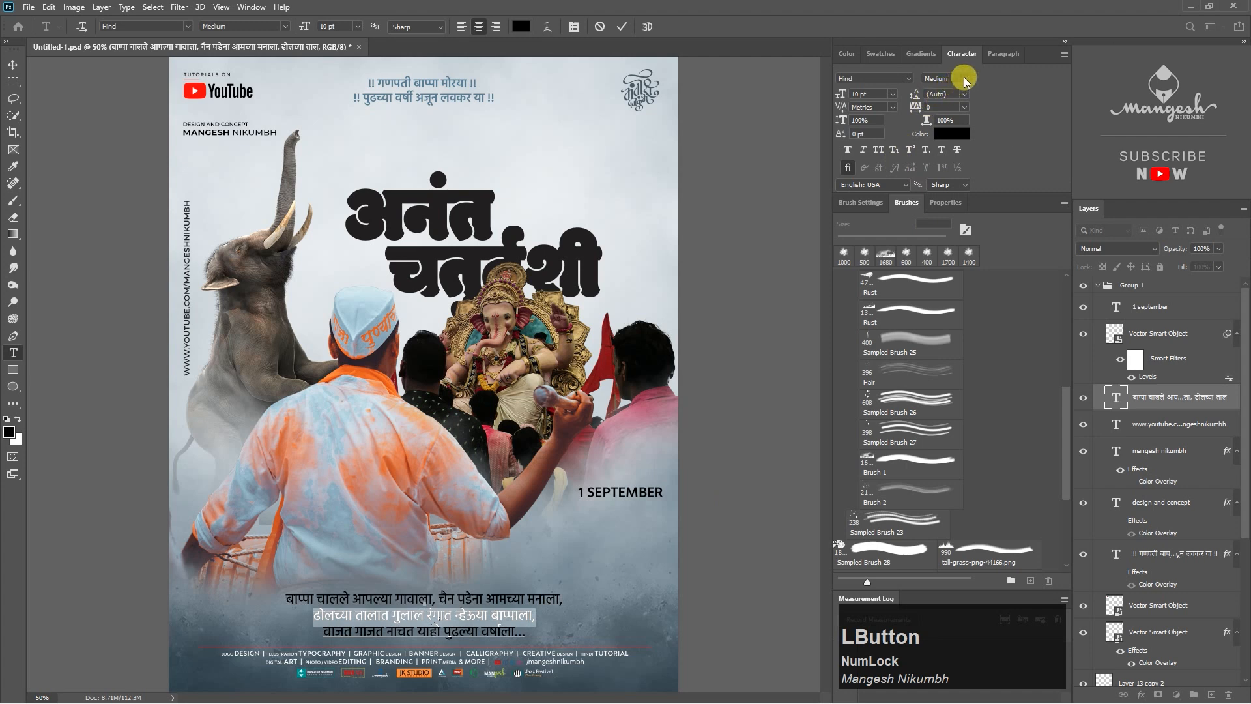
pyautogui.click(947, 131)
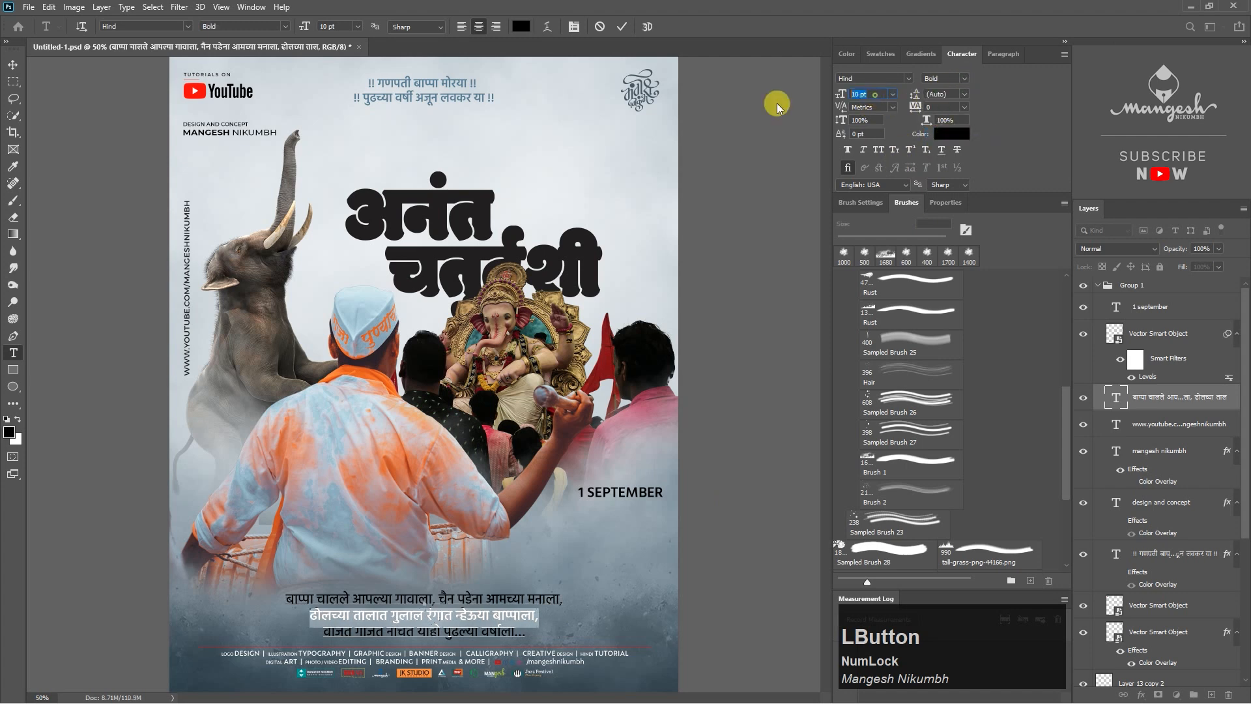
pyautogui.write('15')
pyautogui.press('KP_Enter')
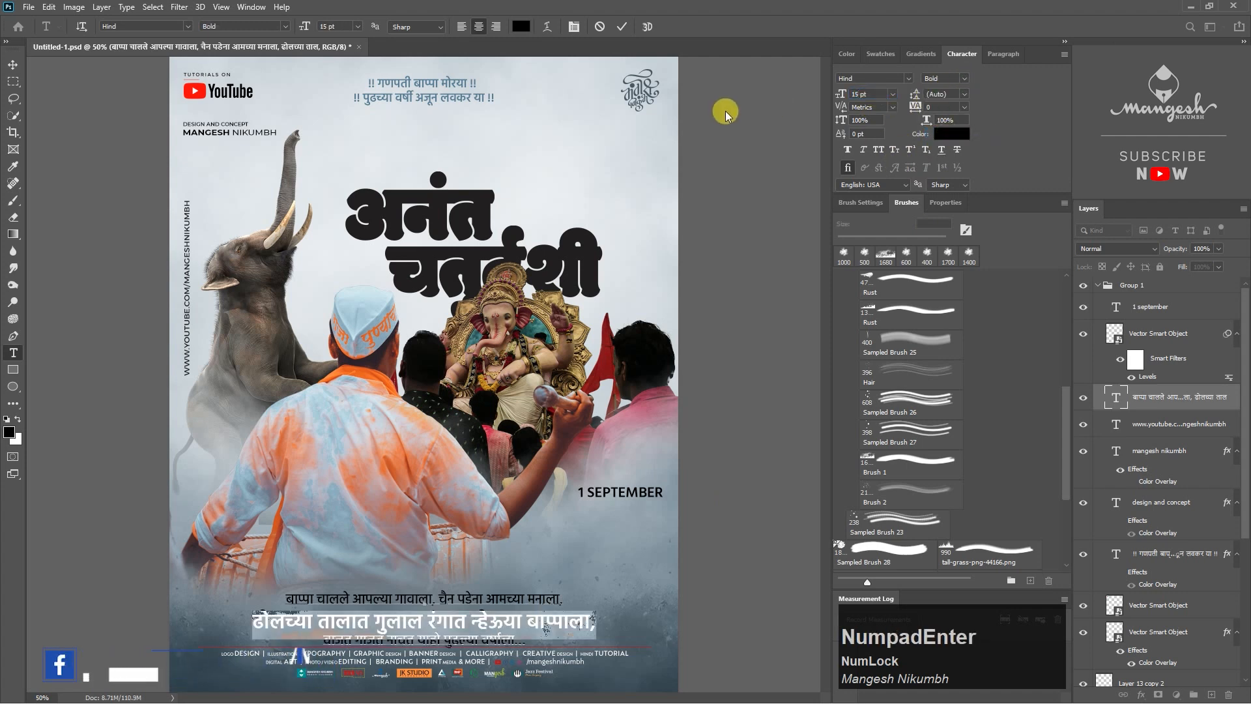
# Step: Colour the whole verse white and shift it slightly up, clear of the footer text
pyautogui.click(947, 133)
pyautogui.moveTo(821, 306); pyautogui.dragTo(782, 283)
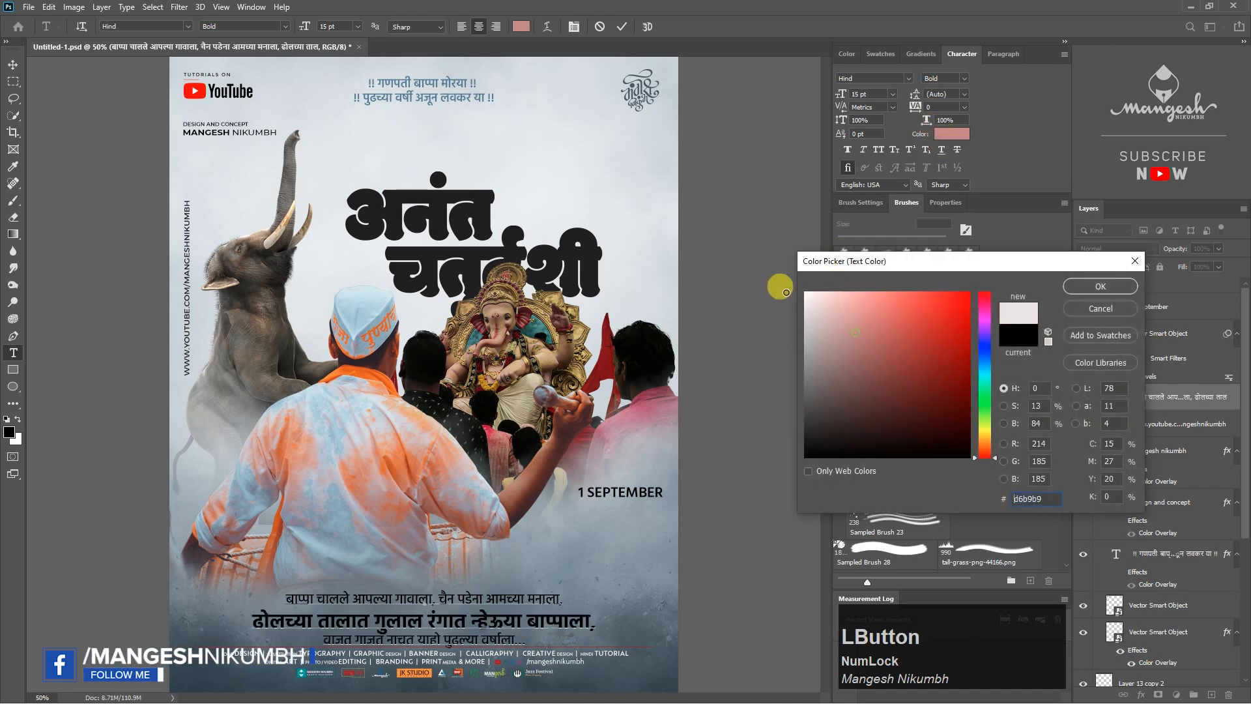
pyautogui.click(1079, 282)
pyautogui.click(12, 65)
pyautogui.moveTo(482, 624); pyautogui.dragTo(484, 614)
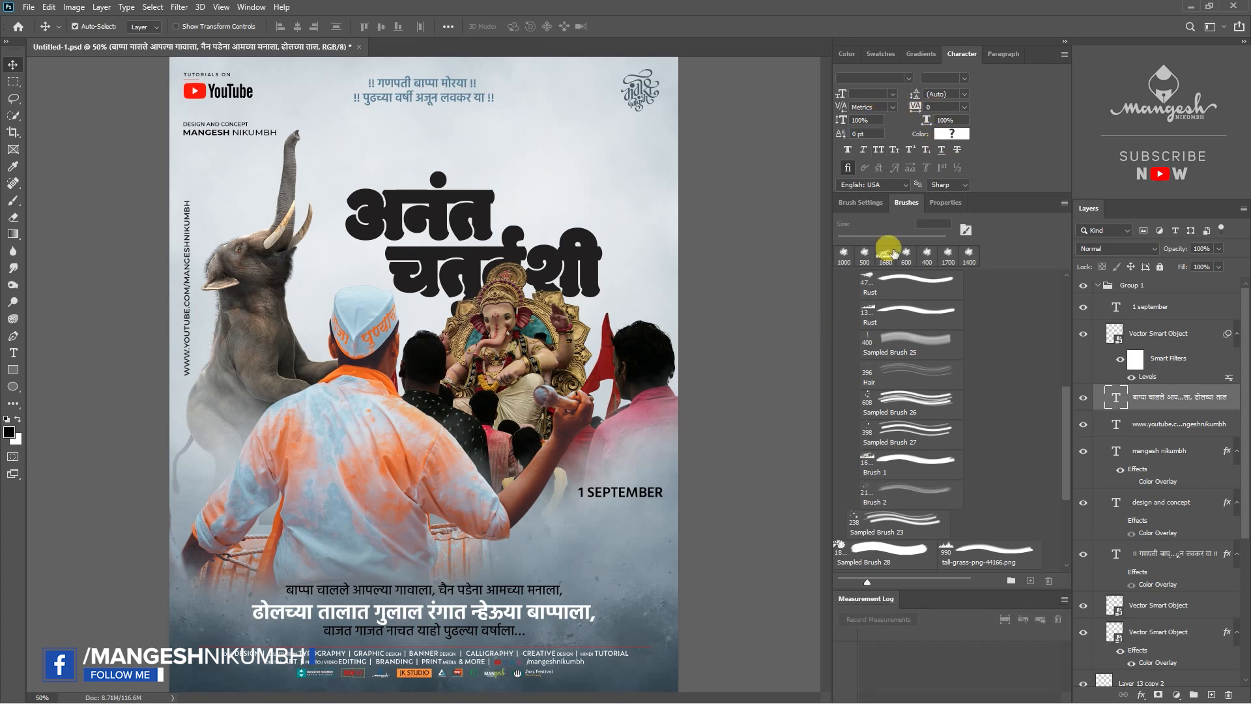
pyautogui.click(952, 134)
pyautogui.click(1075, 282)
# Step: Recolour the verse's middle line orange-yellow
pyautogui.click(13, 352)
pyautogui.moveTo(251, 616); pyautogui.dragTo(597, 615)
pyautogui.click(952, 134)
pyautogui.moveTo(948, 353); pyautogui.dragTo(966, 289)
pyautogui.moveTo(985, 433); pyautogui.dragTo(985, 441)
pyautogui.click(1079, 281)
# Step: Nudge the verse and the footer block slightly down toward the poster's lower edge
pyautogui.click(15, 64)
pyautogui.press('Down')
pyautogui.press('Down')
pyautogui.press('Down')
pyautogui.press('Down')
pyautogui.press('Down')
pyautogui.press('Down')
pyautogui.click(436, 654)
pyautogui.press('Down')
pyautogui.press('Down')
pyautogui.press('Down')
pyautogui.press('Down')
pyautogui.press('Down')
pyautogui.press('Down')
pyautogui.press('Down')
pyautogui.press('Down')
pyautogui.press('Down')
pyautogui.press('Down')
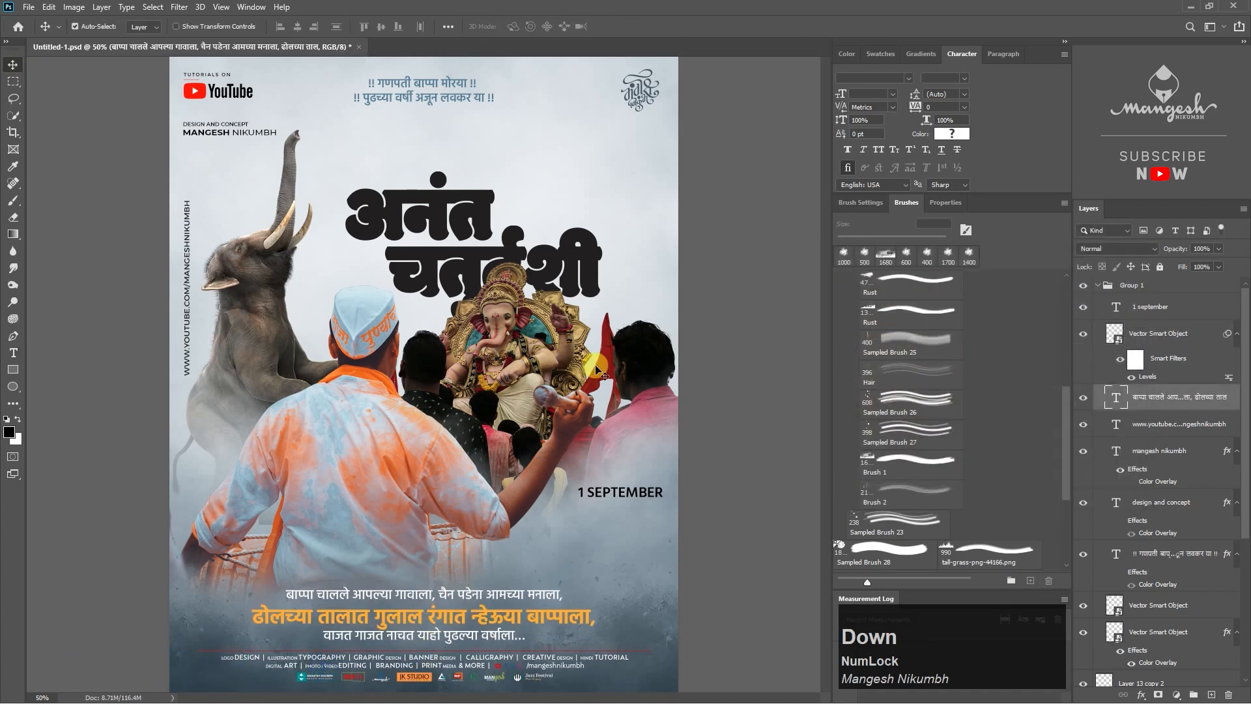
# Step: Add a new layer and select a thin strip about 0.99 in wide directly under the 1 SEPTEMBER text
pyautogui.click(600, 492)
pyautogui.hotkey('ctrl', '+')
pyautogui.click(1166, 336)
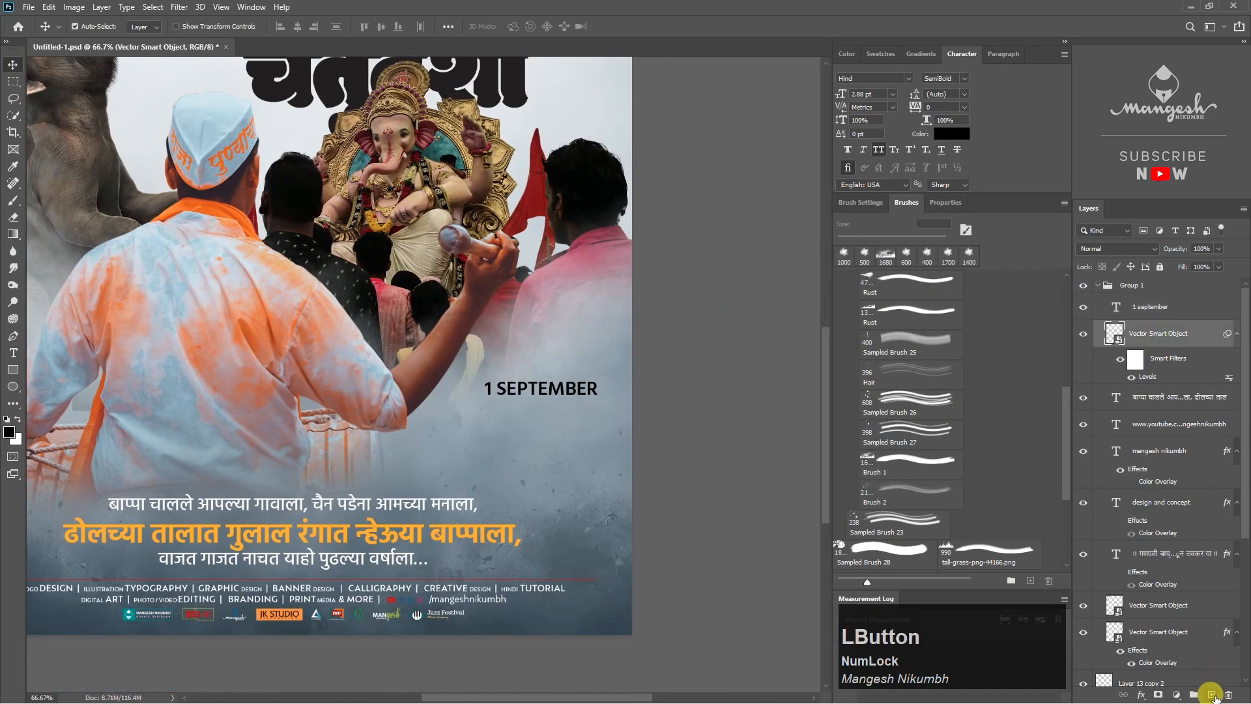
pyautogui.click(1211, 694)
pyautogui.click(13, 82)
pyautogui.moveTo(477, 399); pyautogui.dragTo(601, 400)
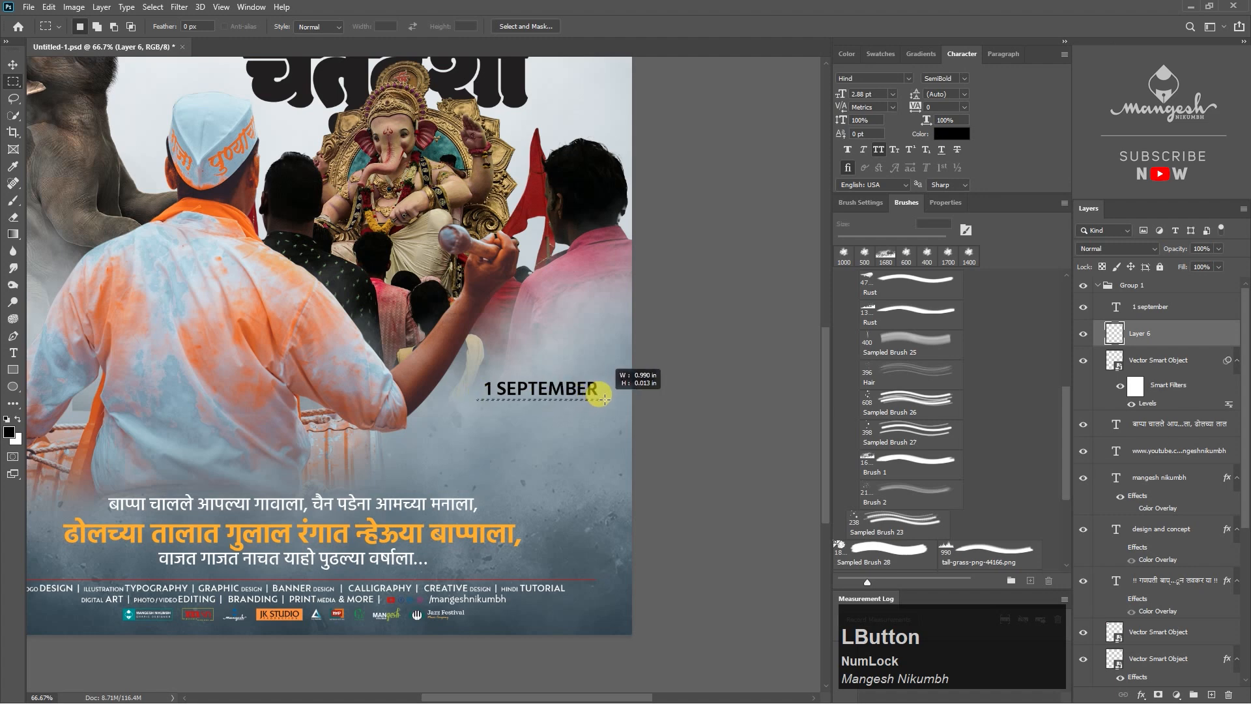
# Step: Fill the strip with a light orange-yellow based on the verse's middle line and clear the selection
pyautogui.press('i')
pyautogui.click(474, 521)
pyautogui.hotkey('alt', 'BackSpace')
pyautogui.click(9, 433)
pyautogui.moveTo(942, 391); pyautogui.dragTo(924, 286)
pyautogui.click(1101, 285)
pyautogui.hotkey('alt', 'BackSpace')
pyautogui.hotkey('ctrl', 'd')
# Step: Duplicate the 1 SEPTEMBER text below the yellow line and change the copy to 2020
pyautogui.hotkey('ctrl', '+')
pyautogui.moveTo(593, 397); pyautogui.dragTo(595, 453)
pyautogui.doubleClick(1115, 306)
pyautogui.write('2020')
pyautogui.press('Escape')
# Step: Set the 2020 text's tracking to 2000, resize it, and centre it under the yellow line
pyautogui.click(965, 106)
pyautogui.click(947, 260)
pyautogui.moveTo(669, 449); pyautogui.dragTo(622, 430)
pyautogui.hotkey('ctrl', 't')
pyautogui.press('Return')
pyautogui.write('0')
pyautogui.press('KP_Enter')
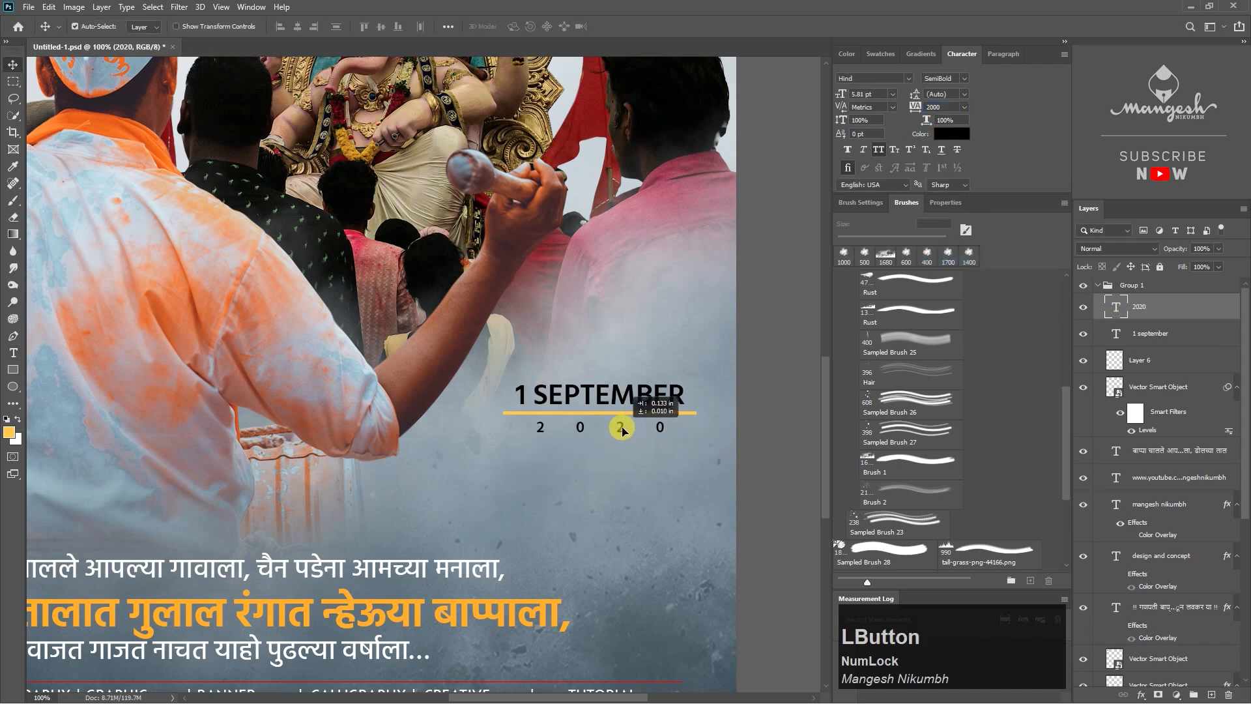
# Step: Link the 1 SEPTEMBER text, the 2020 text and their yellow line, and undo the last change
pyautogui.click(652, 401)
pyautogui.keyDown('shift'); pyautogui.click(1146, 305); pyautogui.keyUp('shift')
pyautogui.keyDown('shift'); pyautogui.click(1147, 360); pyautogui.keyUp('shift')
pyautogui.moveTo(650, 398); pyautogui.dragTo(637, 383)
pyautogui.hotkey('ctrl', 'z')
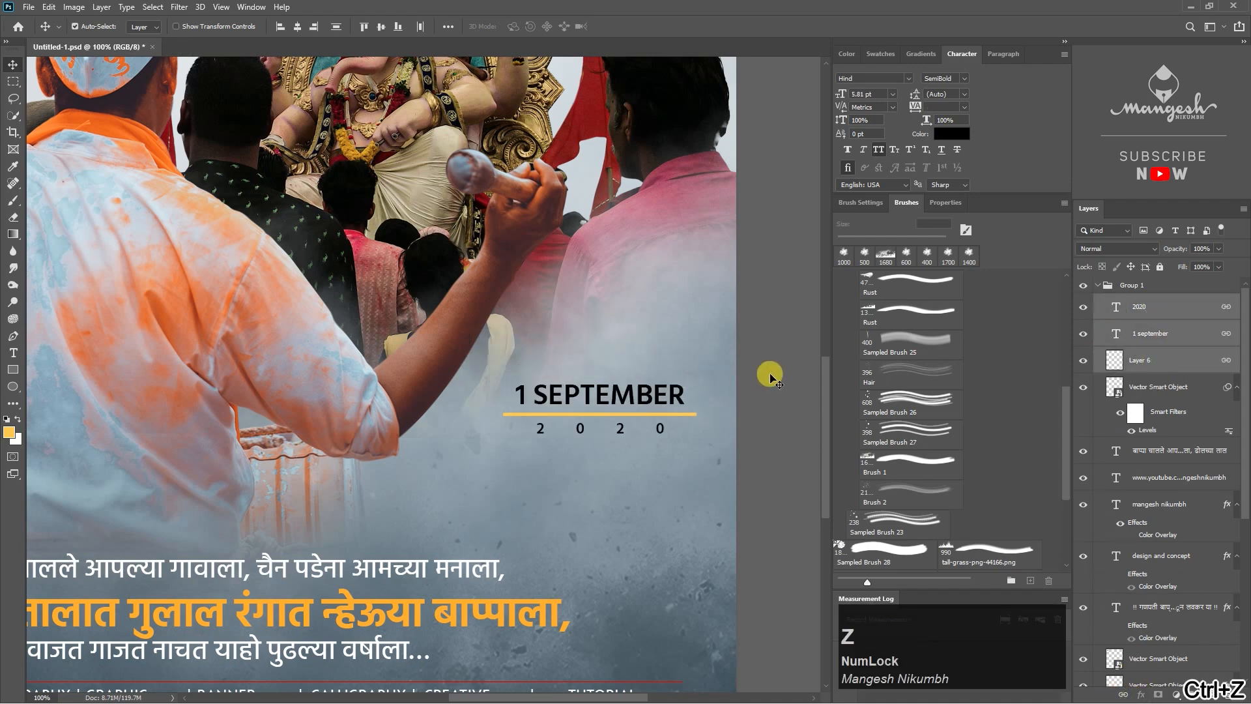
pyautogui.click(771, 374)
pyautogui.hotkey('ctrl', '0')
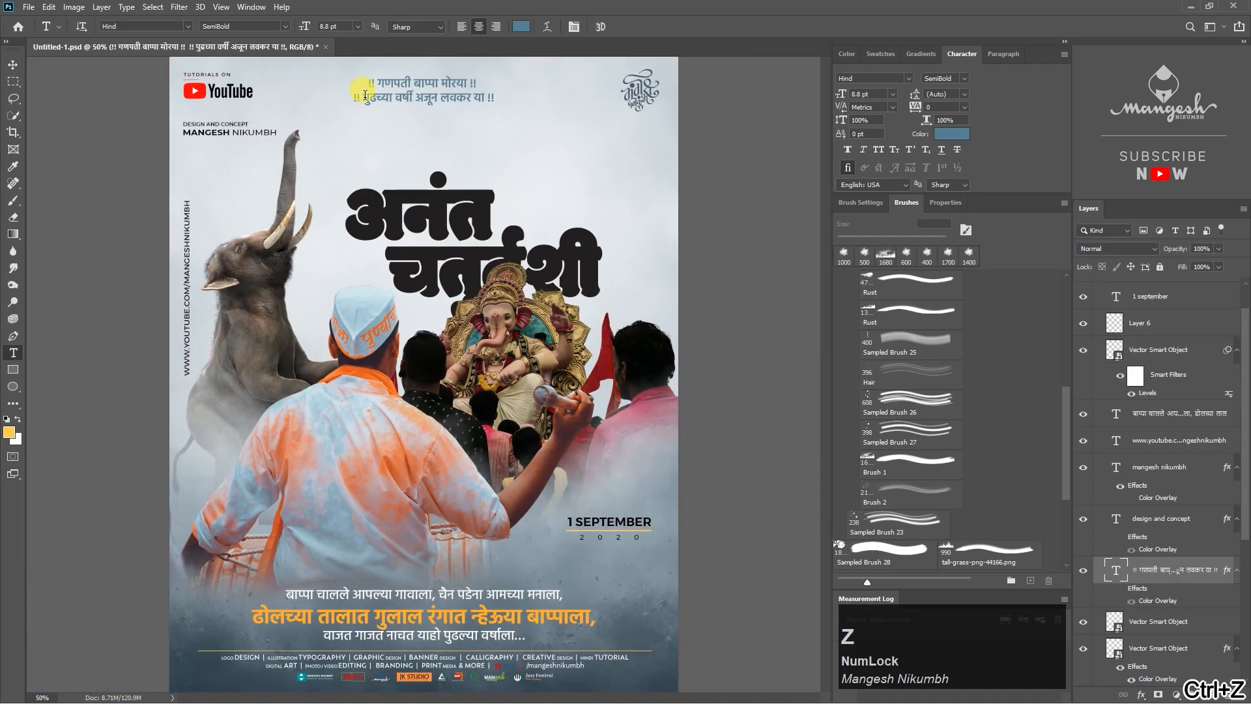
# Step: Set the second line of the slogan at the poster's top to 14 pt and scale the slogan down slightly
pyautogui.moveTo(356, 99); pyautogui.dragTo(512, 102)
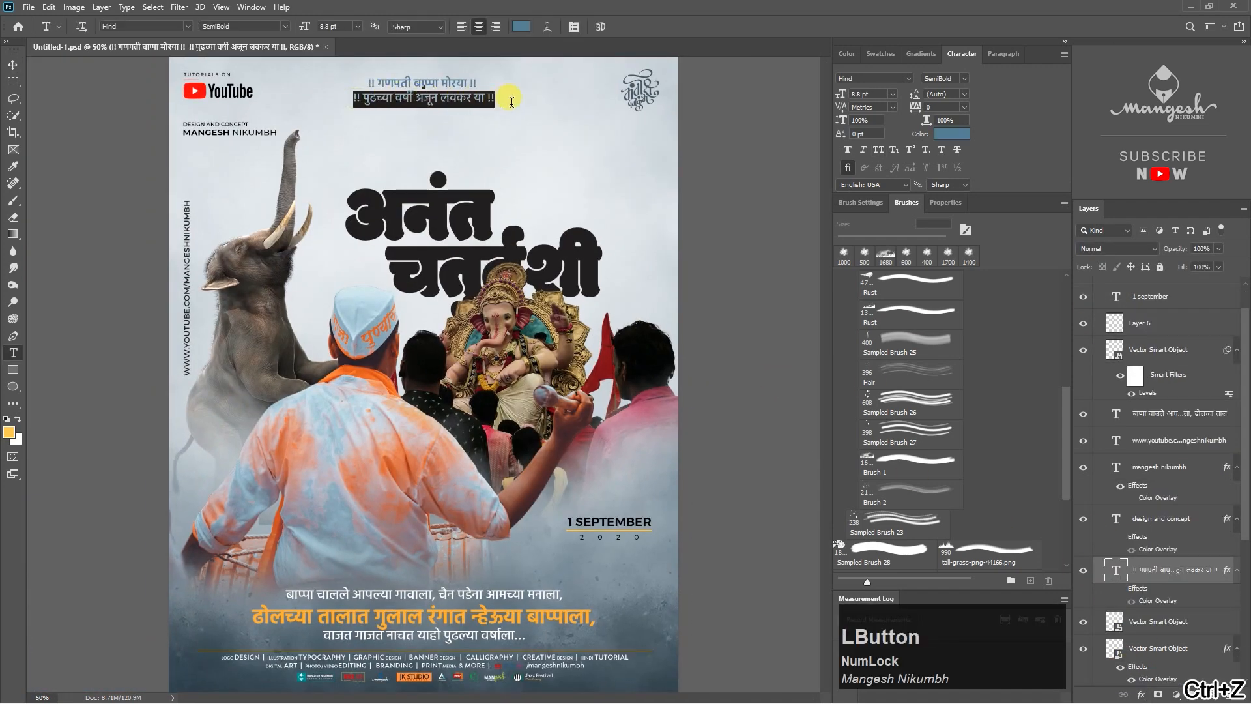
pyautogui.click(963, 81)
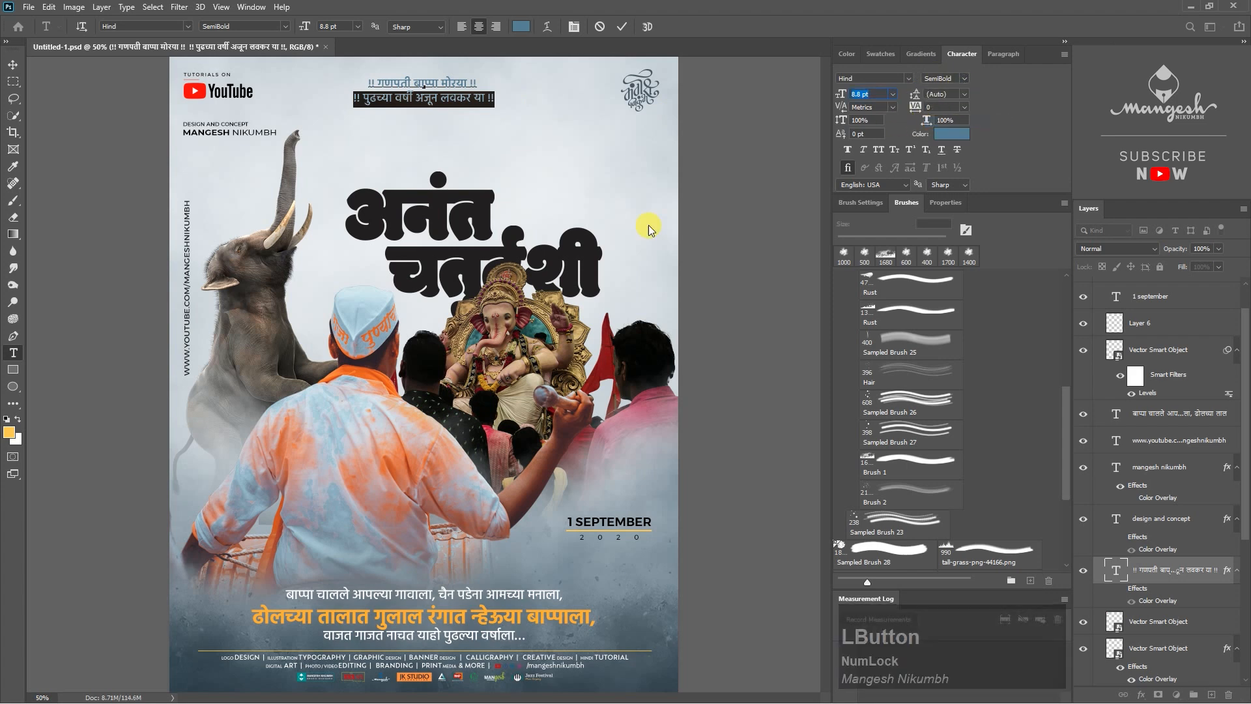
pyautogui.write('14')
pyautogui.press('Return')
pyautogui.click(12, 65)
pyautogui.hotkey('ctrl', 't')
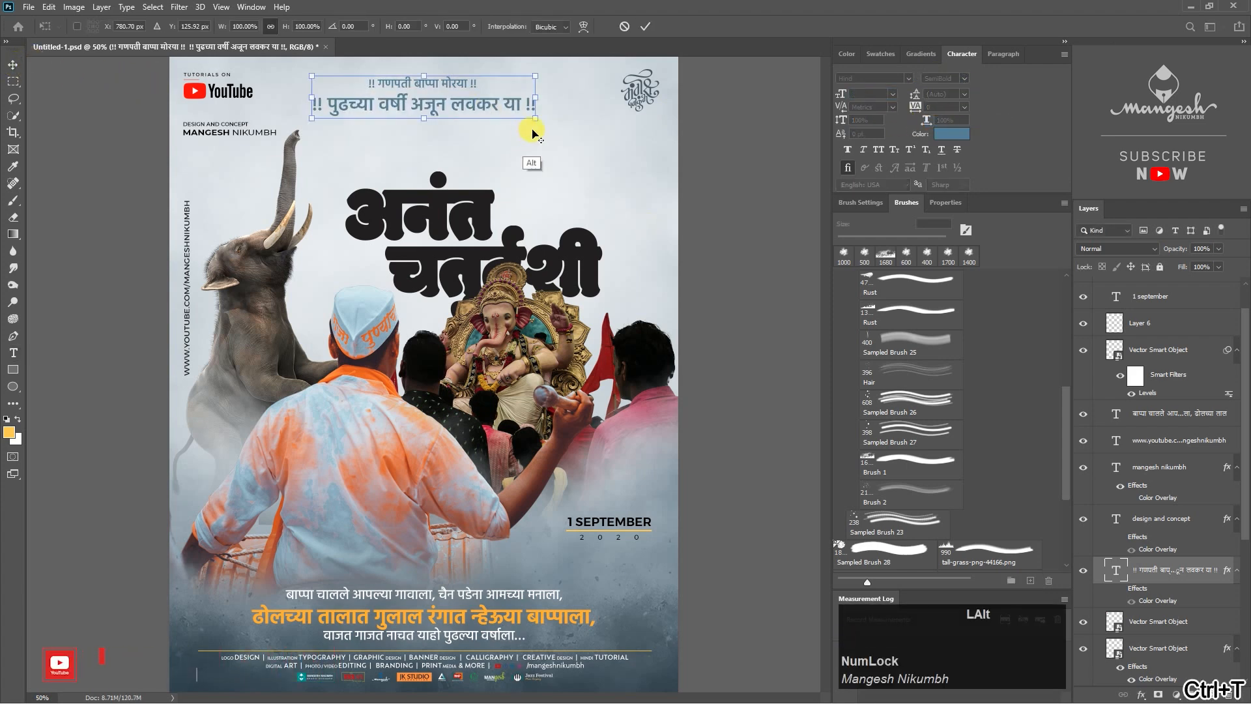
pyautogui.moveTo(490, 119); pyautogui.dragTo(501, 110)
pyautogui.press('Return')
# Step: Enlarge the word चतुर्दशी and position it across the sky behind the idol's crown
pyautogui.moveTo(521, 272); pyautogui.dragTo(671, 167)
pyautogui.hotkey('ctrl', 't')
pyautogui.moveTo(589, 229); pyautogui.dragTo(595, 233)
pyautogui.press('Return')
# Step: Scale the word अनंत down slightly and place it just above the start of चतुर्दशी
pyautogui.moveTo(453, 175); pyautogui.dragTo(441, 179)
pyautogui.hotkey('ctrl', 't')
pyautogui.moveTo(338, 135); pyautogui.dragTo(346, 140)
pyautogui.moveTo(460, 181)
pyautogui.mouseDown()
pyautogui.moveTo(447, 180)
pyautogui.moveTo(458, 181)
pyautogui.mouseUp()
pyautogui.press('Return')
pyautogui.hotkey('ctrl', '0')
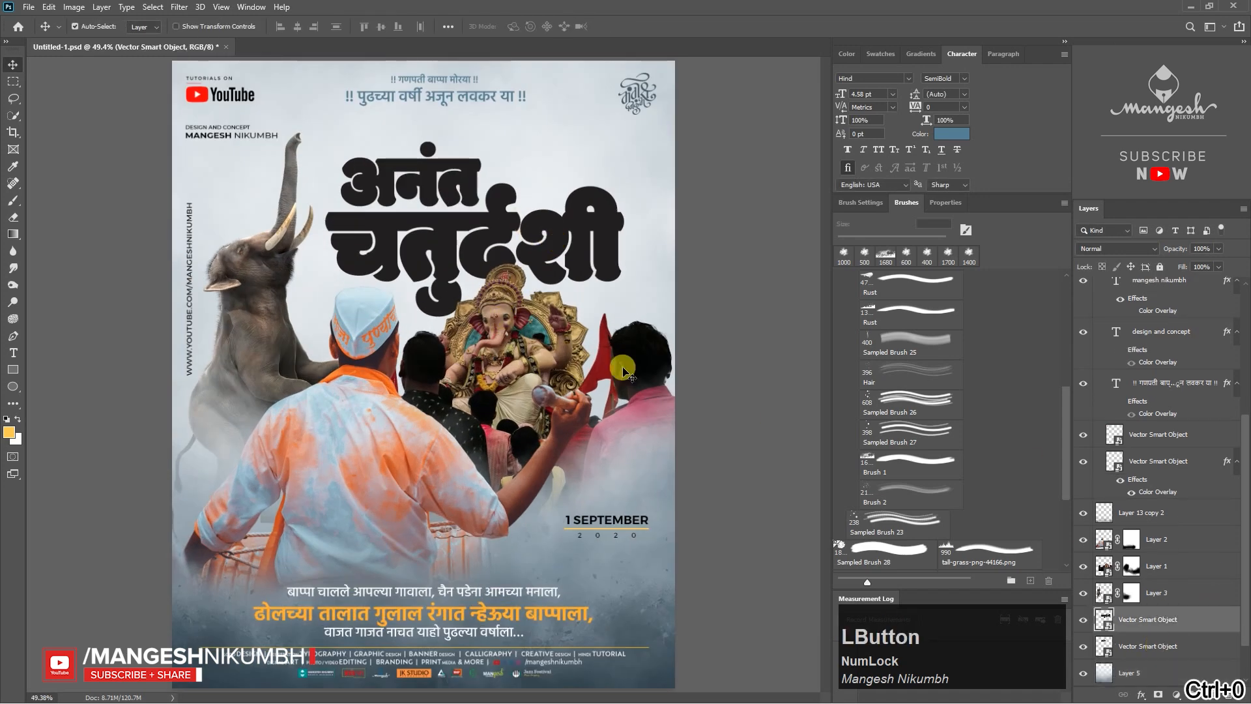
# Step: Apply a Color Overlay of dark blue #324f62 to the word चतुर्दशी
pyautogui.click(1203, 623)
pyautogui.doubleClick(1205, 624)
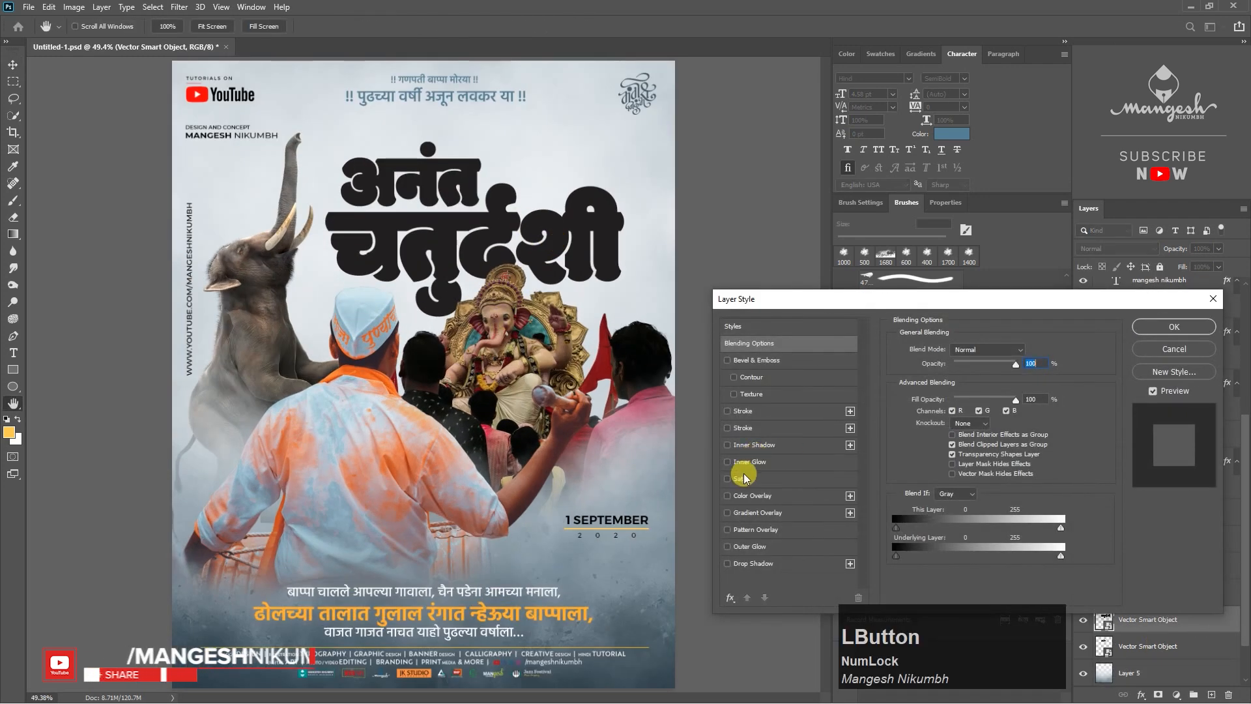
pyautogui.click(750, 495)
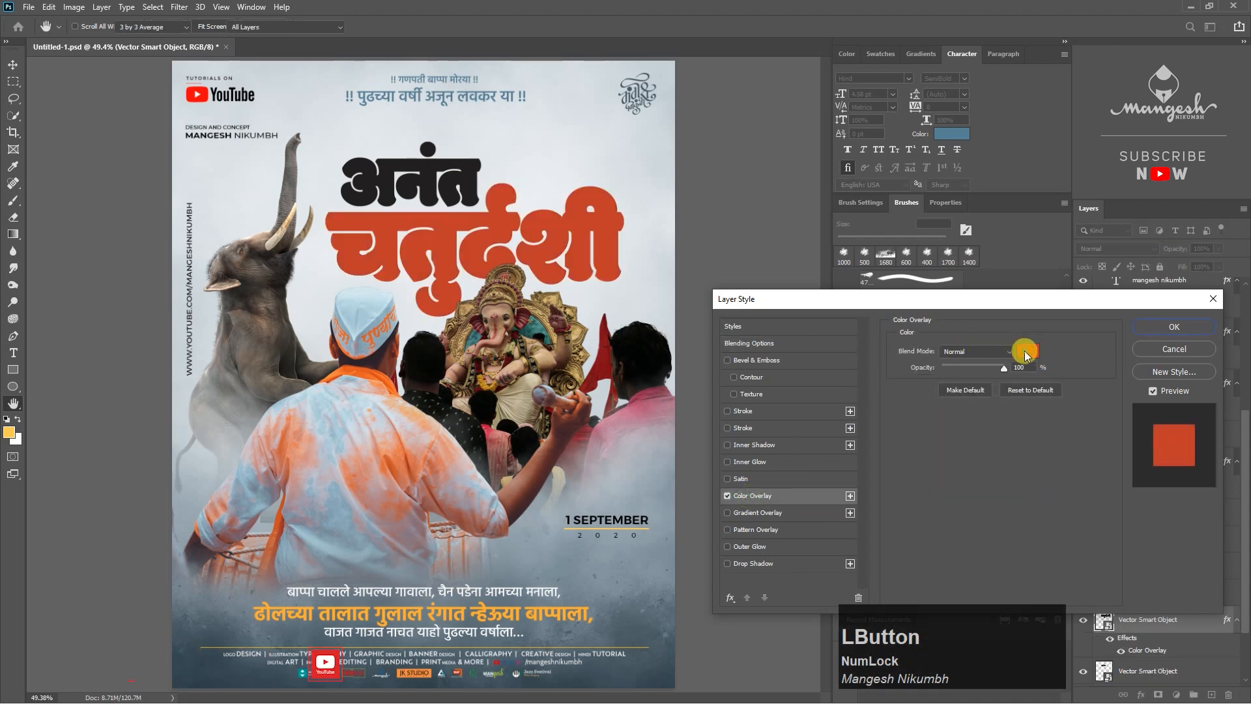
pyautogui.click(1027, 350)
pyautogui.click(650, 654)
pyautogui.moveTo(880, 398); pyautogui.dragTo(885, 396)
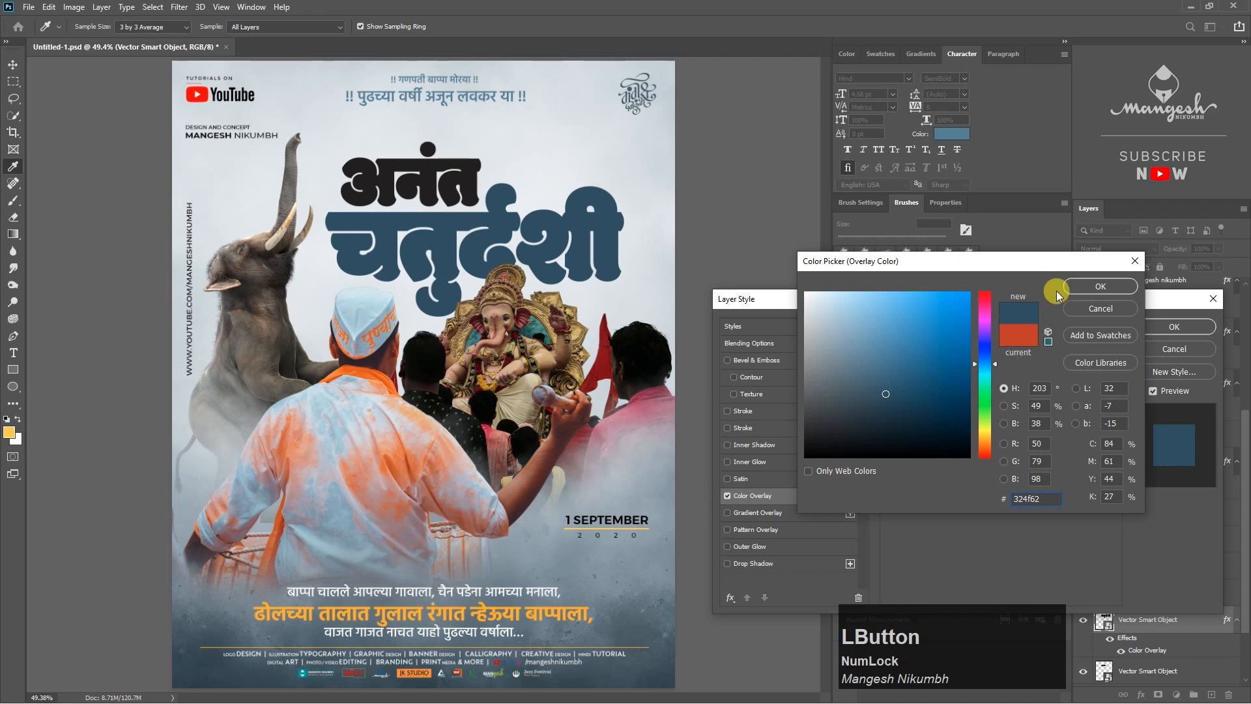
pyautogui.click(1083, 288)
pyautogui.click(1174, 326)
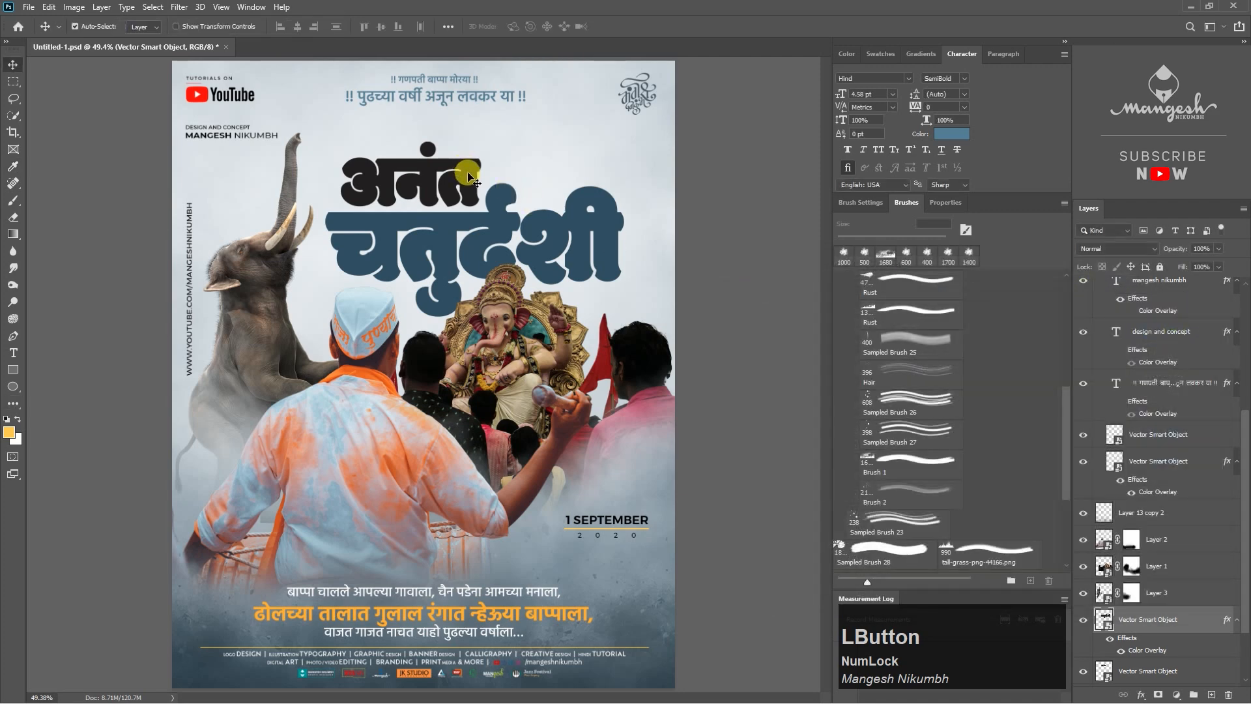
# Step: Apply a Color Overlay of deep pink #ba275e to the word अनंत, starting from the pink of the man's shirt
pyautogui.click(1207, 670)
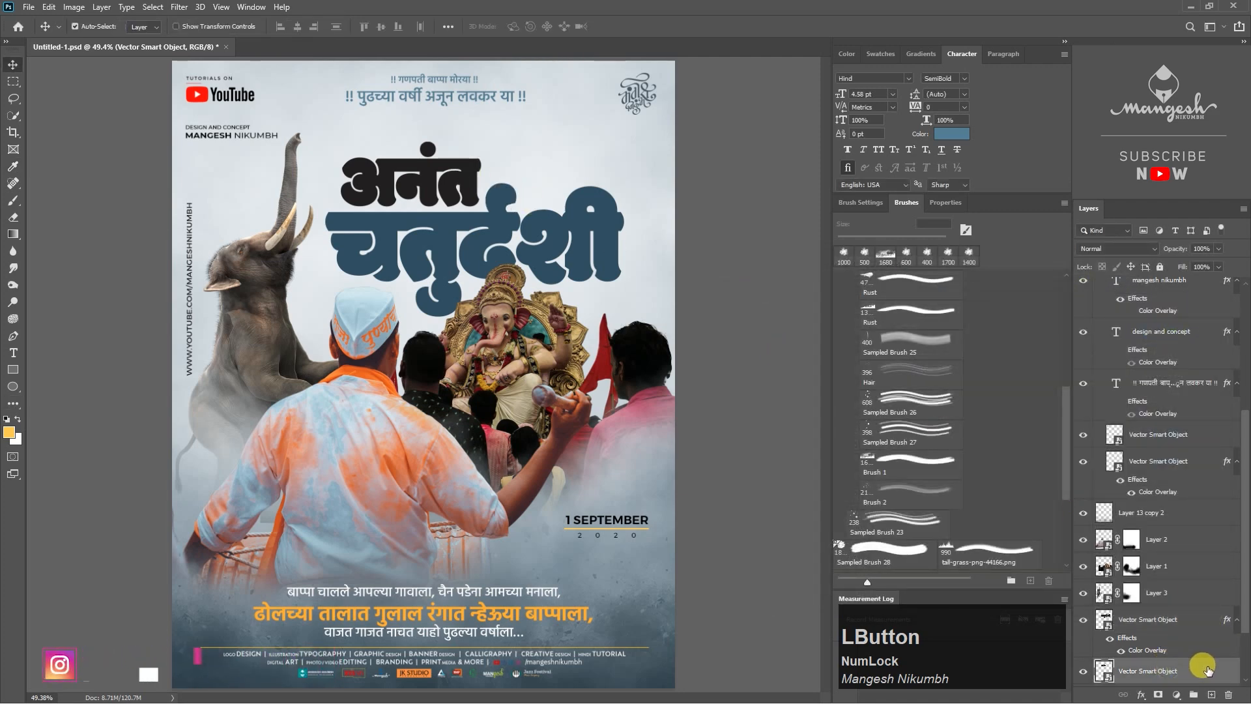
pyautogui.doubleClick(1207, 670)
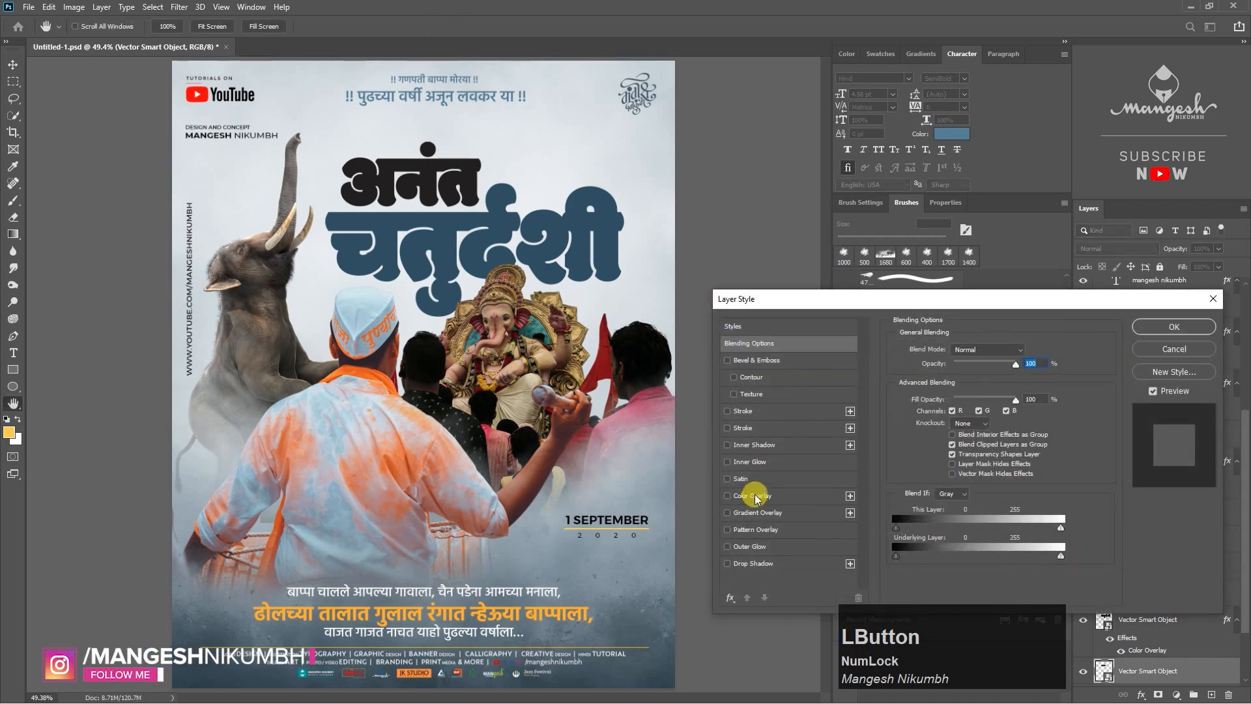
pyautogui.click(754, 495)
pyautogui.click(1013, 349)
pyautogui.click(603, 362)
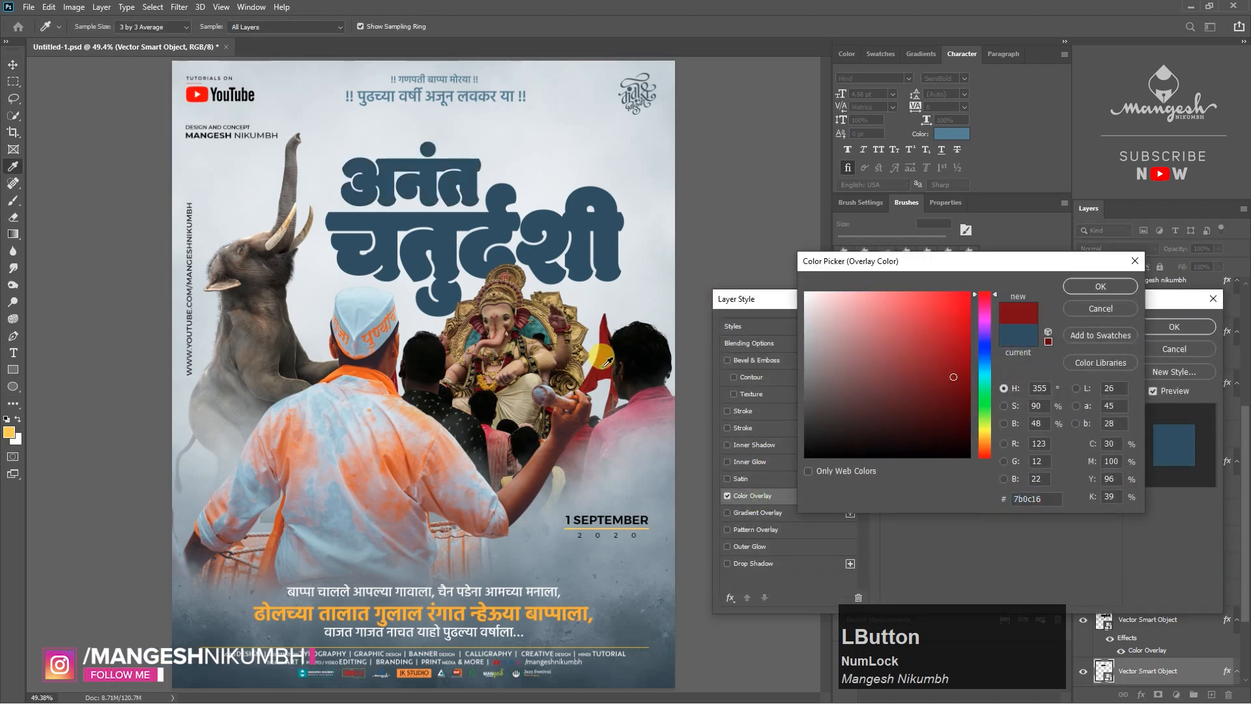
pyautogui.click(651, 401)
pyautogui.moveTo(930, 343)
pyautogui.mouseDown()
pyautogui.moveTo(928, 331)
pyautogui.moveTo(940, 339)
pyautogui.mouseUp()
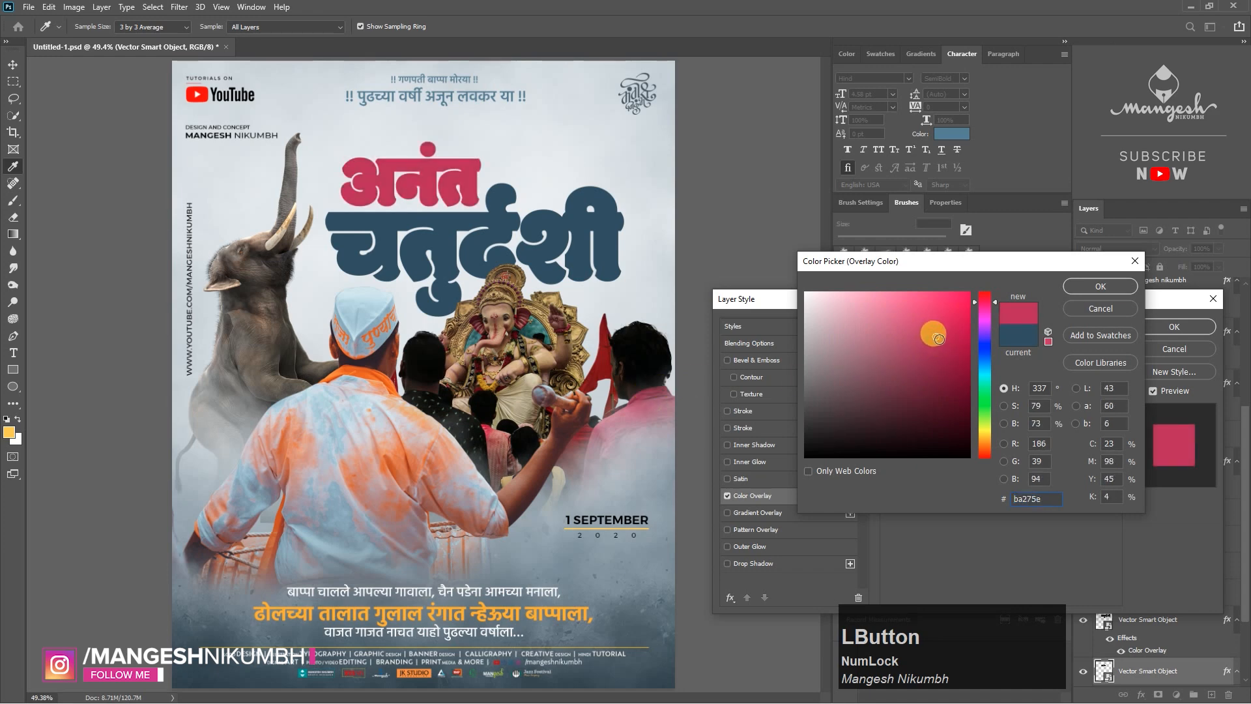
pyautogui.click(1101, 288)
pyautogui.click(1173, 327)
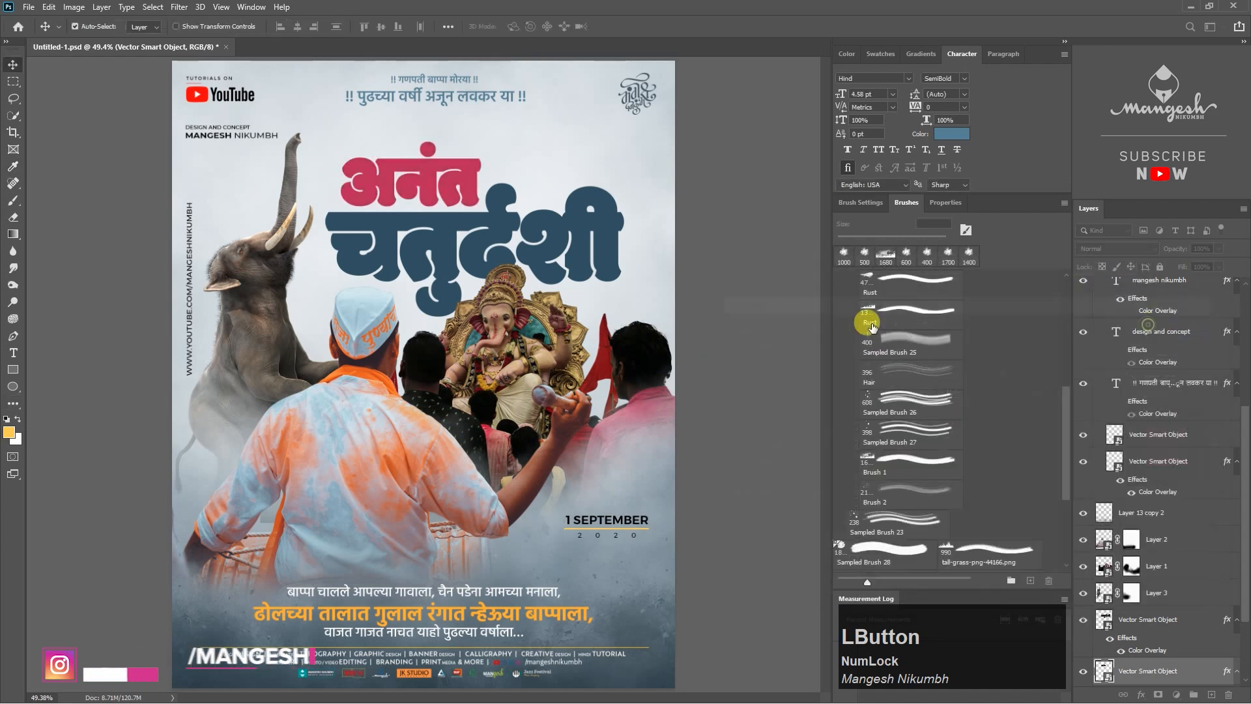
# Step: Add a layer mask to the अनंत layer and fill it with black
pyautogui.click(1135, 653)
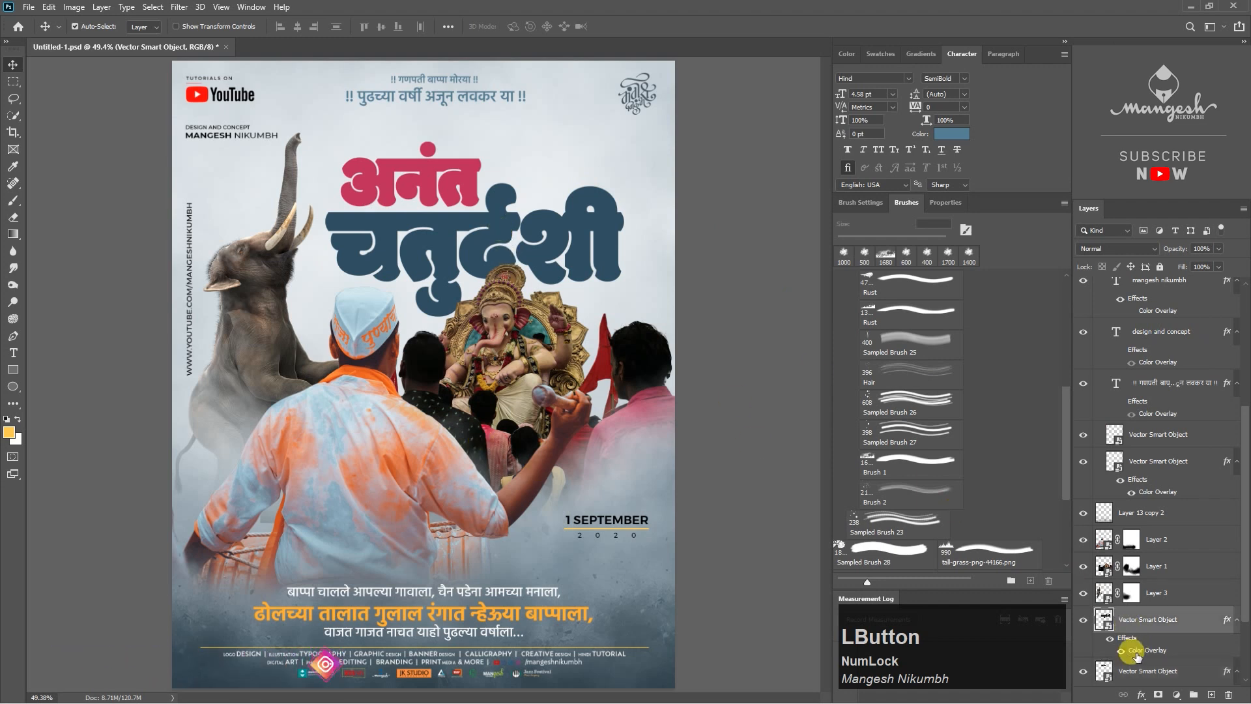
pyautogui.click(1159, 694)
pyautogui.click(1132, 649)
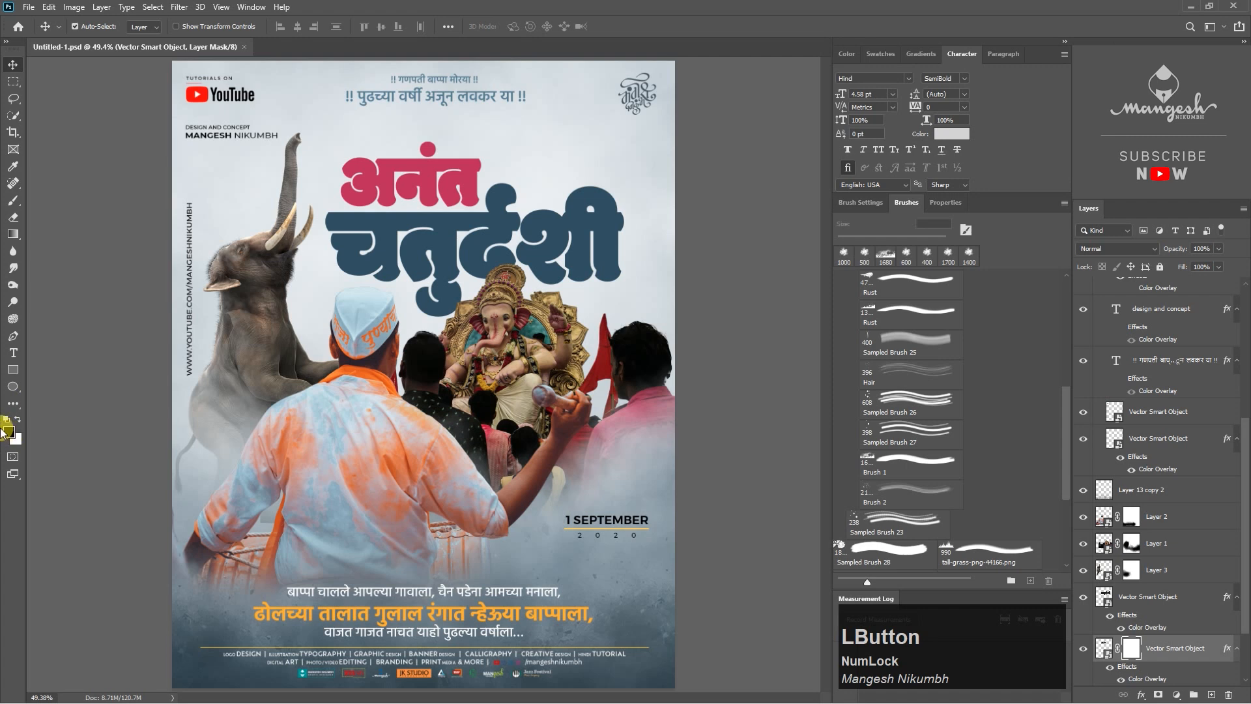
pyautogui.hotkey('alt', 'BackSpace')
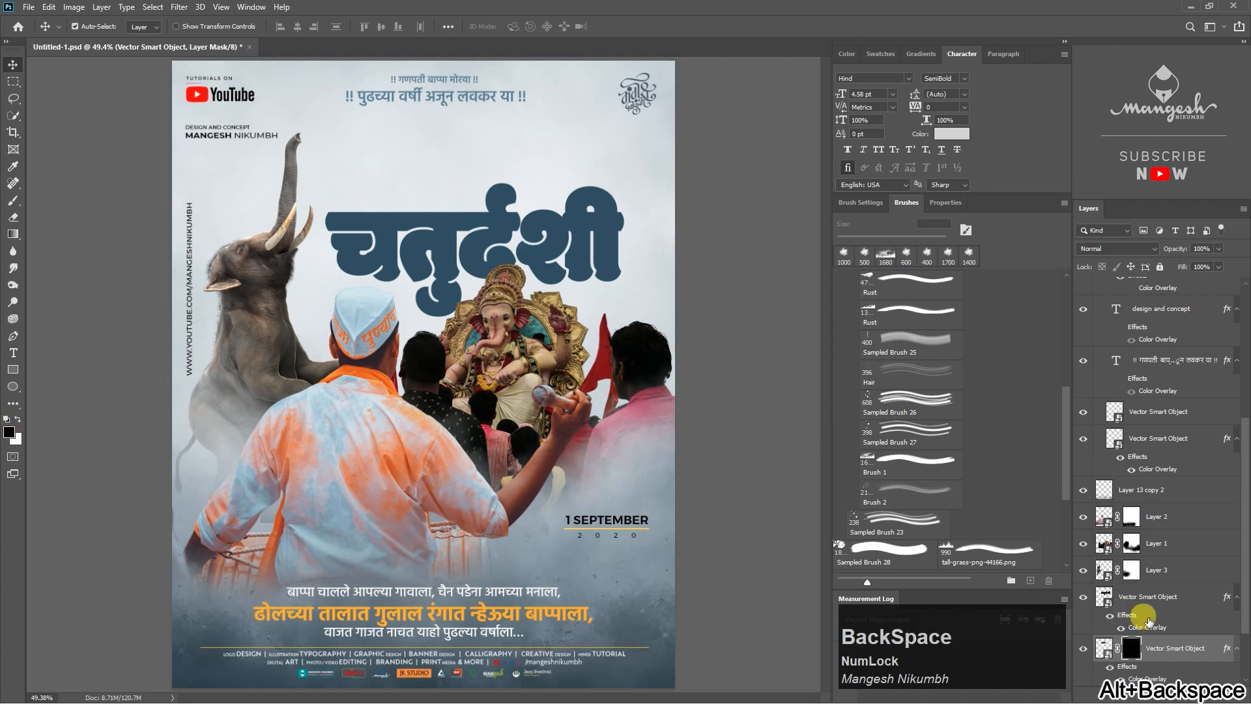
# Step: Add a layer mask to the चतुर्दशी layer and fill it with black to hide the word
pyautogui.moveTo(1241, 561); pyautogui.dragTo(1240, 620)
pyautogui.click(1134, 522)
pyautogui.click(1084, 517)
pyautogui.click(1083, 516)
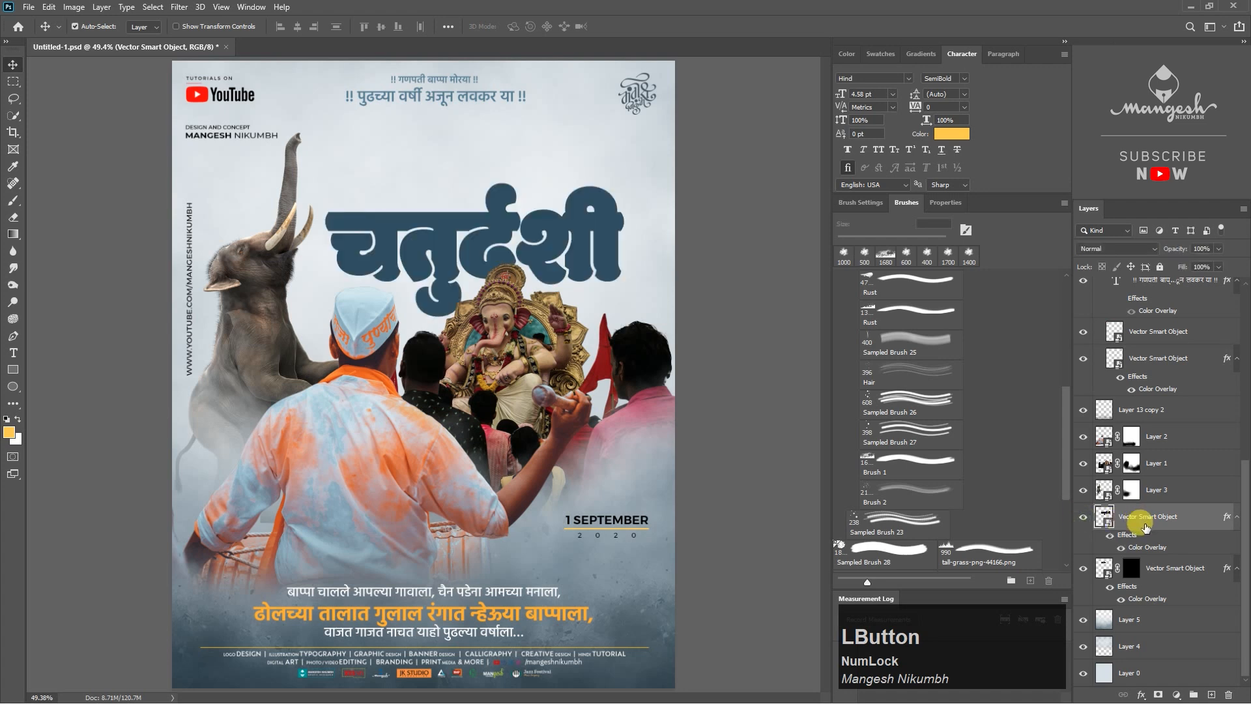
pyautogui.click(1160, 696)
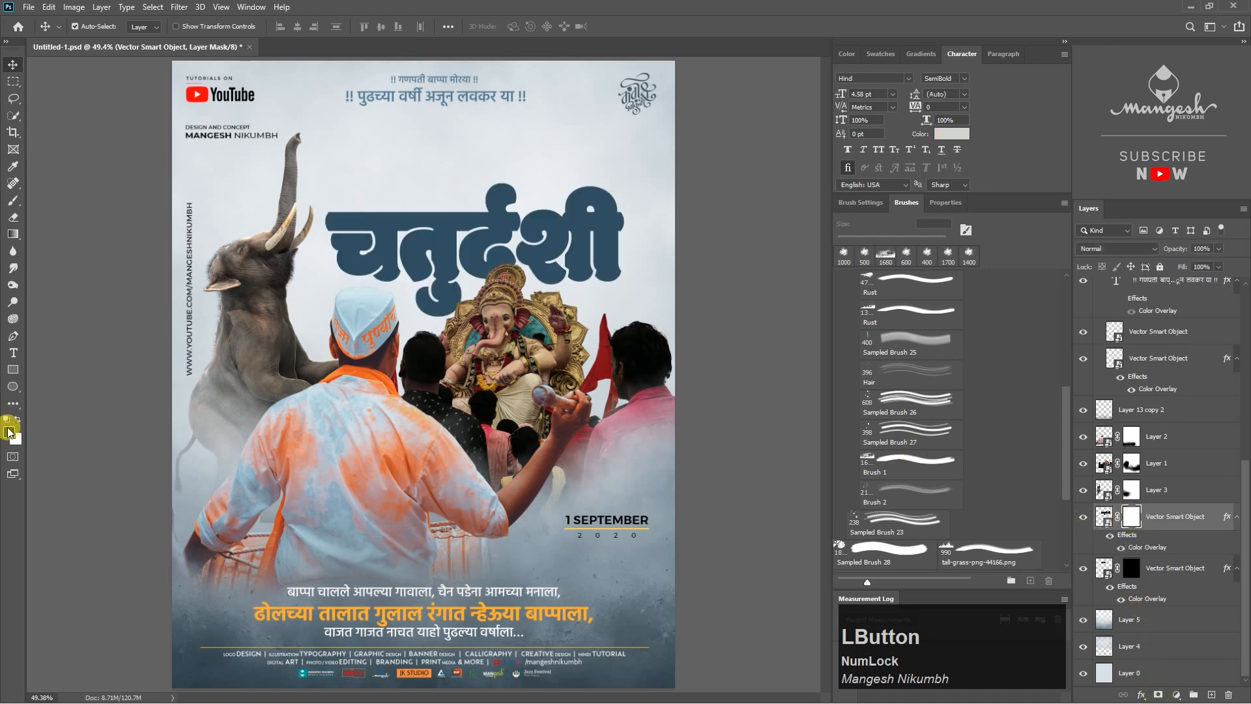
pyautogui.hotkey('alt', 'BackSpace')
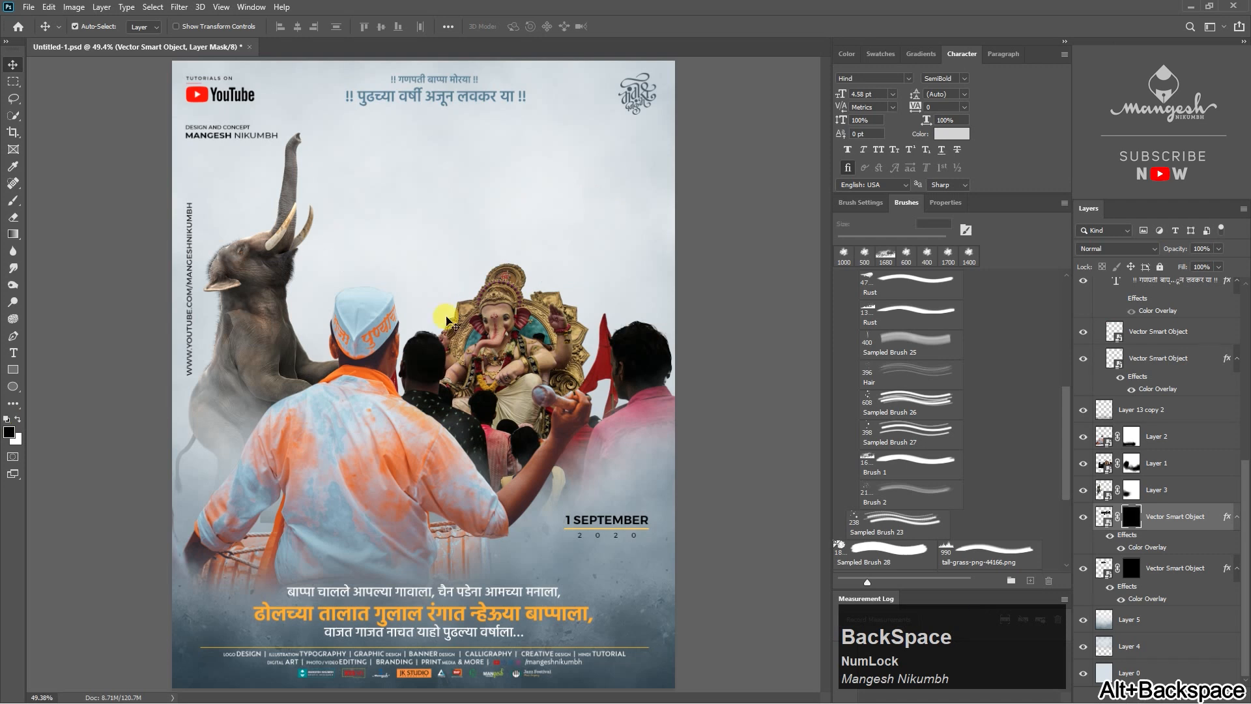
# Step: Faintly reveal चतुर्दशी by painting white on its mask with the pbbymef3 fog brush at 500 px, 33% opacity and 40% flow
pyautogui.click(18, 419)
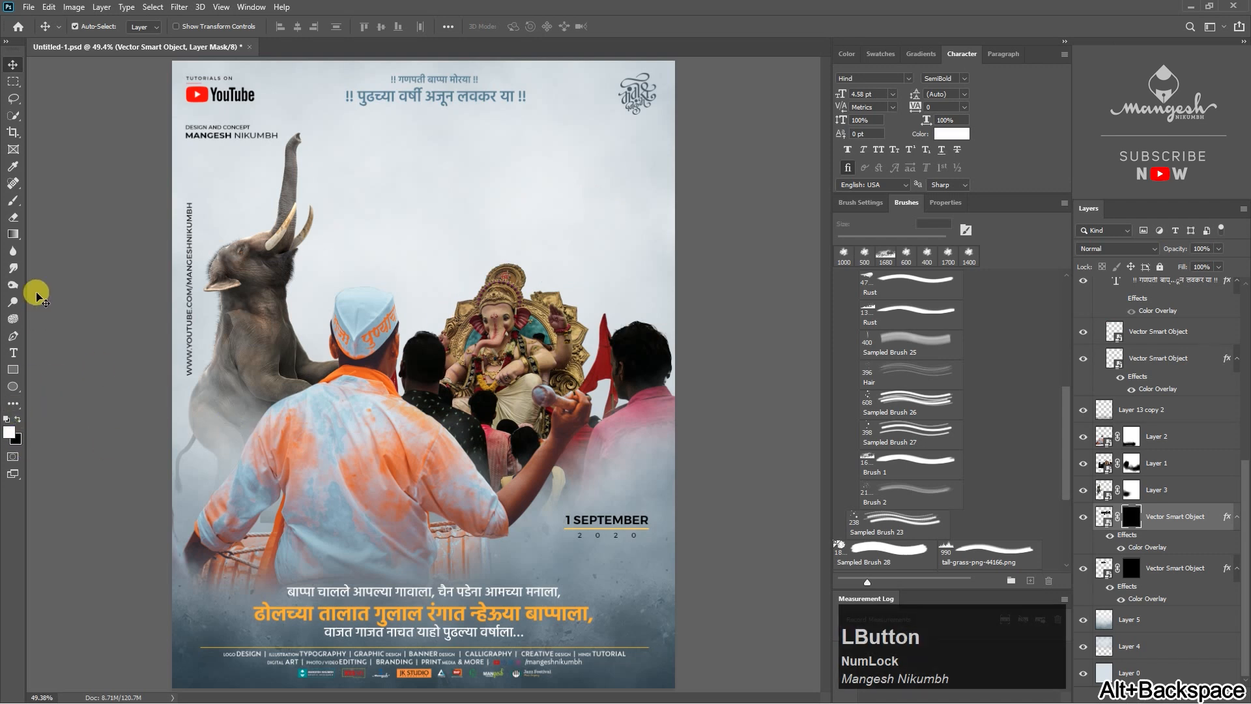
pyautogui.click(13, 200)
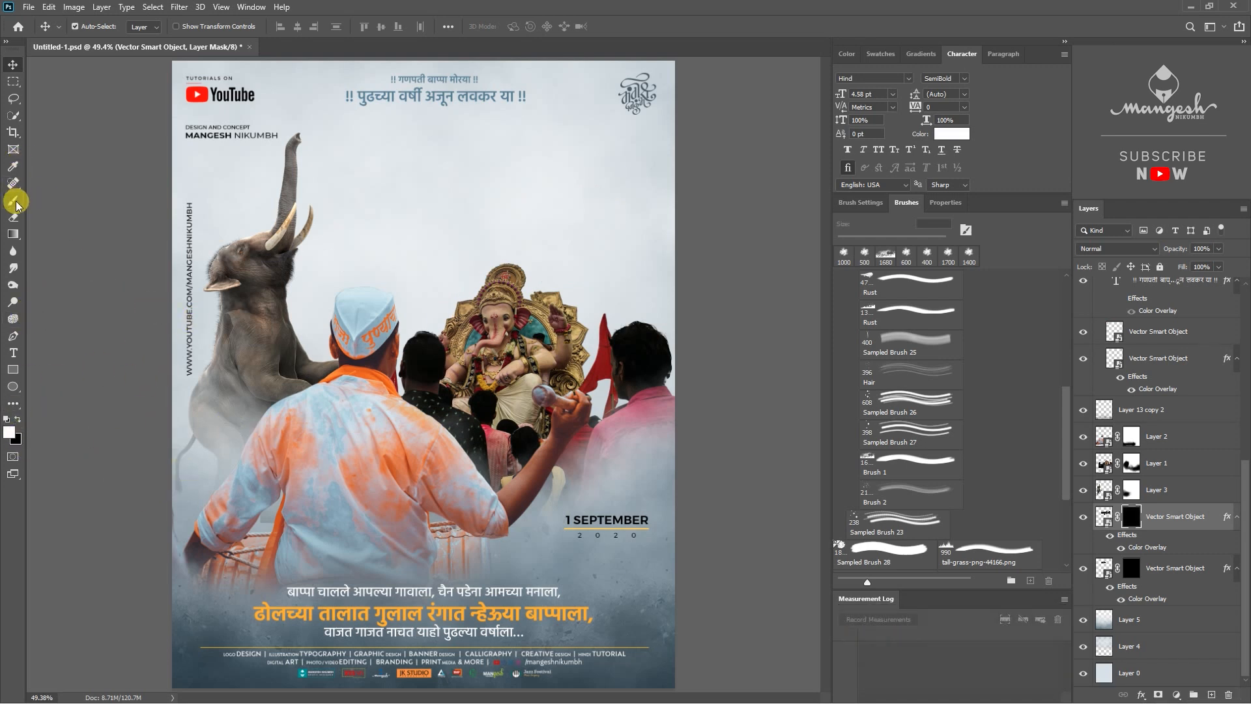
pyautogui.moveTo(1064, 391); pyautogui.dragTo(1068, 299)
pyautogui.click(842, 437)
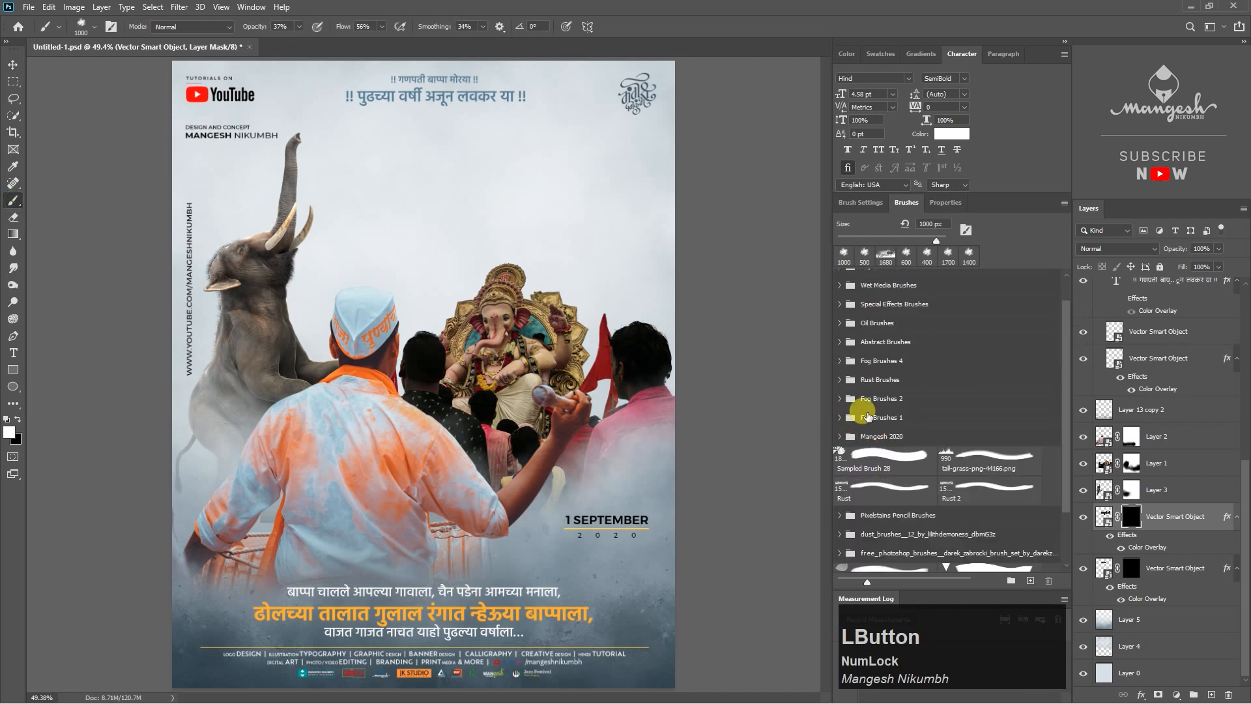
pyautogui.click(841, 362)
pyautogui.click(971, 378)
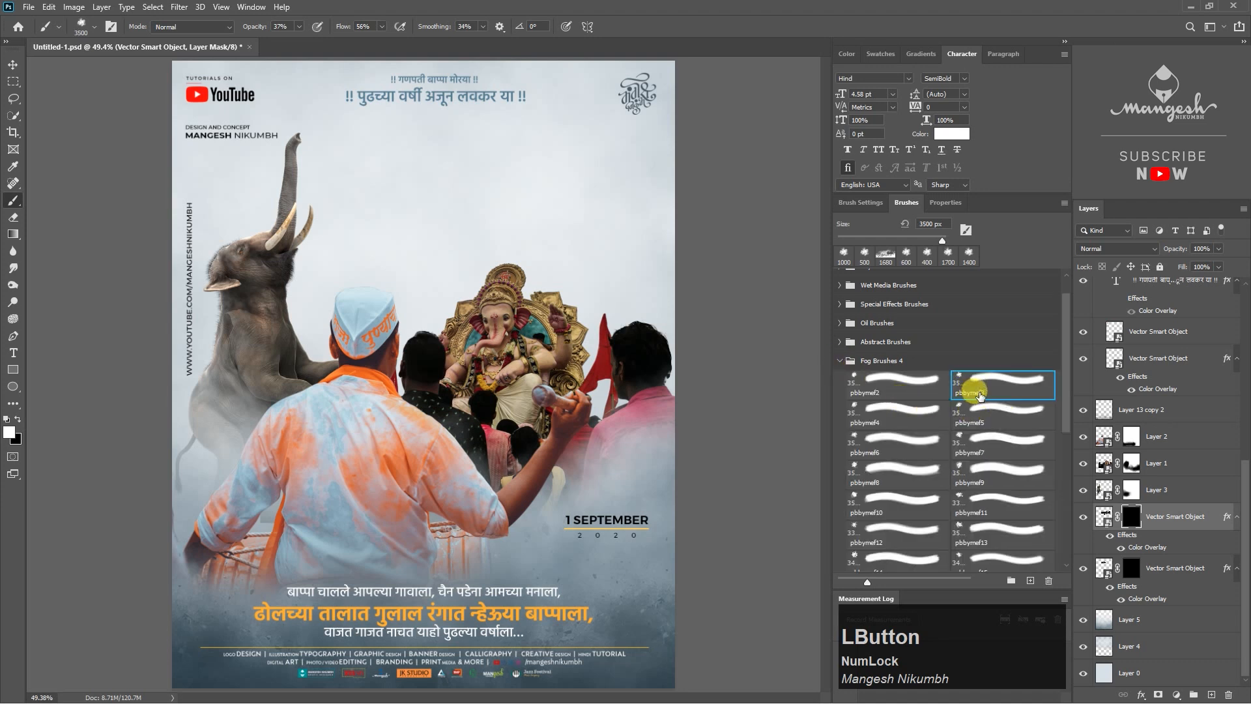
pyautogui.press('Return')
pyautogui.click(382, 26)
pyautogui.click(298, 26)
pyautogui.moveTo(299, 47); pyautogui.dragTo(297, 43)
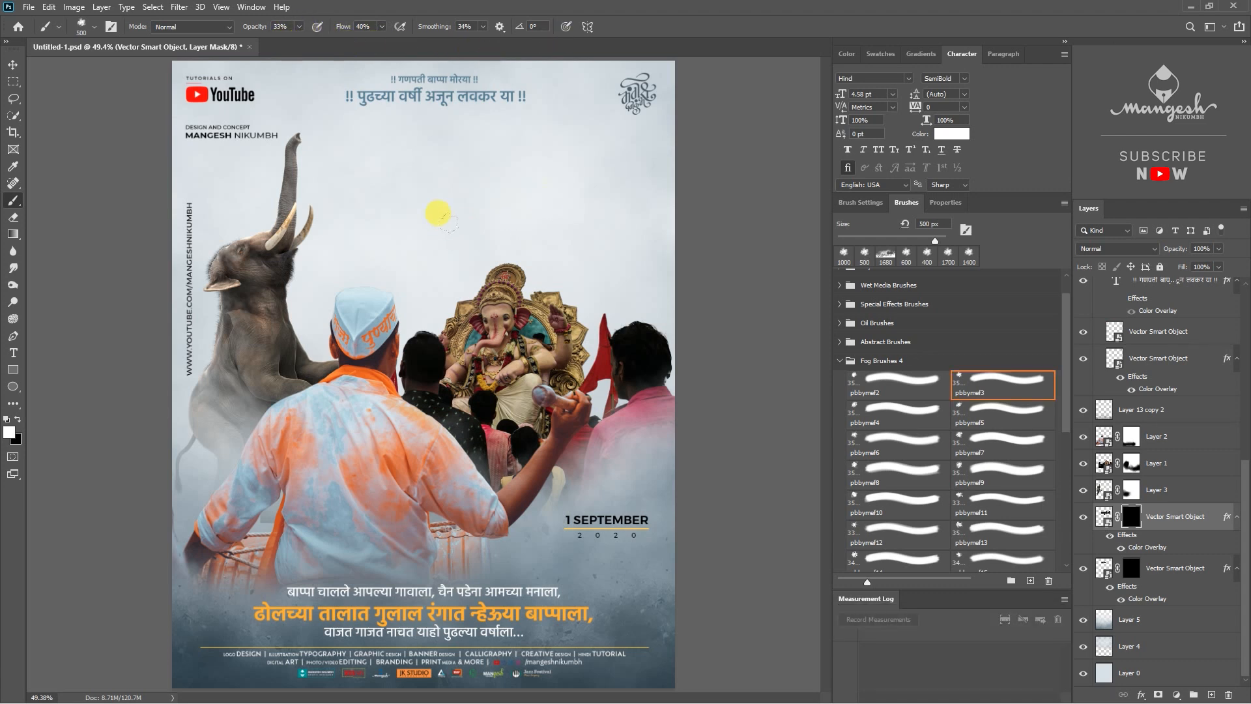
pyautogui.moveTo(439, 215)
pyautogui.mouseDown()
pyautogui.moveTo(339, 167)
pyautogui.moveTo(554, 172)
pyautogui.moveTo(365, 183)
pyautogui.moveTo(492, 151)
pyautogui.moveTo(590, 218)
pyautogui.moveTo(476, 221)
pyautogui.mouseUp()
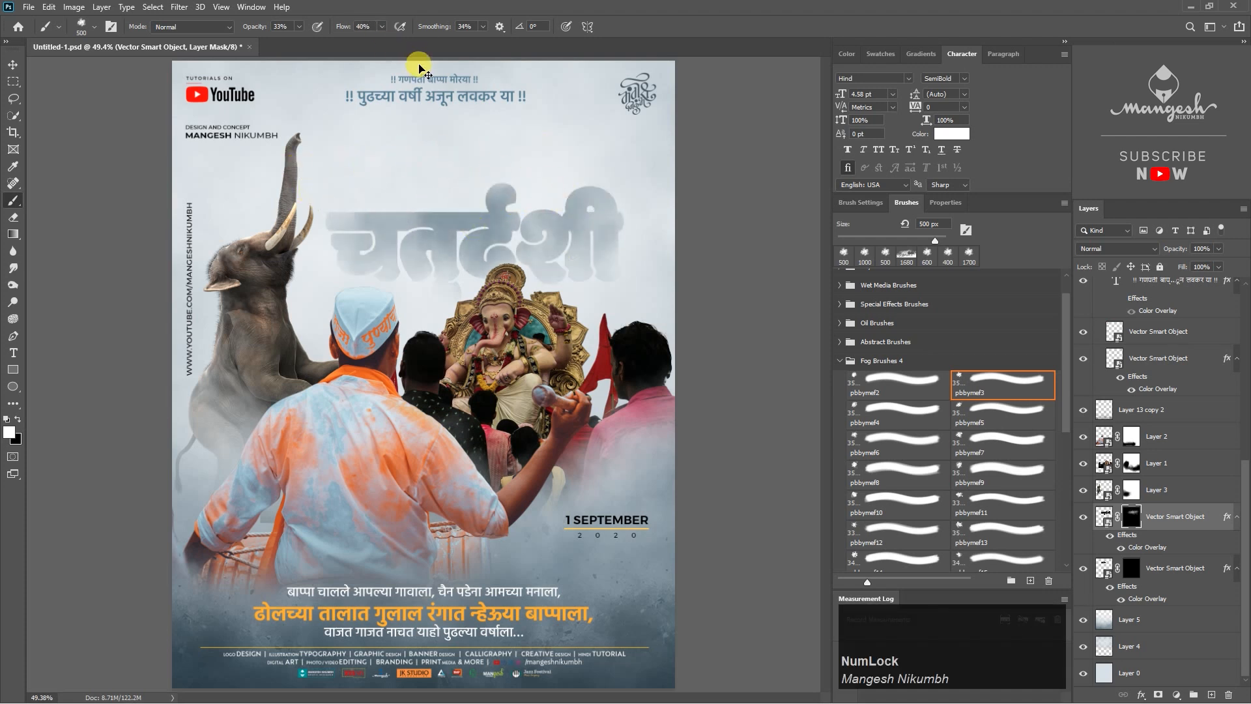
# Step: Raise the brush flow to 79% and paint another fog pass over चतुर्दशी on its mask
pyautogui.hotkey('ctrl', '+')
pyautogui.click(381, 26)
pyautogui.moveTo(363, 171)
pyautogui.mouseDown()
pyautogui.moveTo(456, 244)
pyautogui.moveTo(574, 215)
pyautogui.moveTo(502, 338)
pyautogui.mouseUp()
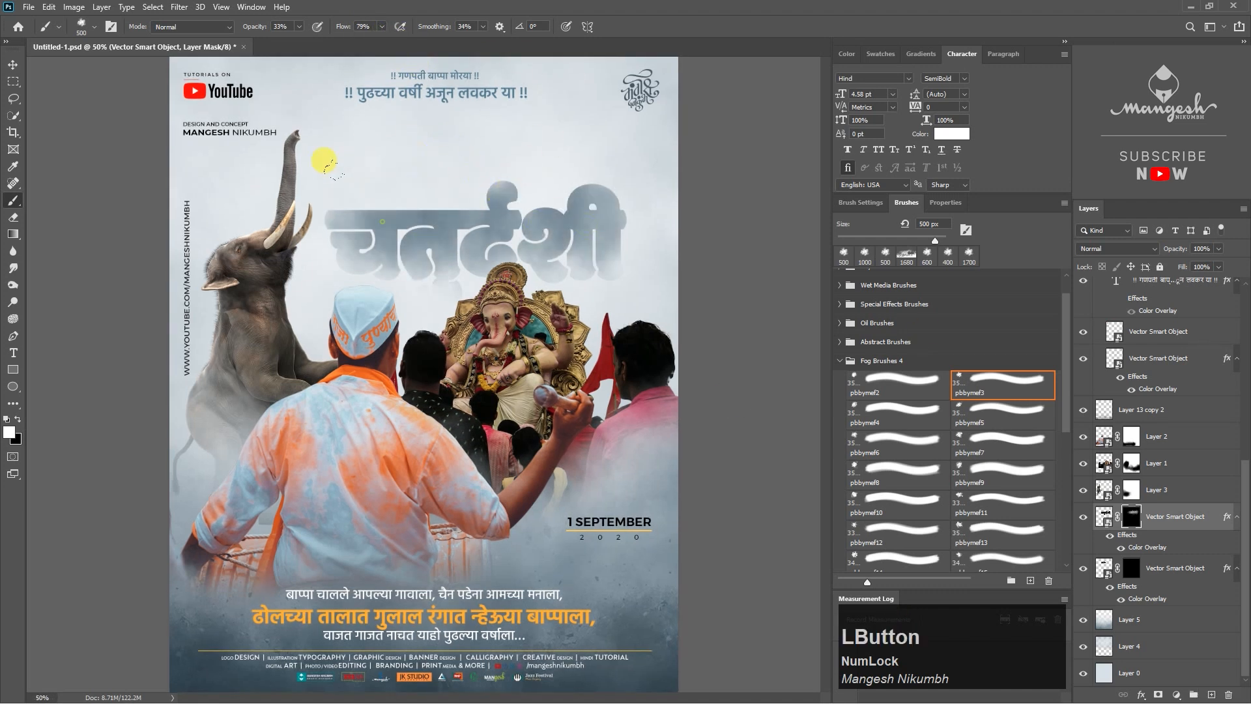
# Step: Strengthen parts of चतुर्दशी on its mask with white fog dabs at 100% opacity and flow, varying the brush between 300 and 600 px
pyautogui.moveTo(299, 26)
pyautogui.mouseDown()
pyautogui.moveTo(383, 29)
pyautogui.moveTo(441, 50)
pyautogui.mouseUp()
pyautogui.click(341, 217)
pyautogui.press('[')
pyautogui.press('[')
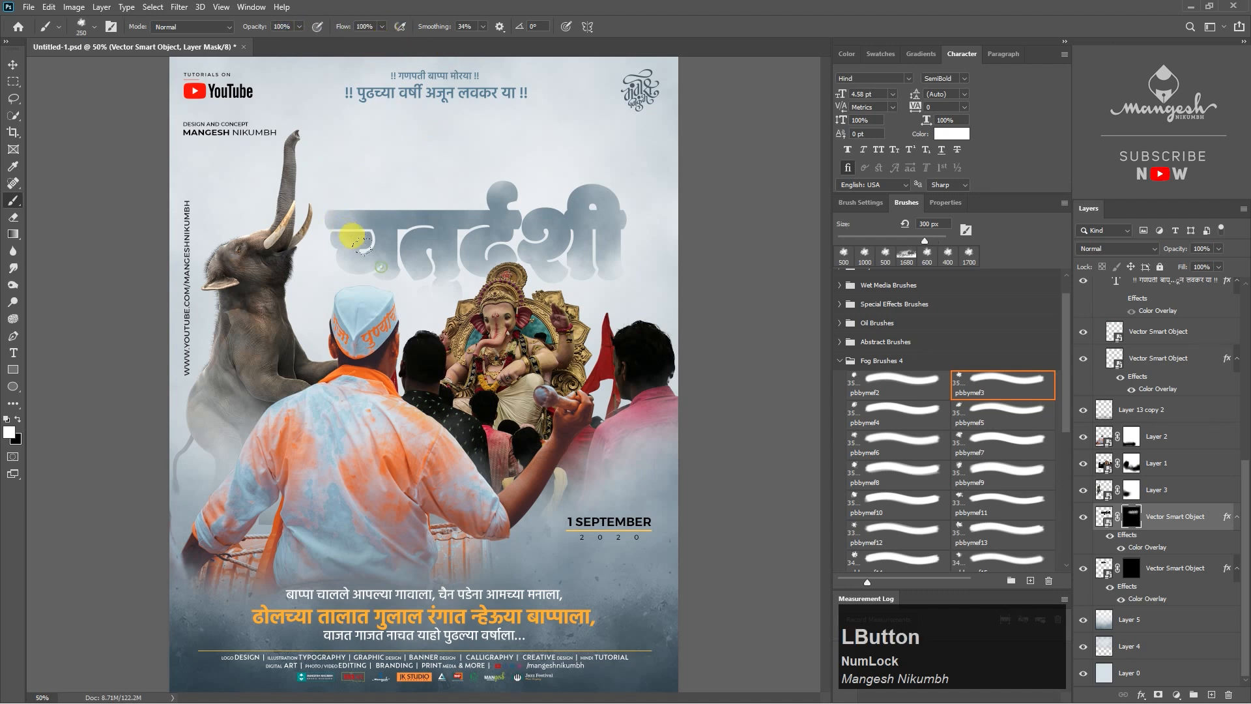
pyautogui.click(380, 252)
pyautogui.press(']')
pyautogui.press(']')
pyautogui.press(']')
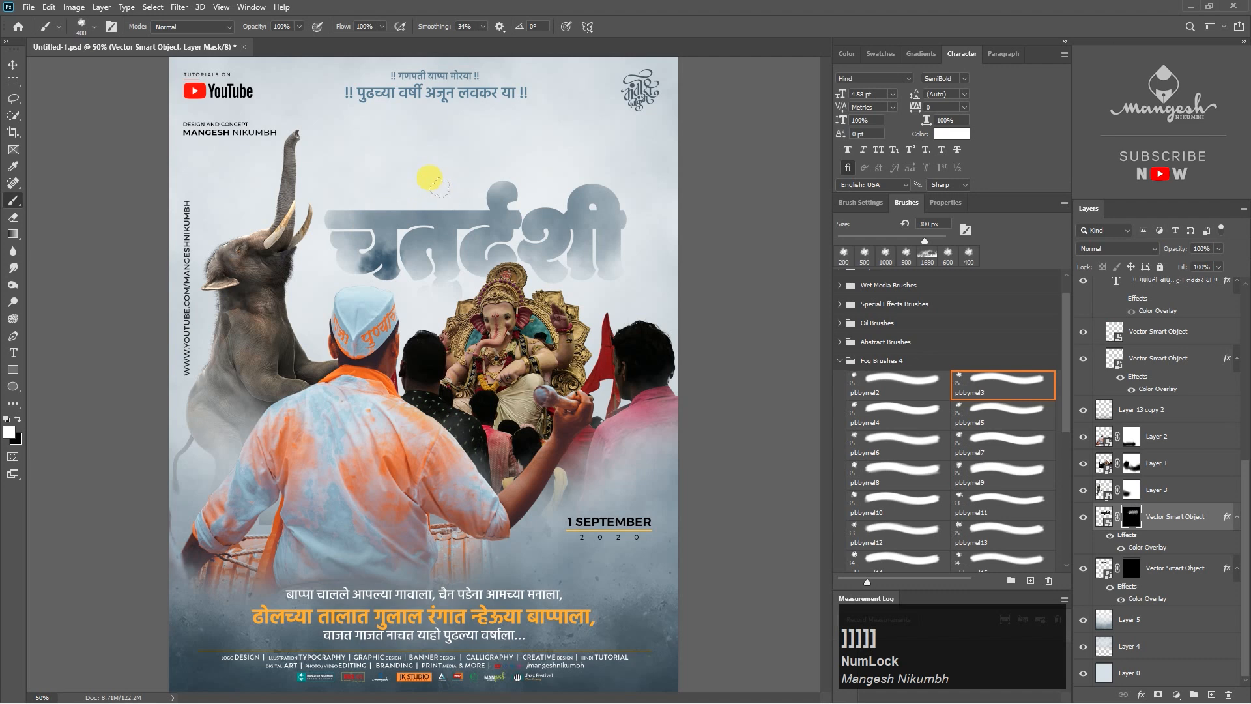
pyautogui.press(']')
pyautogui.press(']')
pyautogui.press(']')
pyautogui.click(466, 218)
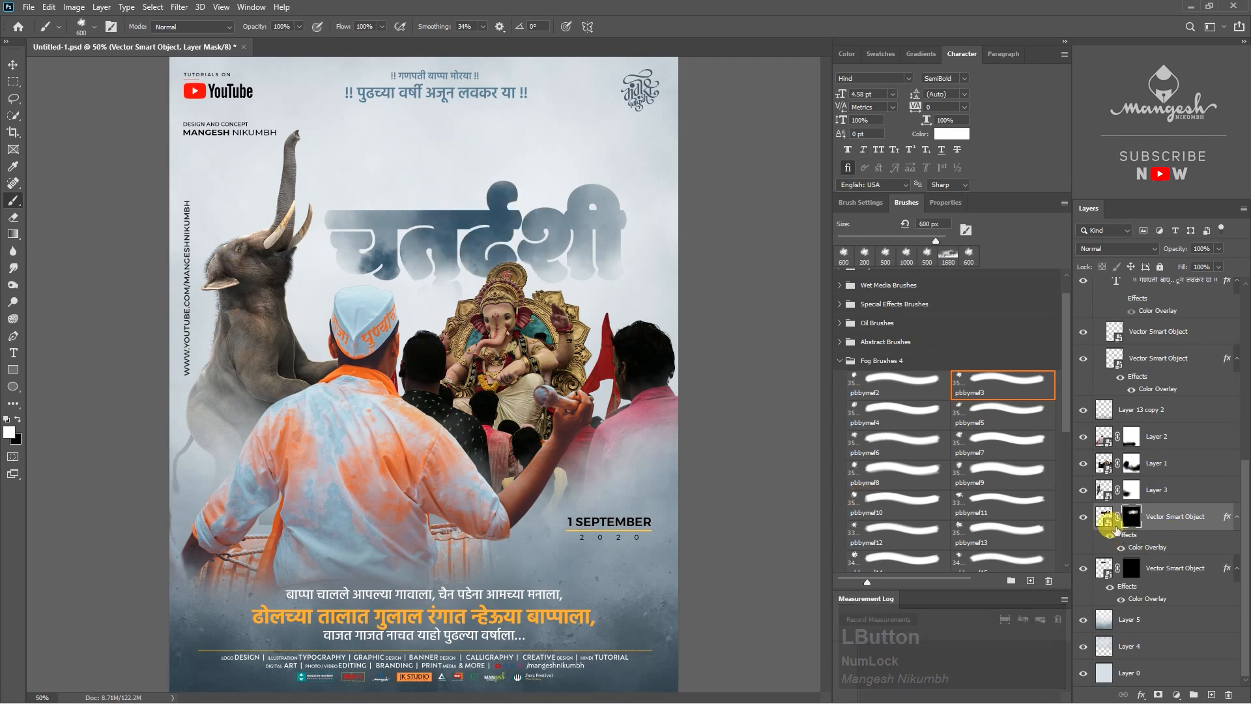
# Step: Reveal अनंत on its mask with the 600 px fog brush in white, and refine it at 54% opacity and 60% flow
pyautogui.click(1132, 569)
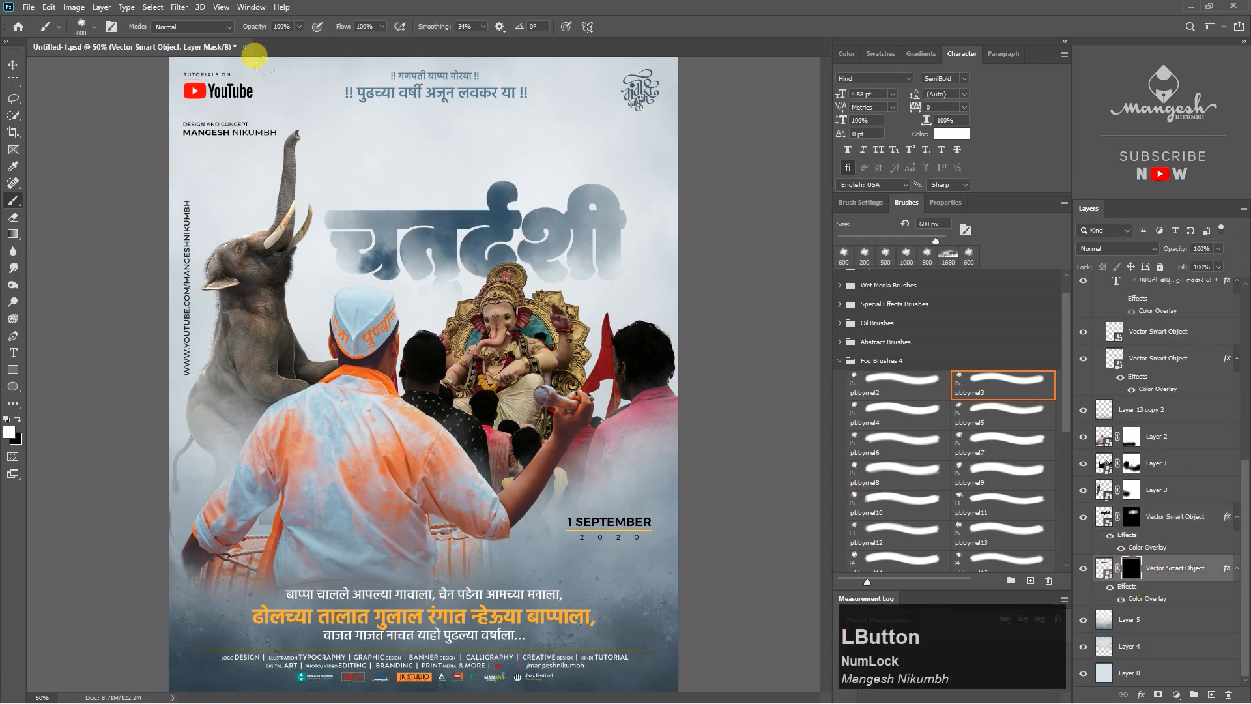
pyautogui.click(409, 182)
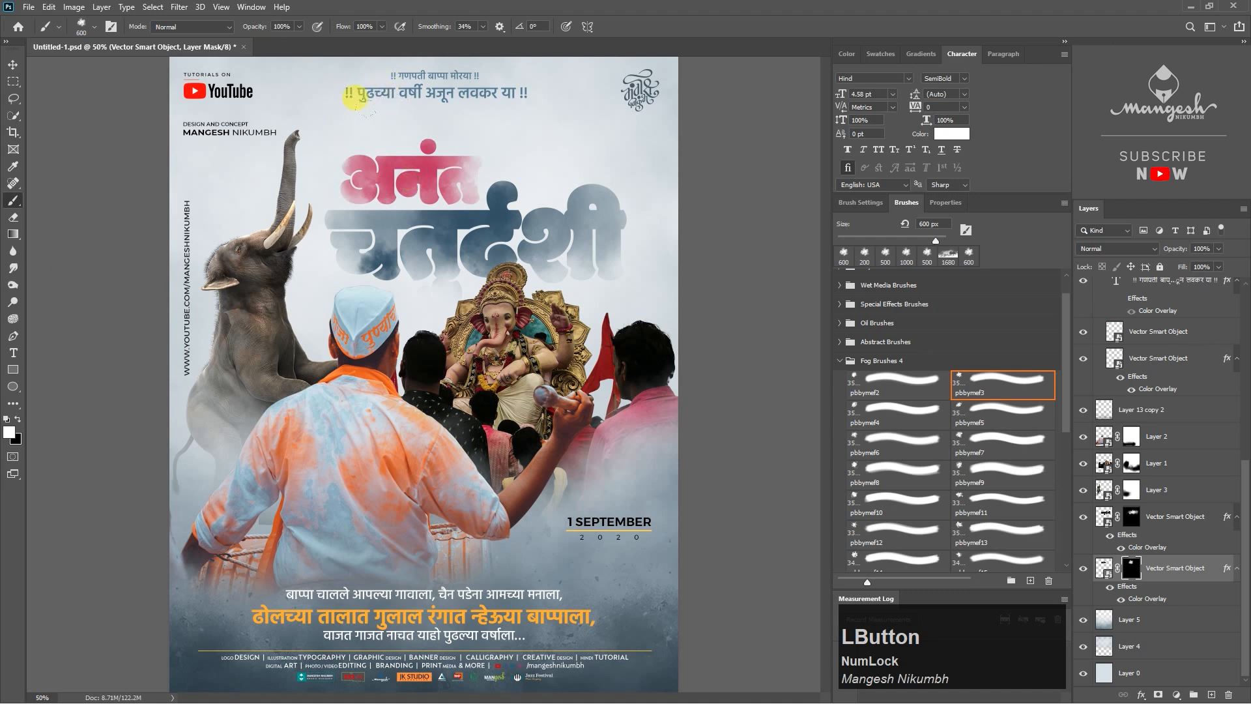
pyautogui.click(382, 27)
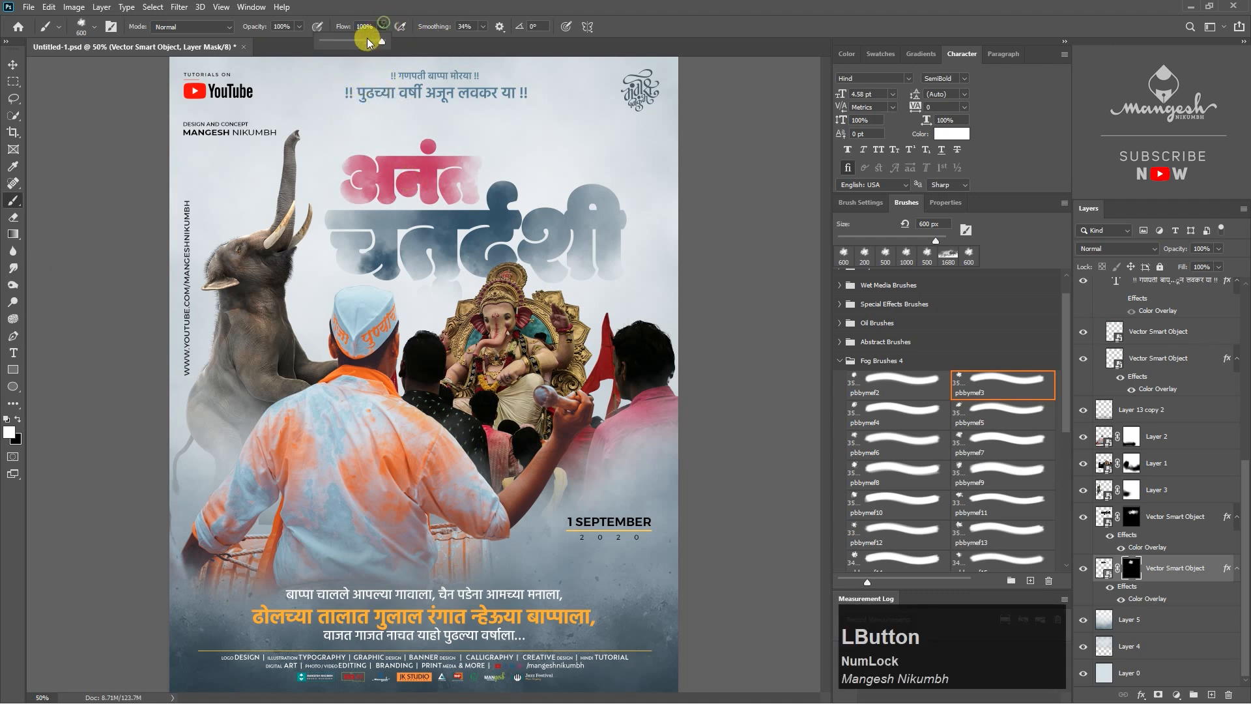
pyautogui.click(300, 26)
pyautogui.click(301, 27)
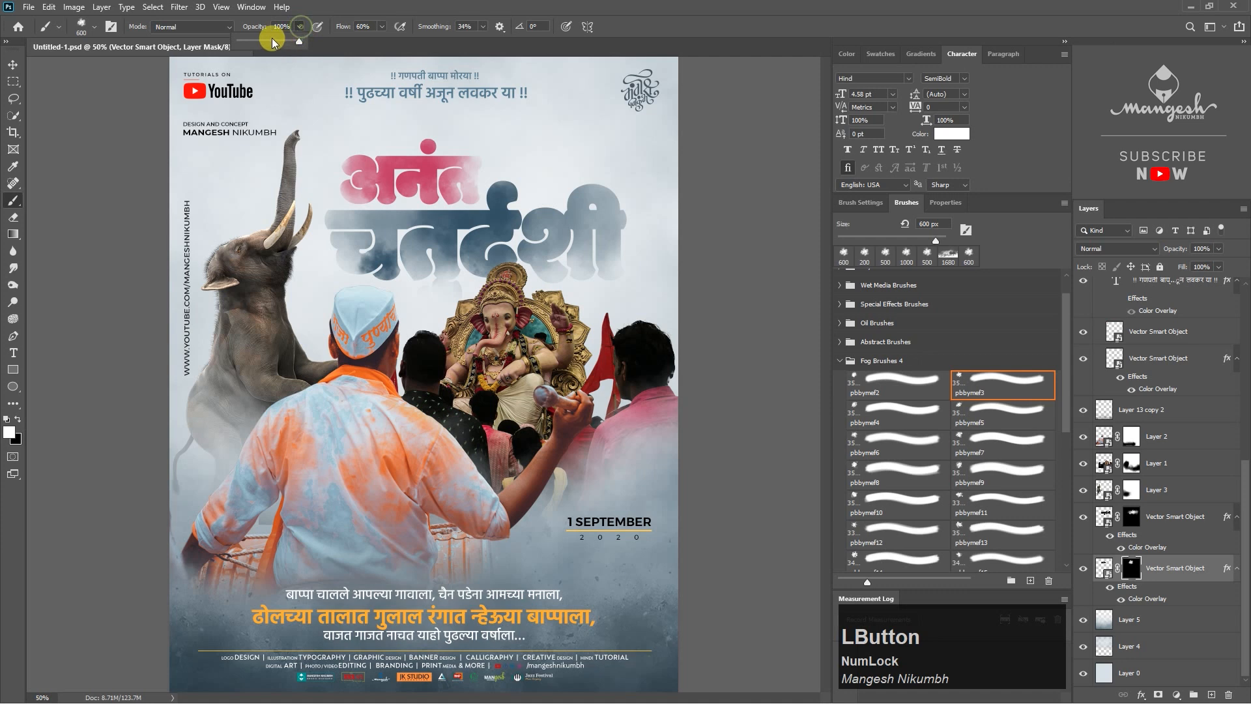
pyautogui.click(18, 419)
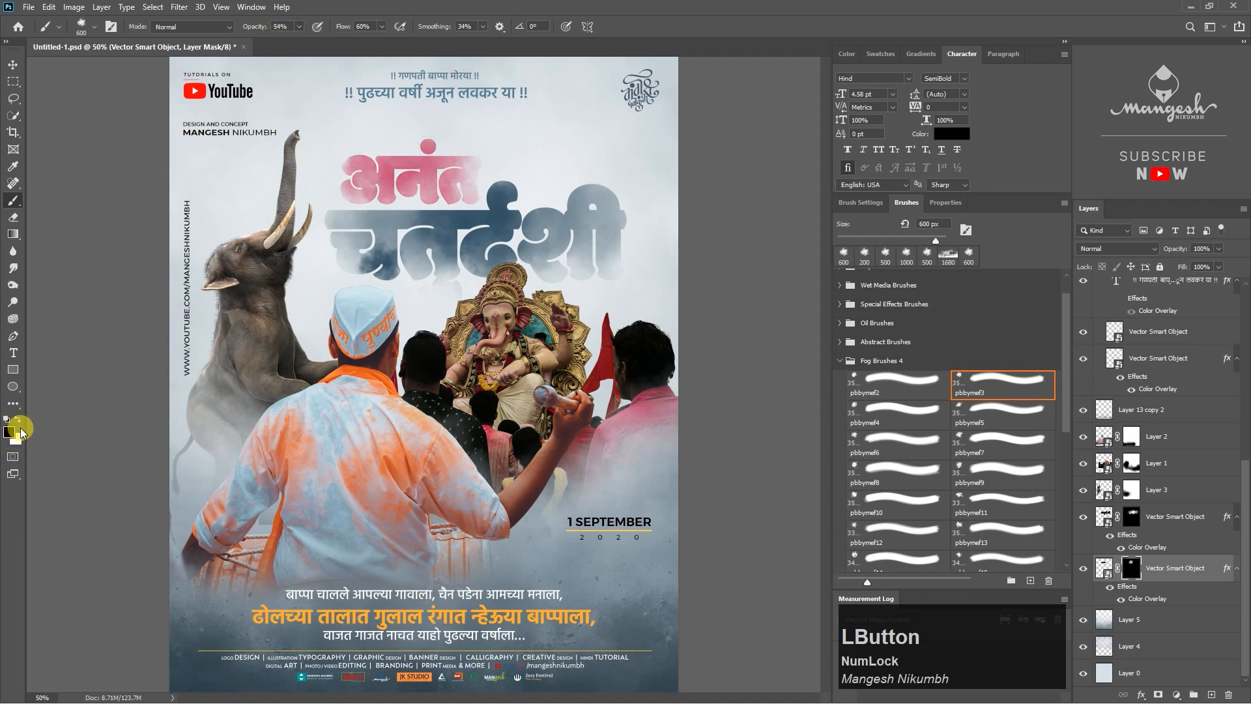
pyautogui.moveTo(386, 150)
pyautogui.mouseDown()
pyautogui.moveTo(348, 150)
pyautogui.moveTo(454, 168)
pyautogui.mouseUp()
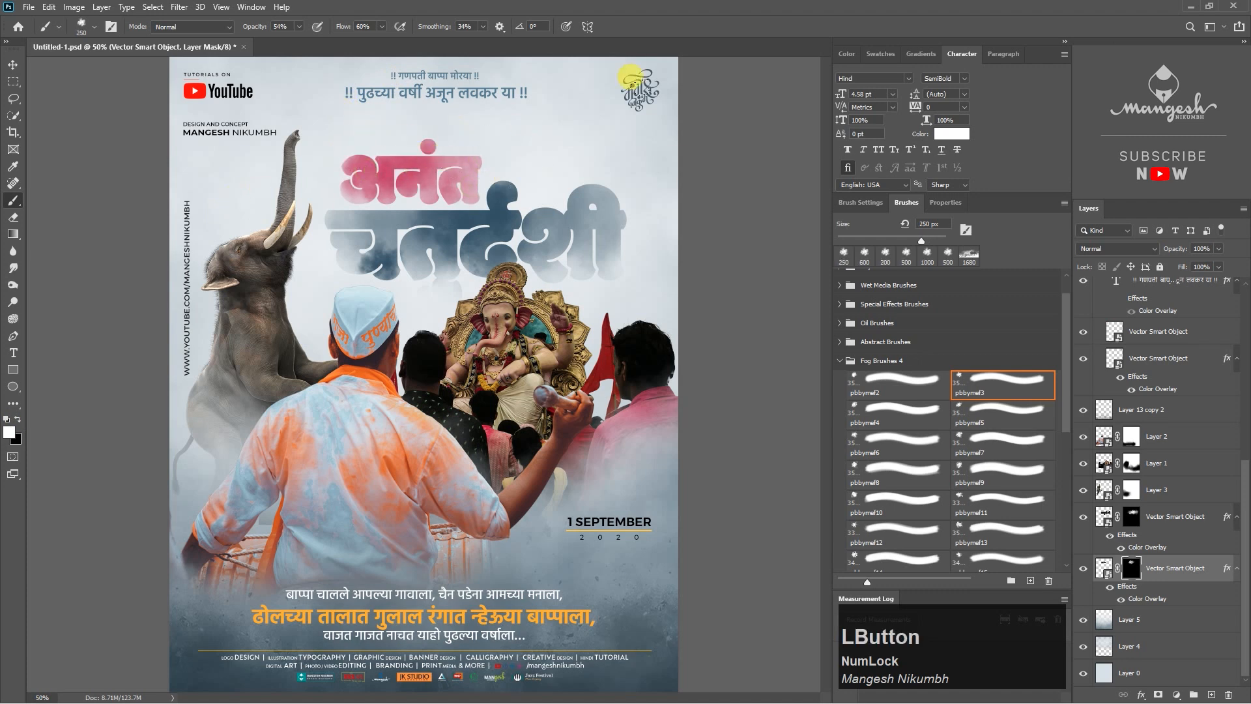
# Step: Add a new layer clipped to the elephant's Layer 3 and set its blend mode to Overlay
pyautogui.press('v')
pyautogui.click(265, 275)
pyautogui.click(1085, 492)
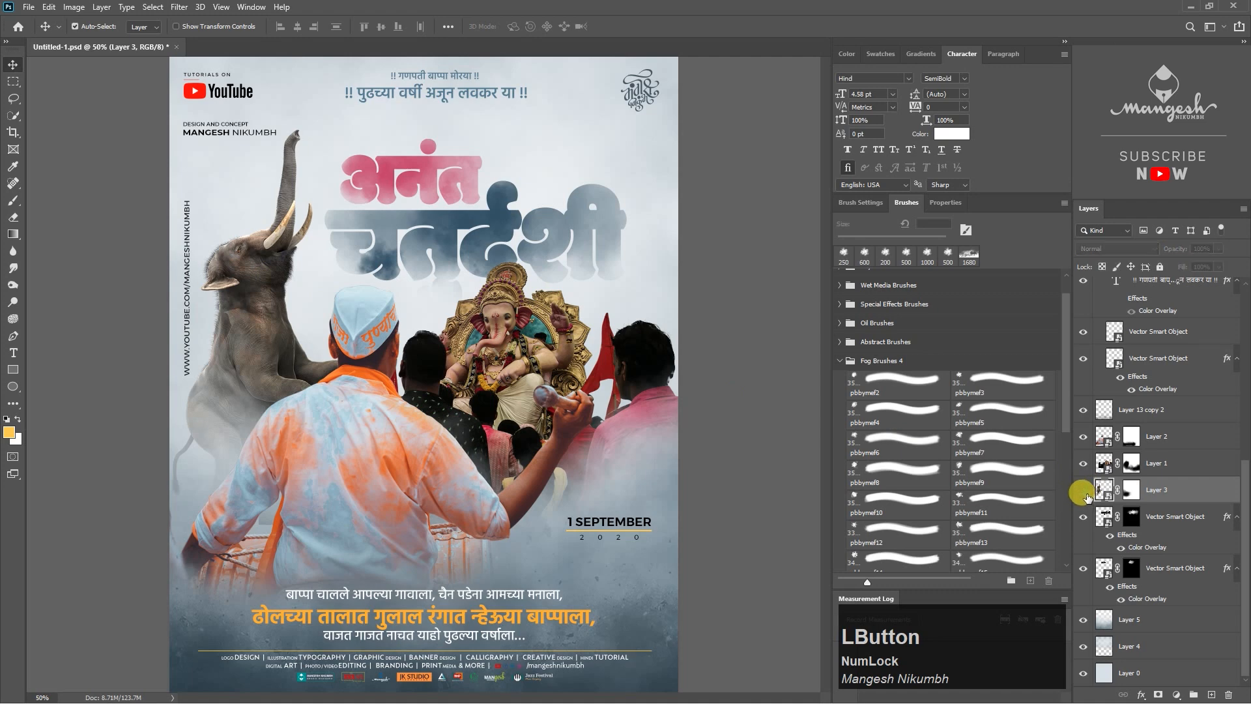
pyautogui.click(1084, 490)
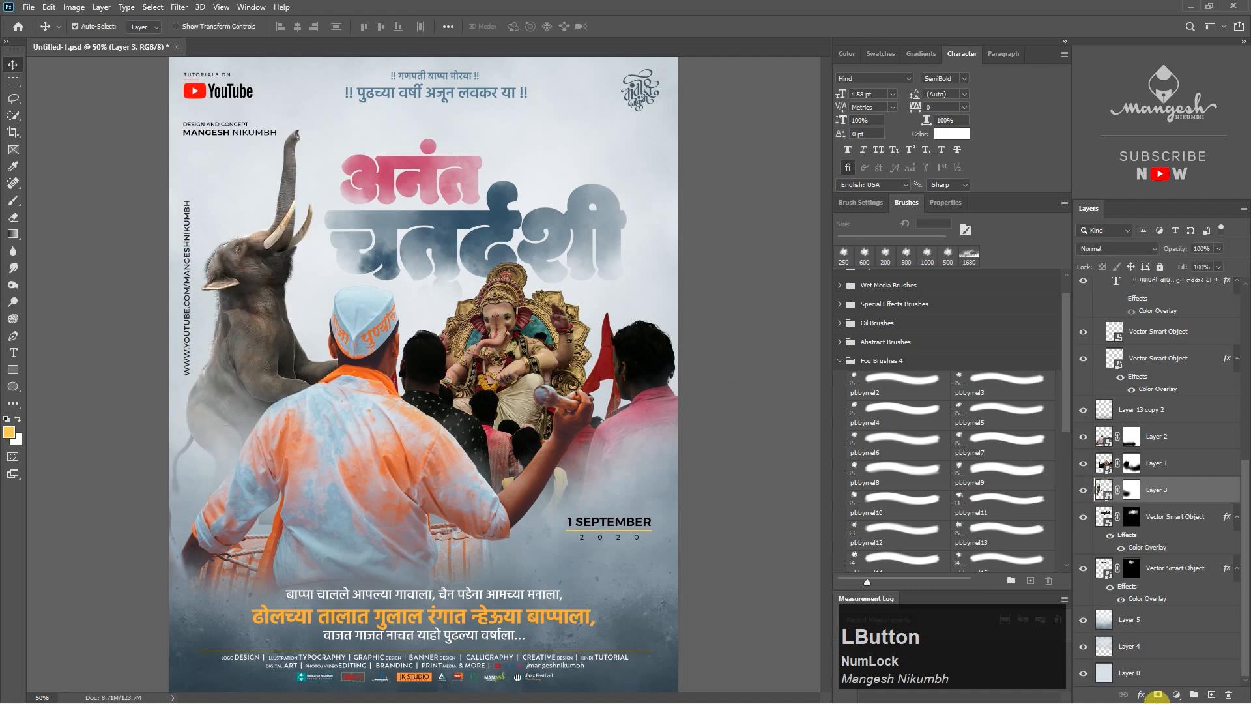
pyautogui.click(1211, 695)
pyautogui.rightClick(1148, 493)
pyautogui.click(1029, 405)
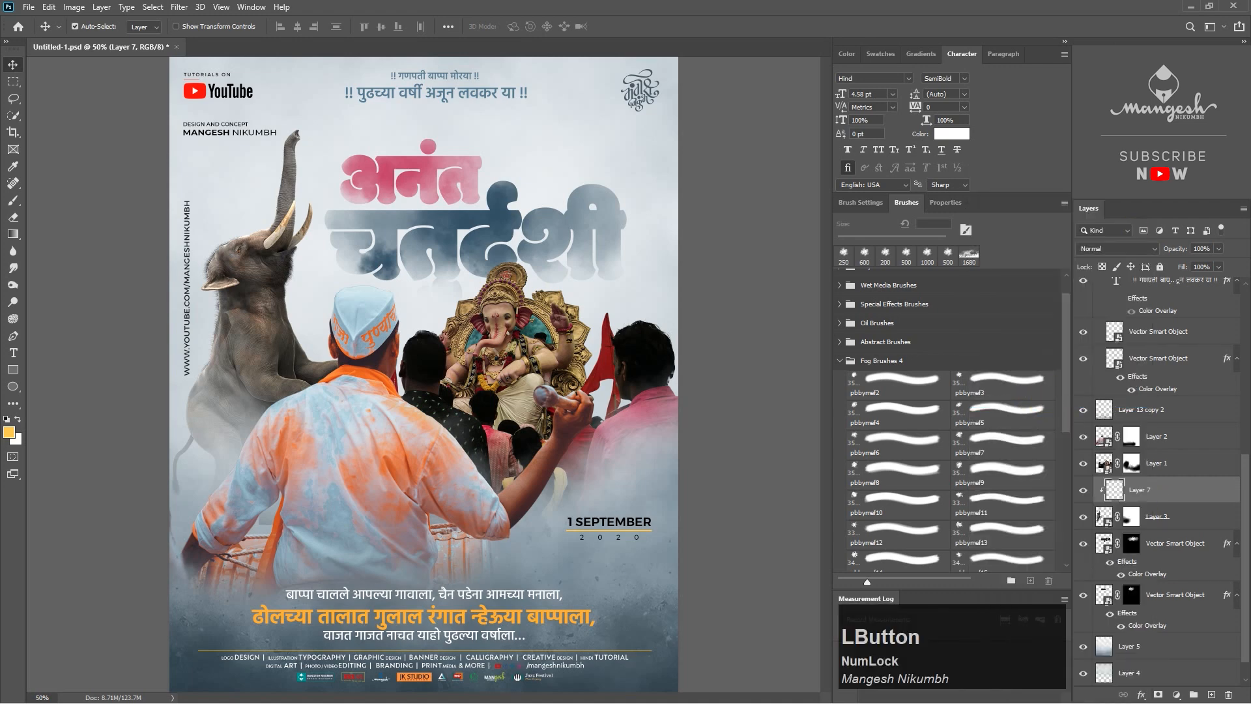
pyautogui.click(1135, 255)
pyautogui.click(1095, 406)
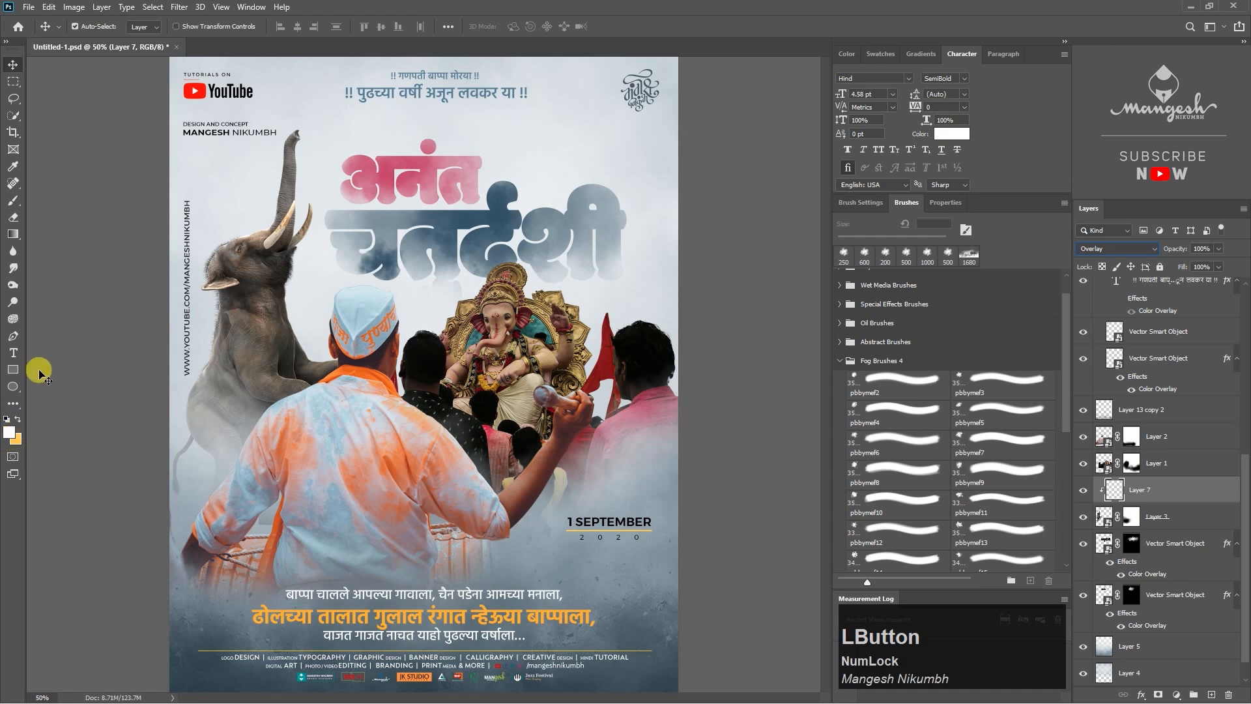
# Step: Paint white highlights on the elephant's clipped layer with a 700 px Soft Round Pressure Opacity brush, and compare with the layer hidden
pyautogui.click(13, 208)
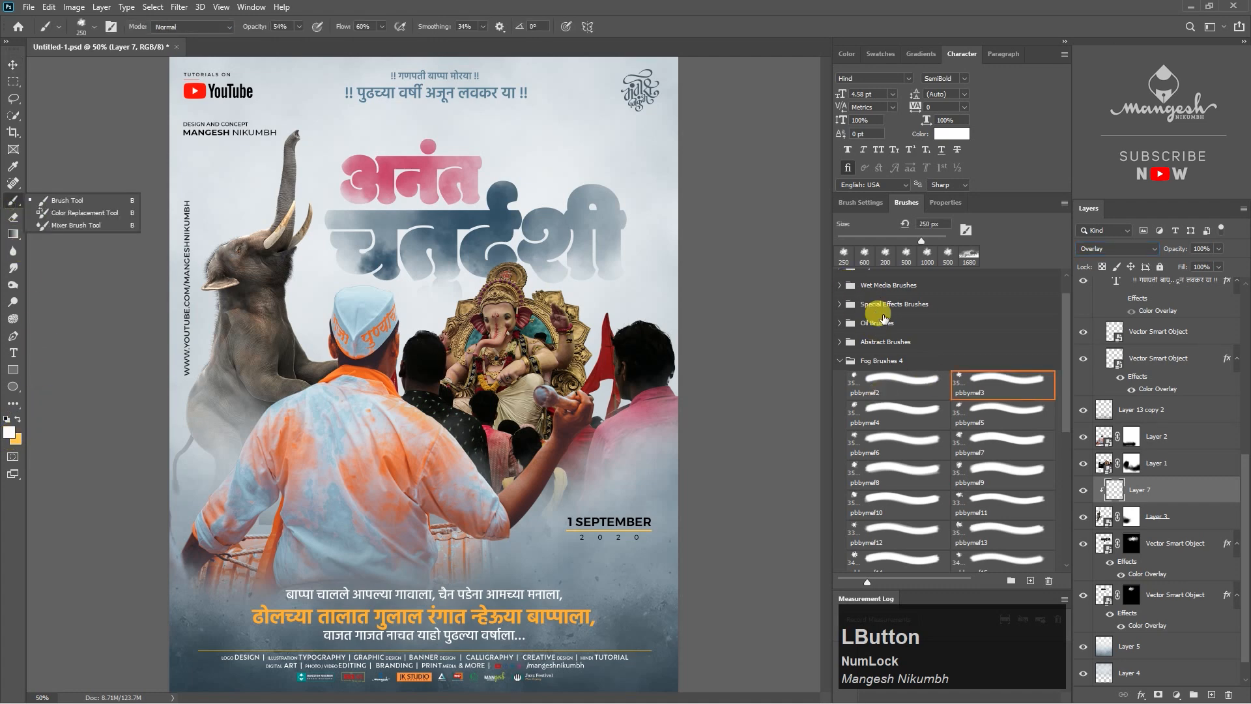
pyautogui.scroll(2, 873, 306)
pyautogui.click(849, 282)
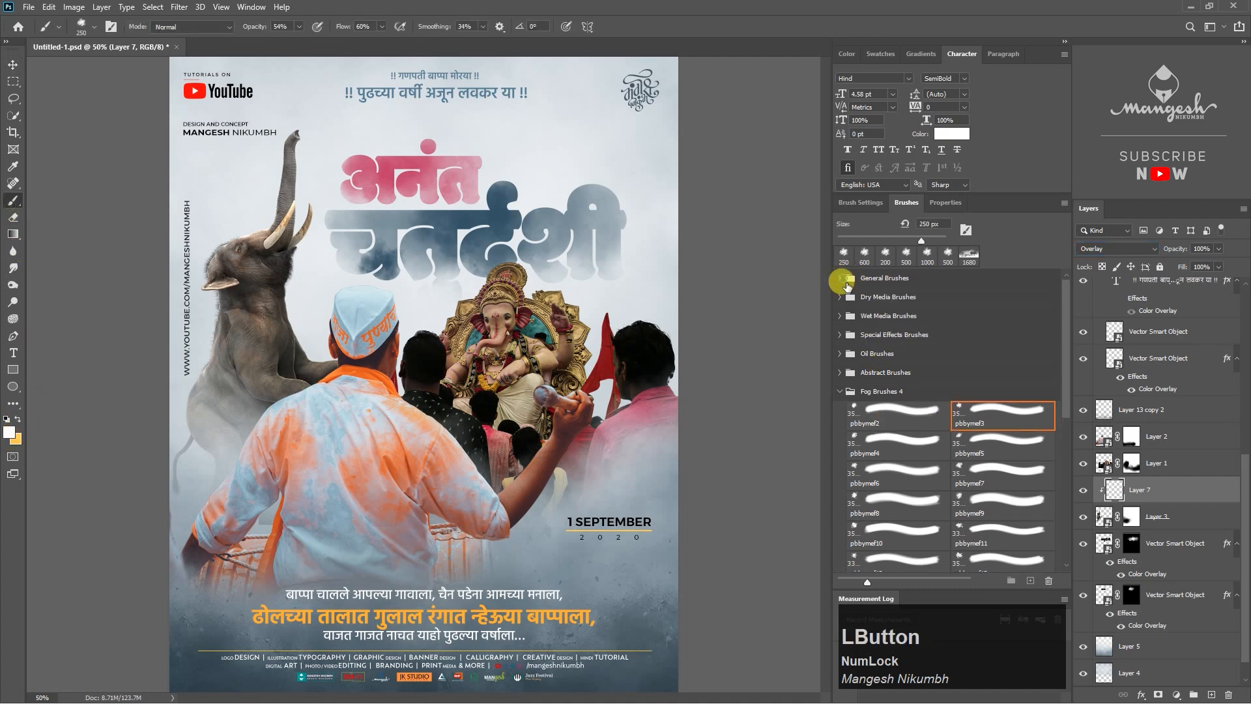
pyautogui.click(903, 350)
pyautogui.press('Return')
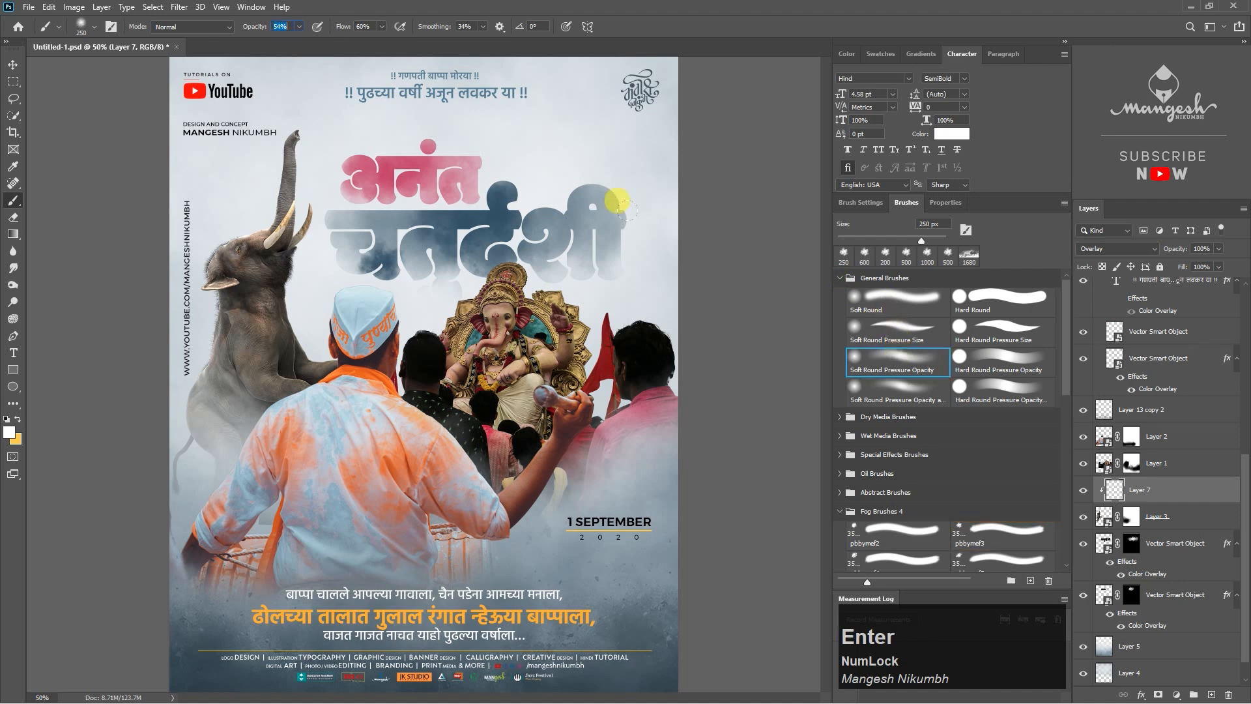
pyautogui.click(298, 27)
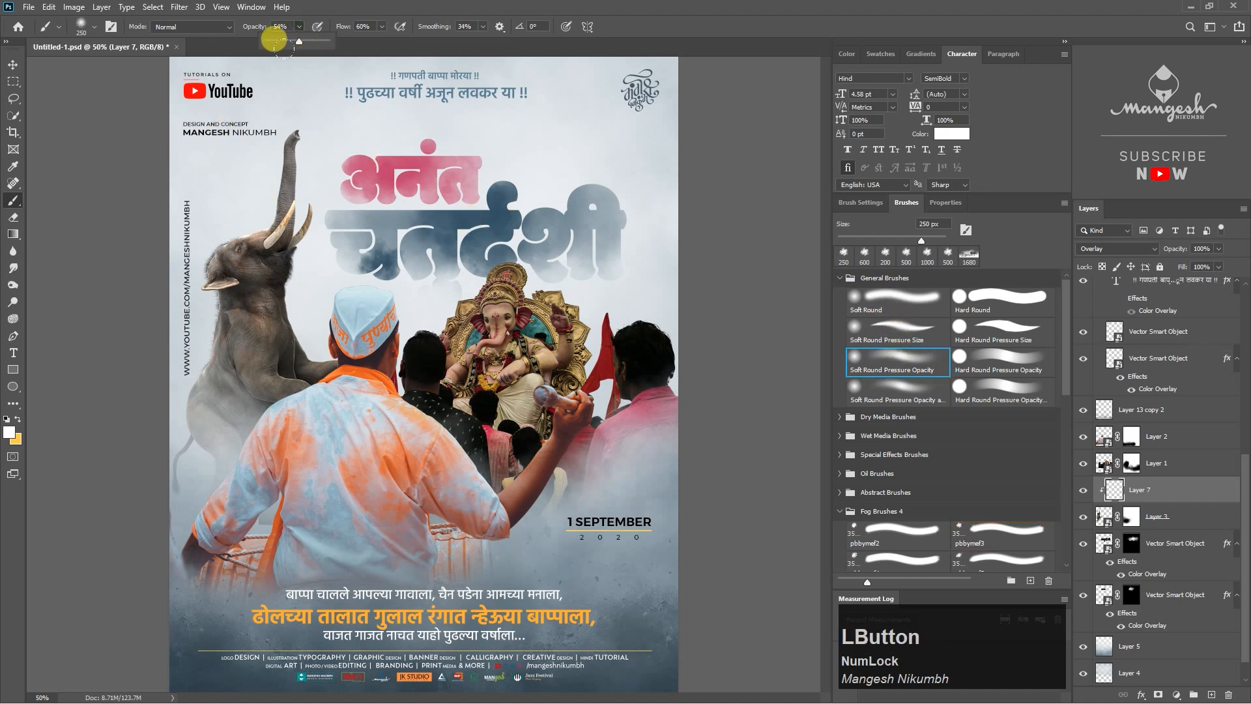
pyautogui.press(']')
pyautogui.press(']')
pyautogui.press(']')
pyautogui.press(']')
pyautogui.press(']')
pyautogui.click(266, 271)
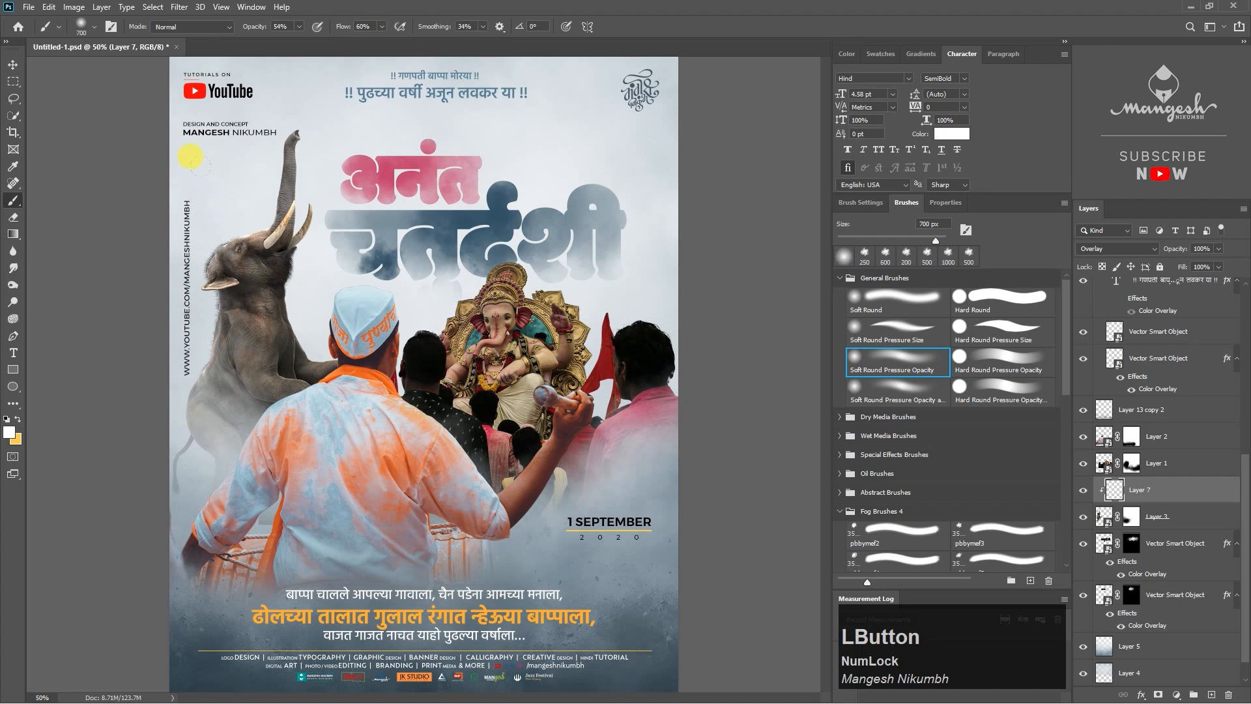
pyautogui.click(191, 157)
pyautogui.click(190, 156)
pyautogui.click(150, 295)
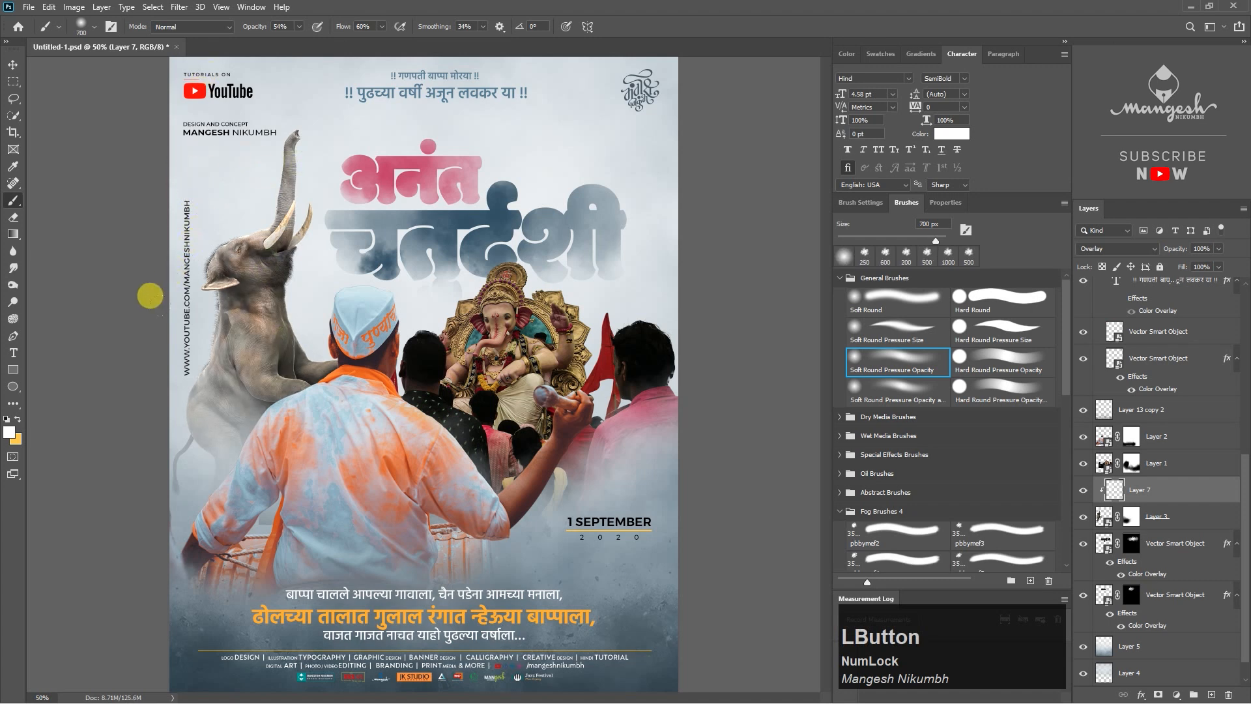
pyautogui.click(1083, 493)
pyautogui.click(1083, 493)
# Step: Add a new layer clipped to Layer 1, set its blend mode to Overlay and activate the Brush tool
pyautogui.press('v')
pyautogui.click(1108, 464)
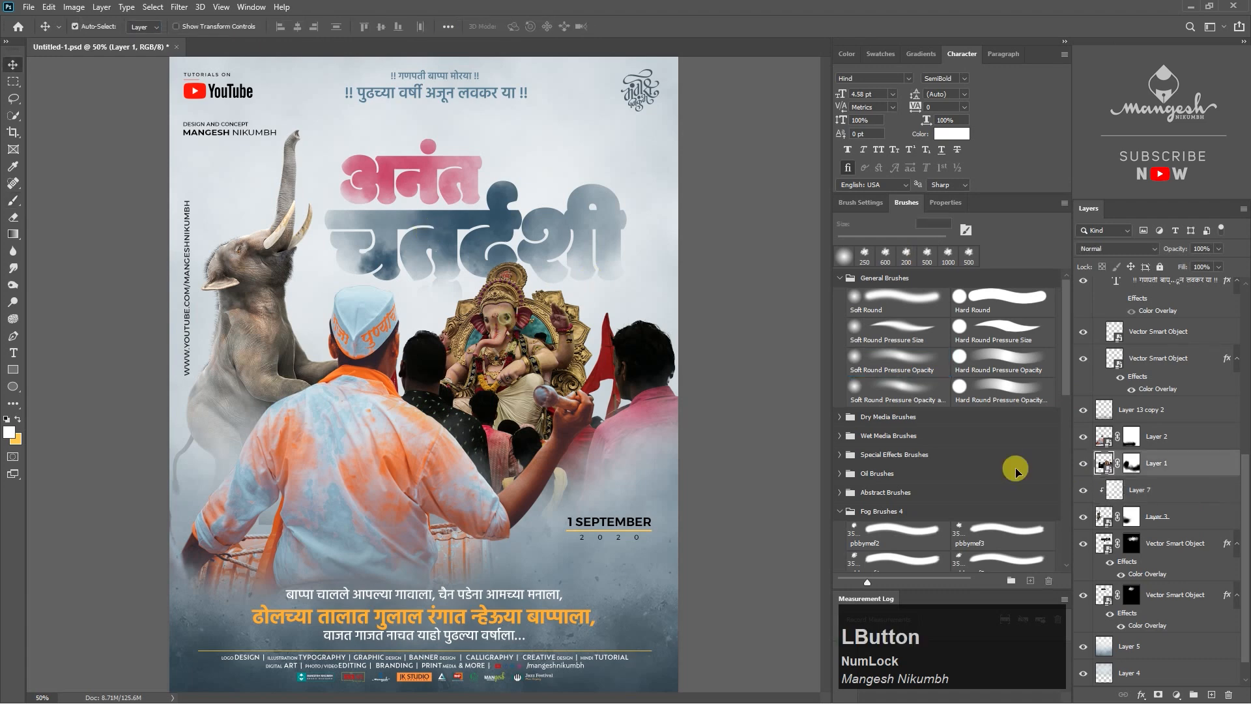
pyautogui.click(1084, 464)
pyautogui.click(1085, 464)
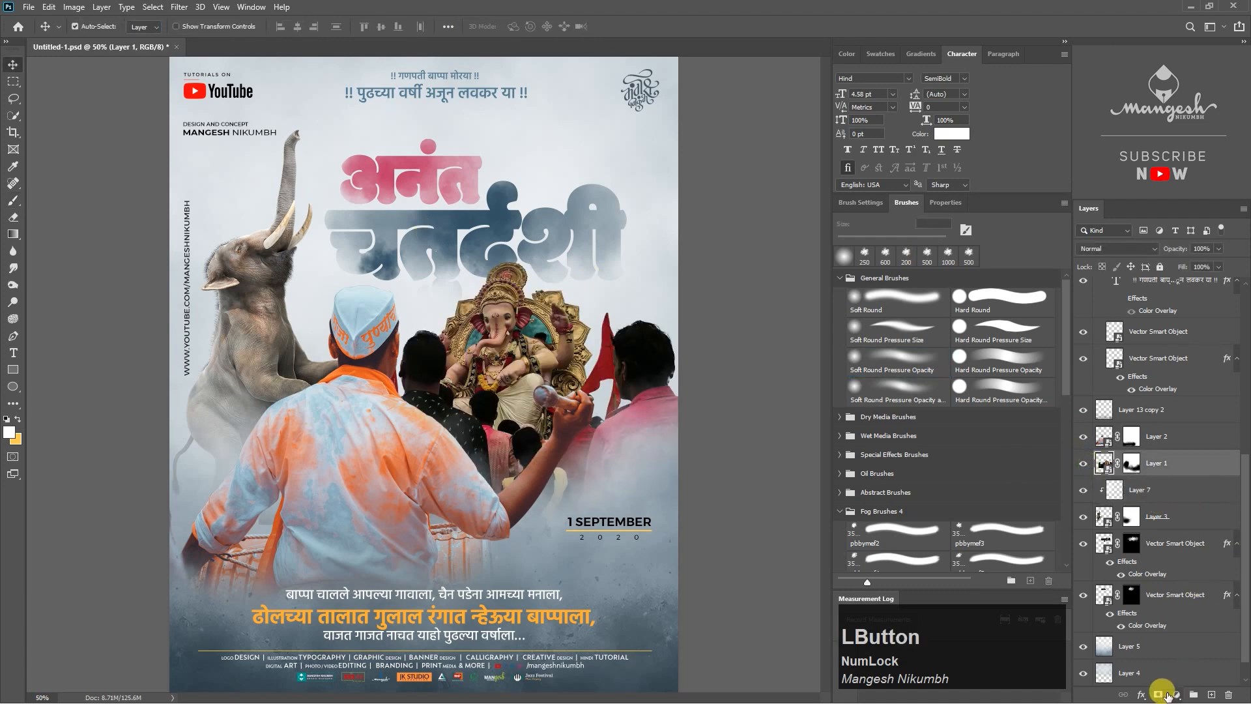
pyautogui.click(1209, 681)
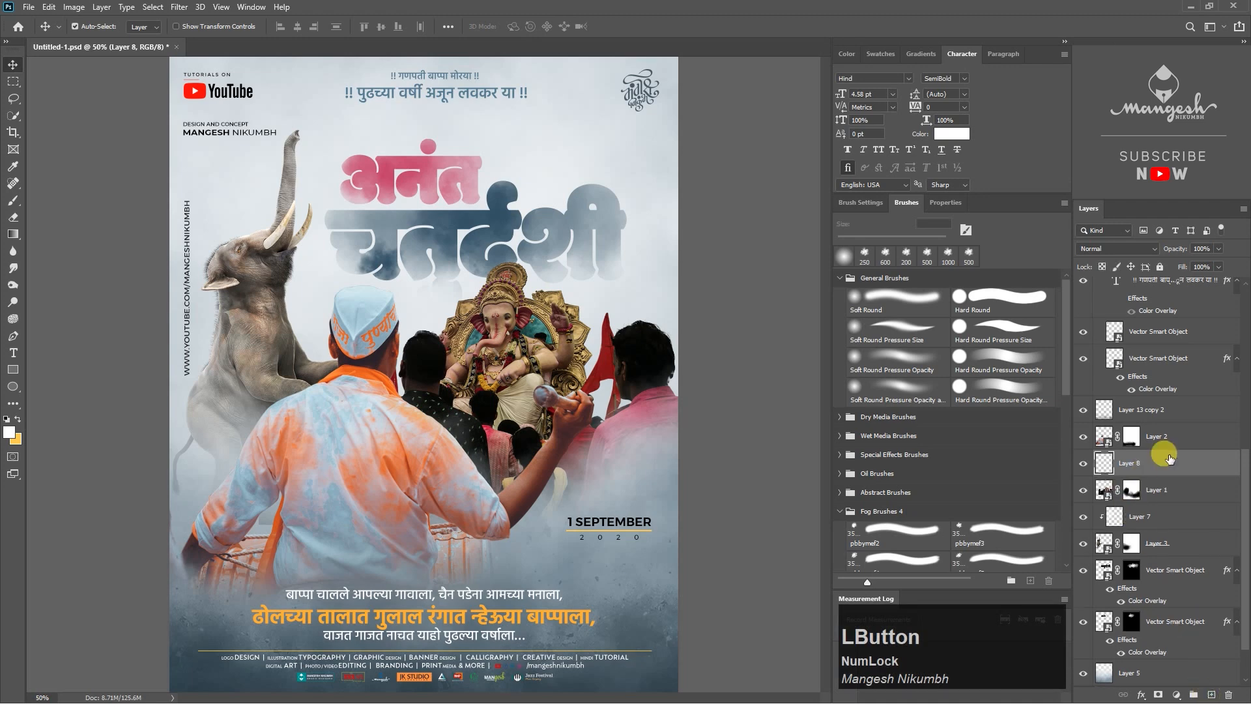
pyautogui.rightClick(1166, 459)
pyautogui.click(1051, 402)
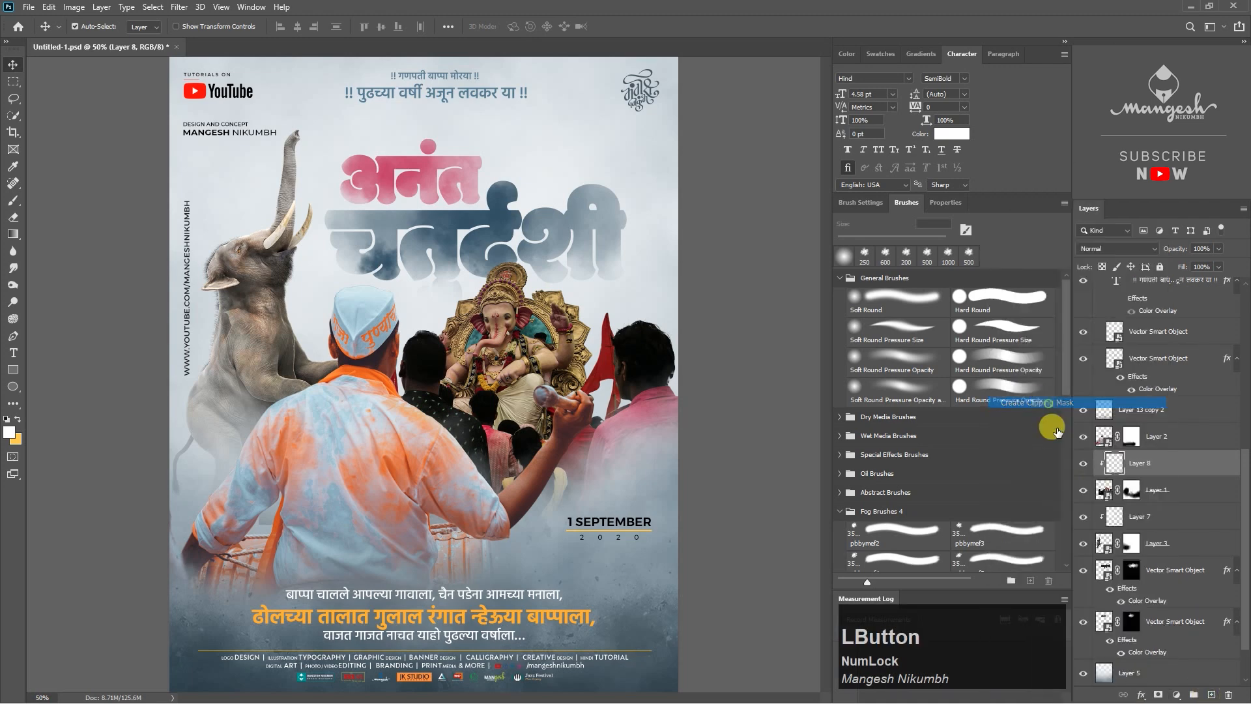
pyautogui.click(1108, 249)
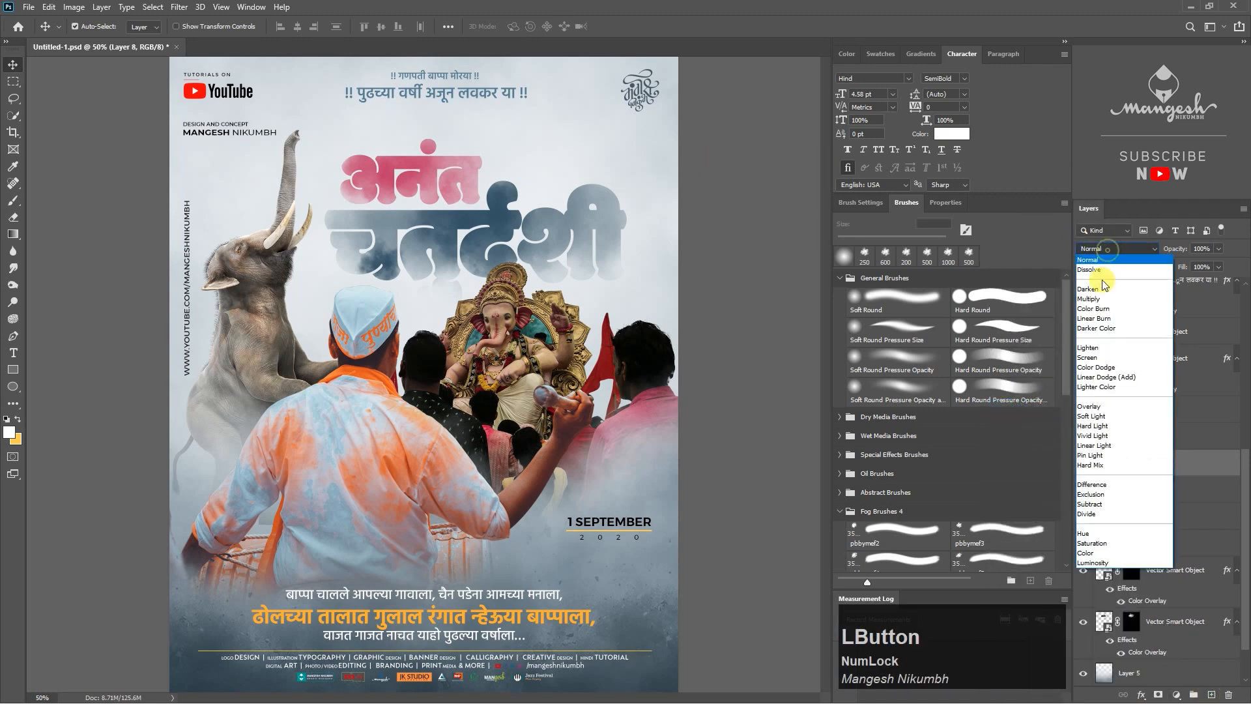
pyautogui.click(1089, 406)
pyautogui.click(19, 204)
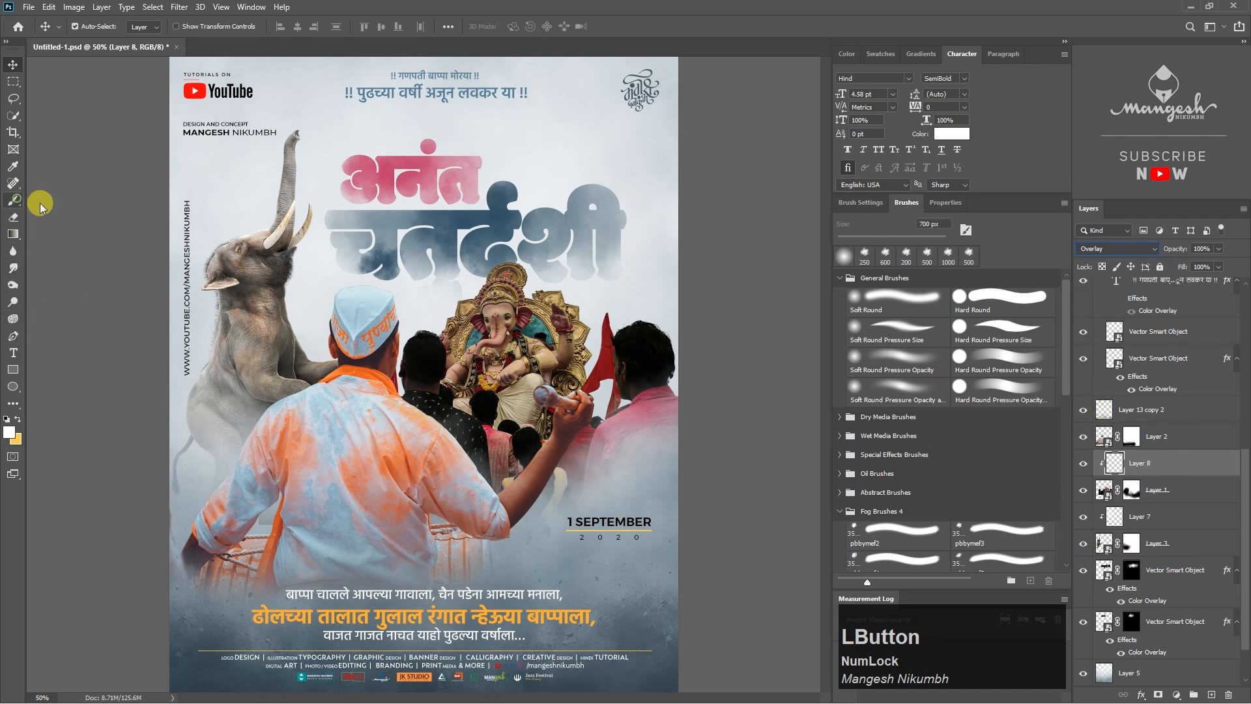
# Step: Paint white highlights over the figures on the layer clipped to Layer 1, reducing the brush to 250 px
pyautogui.moveTo(422, 255)
pyautogui.mouseDown()
pyautogui.moveTo(337, 227)
pyautogui.moveTo(341, 189)
pyautogui.moveTo(293, 331)
pyautogui.moveTo(315, 286)
pyautogui.moveTo(429, 370)
pyautogui.moveTo(548, 268)
pyautogui.mouseUp()
pyautogui.press('[')
pyautogui.press('[')
pyautogui.press('[')
pyautogui.press('[')
pyautogui.press('[')
pyautogui.moveTo(613, 344); pyautogui.dragTo(610, 304)
# Step: Set the brush to 96% opacity and 100% flow and paint stronger highlights on the foreground man and the crowd
pyautogui.click(299, 26)
pyautogui.moveTo(296, 41); pyautogui.dragTo(323, 41)
pyautogui.click(382, 26)
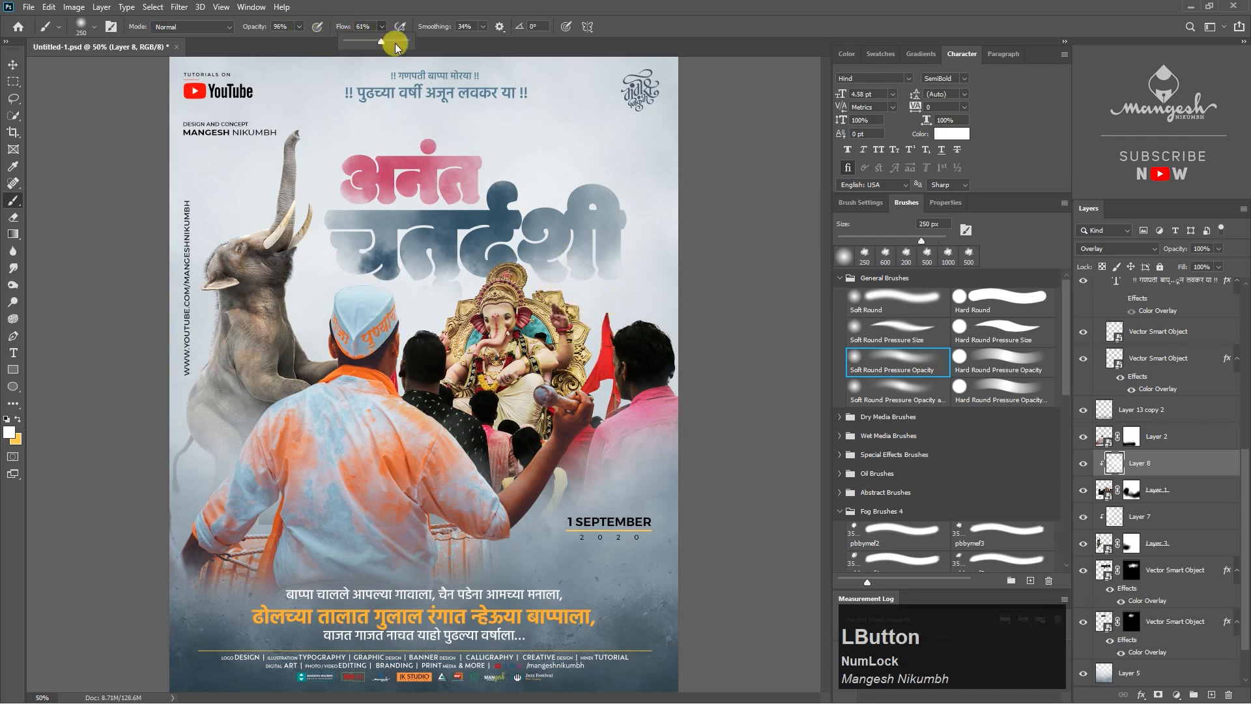
pyautogui.click(378, 348)
pyautogui.moveTo(380, 345); pyautogui.dragTo(393, 319)
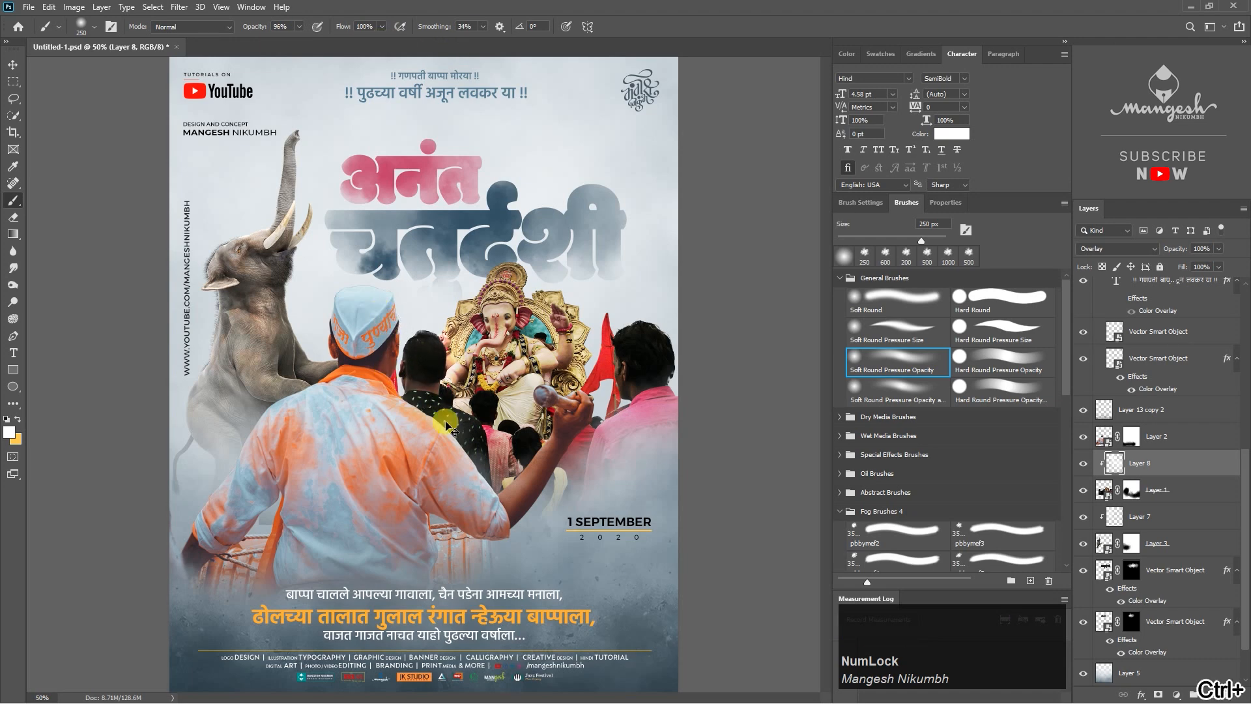
pyautogui.hotkey('ctrl', '+')
pyautogui.click(554, 454)
pyautogui.click(506, 430)
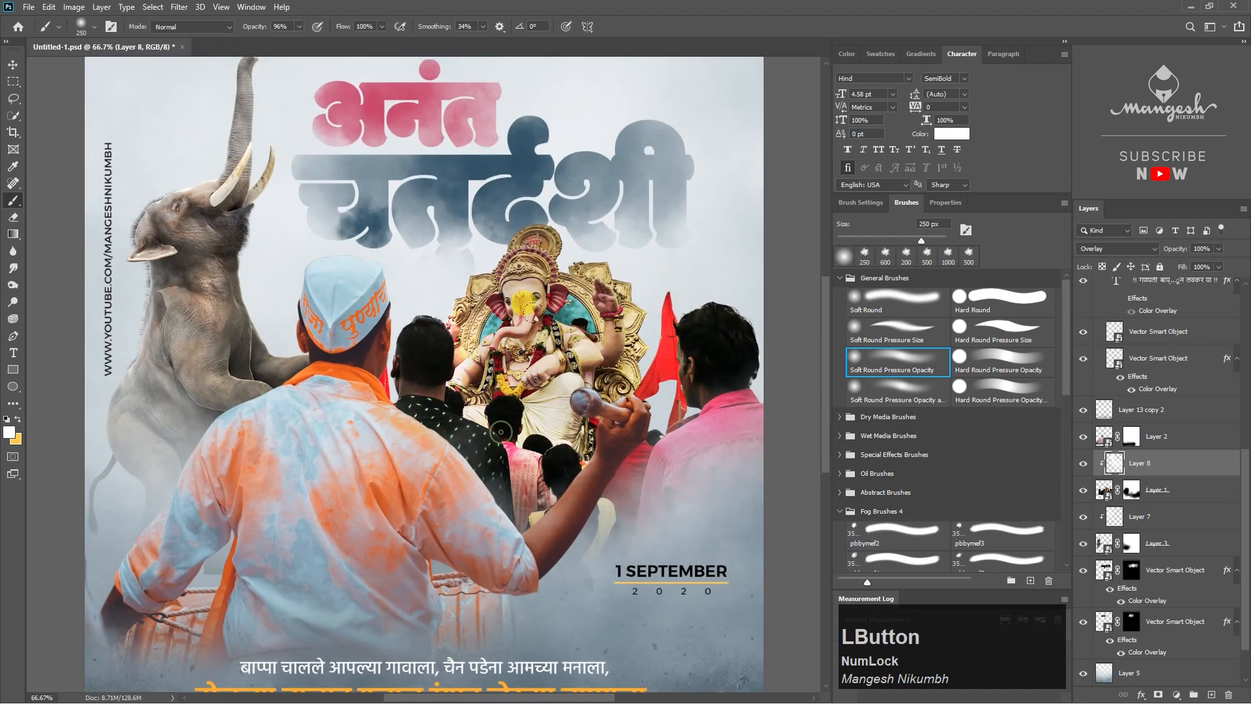
# Step: Add softer highlights around the Ganesh idol with the brush at 52% opacity, 56% flow and 500 px
pyautogui.hotkey('ctrl', '-')
pyautogui.click(382, 26)
pyautogui.click(358, 40)
pyautogui.click(299, 27)
pyautogui.click(272, 40)
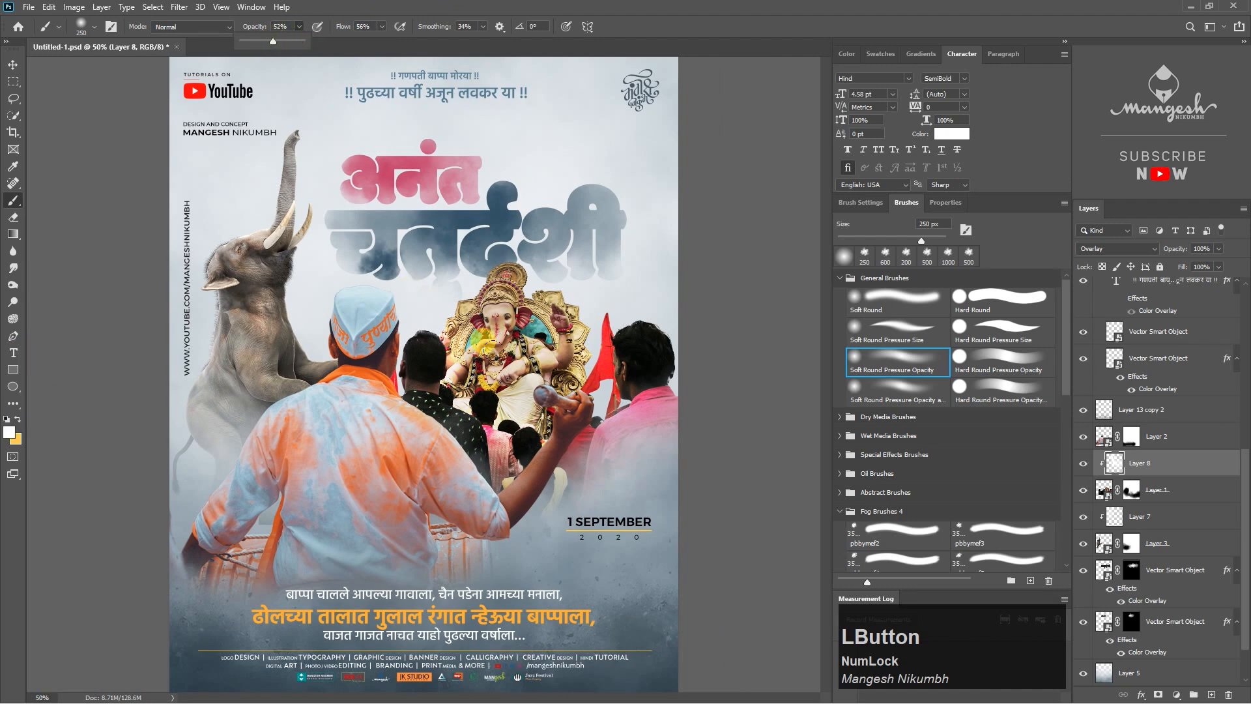
pyautogui.click(492, 296)
pyautogui.press(']')
pyautogui.press(']')
pyautogui.press(']')
pyautogui.click(480, 327)
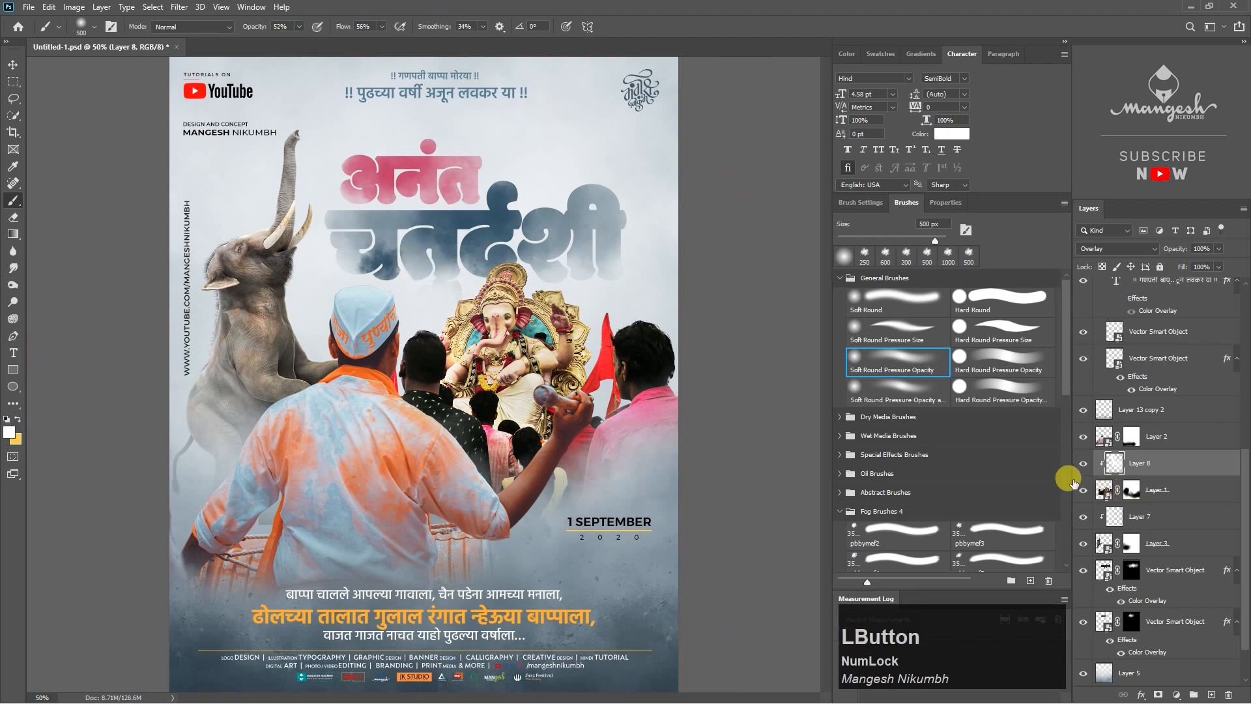
# Step: Lower the opacity of Layer 8 to 63% and compare the figures with the highlight layer hidden and shown
pyautogui.click(1080, 466)
pyautogui.click(1080, 466)
pyautogui.click(1080, 465)
pyautogui.click(1081, 465)
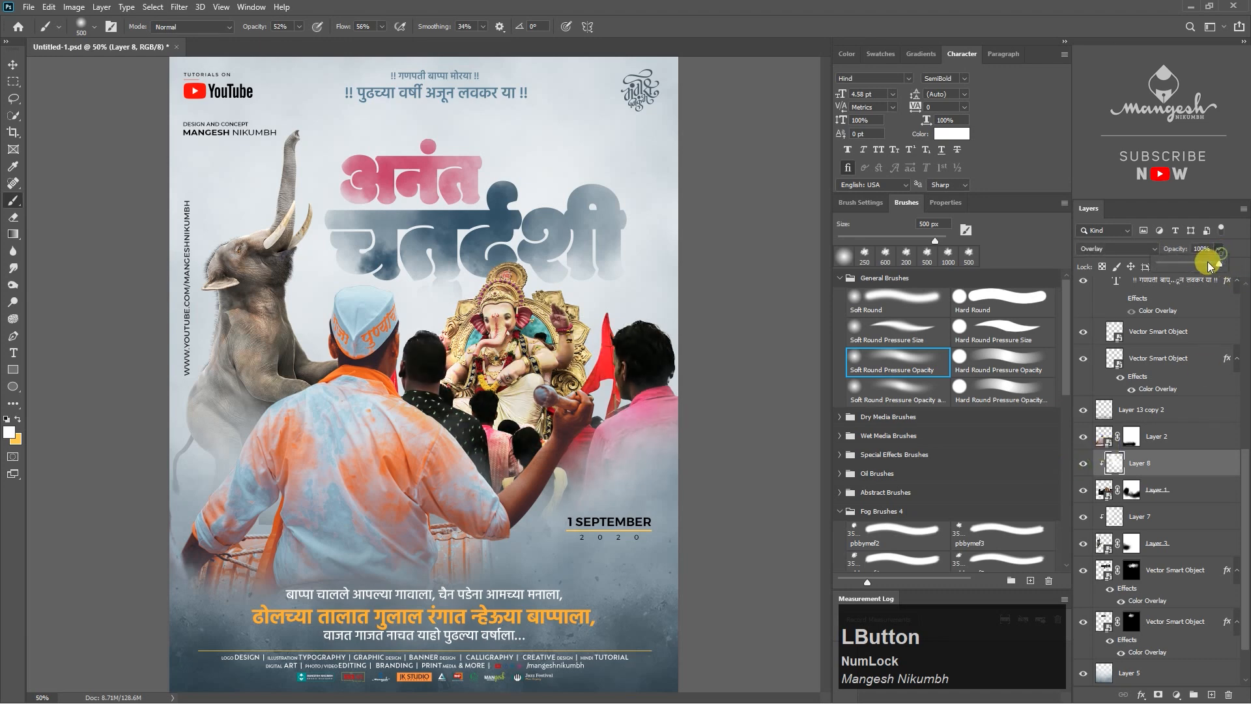
pyautogui.click(1081, 466)
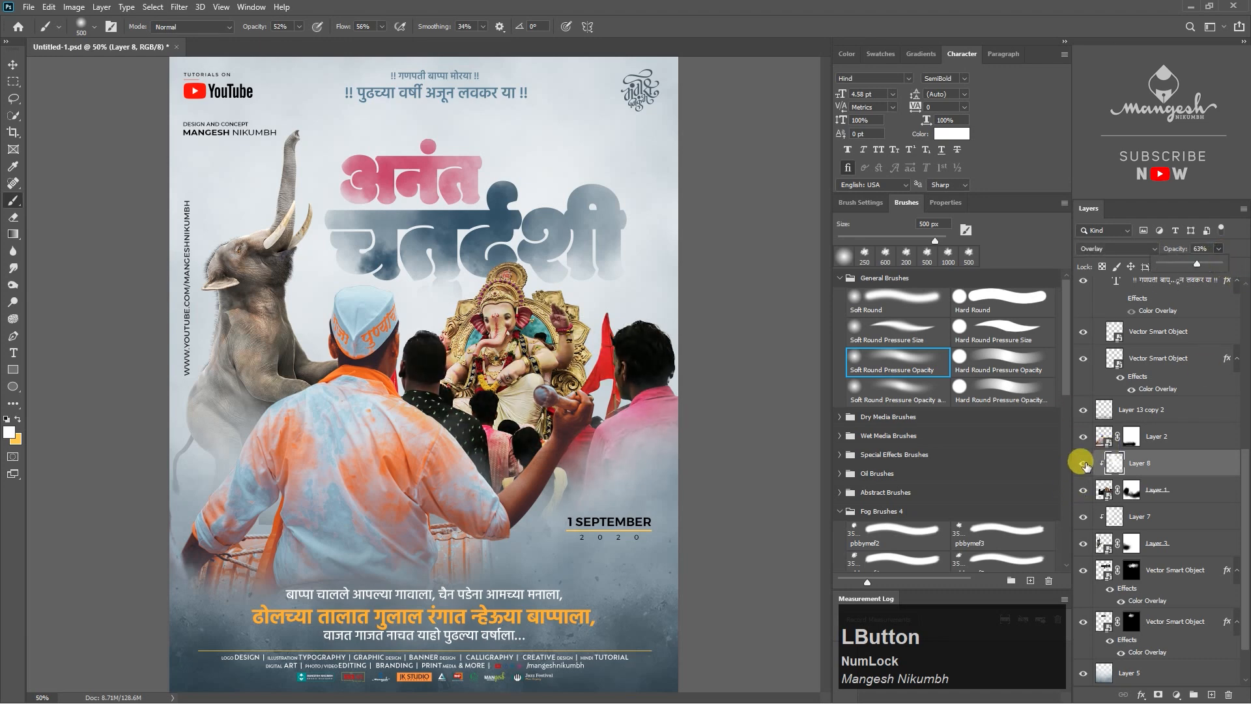
pyautogui.click(1083, 465)
pyautogui.click(1083, 465)
# Step: Add a new layer directly above the upper of the heading's two masked Vector Smart Objects, below the elephant
pyautogui.press('v')
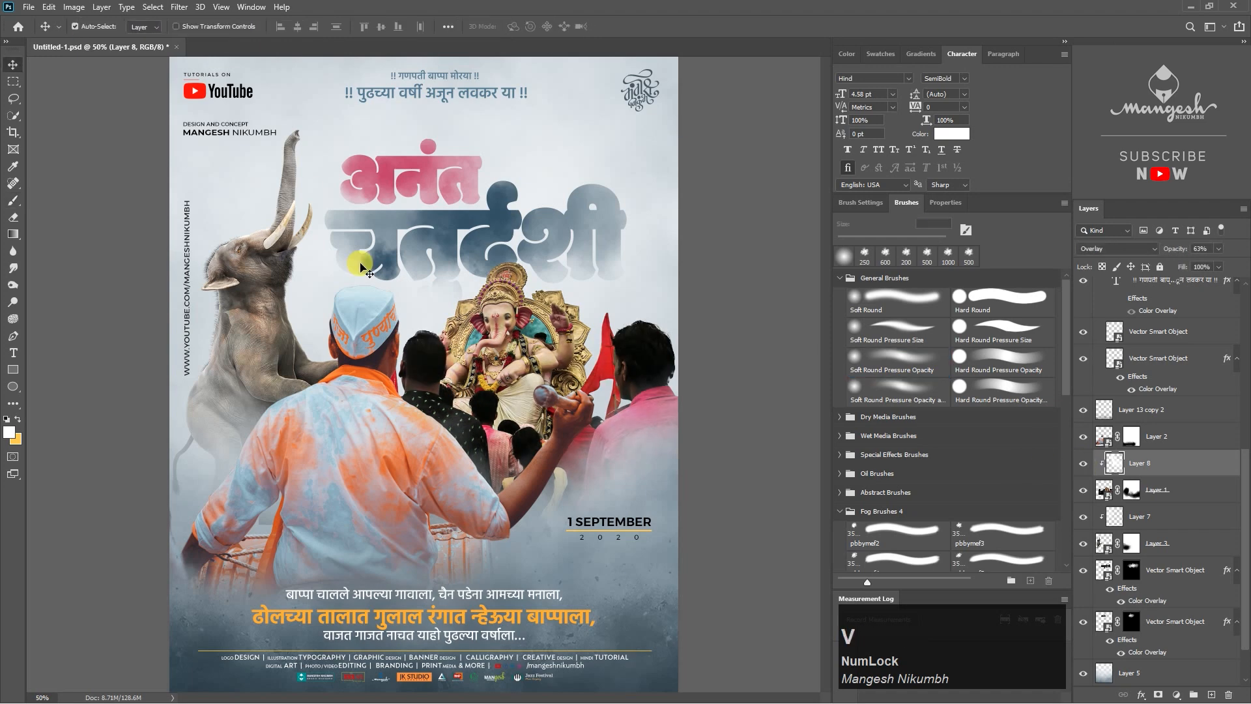
pyautogui.hotkey('ctrl', '-')
pyautogui.hotkey('ctrl', '+')
pyautogui.scroll(-1, 1169, 517)
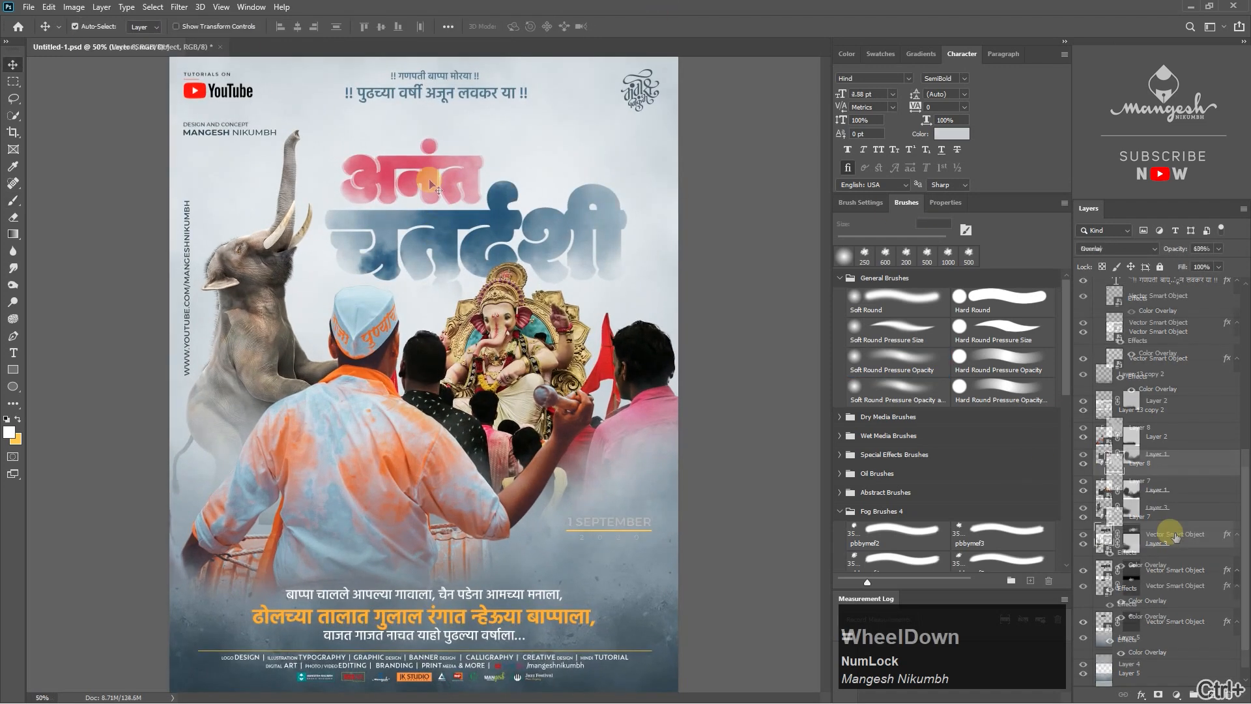
pyautogui.click(1169, 531)
pyautogui.click(1210, 695)
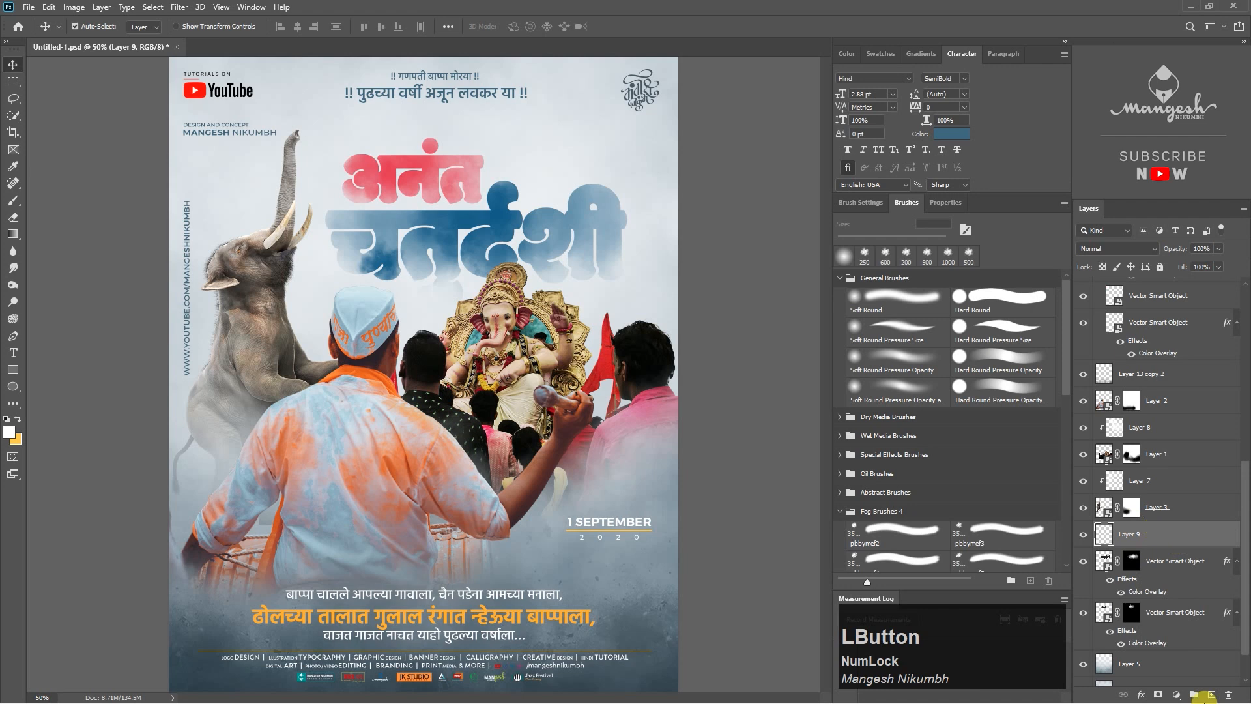
# Step: Draw a large white Registration Target 2 custom shape in Shape mode, centred behind the elephant and the people
pyautogui.rightClick(12, 386)
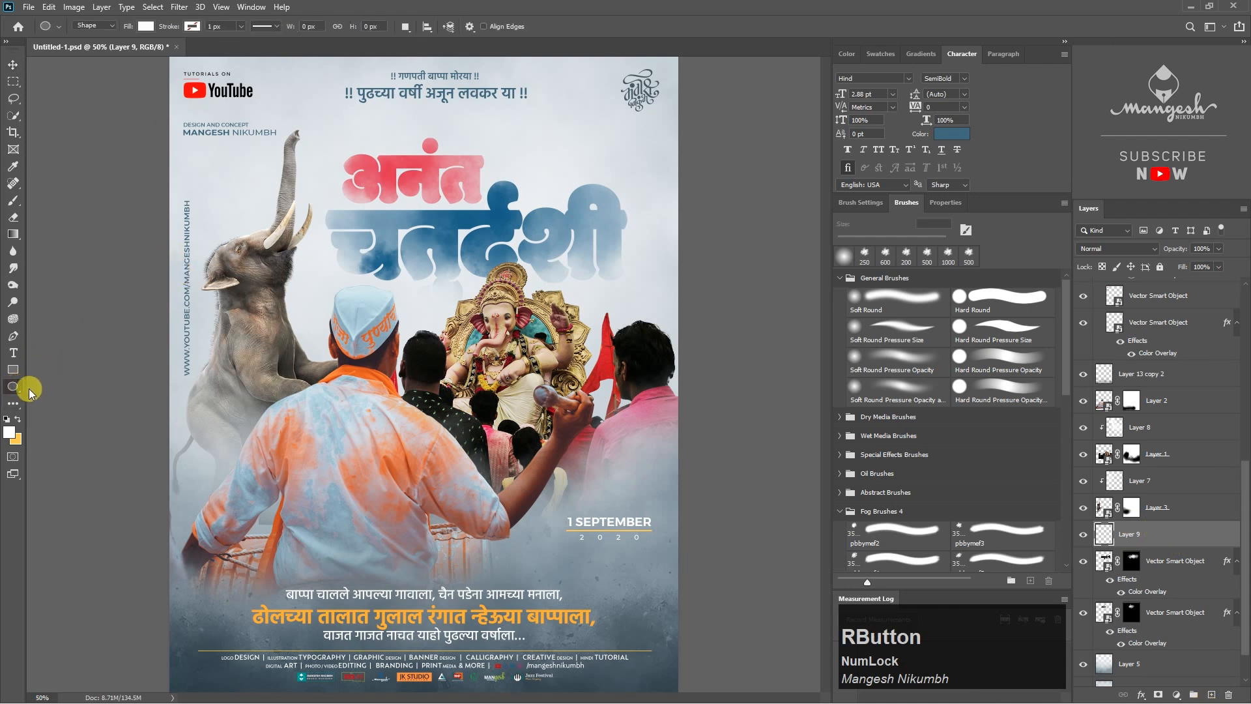
pyautogui.click(72, 436)
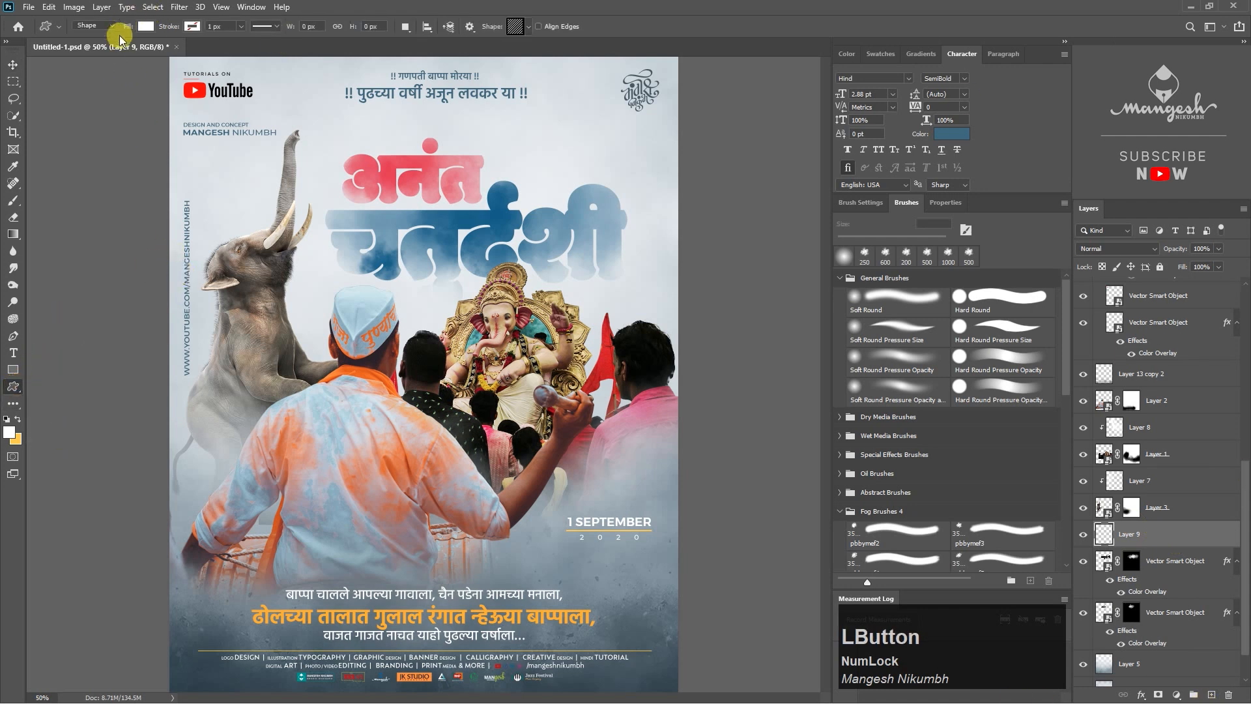
pyautogui.rightClick(285, 241)
pyautogui.click(289, 396)
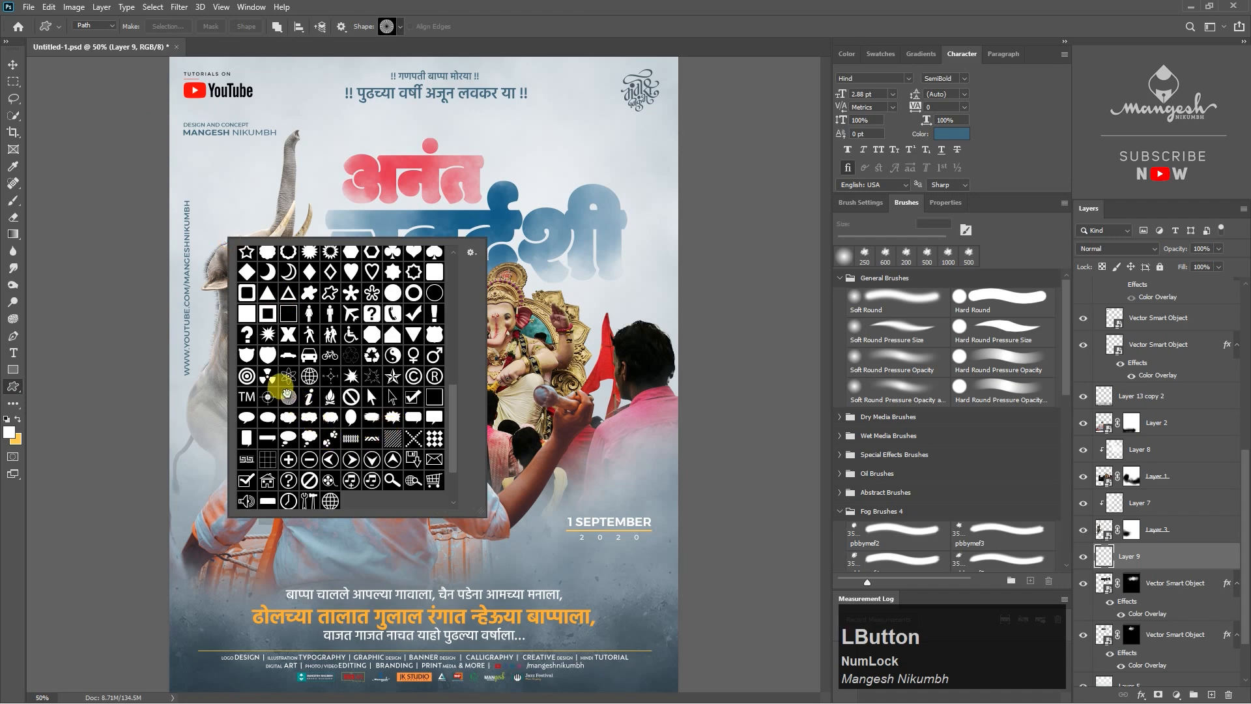
pyautogui.press('Return')
pyautogui.click(94, 26)
pyautogui.click(105, 46)
pyautogui.moveTo(183, 102)
pyautogui.mouseDown()
pyautogui.moveTo(685, 498)
pyautogui.moveTo(653, 570)
pyautogui.mouseUp()
# Step: Scale up the sunburst shape with Free Transform until its rays cover the whole poster
pyautogui.click(12, 64)
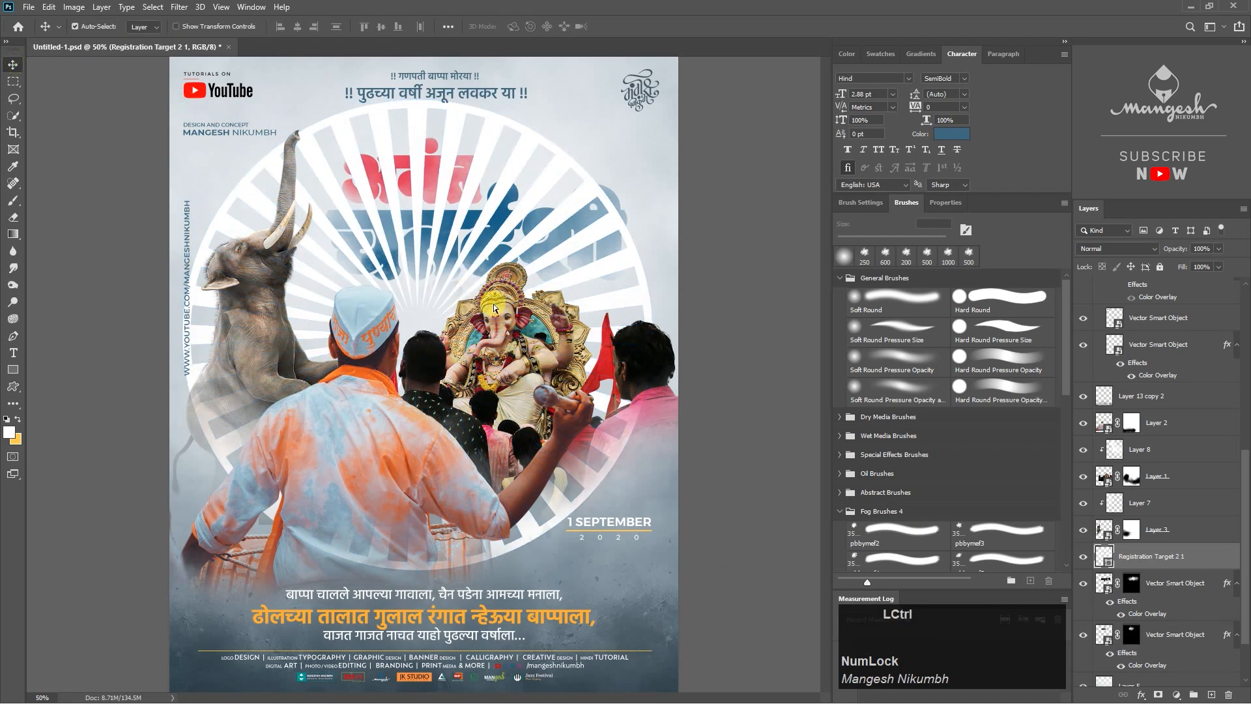
pyautogui.hotkey('ctrl', 't')
pyautogui.hotkey('ctrl', '-')
pyautogui.moveTo(585, 350)
pyautogui.mouseDown()
pyautogui.moveTo(548, 350)
pyautogui.moveTo(573, 349)
pyautogui.mouseUp()
pyautogui.press('Return')
pyautogui.hotkey('ctrl', '+')
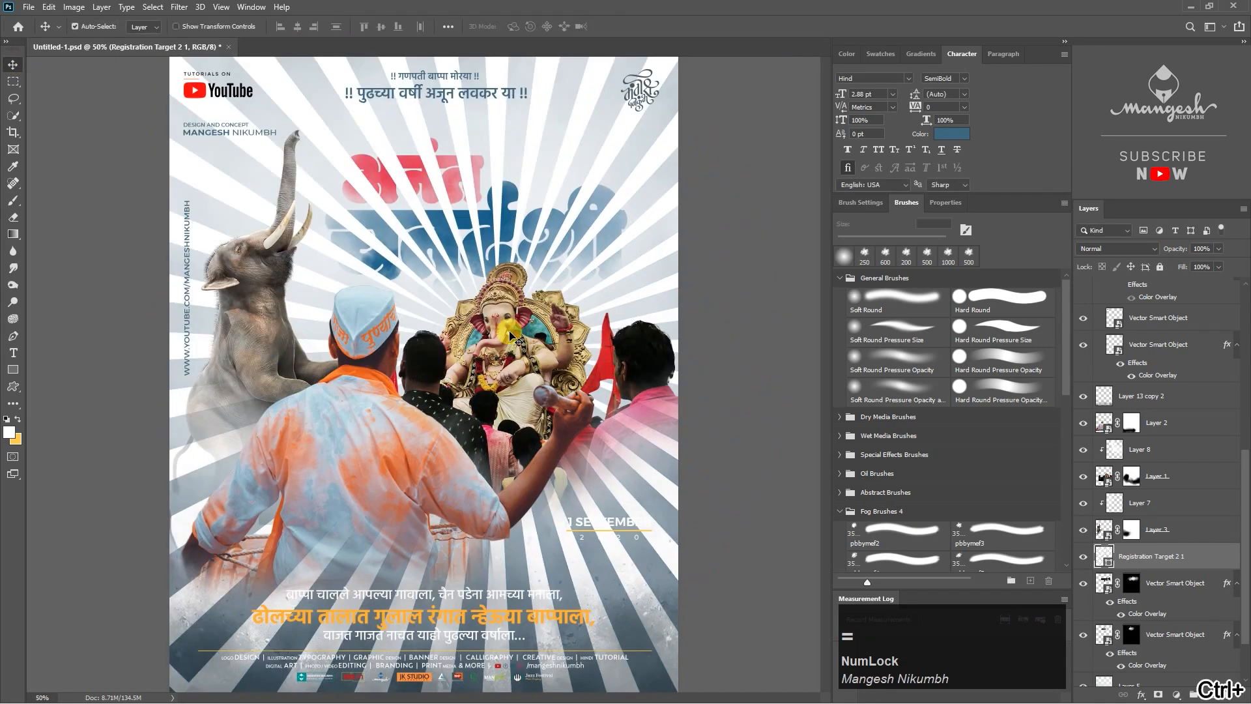
# Step: Add a mask to the sunburst layer and fade the rays with a 500 px soft brush in black
pyautogui.click(1156, 693)
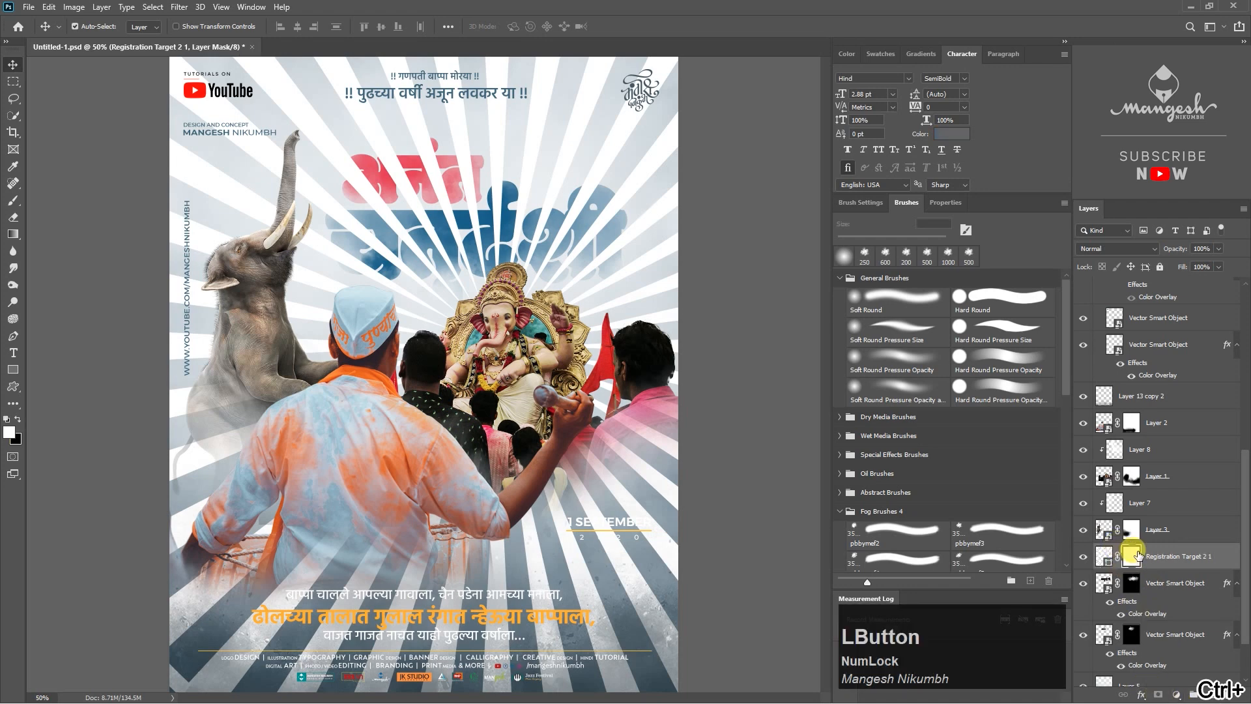
pyautogui.click(17, 419)
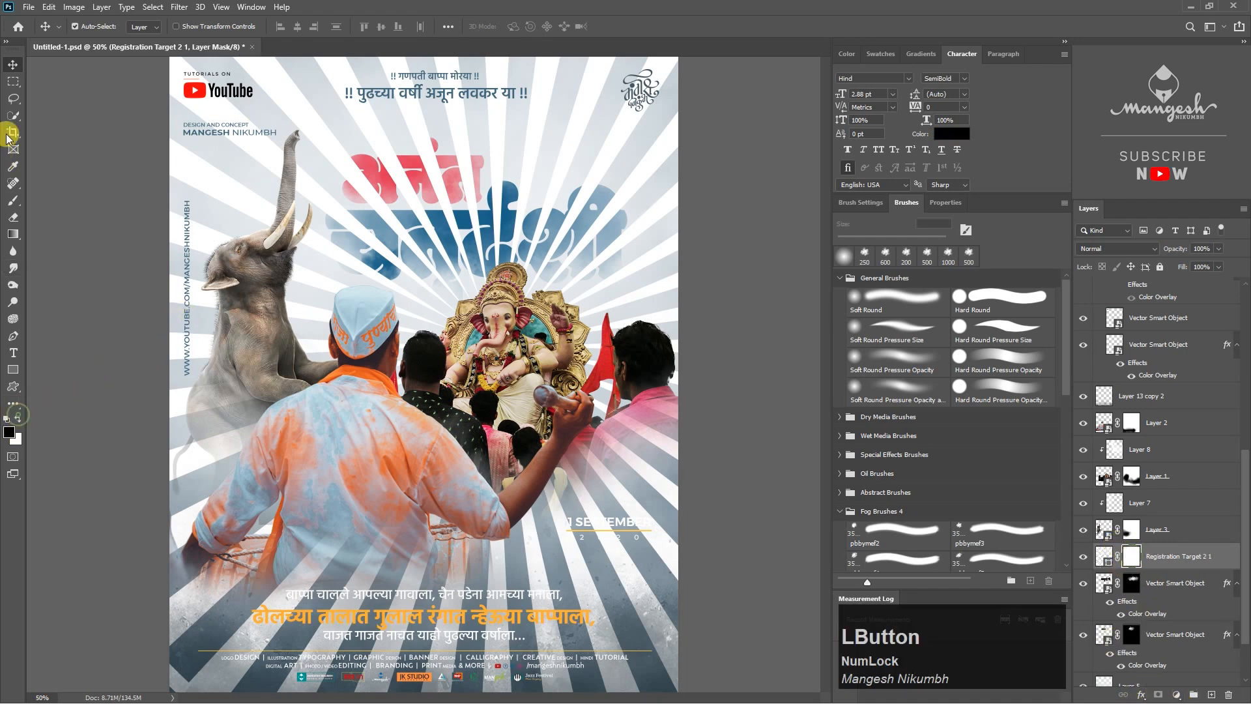
pyautogui.click(13, 199)
pyautogui.moveTo(386, 234); pyautogui.dragTo(439, 288)
pyautogui.hotkey('ctrl', '-')
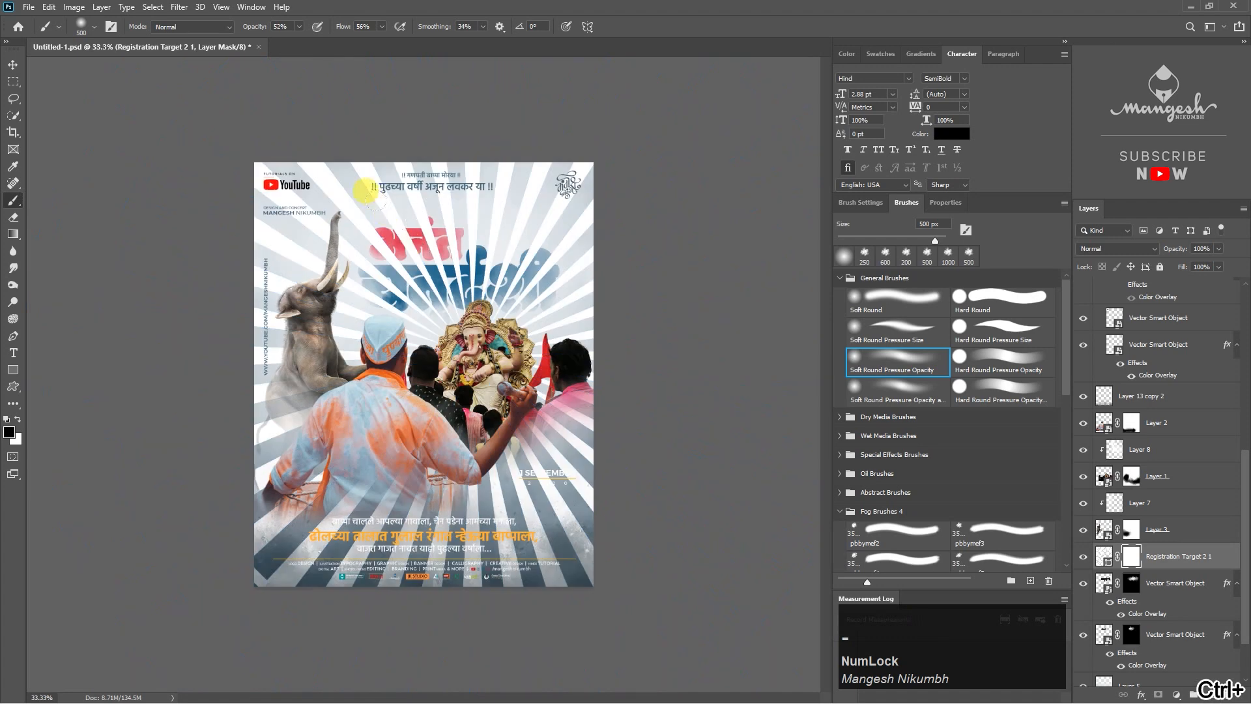
pyautogui.moveTo(374, 200); pyautogui.dragTo(222, 176)
pyautogui.moveTo(319, 447)
pyautogui.mouseDown()
pyautogui.moveTo(226, 383)
pyautogui.moveTo(365, 554)
pyautogui.moveTo(449, 514)
pyautogui.moveTo(522, 509)
pyautogui.moveTo(586, 463)
pyautogui.mouseUp()
# Step: Fade the outer and lower rays on the mask with the pbbymef3 fog brush at 1500 px, 85% opacity and 89% flow
pyautogui.moveTo(298, 27); pyautogui.dragTo(399, 34)
pyautogui.click(840, 280)
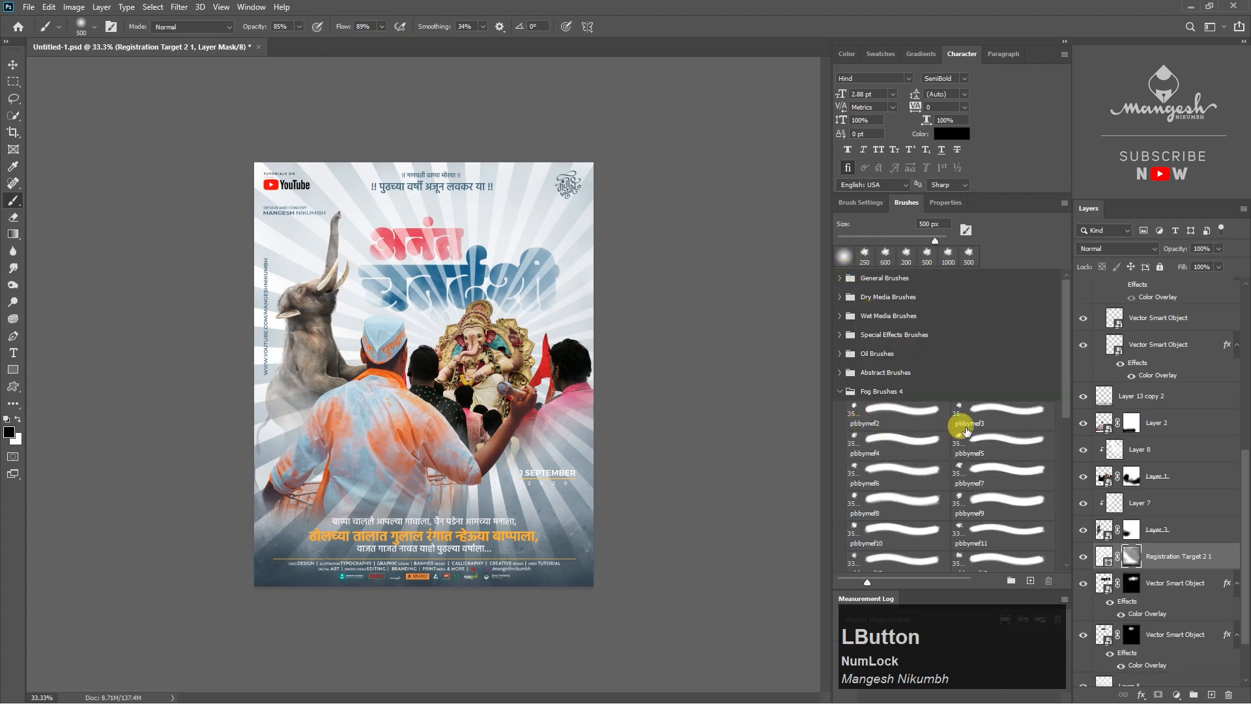
pyautogui.click(979, 411)
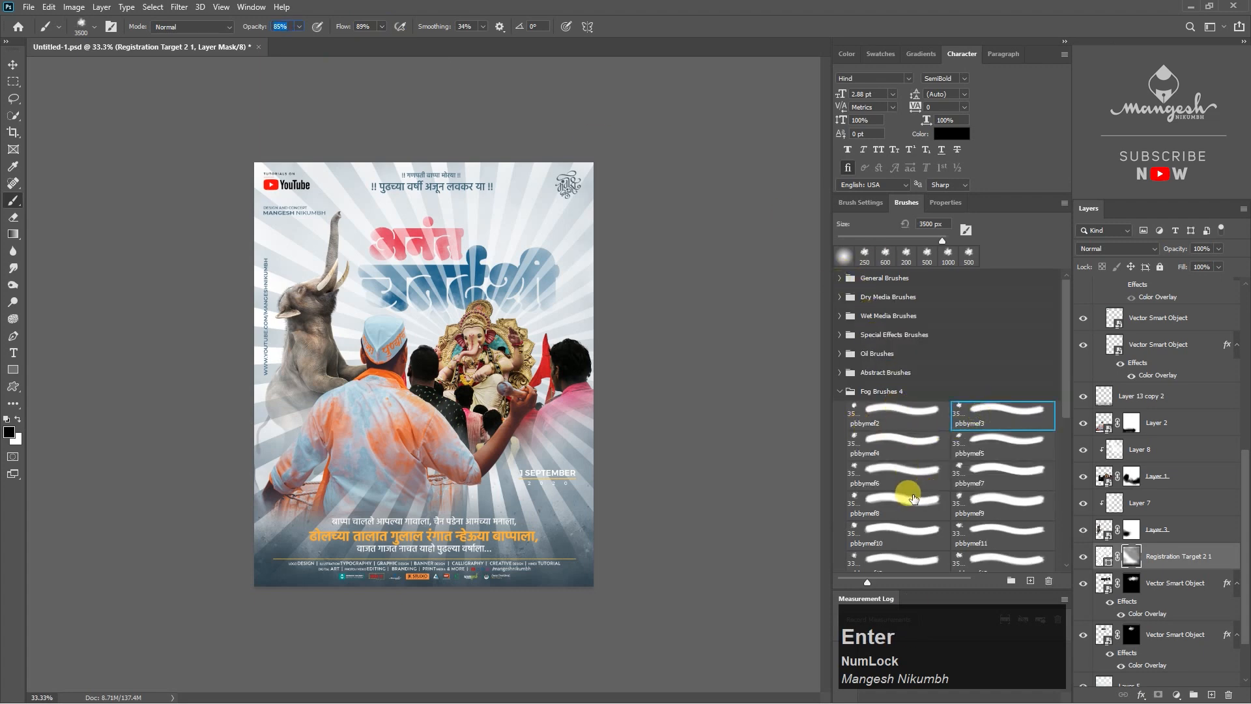
pyautogui.click(551, 531)
pyautogui.hotkey('ctrl', 'z')
pyautogui.press('[')
pyautogui.press('[')
pyautogui.press('[')
pyautogui.press('[')
pyautogui.moveTo(574, 546); pyautogui.dragTo(234, 432)
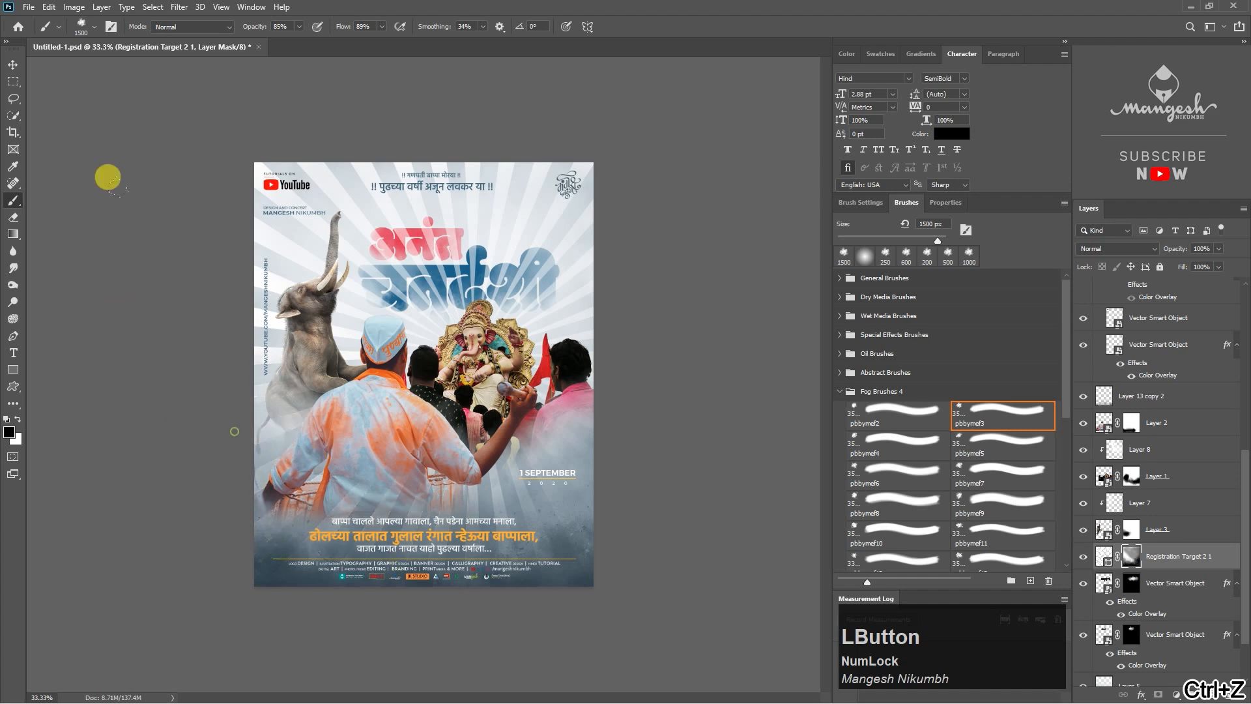
pyautogui.hotkey('ctrl', '=')
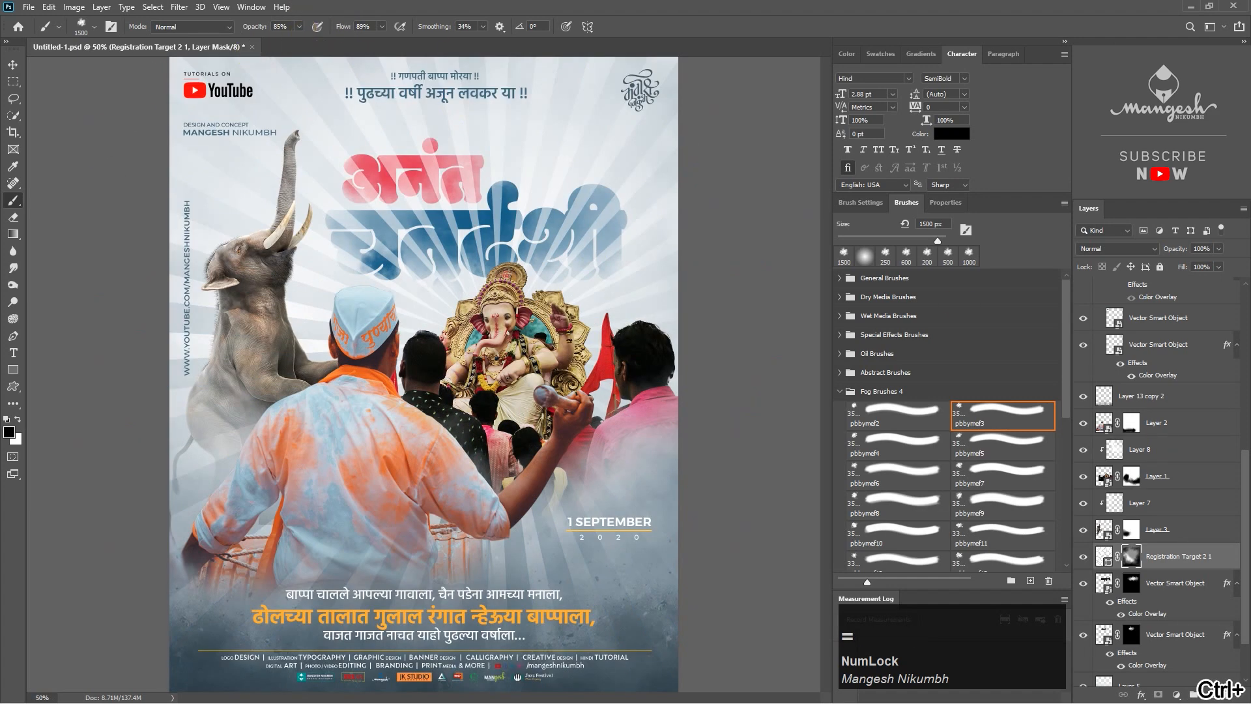
# Step: Soften the rays' mask further with the fog brush at 42% opacity and 41% flow, and compare with the rays hidden
pyautogui.click(381, 26)
pyautogui.moveTo(386, 41); pyautogui.dragTo(274, 43)
pyautogui.click(299, 26)
pyautogui.click(314, 98)
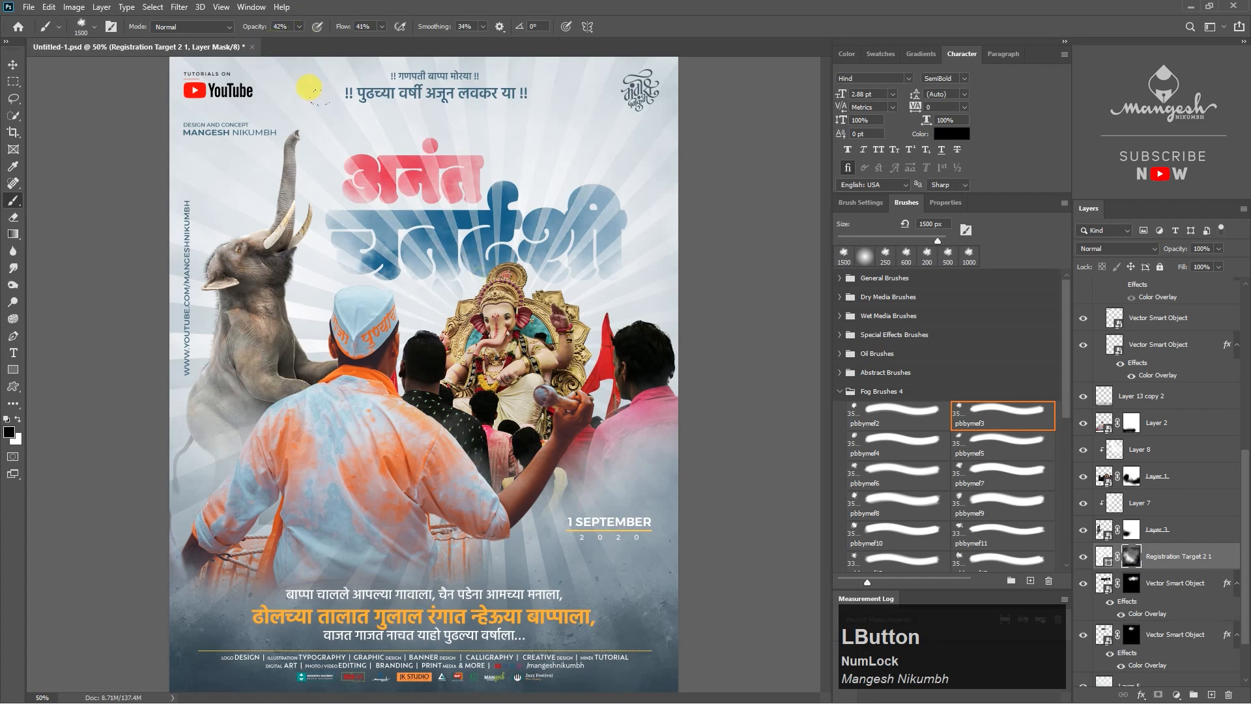
pyautogui.hotkey('ctrl', '-')
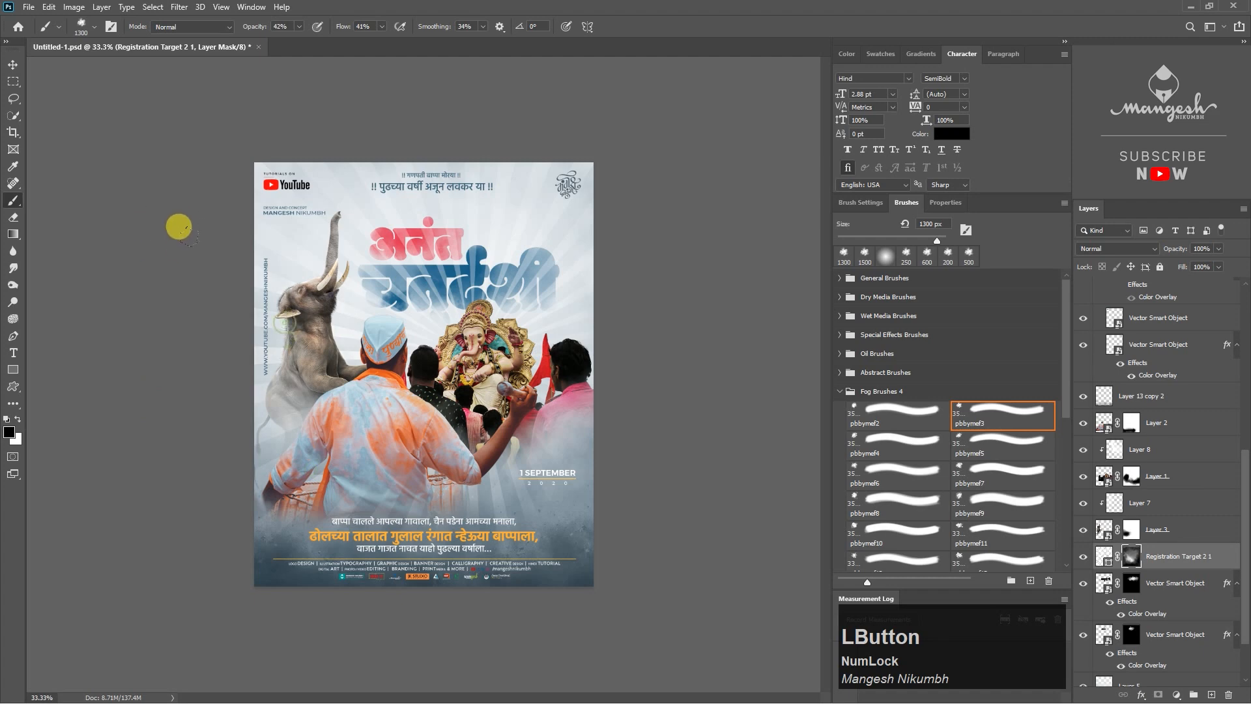
pyautogui.hotkey('ctrl', '+')
pyautogui.click(1084, 555)
pyautogui.click(1083, 556)
pyautogui.press('x')
# Step: Convert the masked sunburst layer to a Smart Object and apply a Gaussian Blur with a 2-pixel radius
pyautogui.rightClick(1207, 554)
pyautogui.click(1138, 177)
pyautogui.click(179, 7)
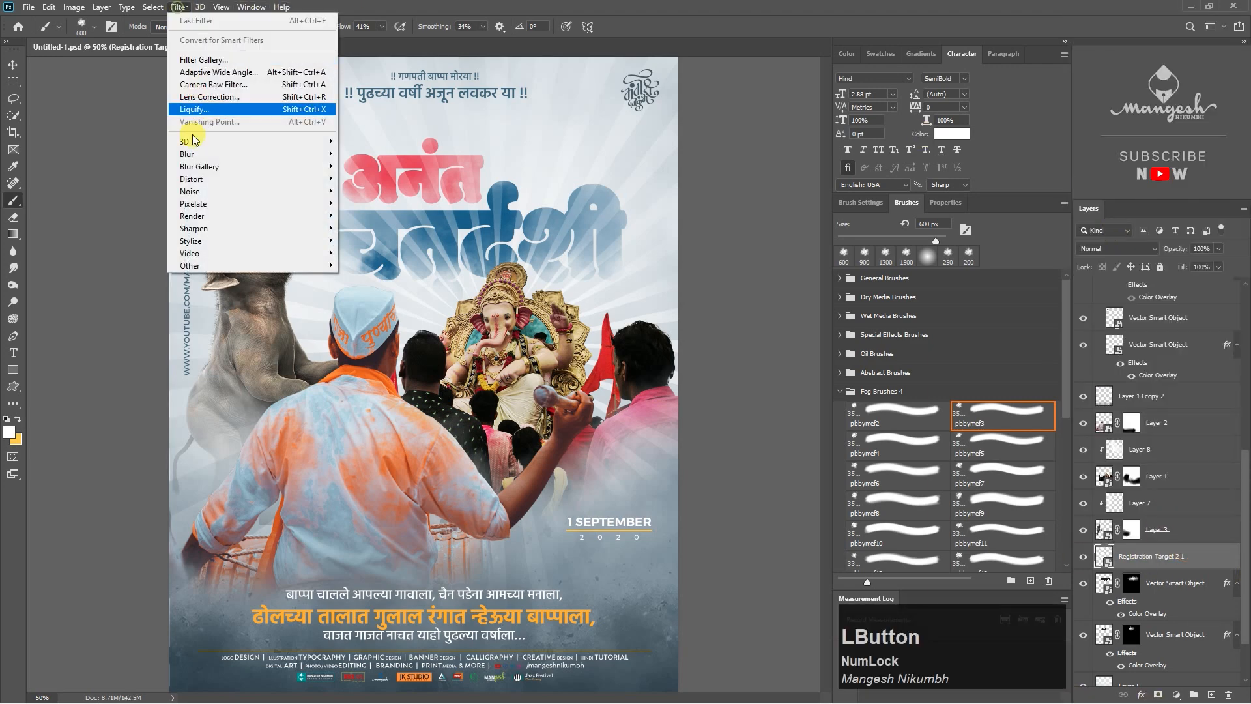
pyautogui.moveTo(189, 154)
pyautogui.click(365, 203)
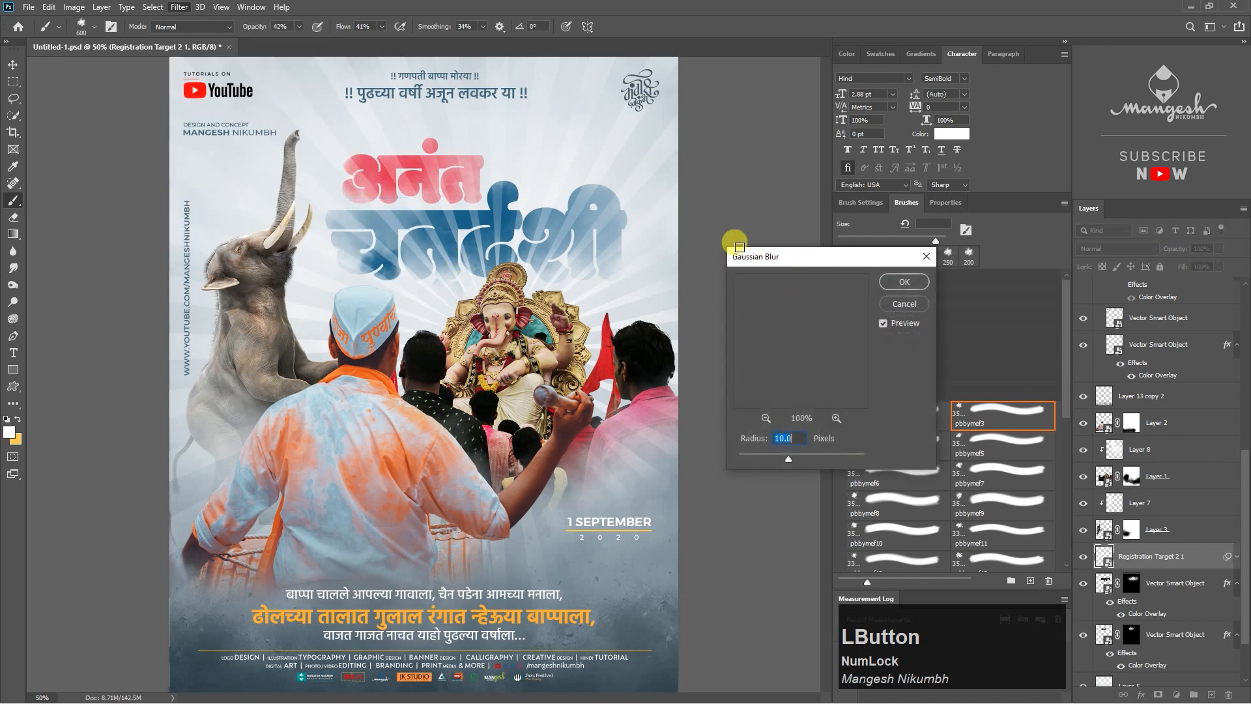
pyautogui.write('2')
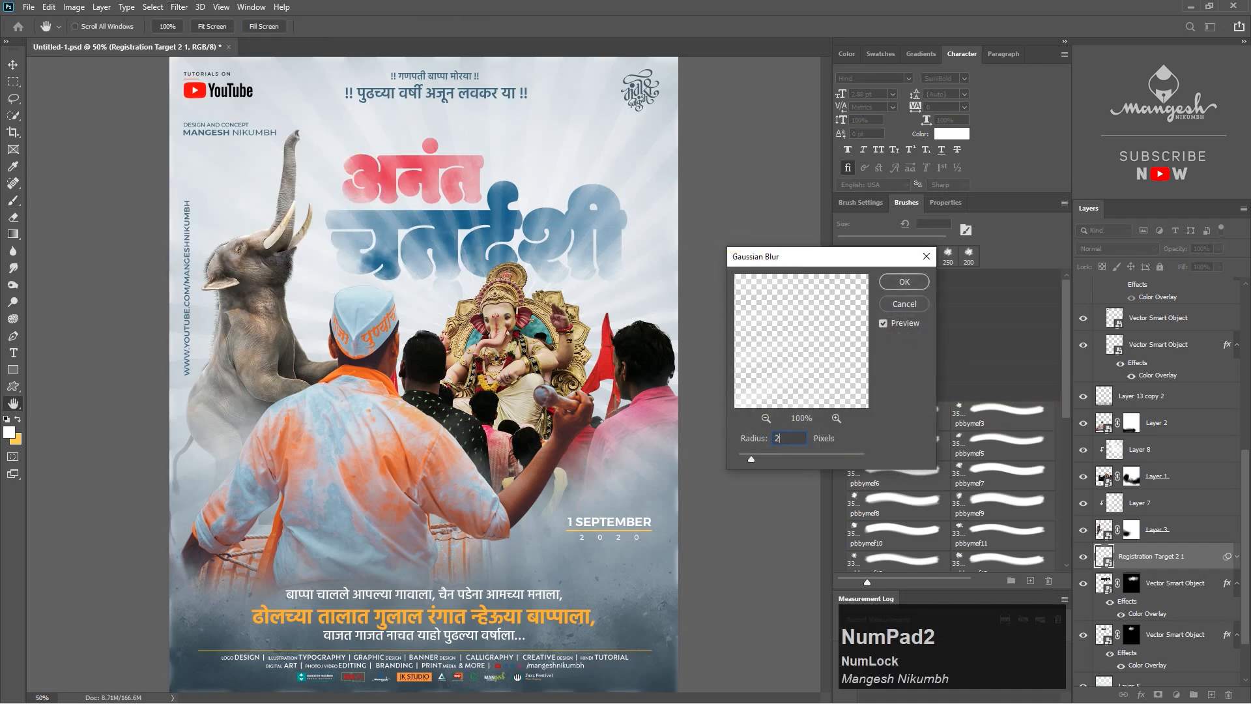
pyautogui.press('Return')
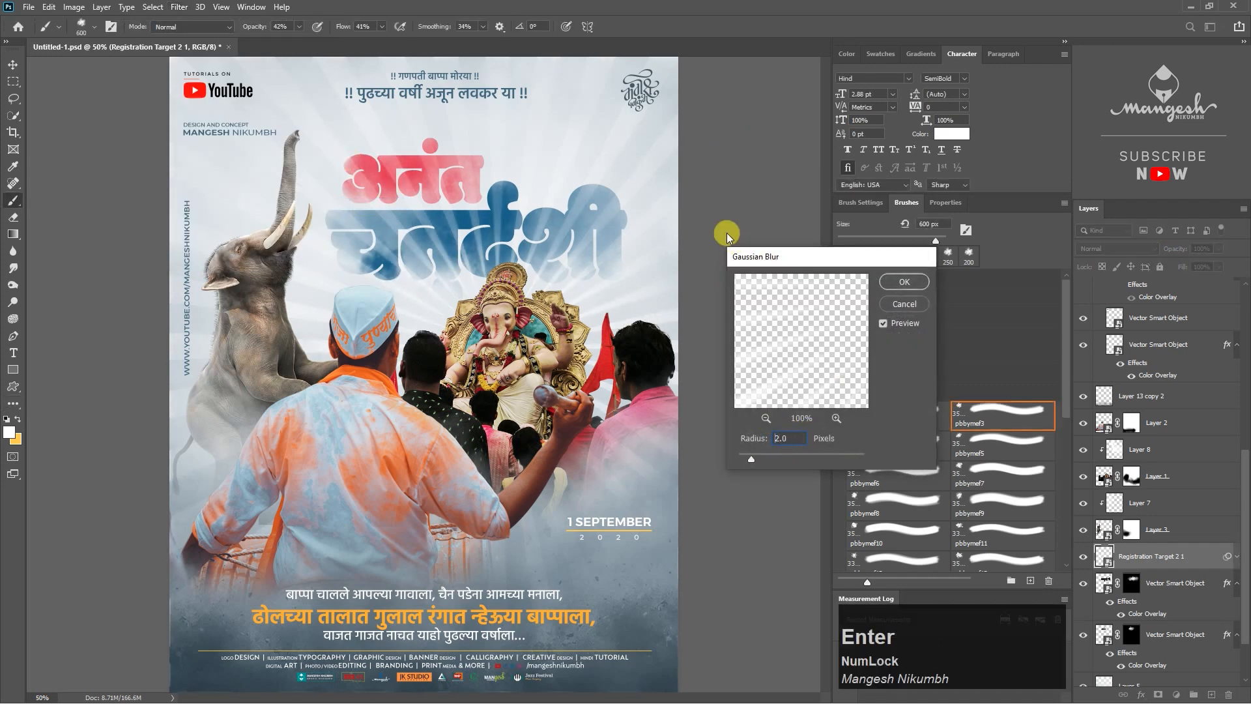
# Step: Set the sunburst layer's blend mode to Overlay and compare the poster with the rays hidden and shown
pyautogui.click(1115, 249)
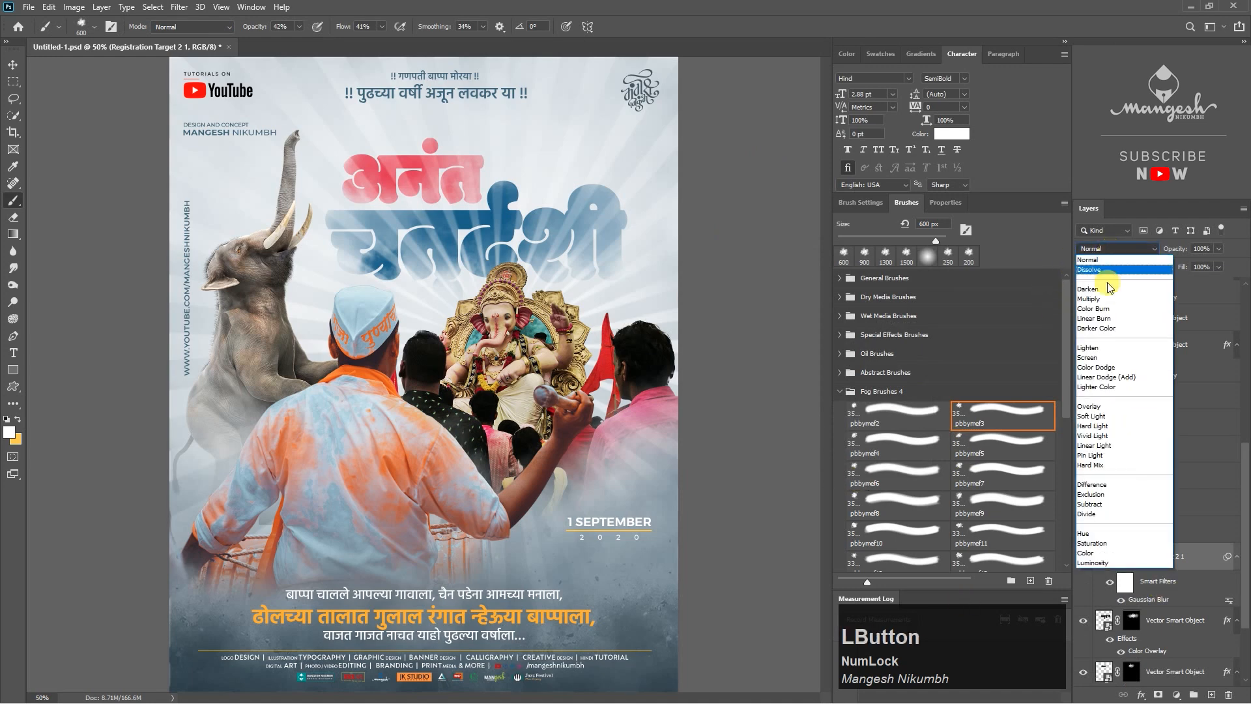
pyautogui.click(1092, 409)
pyautogui.click(1084, 557)
pyautogui.click(1084, 557)
# Step: Check the elephant against the rays by hiding and showing its Layer 3
pyautogui.press('v')
pyautogui.click(263, 312)
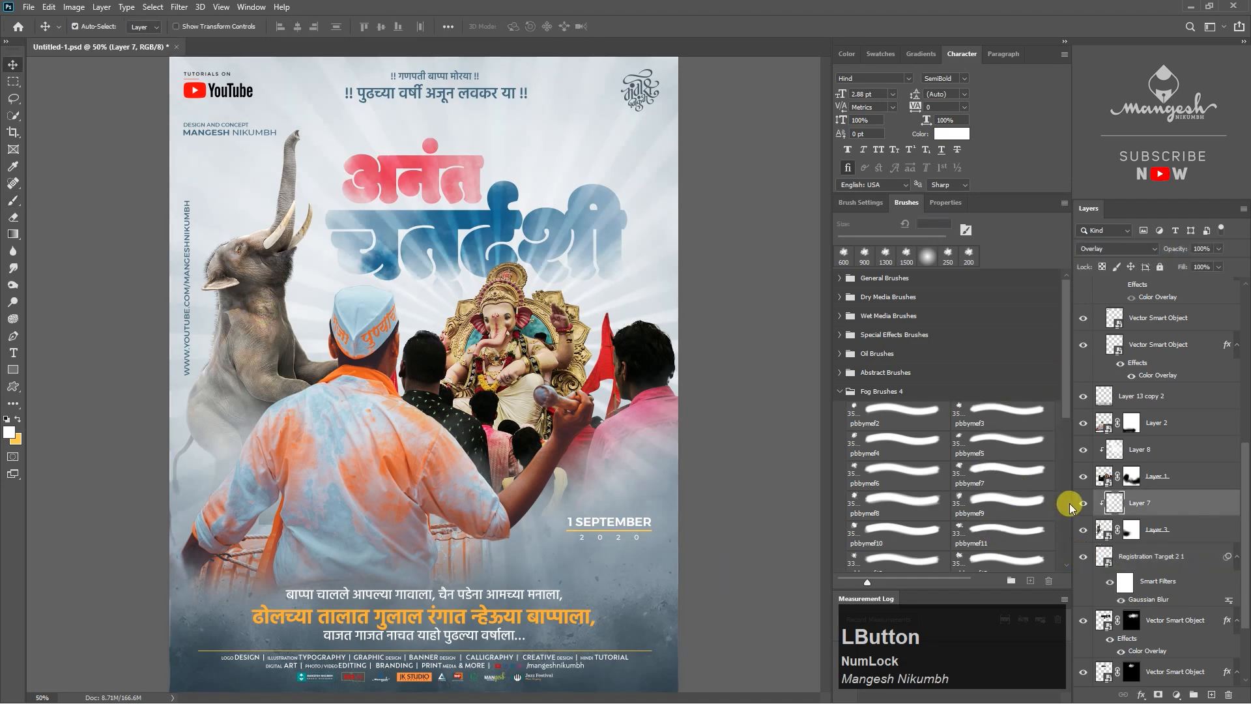
pyautogui.click(1084, 531)
pyautogui.click(1084, 530)
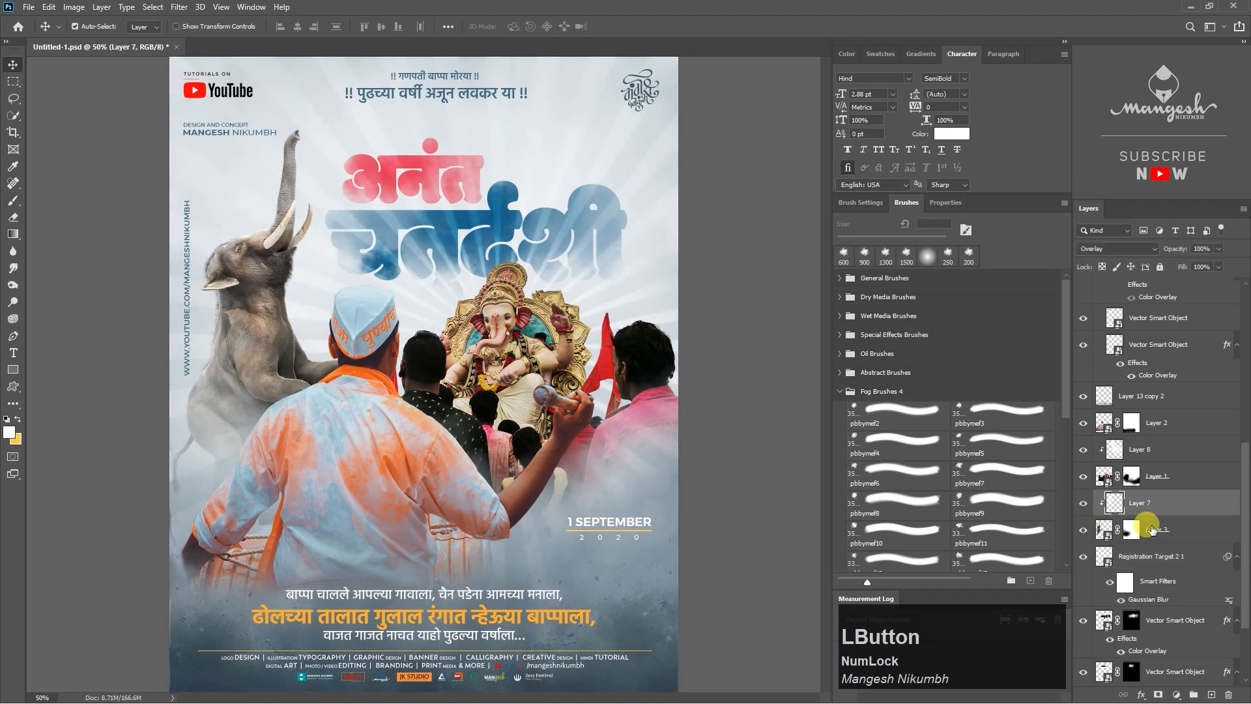
# Step: Add a new layer above the sunburst and marquee-select a thin vertical strip from the trunk's height down to the slogan
pyautogui.click(1156, 559)
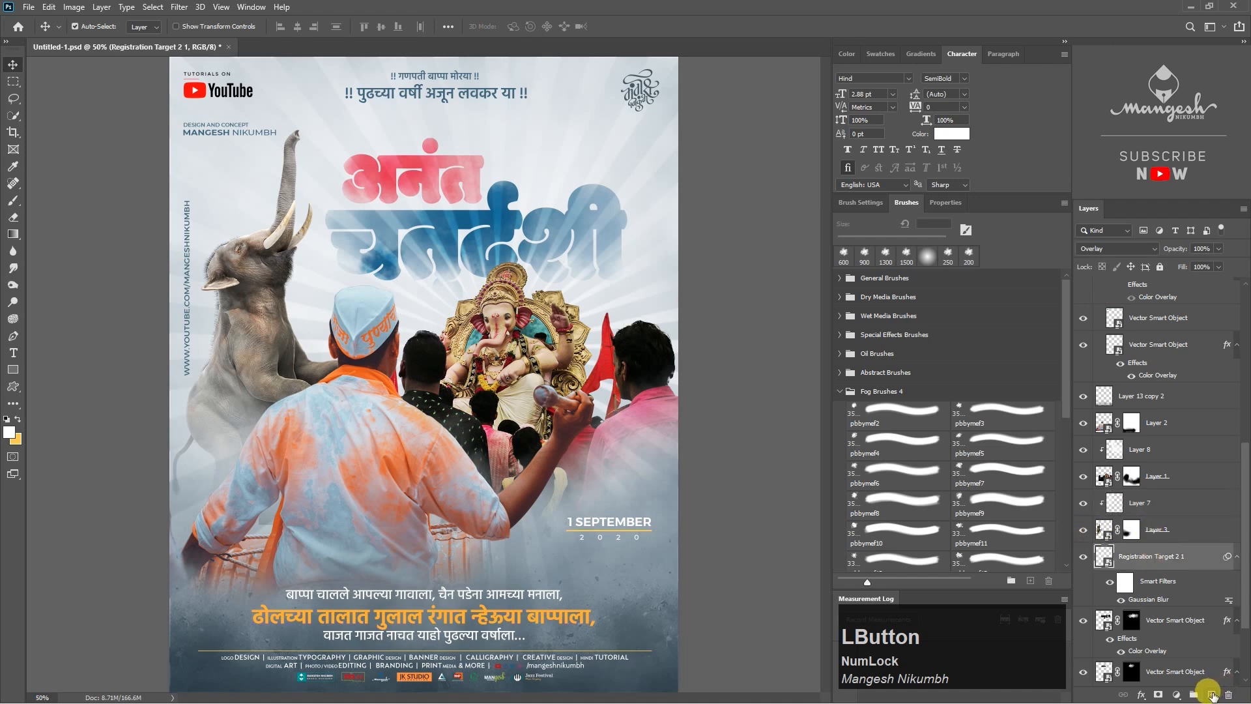
pyautogui.click(1213, 695)
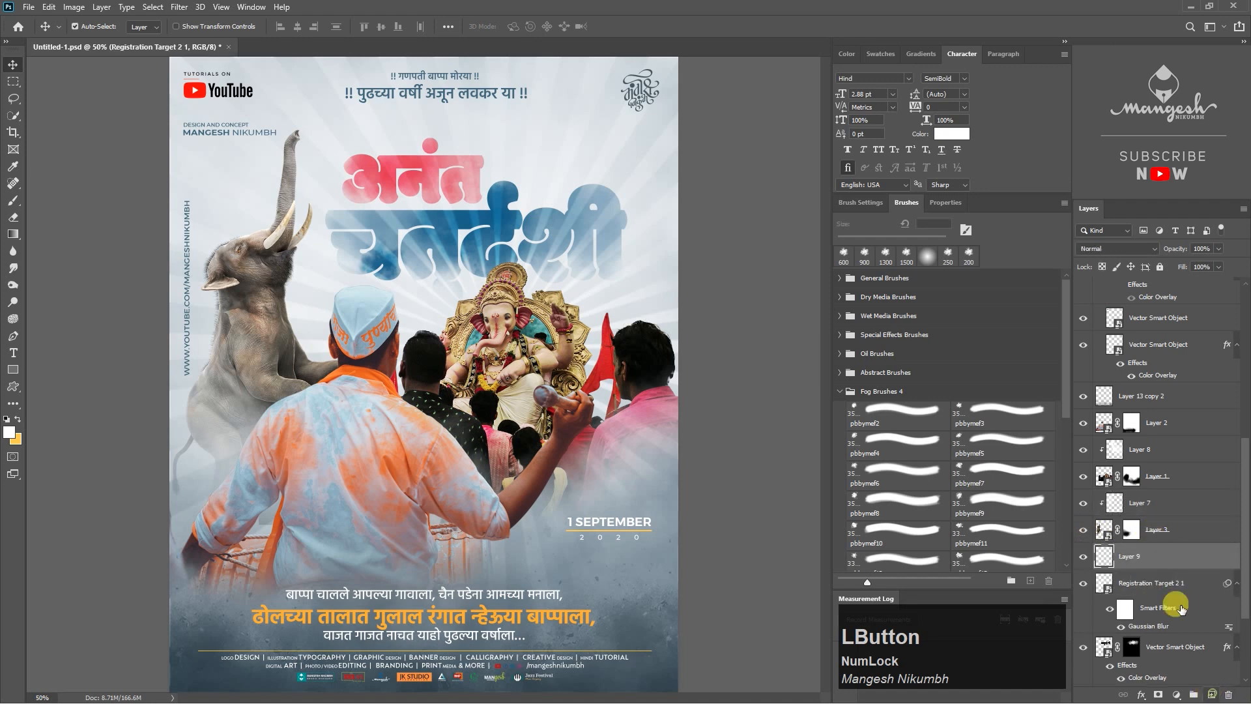
pyautogui.click(14, 89)
pyautogui.moveTo(317, 129); pyautogui.dragTo(319, 604)
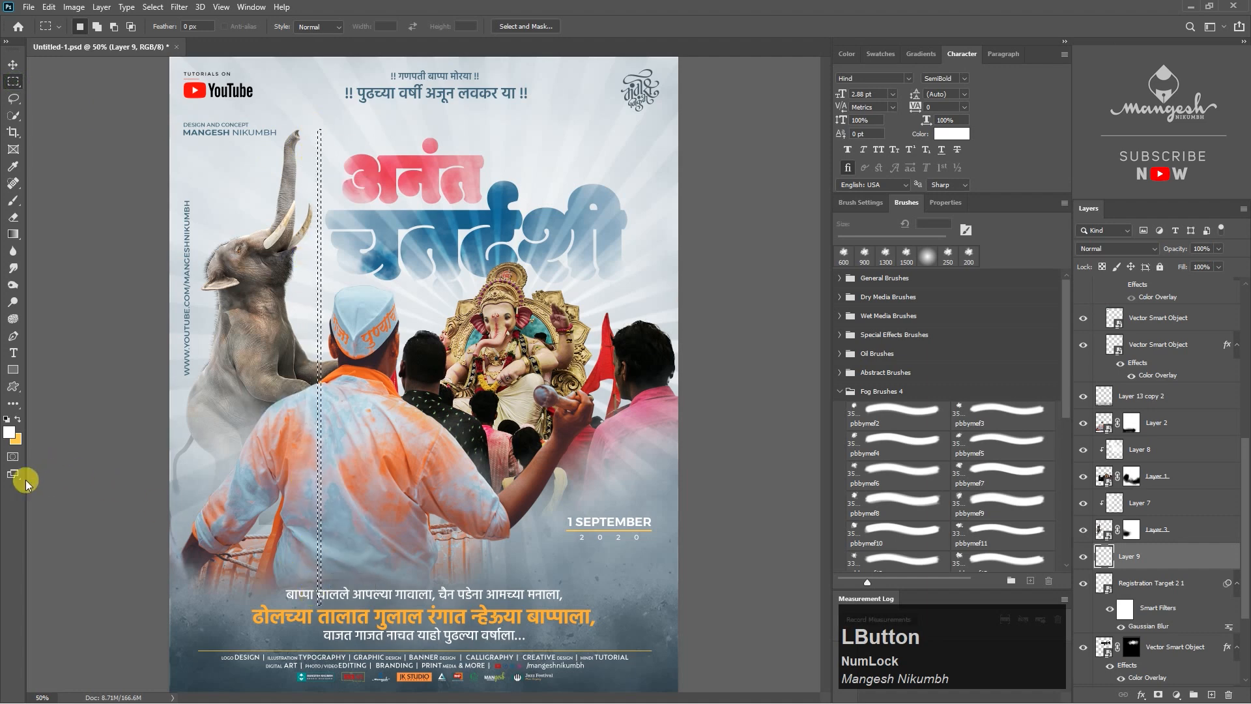
# Step: Fill the selected vertical strip with a muted reddish brown to form the flagpole and clear the selection
pyautogui.click(10, 432)
pyautogui.click(893, 386)
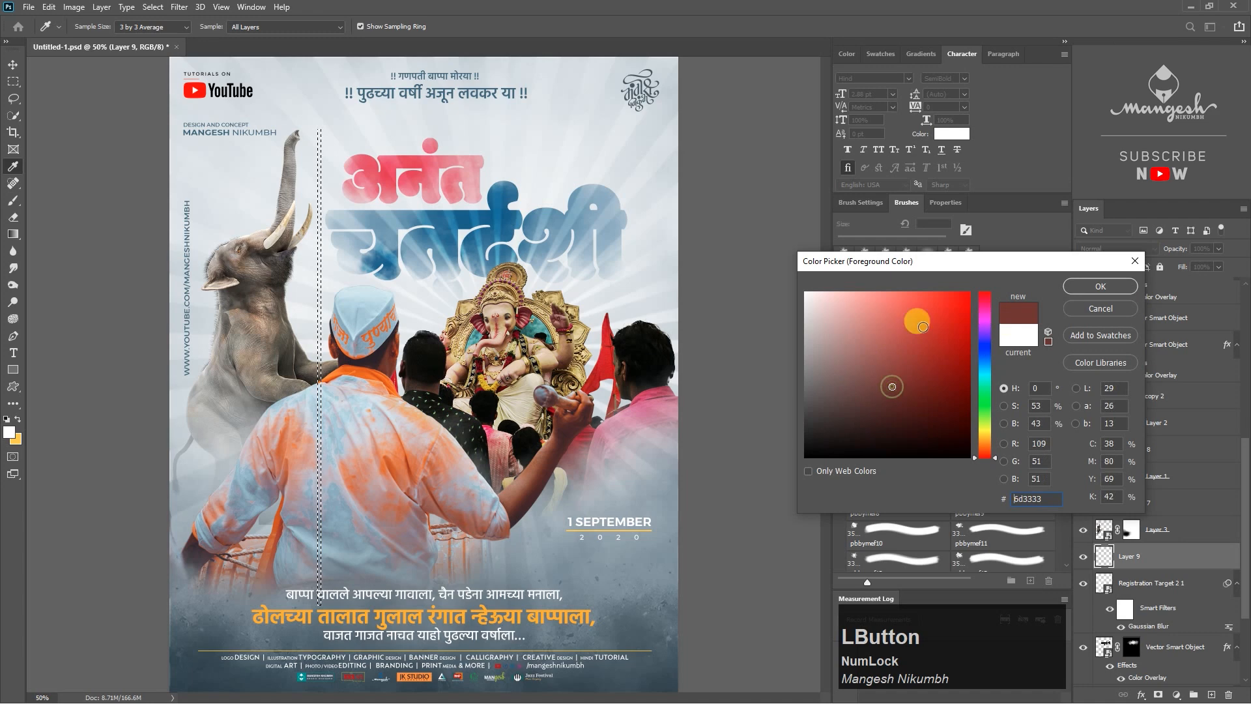
pyautogui.click(861, 369)
pyautogui.click(1075, 290)
pyautogui.hotkey('alt', 'BackSpace')
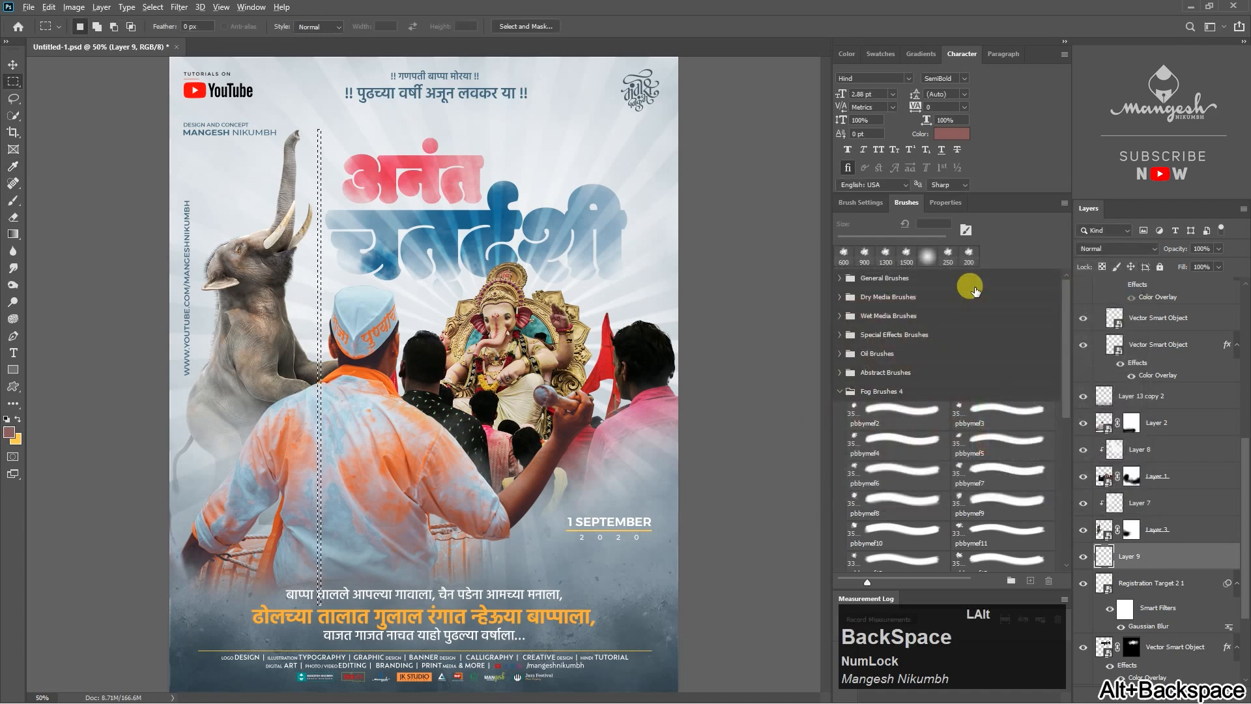
pyautogui.hotkey('ctrl', 'd')
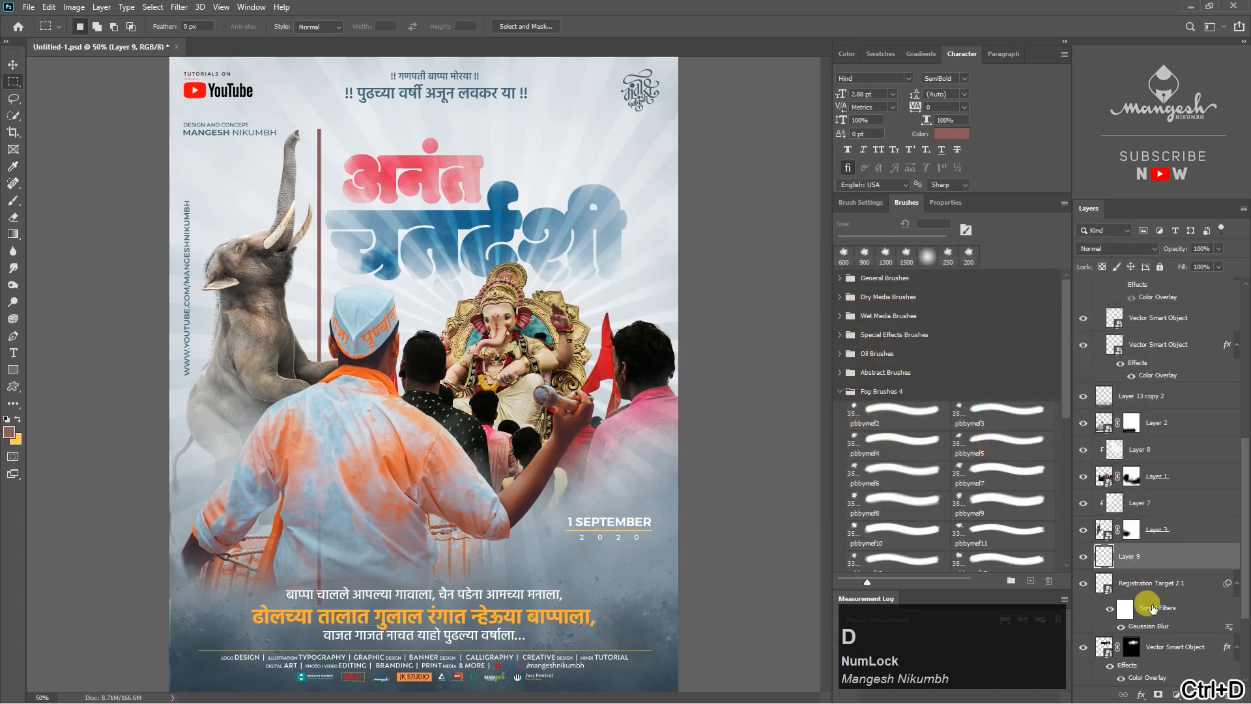
# Step: Add a new layer and fill a lassoed waving pennant shape beside the pole with orange
pyautogui.click(1211, 692)
pyautogui.click(14, 99)
pyautogui.hotkey('ctrl', '+')
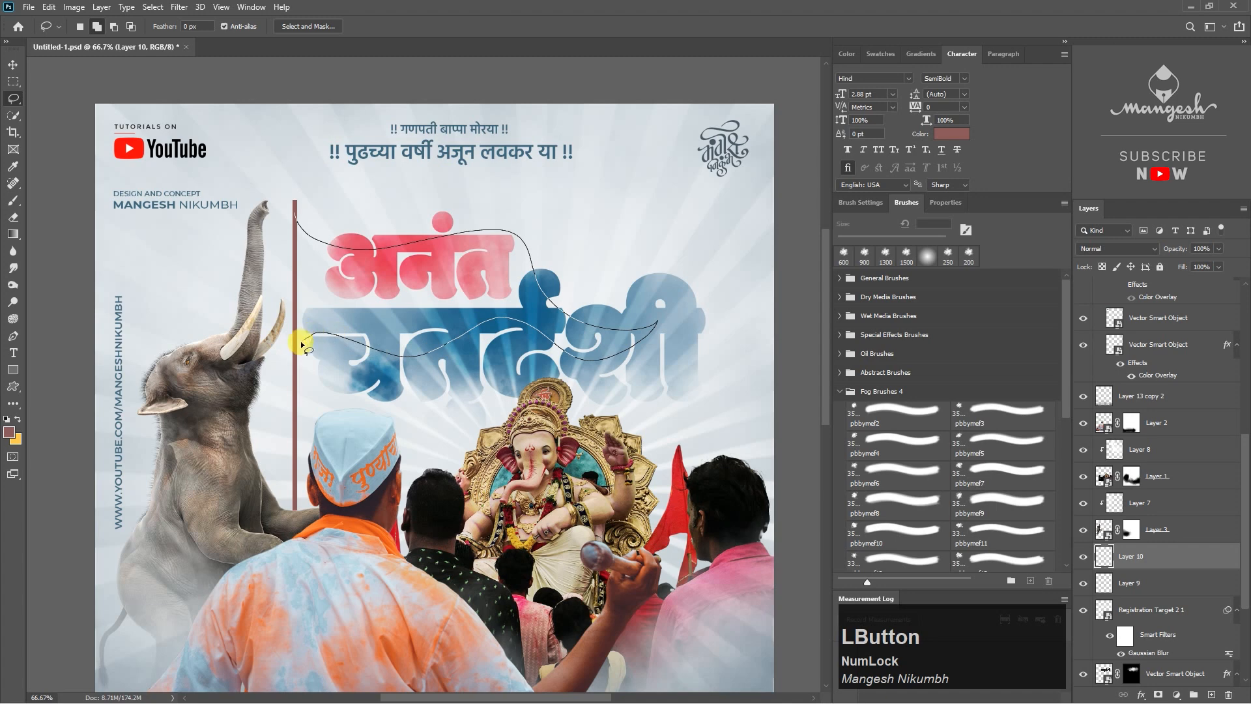
pyautogui.click(11, 433)
pyautogui.click(985, 449)
pyautogui.click(941, 298)
pyautogui.moveTo(987, 448); pyautogui.dragTo(986, 443)
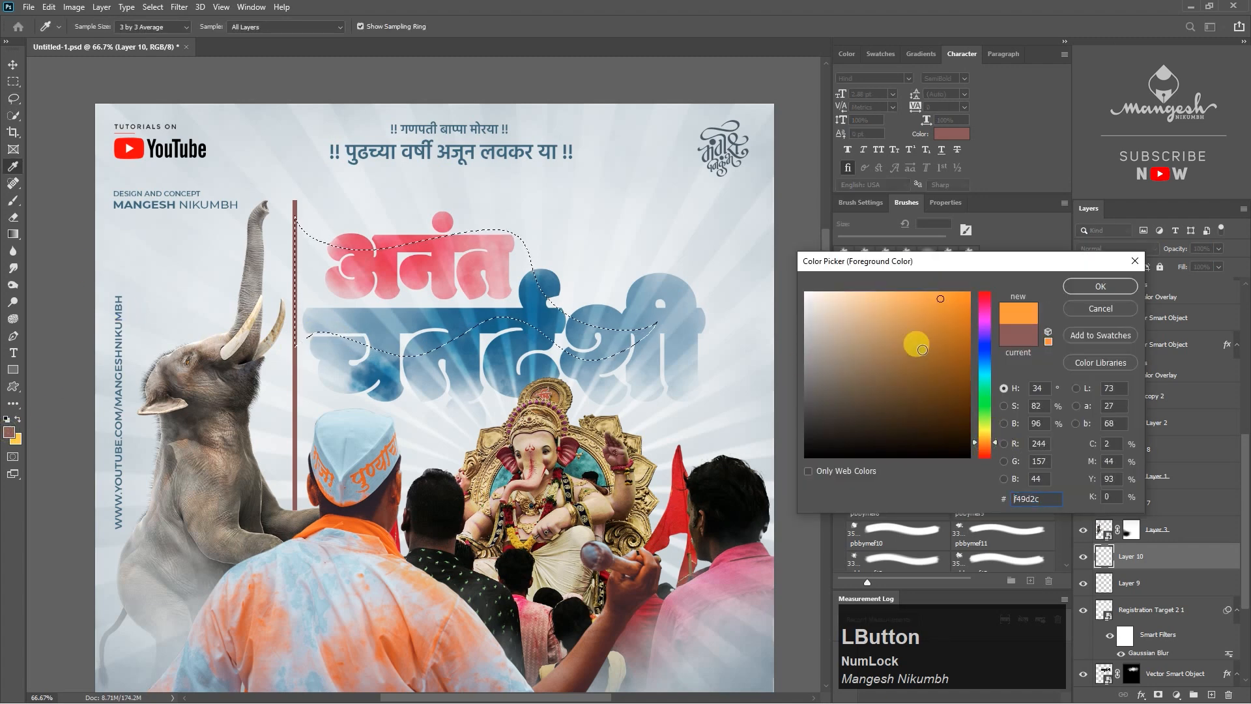
pyautogui.click(1101, 287)
pyautogui.hotkey('alt', 'BackSpace')
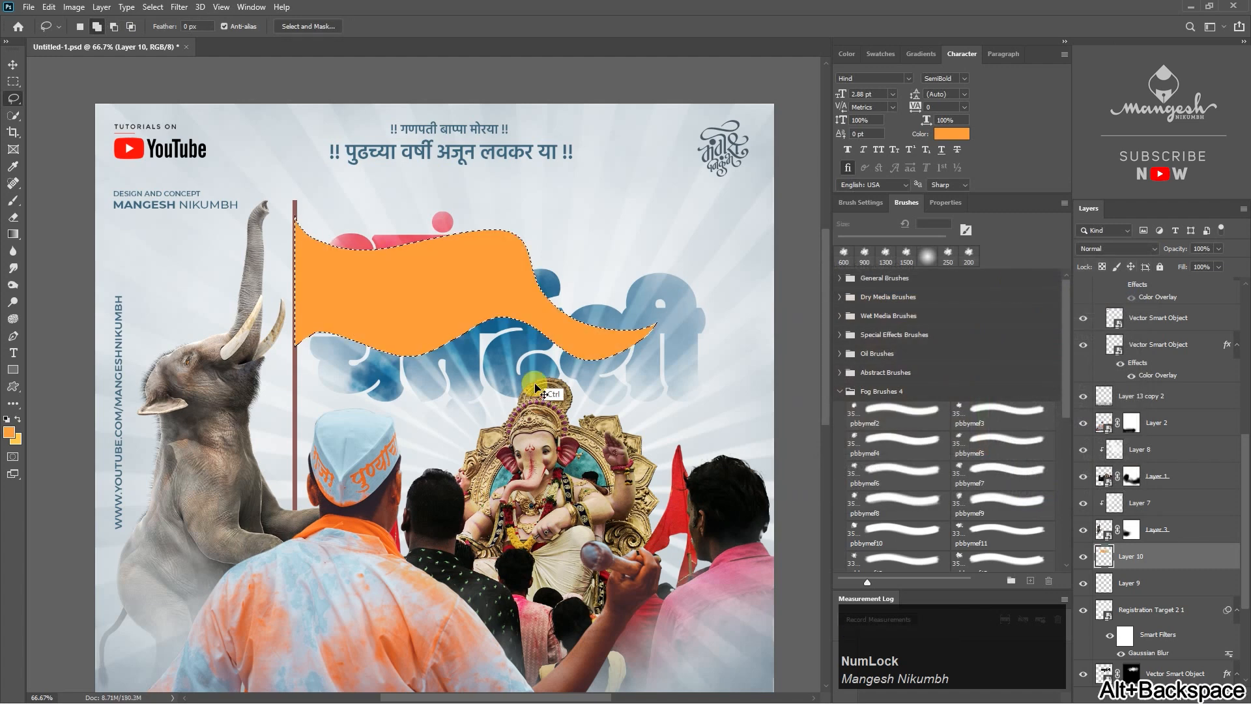
pyautogui.hotkey('ctrl', 'd')
# Step: Place the flag layer below the pole layer and extend the flag's lower and upper edges with lassoed orange fills
pyautogui.moveTo(1158, 569); pyautogui.dragTo(1143, 590)
pyautogui.moveTo(297, 360)
pyautogui.mouseDown()
pyautogui.moveTo(522, 330)
pyautogui.moveTo(602, 360)
pyautogui.moveTo(502, 304)
pyautogui.moveTo(306, 292)
pyautogui.mouseUp()
pyautogui.hotkey('alt', 'BackSpace')
pyautogui.hotkey('ctrl', 'd')
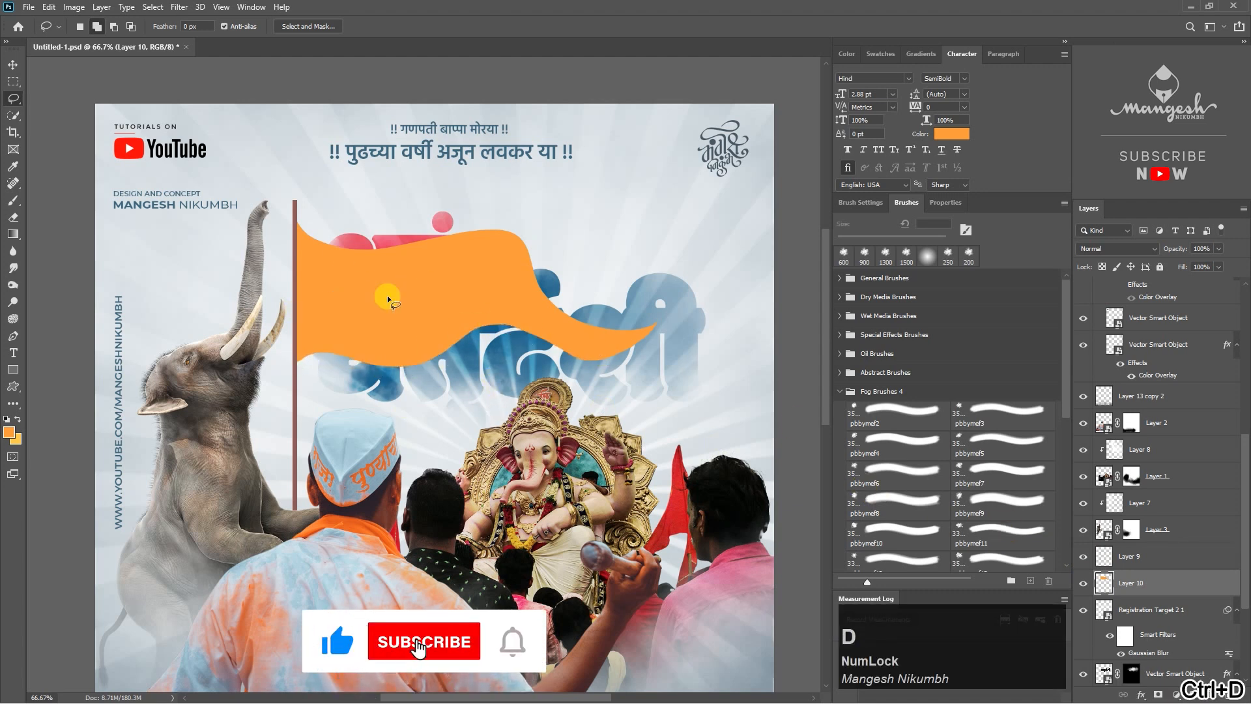
pyautogui.moveTo(297, 218)
pyautogui.mouseDown()
pyautogui.moveTo(518, 243)
pyautogui.moveTo(347, 277)
pyautogui.moveTo(297, 260)
pyautogui.mouseUp()
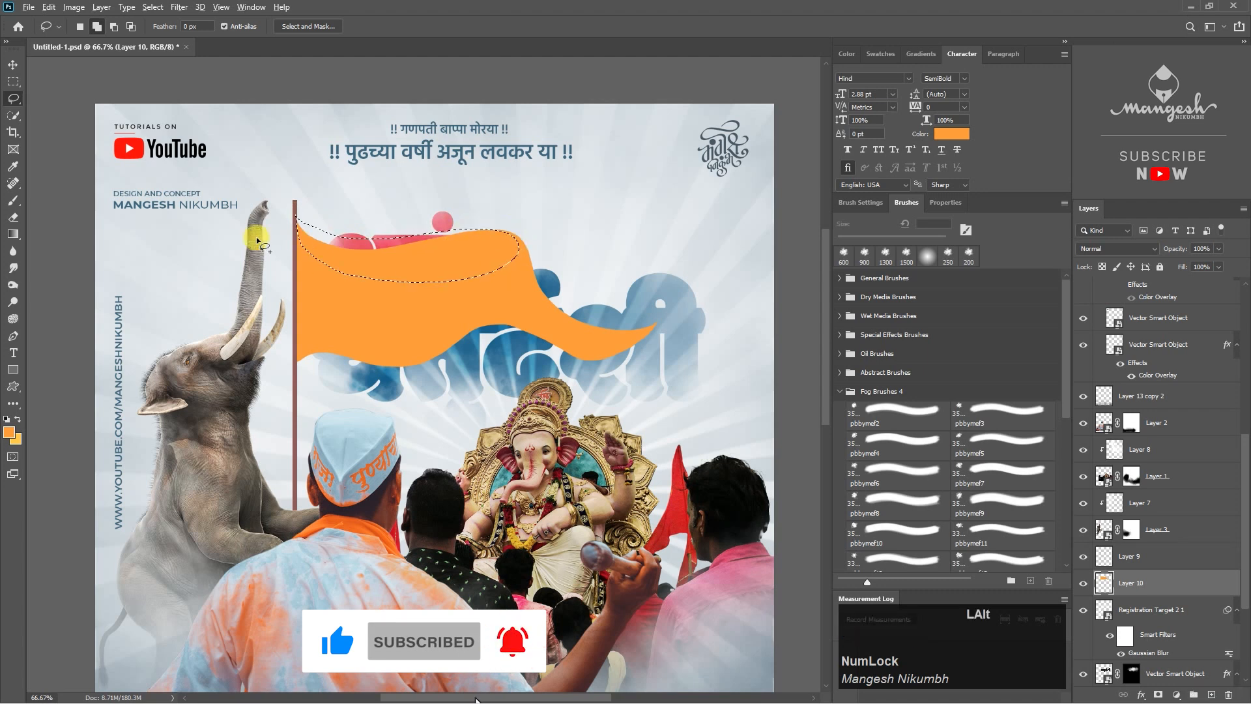
pyautogui.hotkey('alt', 'BackSpace')
pyautogui.hotkey('ctrl', 'd')
# Step: Merge the pole and flag layers into one layer and check it by toggling its visibility
pyautogui.click(1243, 517)
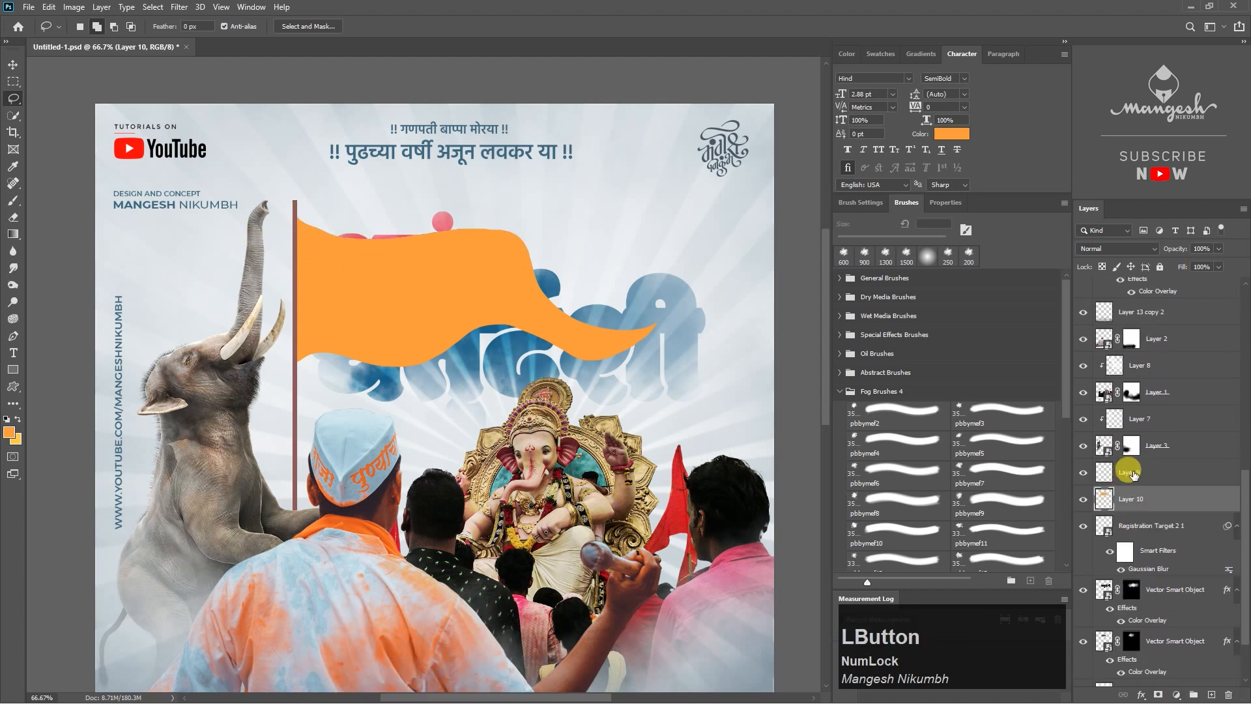
pyautogui.keyDown('shift'); pyautogui.click(1142, 479); pyautogui.keyUp('shift')
pyautogui.hotkey('ctrl', 'e')
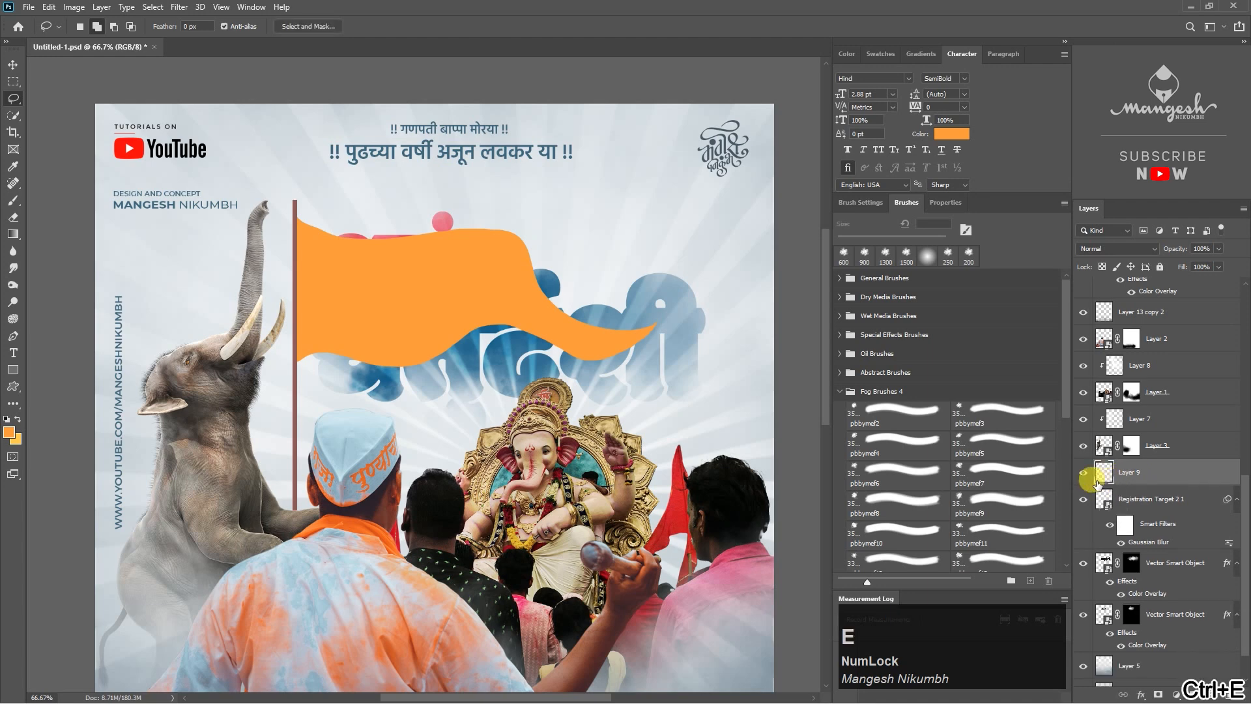
pyautogui.click(1083, 472)
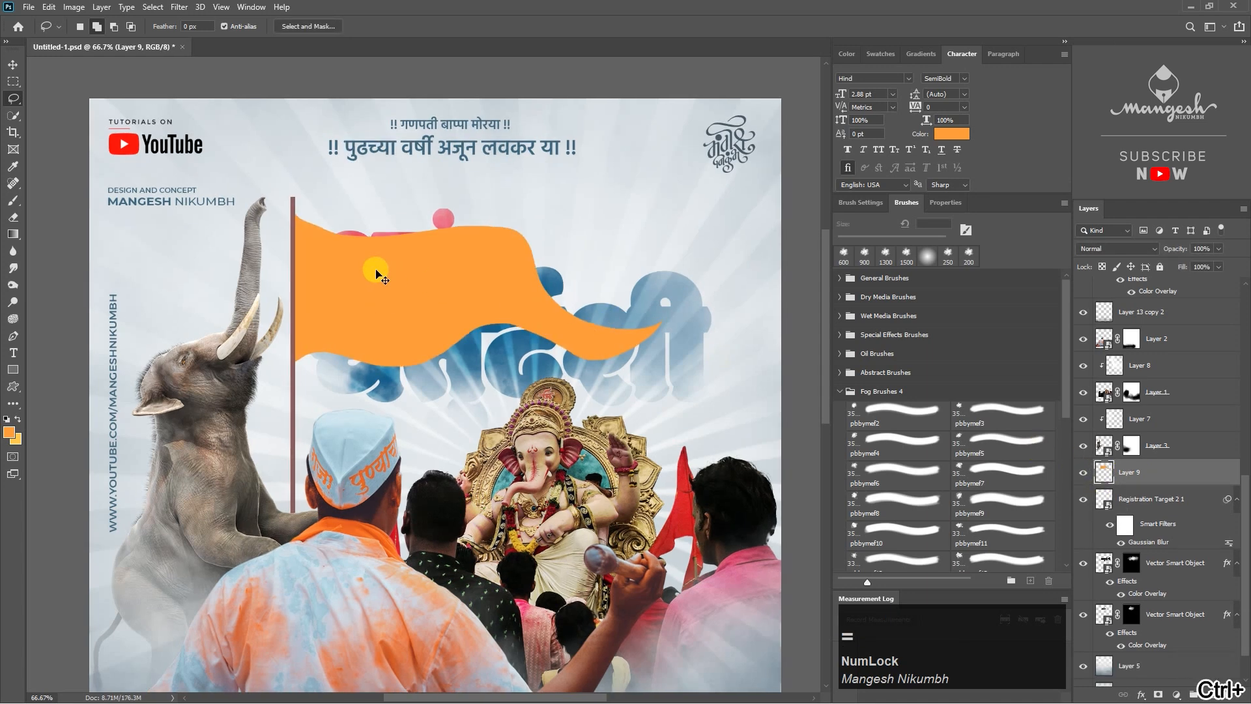
# Step: Add a small round knob to the pole's tip with an elliptical selection filled in the pole's sampled colour
pyautogui.hotkey('ctrl', '+')
pyautogui.moveTo(254, 232); pyautogui.dragTo(368, 378)
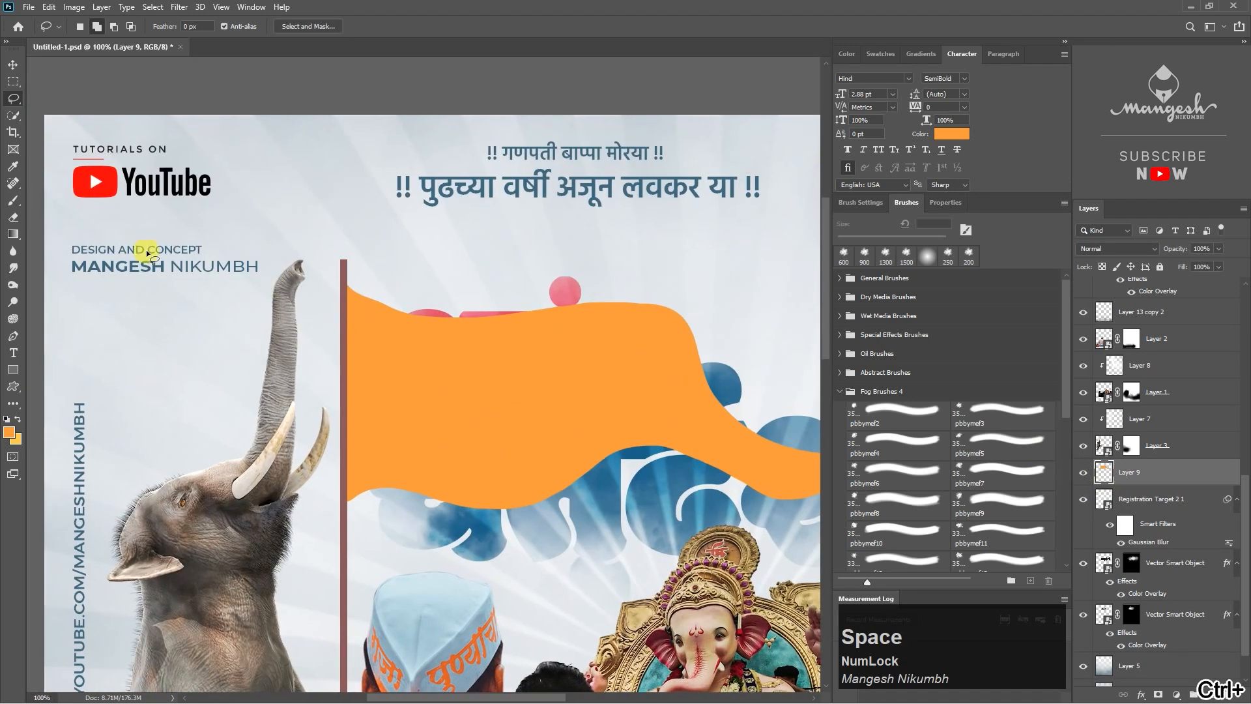
pyautogui.click(13, 85)
pyautogui.click(71, 95)
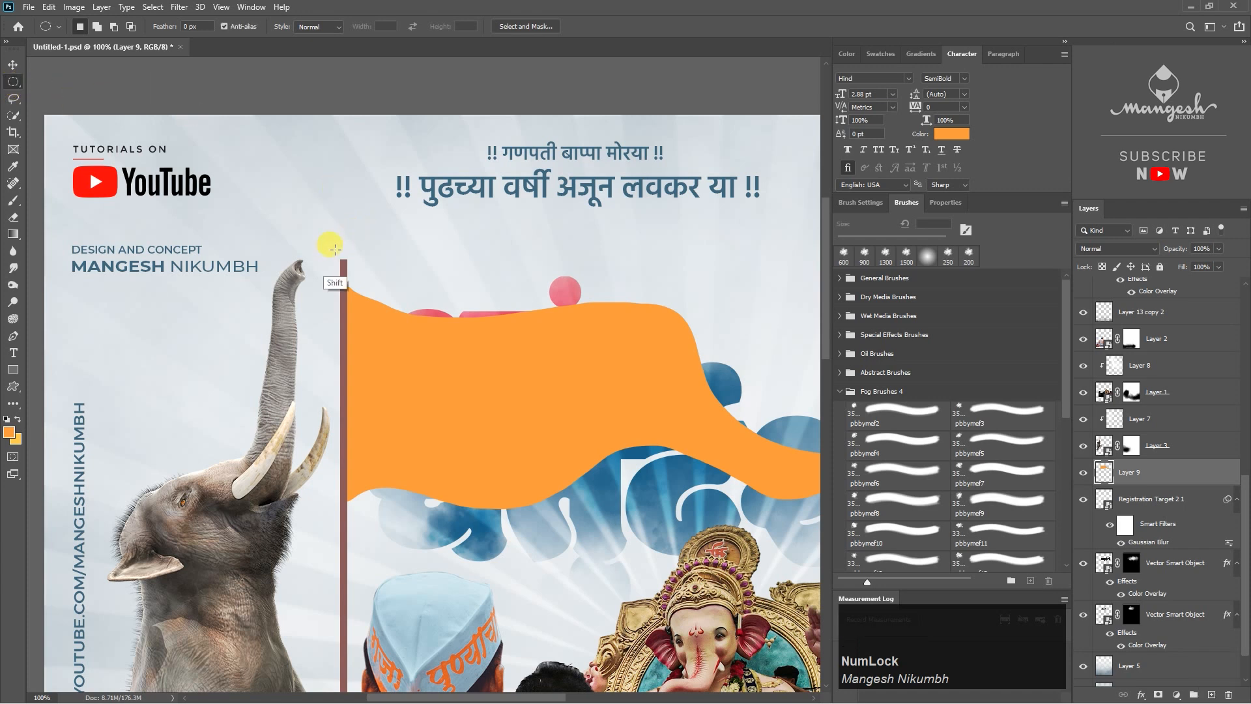
pyautogui.moveTo(351, 261); pyautogui.dragTo(352, 261)
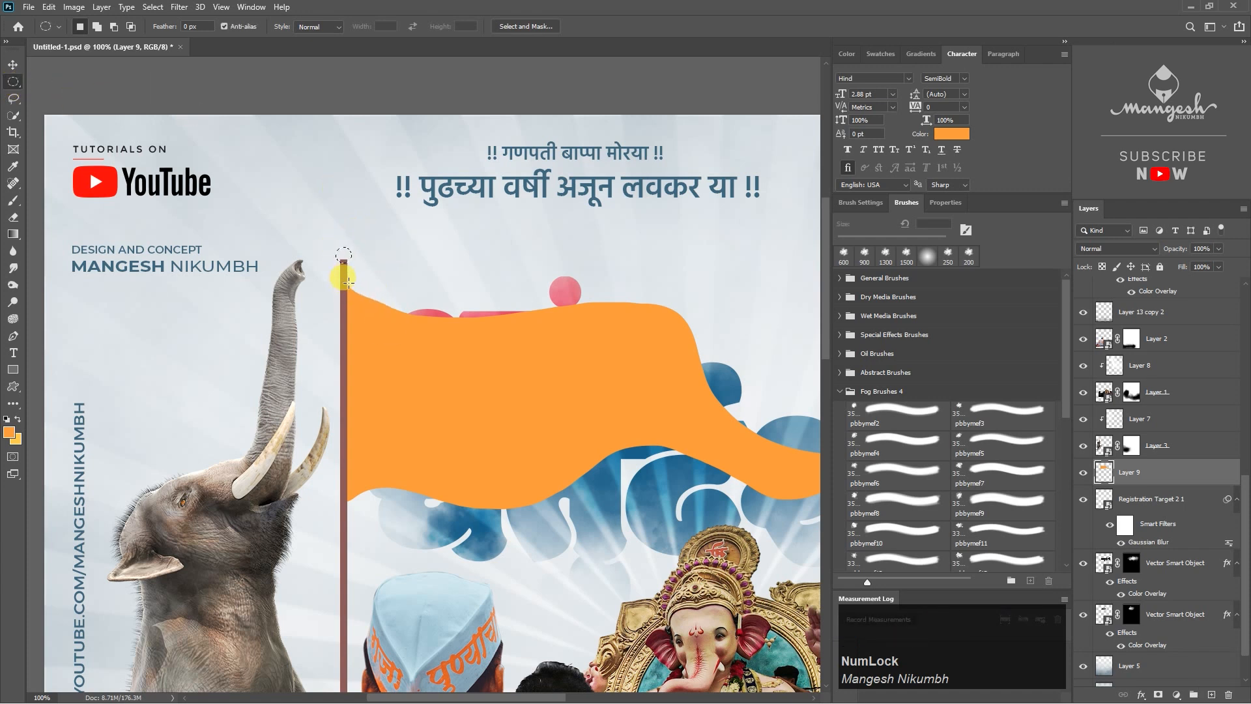
pyautogui.press('i')
pyautogui.hotkey('alt', 'BackSpace')
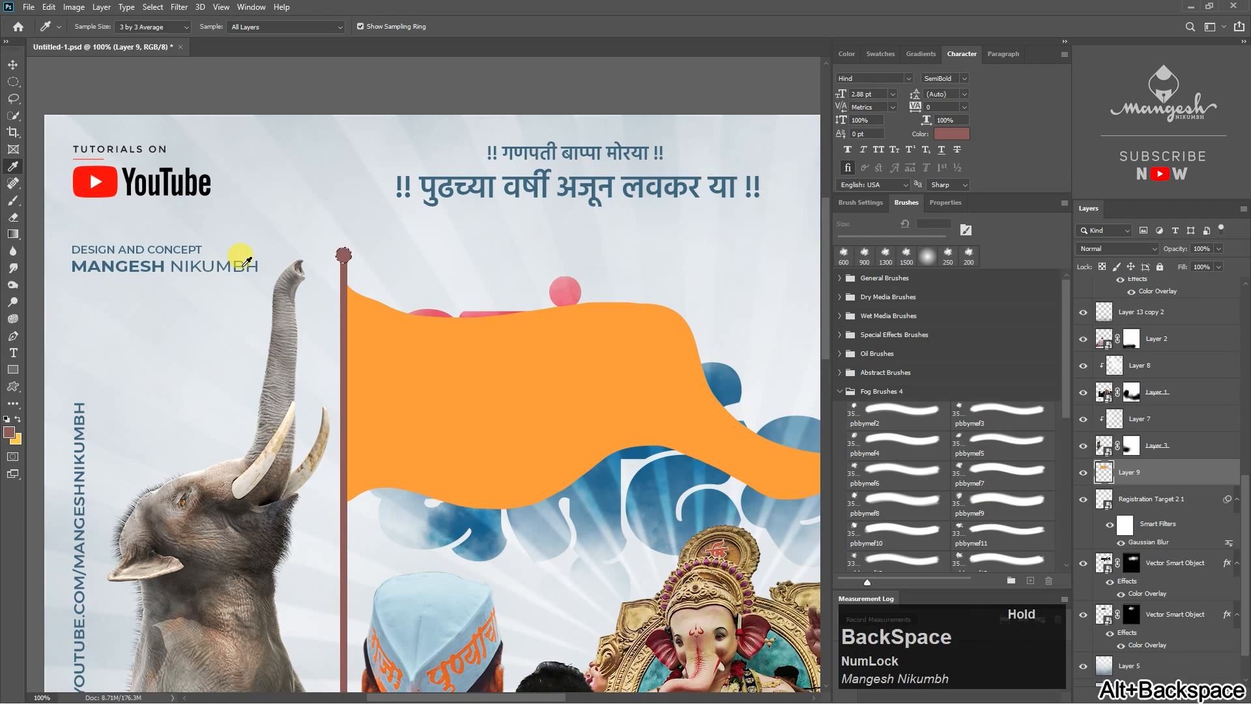
# Step: Switch to Illustrator, bring the Om symbol into the Photoshop poster and place it over the orange flag
pyautogui.hotkey('alt', 'Tab')
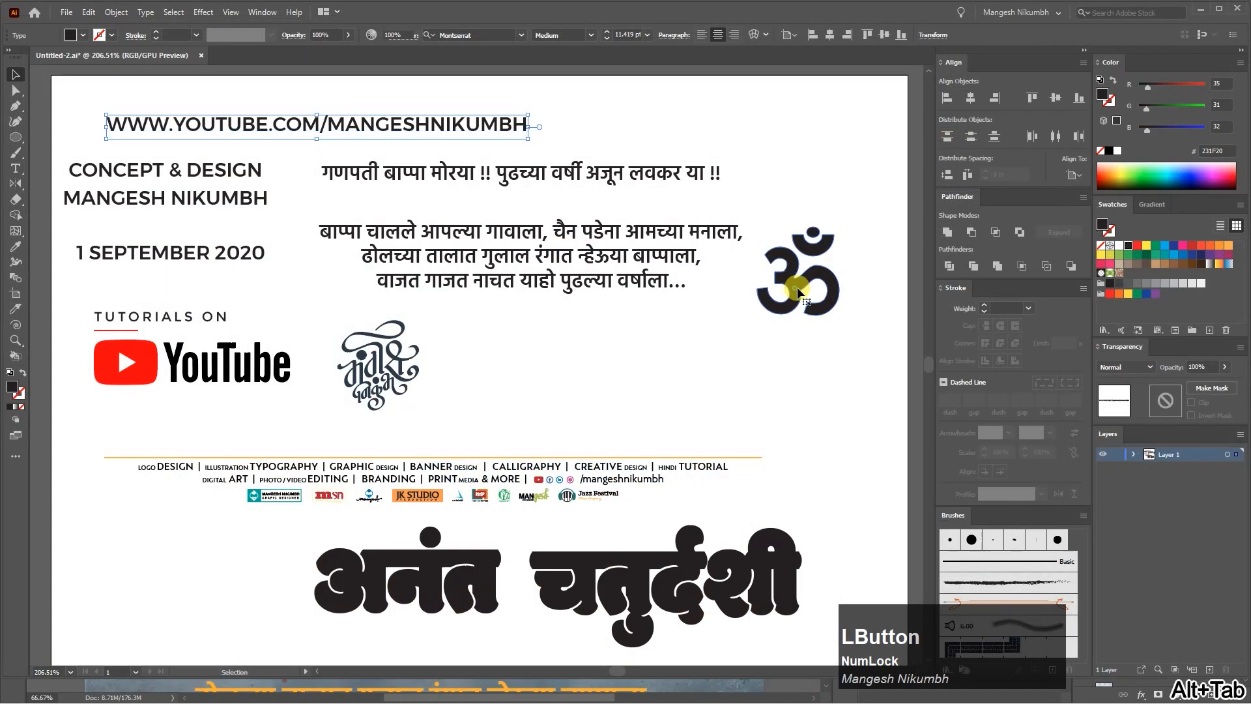
pyautogui.click(796, 282)
pyautogui.moveTo(795, 283); pyautogui.dragTo(381, 159)
pyautogui.hotkey('alt', 'Tab')
pyautogui.moveTo(420, 203); pyautogui.dragTo(394, 146)
pyautogui.press('Return')
# Step: Try a pale peach Color Overlay on the Om symbol
pyautogui.moveTo(494, 247); pyautogui.dragTo(515, 411)
pyautogui.doubleClick(1183, 472)
pyautogui.click(750, 495)
pyautogui.click(1022, 350)
pyautogui.click(853, 289)
pyautogui.press('Return')
pyautogui.press('Return')
# Step: Transform the Om symbol to adjust its fit on the flag
pyautogui.press('v')
pyautogui.hotkey('ctrl', 't')
pyautogui.moveTo(447, 280); pyautogui.dragTo(442, 274)
pyautogui.press('Return')
# Step: Change the Om symbol's Color Overlay to a dark reddish brown
pyautogui.doubleClick(1183, 471)
pyautogui.click(834, 494)
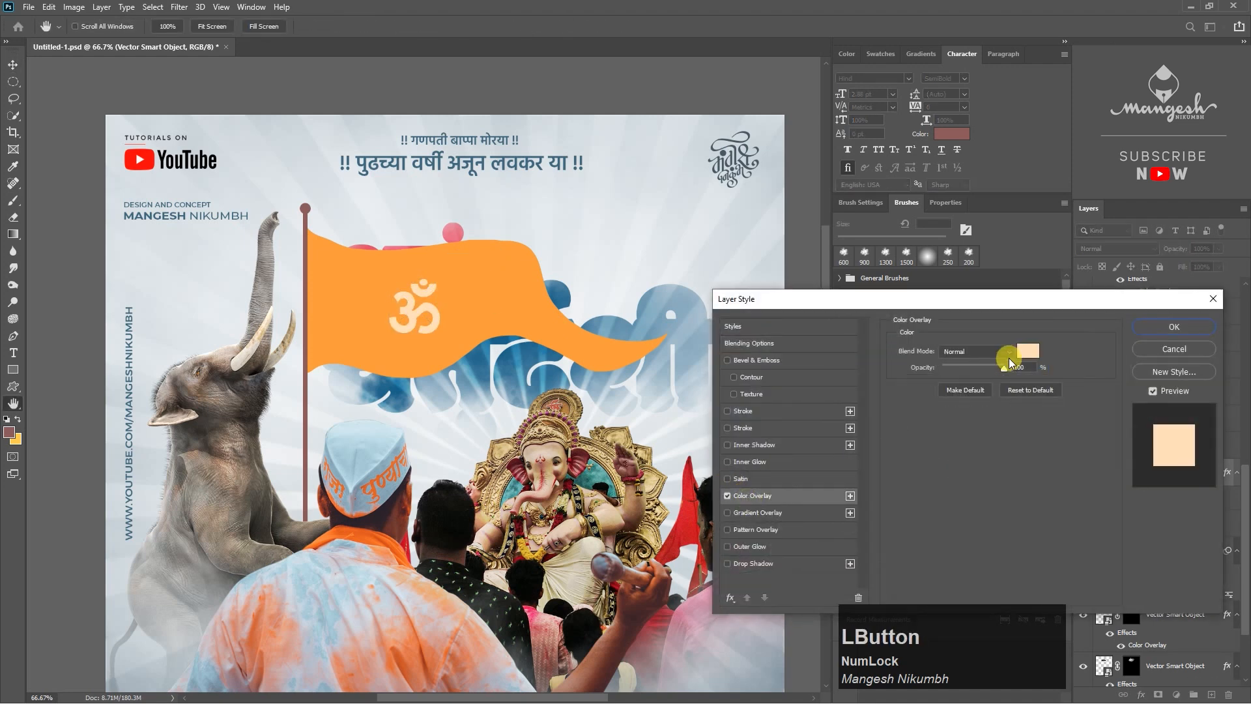
pyautogui.click(1023, 350)
pyautogui.click(987, 446)
pyautogui.click(961, 349)
pyautogui.press('Return')
pyautogui.press('Return')
# Step: Merge the Om symbol with the flag's Layer 9 and check the merged layer by hiding and showing it
pyautogui.keyDown('ctrl'); pyautogui.click(488, 302); pyautogui.keyUp('ctrl')
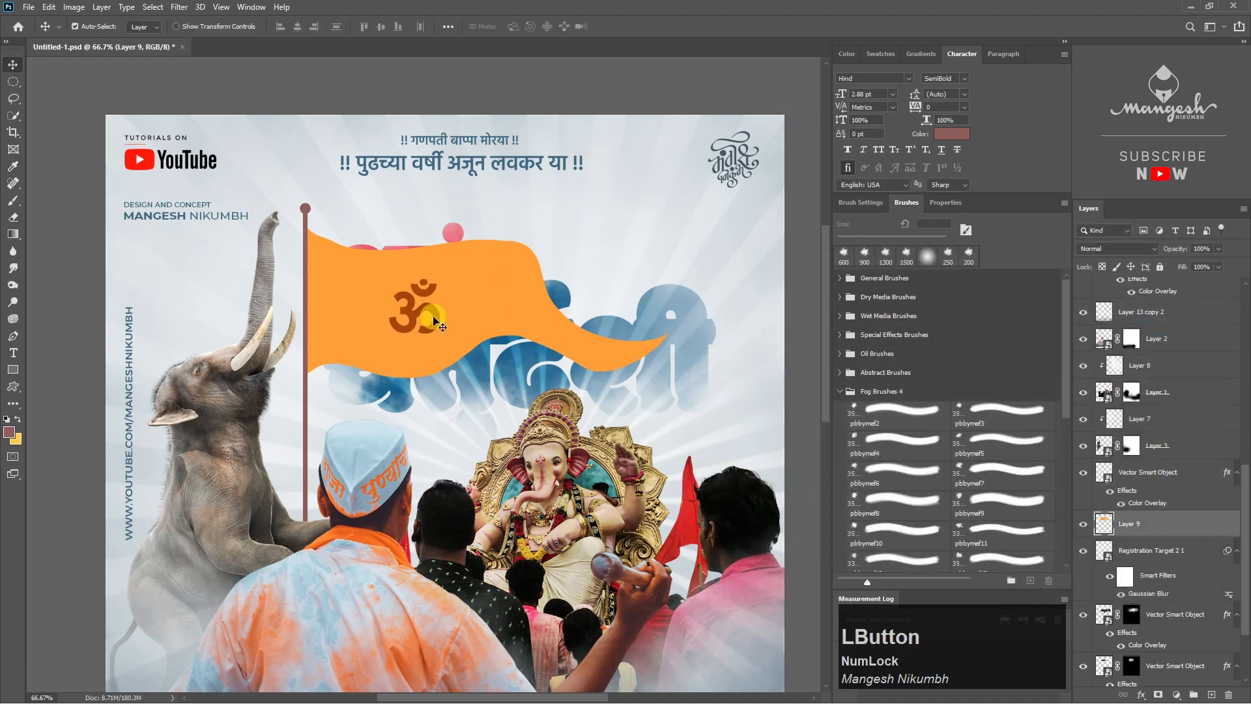
pyautogui.hotkey('ctrl', 'e')
pyautogui.click(1083, 472)
pyautogui.click(1082, 472)
# Step: Move the flag over the elephant's raised trunk and convert its layer to a Smart Object
pyautogui.hotkey('ctrl', '-')
pyautogui.moveTo(390, 208); pyautogui.dragTo(325, 192)
pyautogui.hotkey('ctrl', 't')
pyautogui.press('Escape')
pyautogui.rightClick(1194, 471)
pyautogui.click(1073, 334)
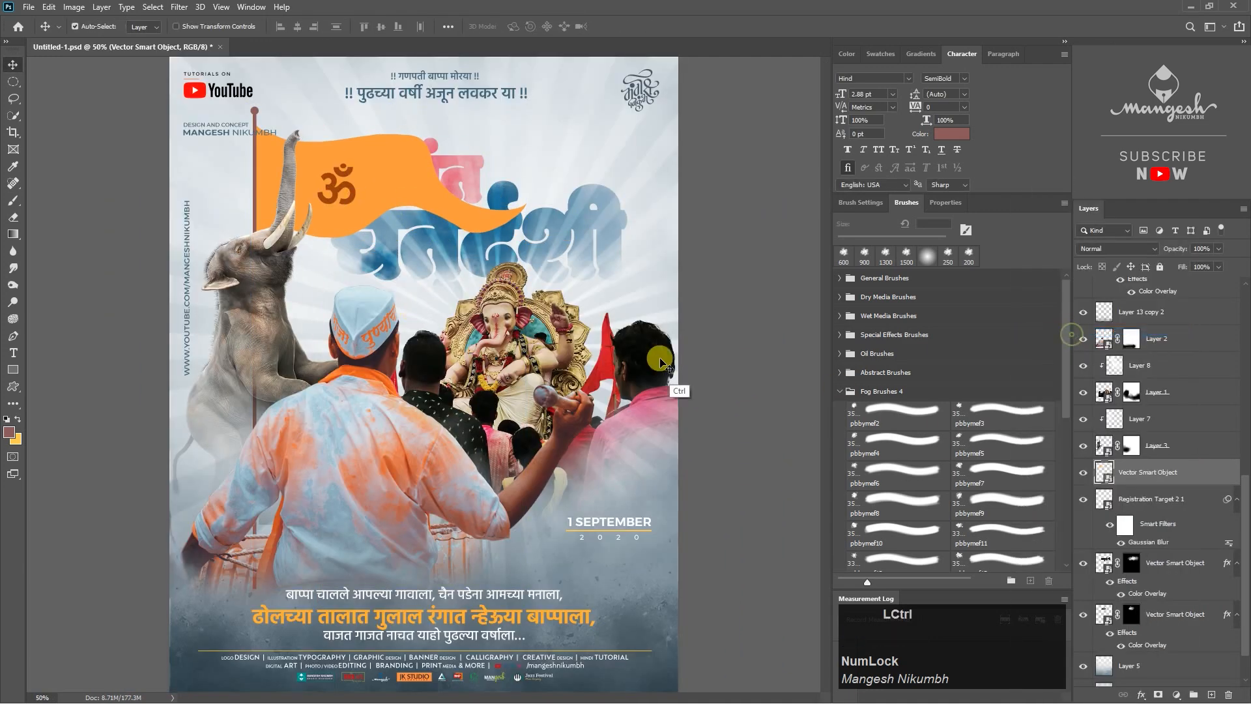
# Step: Scale the flag down and tilt it so its pole runs diagonally across the elephant's trunk and chest
pyautogui.hotkey('ctrl', 't')
pyautogui.moveTo(527, 588); pyautogui.dragTo(420, 400)
pyautogui.moveTo(385, 227); pyautogui.dragTo(447, 273)
pyautogui.moveTo(504, 222); pyautogui.dragTo(476, 194)
pyautogui.moveTo(415, 283); pyautogui.dragTo(300, 224)
pyautogui.moveTo(340, 228); pyautogui.dragTo(359, 238)
pyautogui.press('Return')
# Step: Stack the flag layer between Layer 1 and Layer 7 and adjust the flag's position at the elephant's trunk
pyautogui.moveTo(1148, 473); pyautogui.dragTo(1147, 407)
pyautogui.moveTo(298, 197)
pyautogui.mouseDown()
pyautogui.moveTo(308, 175)
pyautogui.moveTo(310, 189)
pyautogui.mouseUp()
pyautogui.click(1083, 438)
pyautogui.hotkey('ctrl', 'd')
pyautogui.click(1110, 463)
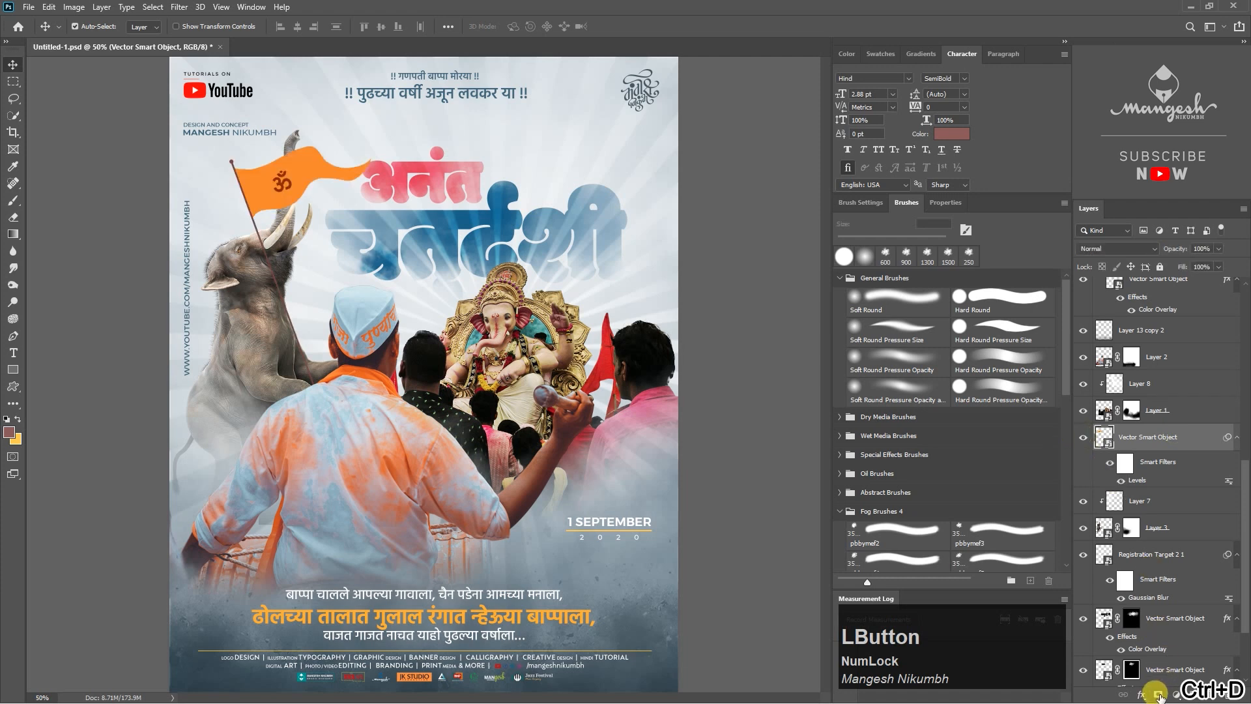
# Step: Add a layer mask to the flag layer and load the elephant's outline from Layer 3 as a selection
pyautogui.click(1159, 694)
pyautogui.keyDown('ctrl'); pyautogui.click(1101, 529); pyautogui.keyUp('ctrl')
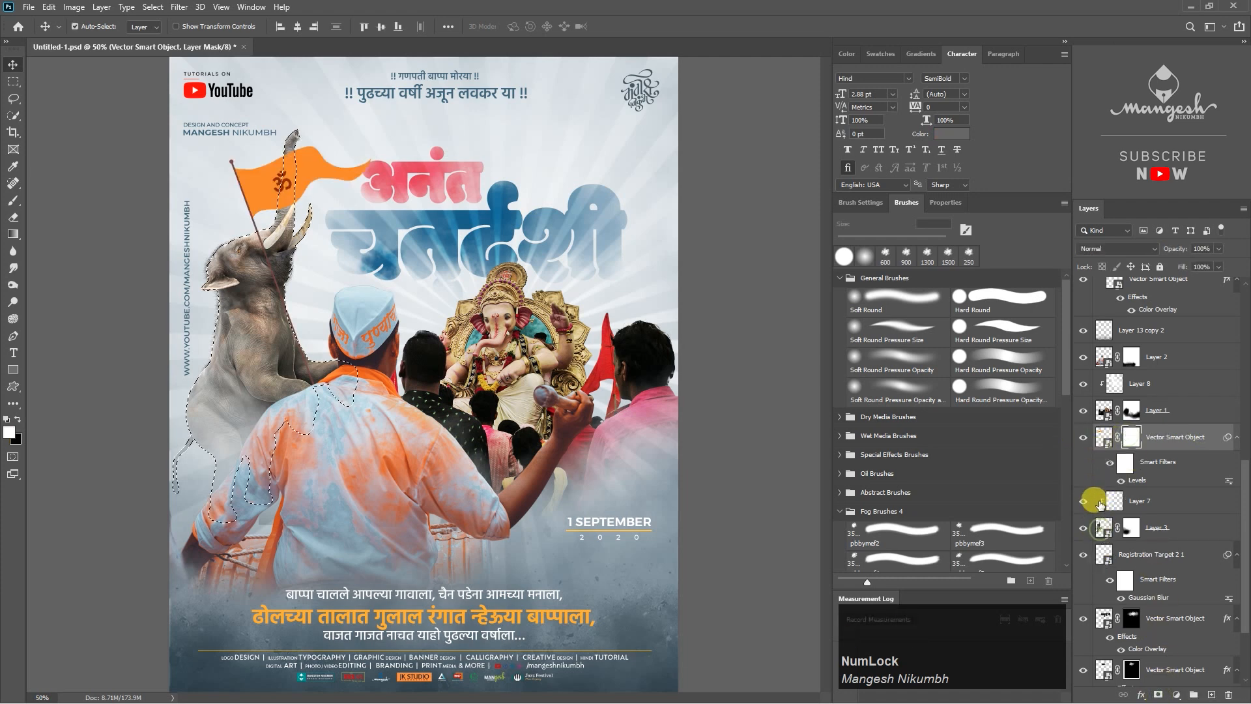
pyautogui.click(1132, 438)
# Step: Mask the flag with a black Hard Round brush where it covers the elephant's trunk and tusks, and clear the selection
pyautogui.hotkey('ctrl', '+')
pyautogui.moveTo(196, 176); pyautogui.dragTo(340, 333)
pyautogui.click(18, 419)
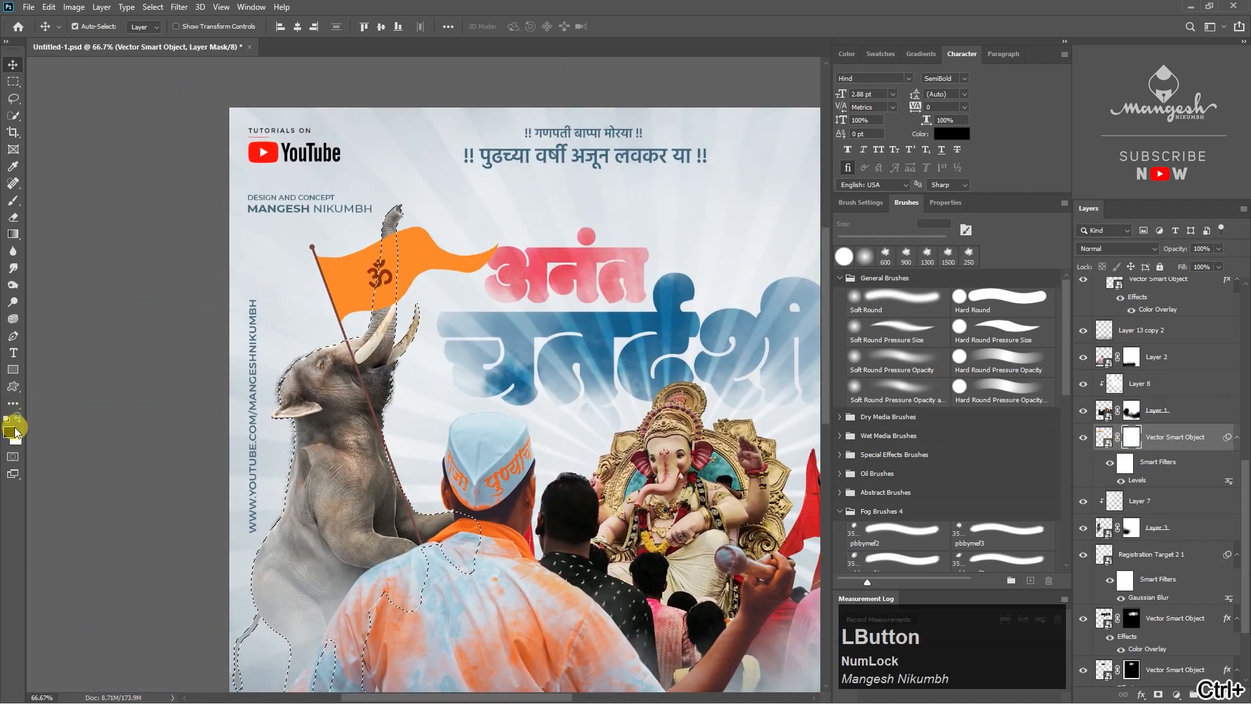
pyautogui.click(13, 200)
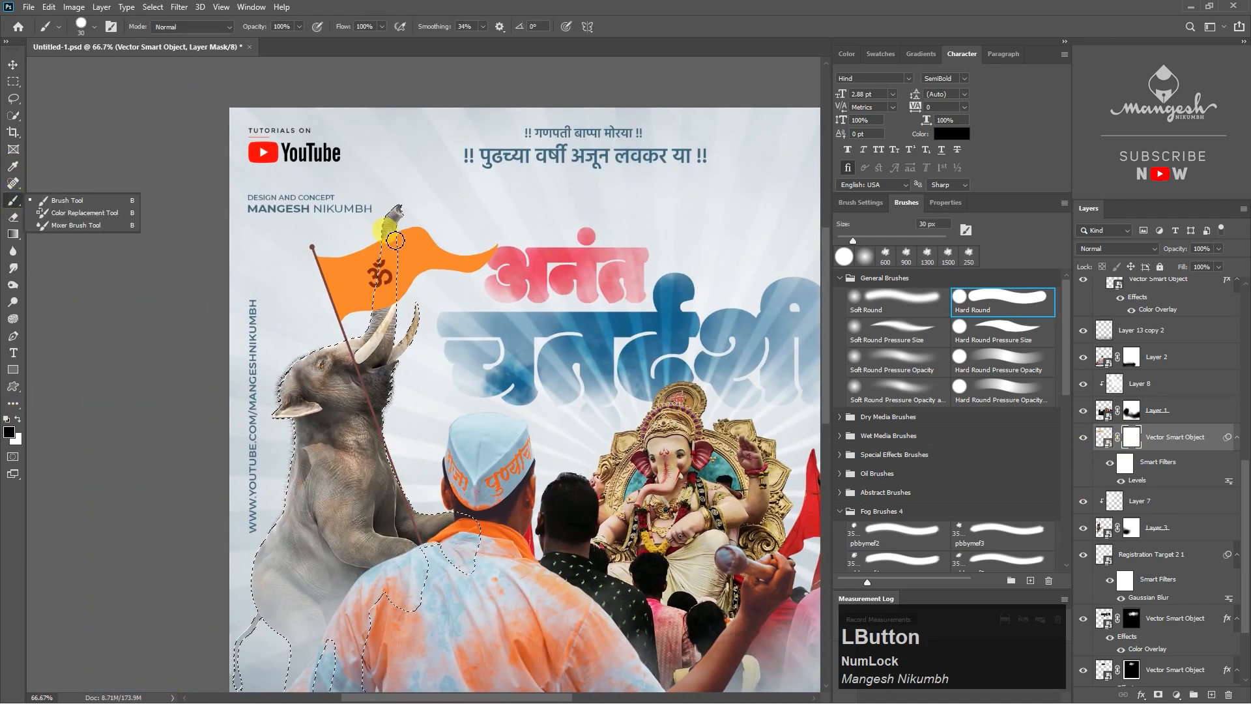
pyautogui.moveTo(387, 287); pyautogui.dragTo(395, 323)
pyautogui.press(']')
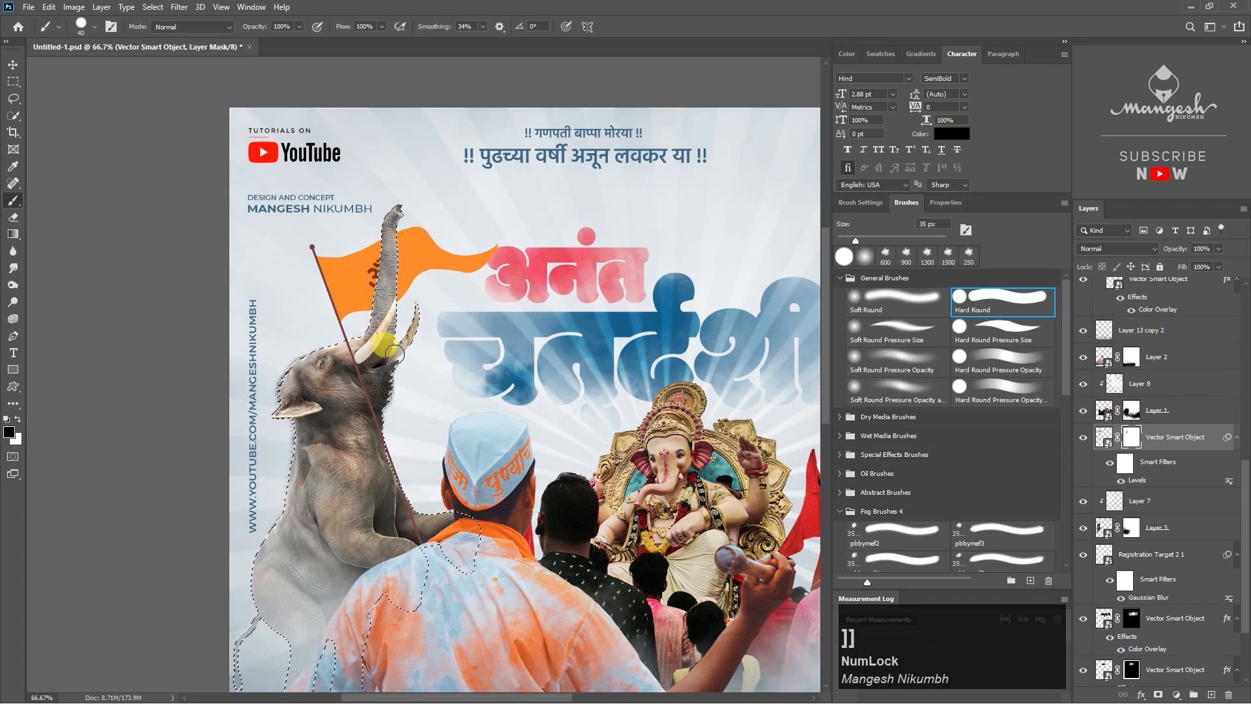
pyautogui.hotkey('ctrl', 'd')
pyautogui.hotkey('ctrl', '0')
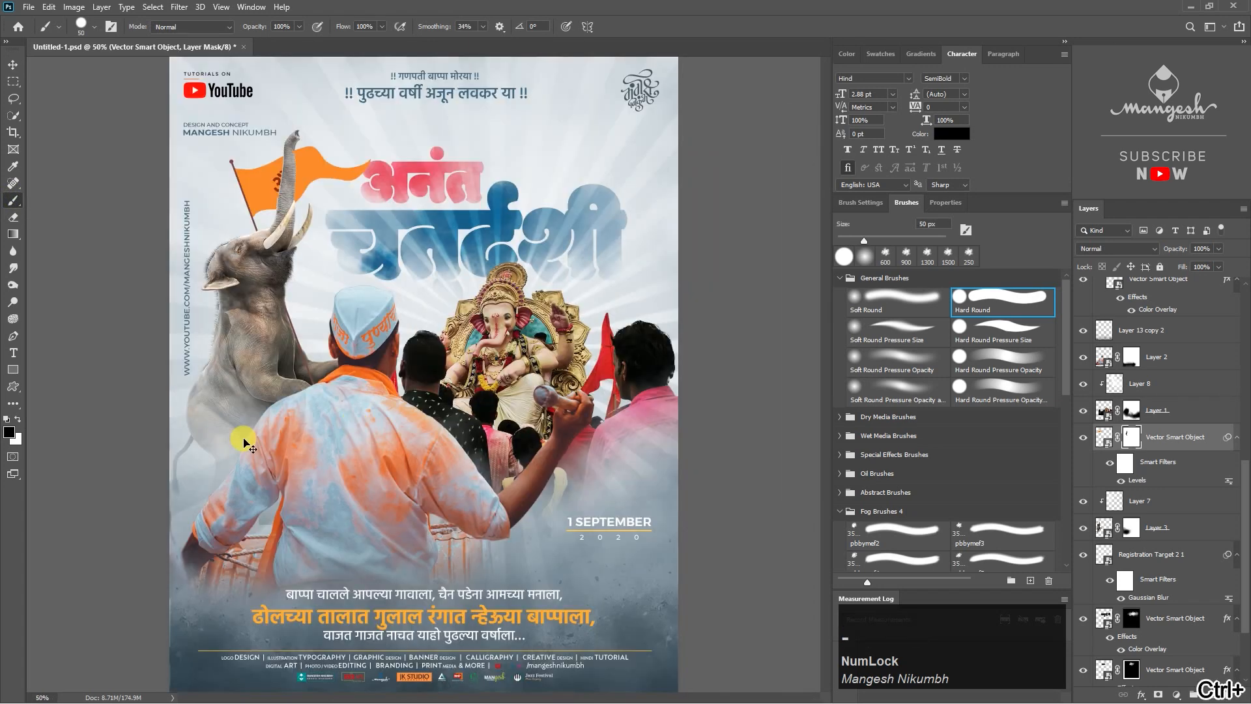
# Step: Switch to Illustrator and draw a circle about 0.77 in across beside the Om symbol, filled with light orange FBB040
pyautogui.hotkey('alt', 'Tab')
pyautogui.hotkey('ctrl', '+')
pyautogui.moveTo(658, 313); pyautogui.dragTo(604, 331)
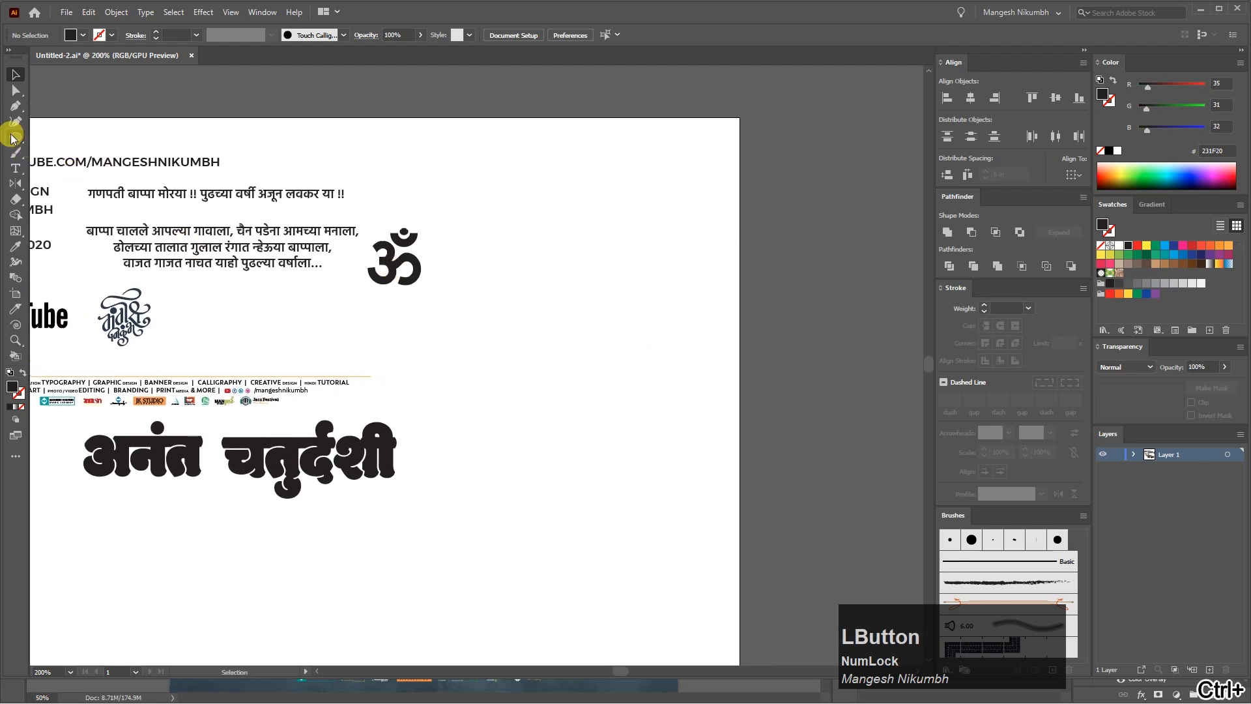
pyautogui.moveTo(548, 250); pyautogui.dragTo(605, 303)
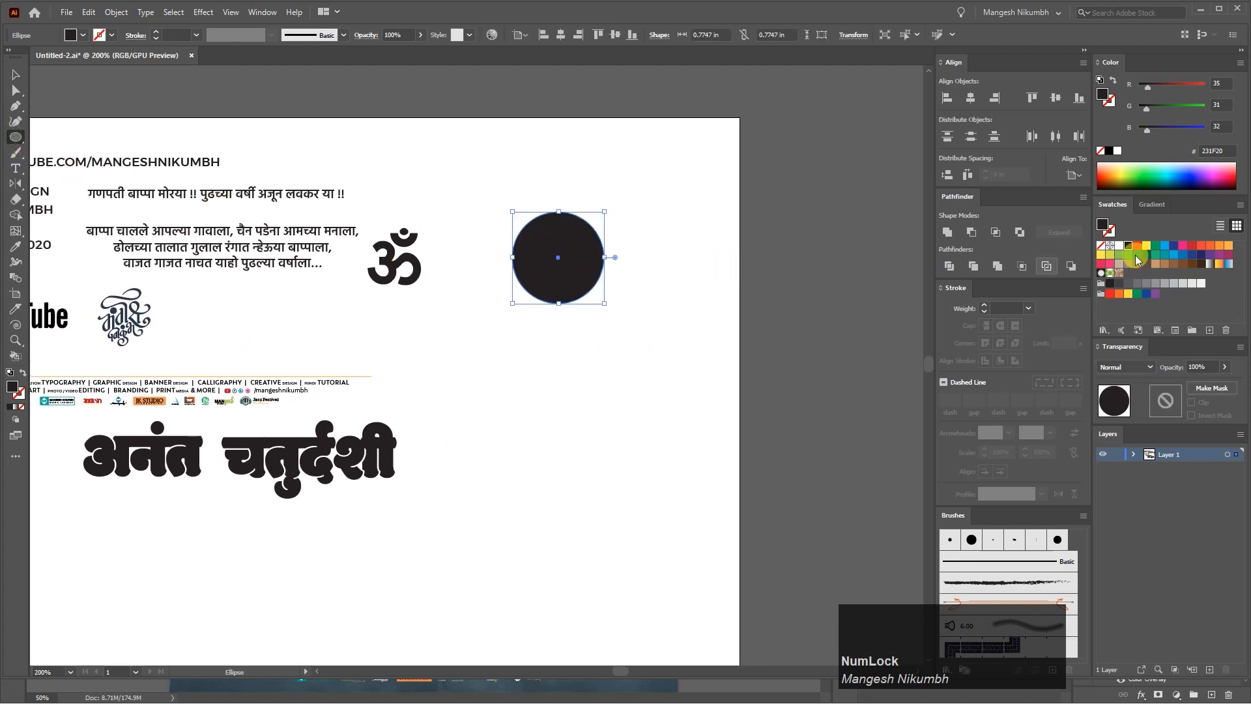
pyautogui.click(1227, 246)
pyautogui.press('v')
pyautogui.click(646, 255)
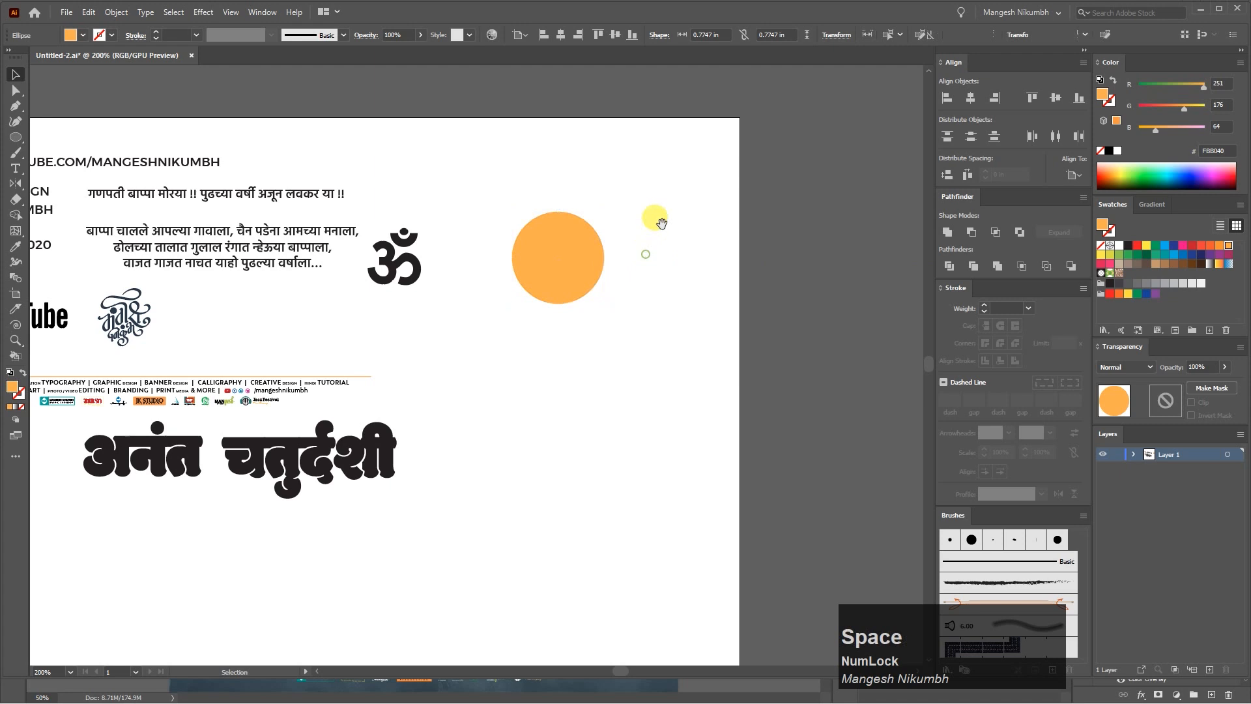
# Step: Give the orange circle a 3 pt brown stroke and pick a brighter brown for it
pyautogui.moveTo(658, 219); pyautogui.dragTo(602, 305)
pyautogui.hotkey('ctrl', '+')
pyautogui.hotkey('ctrl', '+')
pyautogui.moveTo(646, 260); pyautogui.dragTo(536, 333)
pyautogui.click(23, 393)
pyautogui.click(1190, 263)
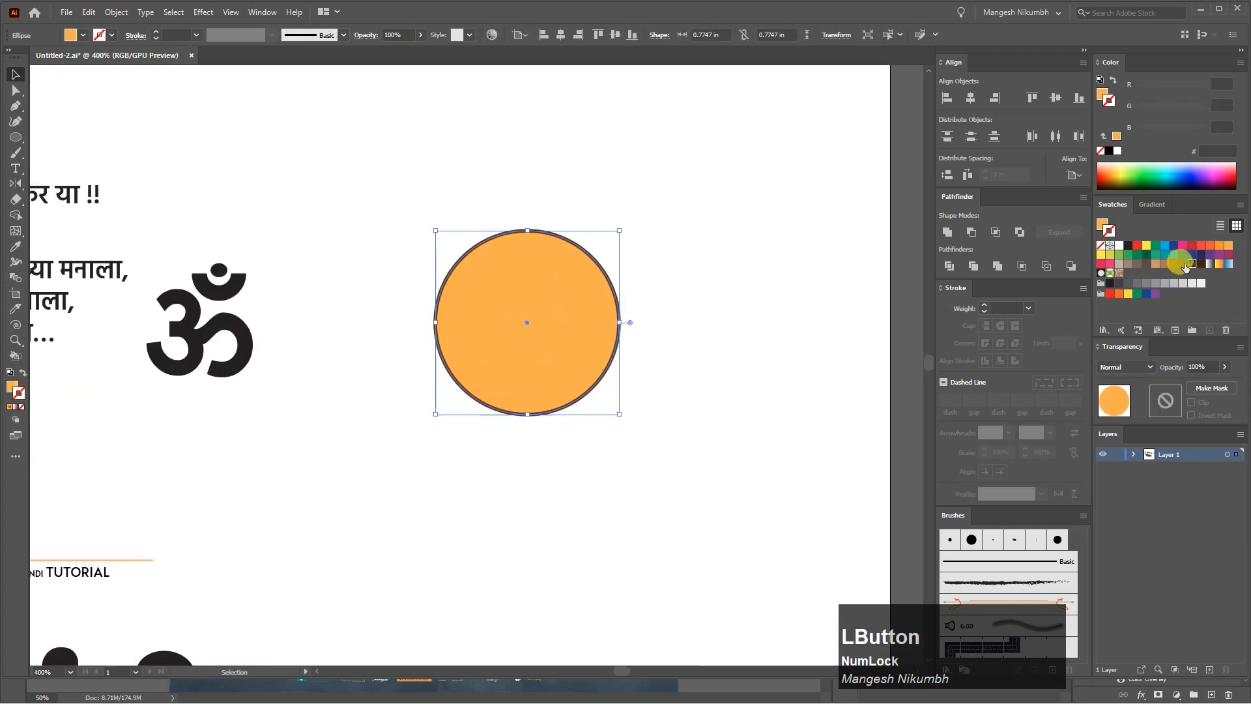
pyautogui.click(985, 306)
pyautogui.click(985, 306)
pyautogui.doubleClick(18, 393)
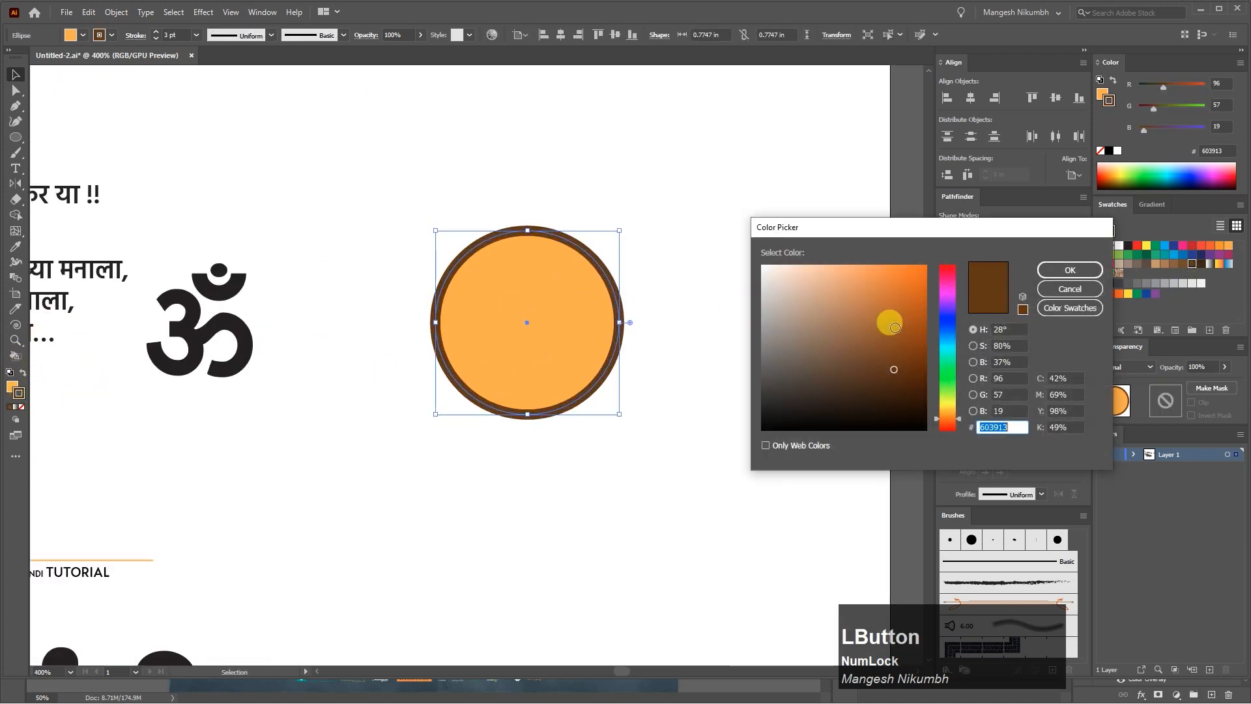
pyautogui.click(888, 321)
pyautogui.press('Return')
# Step: Move the Om symbol onto the orange circle, colour it red and resize it to fit inside
pyautogui.moveTo(230, 328)
pyautogui.mouseDown()
pyautogui.moveTo(525, 336)
pyautogui.moveTo(461, 310)
pyautogui.mouseUp()
pyautogui.click(651, 260)
pyautogui.hotkey('ctrl', 'z')
pyautogui.click(1192, 245)
pyautogui.moveTo(585, 264); pyautogui.dragTo(549, 293)
# Step: Centre the Om symbol and the circle on each other horizontally and vertically
pyautogui.keyDown('shift'); pyautogui.click(591, 298); pyautogui.keyUp('shift')
pyautogui.click(971, 98)
pyautogui.click(1055, 98)
pyautogui.click(685, 313)
# Step: Draw a thin vertical red rectangle about 0.044 in wide and 4.57 in tall across the Om medallion's centre
pyautogui.hotkey('ctrl', '-')
pyautogui.click(528, 330)
pyautogui.click(631, 278)
pyautogui.click(533, 331)
pyautogui.click(629, 285)
pyautogui.moveTo(16, 137); pyautogui.dragTo(52, 132)
pyautogui.hotkey('ctrl', '1')
pyautogui.moveTo(494, 174); pyautogui.dragTo(495, 436)
pyautogui.hotkey('ctrl', '+')
pyautogui.hotkey('ctrl', '+')
pyautogui.hotkey('ctrl', '+')
pyautogui.hotkey('ctrl', '+')
pyautogui.hotkey('ctrl', '+')
pyautogui.hotkey('ctrl', '+')
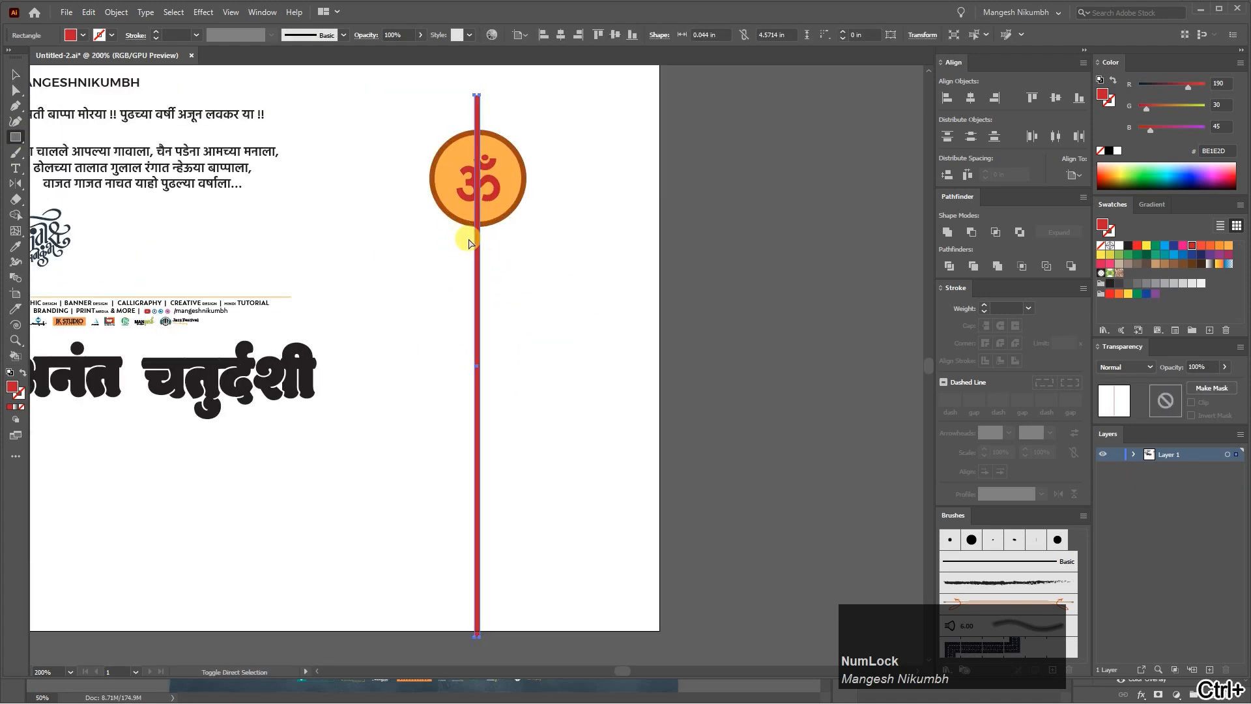
# Step: Recolour the vertical pole brown to match the medallion's border and centre it horizontally on the medallion
pyautogui.press('i')
pyautogui.click(517, 426)
pyautogui.press('v')
pyautogui.keyDown('shift'); pyautogui.click(540, 346); pyautogui.keyUp('shift')
pyautogui.click(970, 98)
pyautogui.hotkey('ctrl', '-')
pyautogui.hotkey('ctrl', '-')
# Step: Draw a small finial shape at the top of the pole and reshape it through its anchor points
pyautogui.moveTo(612, 304); pyautogui.dragTo(591, 383)
pyautogui.click(17, 137)
pyautogui.press('v')
pyautogui.moveTo(438, 179)
pyautogui.mouseDown()
pyautogui.moveTo(471, 212)
pyautogui.moveTo(394, 145)
pyautogui.mouseUp()
pyautogui.press('a')
pyautogui.click(473, 201)
pyautogui.keyDown('shift'); pyautogui.click(454, 218); pyautogui.keyUp('shift')
pyautogui.moveTo(455, 205)
pyautogui.mouseDown()
pyautogui.moveTo(489, 159)
pyautogui.moveTo(455, 190)
pyautogui.moveTo(470, 221)
pyautogui.mouseUp()
pyautogui.click(489, 159)
pyautogui.click(455, 193)
pyautogui.click(487, 194)
# Step: Centre the finial horizontally on the pole above the Om medallion
pyautogui.press('v')
pyautogui.keyDown('shift'); pyautogui.click(458, 262); pyautogui.keyUp('shift')
pyautogui.click(971, 98)
pyautogui.click(606, 261)
pyautogui.moveTo(482, 322); pyautogui.dragTo(508, 243)
pyautogui.moveTo(518, 333); pyautogui.dragTo(519, 307)
pyautogui.moveTo(585, 391); pyautogui.dragTo(598, 362)
pyautogui.click(599, 362)
# Step: Draw a thin vertical brown strand hanging from the medallion beside the pole and send it to the back
pyautogui.moveTo(25, 158); pyautogui.dragTo(66, 131)
pyautogui.moveTo(461, 314); pyautogui.dragTo(462, 548)
pyautogui.press('v')
pyautogui.moveTo(461, 394); pyautogui.dragTo(472, 395)
pyautogui.hotkey('ctrl', 'shift', '[')
# Step: Add a small brown ornament at the lower end of the thin strand
pyautogui.keyDown('alt'); pyautogui.moveTo(499, 111); pyautogui.dragTo(470, 526); pyautogui.keyUp('alt')
pyautogui.click(393, 458)
pyautogui.click(513, 520)
pyautogui.moveTo(493, 504); pyautogui.dragTo(457, 432)
pyautogui.moveTo(422, 453); pyautogui.dragTo(437, 472)
pyautogui.click(504, 434)
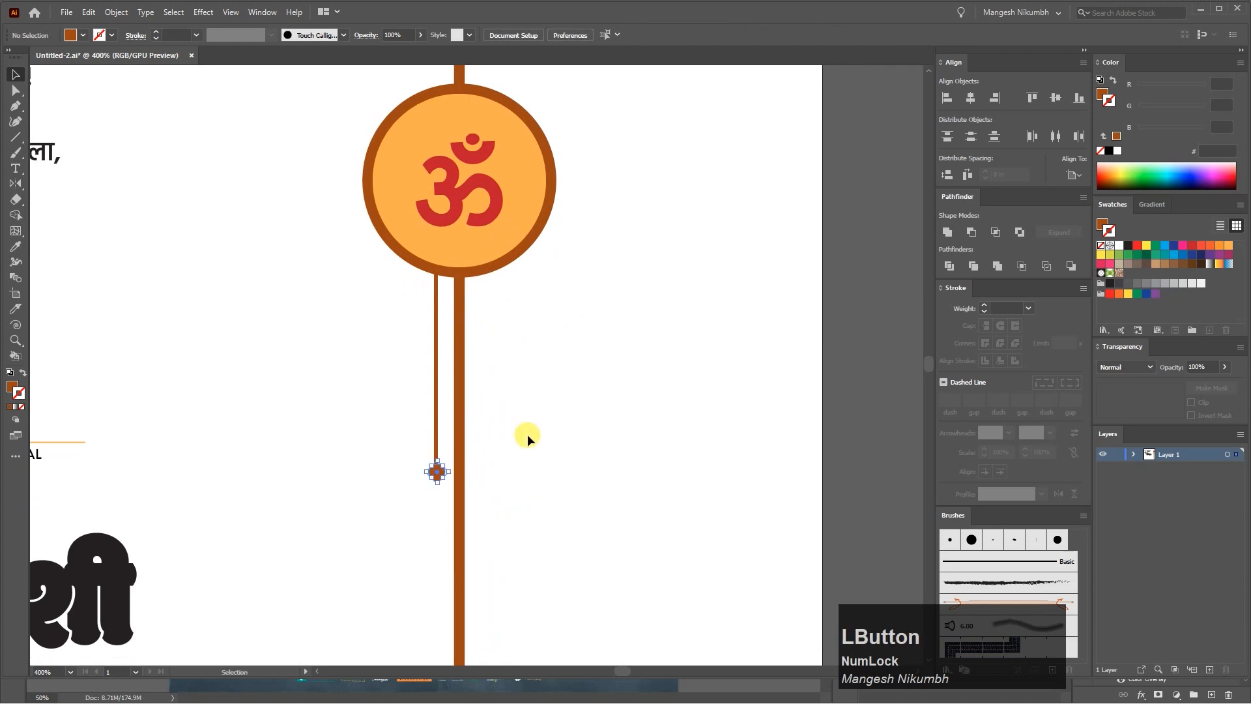
# Step: Draw a small circle for the strand's lower end and pull its anchor points into a pointed drop shape
pyautogui.scroll(1, 484, 362)
pyautogui.click(412, 526)
pyautogui.press('u')
pyautogui.press('l')
pyautogui.click(381, 506)
pyautogui.scroll(2, 391, 538)
pyautogui.press('a')
pyautogui.click(464, 581)
pyautogui.moveTo(464, 471)
pyautogui.mouseDown()
pyautogui.moveTo(463, 499)
pyautogui.moveTo(470, 460)
pyautogui.mouseUp()
pyautogui.moveTo(470, 460); pyautogui.dragTo(467, 298)
# Step: Centre the beaded strand's pieces on each other, group them and send the group behind the medallion
pyautogui.scroll(5, 473, 391)
pyautogui.click(483, 366)
pyautogui.click(482, 302)
pyautogui.hotkey('ctrl', '-')
pyautogui.hotkey('ctrl', '-')
pyautogui.moveTo(471, 564); pyautogui.dragTo(434, 301)
pyautogui.click(969, 96)
pyautogui.rightClick(460, 329)
pyautogui.click(511, 425)
pyautogui.hotkey('ctrl', '-')
pyautogui.hotkey('ctrl', 'shift', '[')
# Step: Copy the beaded strand outward in steps, each copy hanging higher, and lock the medallion
pyautogui.click(567, 327)
pyautogui.moveTo(467, 350); pyautogui.dragTo(431, 284)
pyautogui.click(554, 321)
pyautogui.moveTo(431, 284); pyautogui.dragTo(415, 254)
pyautogui.hotkey('ctrl', 'shift', 'a')
pyautogui.click(418, 127)
pyautogui.hotkey('ctrl', '2')
# Step: Reflect a copy of the beaded strands and place it on the other side of the pole
pyautogui.moveTo(477, 362); pyautogui.dragTo(583, 327)
pyautogui.press('Right')
pyautogui.rightClick(582, 327)
pyautogui.moveTo(635, 459)
pyautogui.click(750, 506)
pyautogui.click(984, 427)
pyautogui.moveTo(570, 384); pyautogui.dragTo(550, 384)
# Step: Group both sets of beaded strands and centre them horizontally on the pole
pyautogui.moveTo(383, 326); pyautogui.dragTo(475, 365)
pyautogui.rightClick(550, 322)
pyautogui.click(595, 421)
pyautogui.click(867, 168)
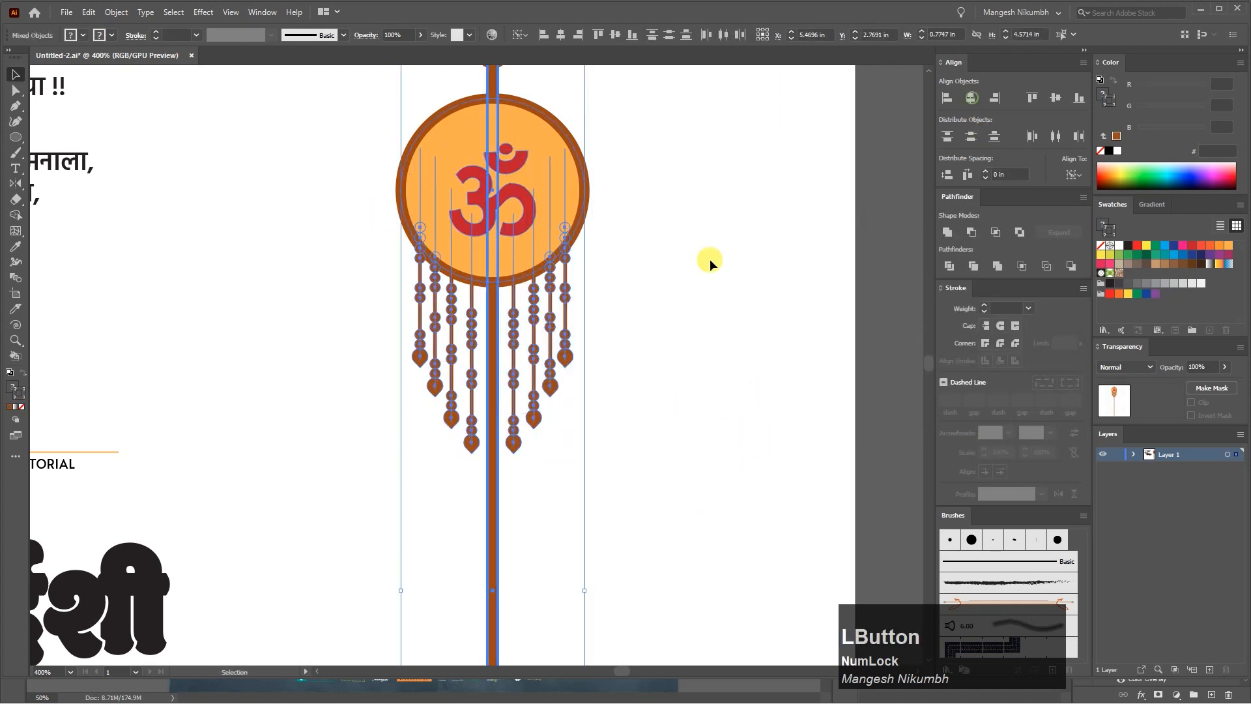
# Step: Copy the finished Om emblem and paste it into the poster in Photoshop
pyautogui.hotkey('ctrl', '-')
pyautogui.click(525, 362)
pyautogui.hotkey('ctrl', 'c')
pyautogui.hotkey('alt', 'Tab')
pyautogui.hotkey('ctrl', 'v')
# Step: Scale down the pasted Om emblem and place it between the elephant and the man in the cap
pyautogui.moveTo(580, 279); pyautogui.dragTo(589, 309)
pyautogui.moveTo(565, 443); pyautogui.dragTo(319, 362)
pyautogui.moveTo(347, 512); pyautogui.dragTo(330, 427)
pyautogui.press('Return')
pyautogui.moveTo(313, 266)
pyautogui.mouseDown()
pyautogui.moveTo(327, 283)
pyautogui.moveTo(315, 290)
pyautogui.mouseUp()
# Step: Duplicate the Om emblem, scale the copy smaller and position it beside the Ganesh idol's throne
pyautogui.moveTo(314, 290); pyautogui.dragTo(601, 271)
pyautogui.hotkey('ctrl', 't')
pyautogui.moveTo(617, 234); pyautogui.dragTo(653, 171)
pyautogui.moveTo(607, 294); pyautogui.dragTo(608, 391)
pyautogui.moveTo(629, 528); pyautogui.dragTo(605, 417)
pyautogui.press('Return')
pyautogui.moveTo(598, 291)
pyautogui.mouseDown()
pyautogui.moveTo(595, 326)
pyautogui.moveTo(592, 292)
pyautogui.mouseUp()
# Step: Nudge the two title words slightly upward and add a layer mask ready for brushing with the default colours
pyautogui.moveTo(551, 220); pyautogui.dragTo(551, 216)
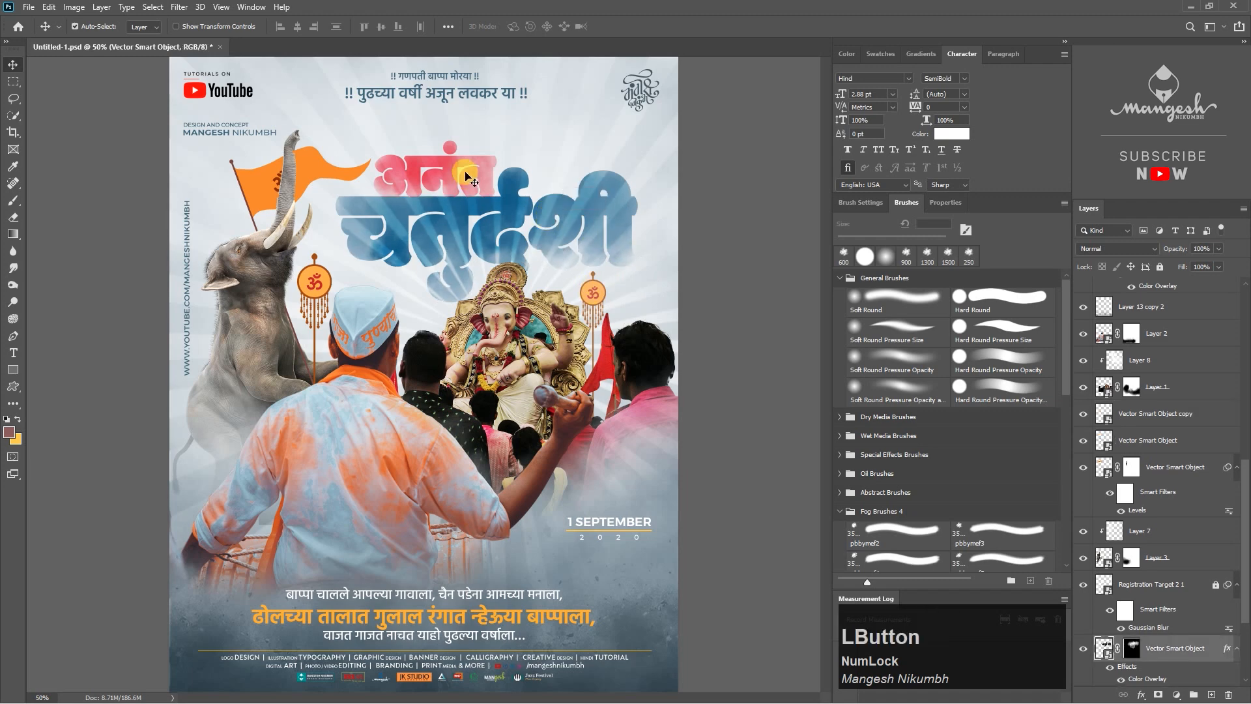
pyautogui.moveTo(468, 182); pyautogui.dragTo(467, 178)
pyautogui.click(1159, 695)
pyautogui.click(8, 419)
pyautogui.click(13, 200)
pyautogui.click(67, 200)
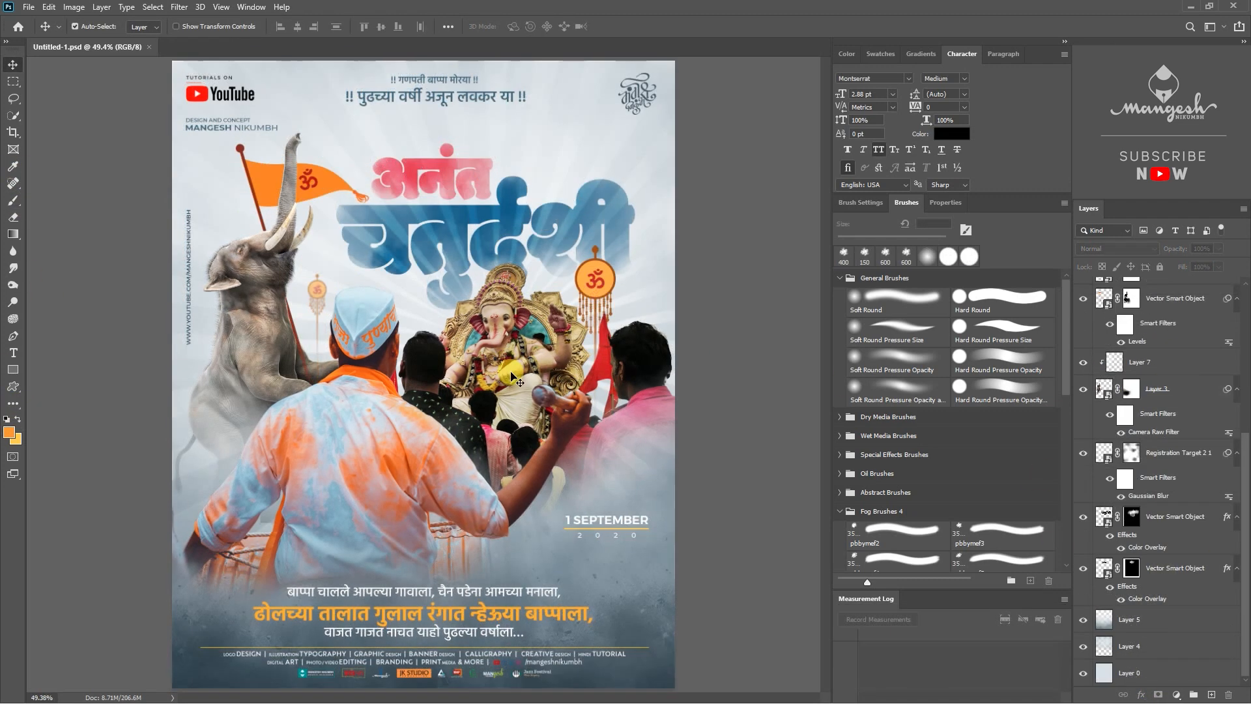
# Step: Apply a Camera Raw filter to Layer 1 with Exposure +0.80, Shadows +63, Blacks +52 and Clarity +24
pyautogui.click(520, 381)
pyautogui.click(1084, 318)
pyautogui.click(1084, 318)
pyautogui.click(1111, 319)
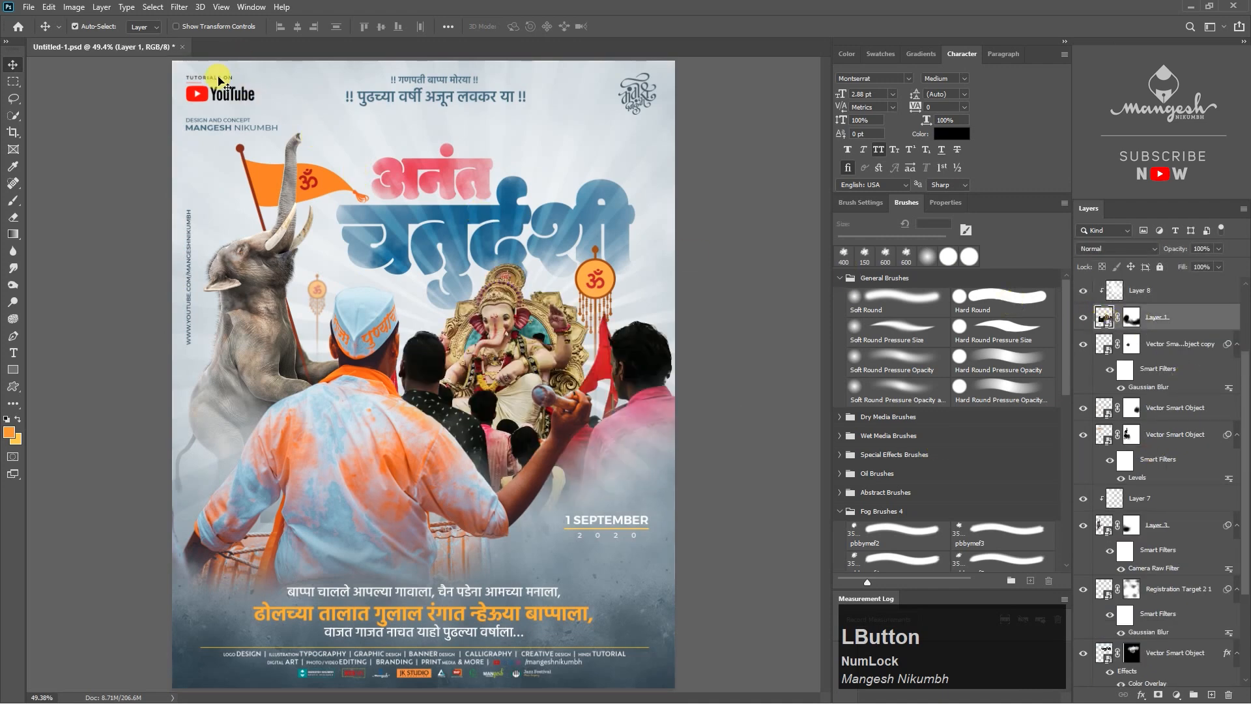
pyautogui.click(181, 7)
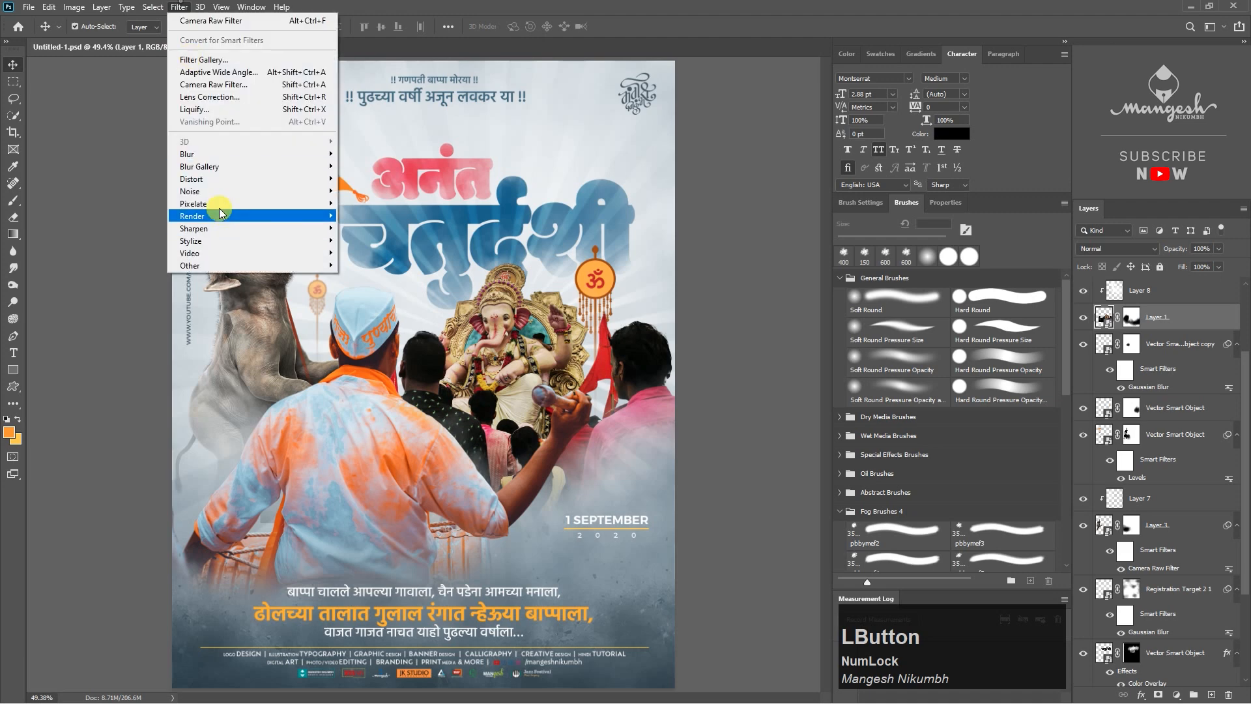
pyautogui.click(216, 82)
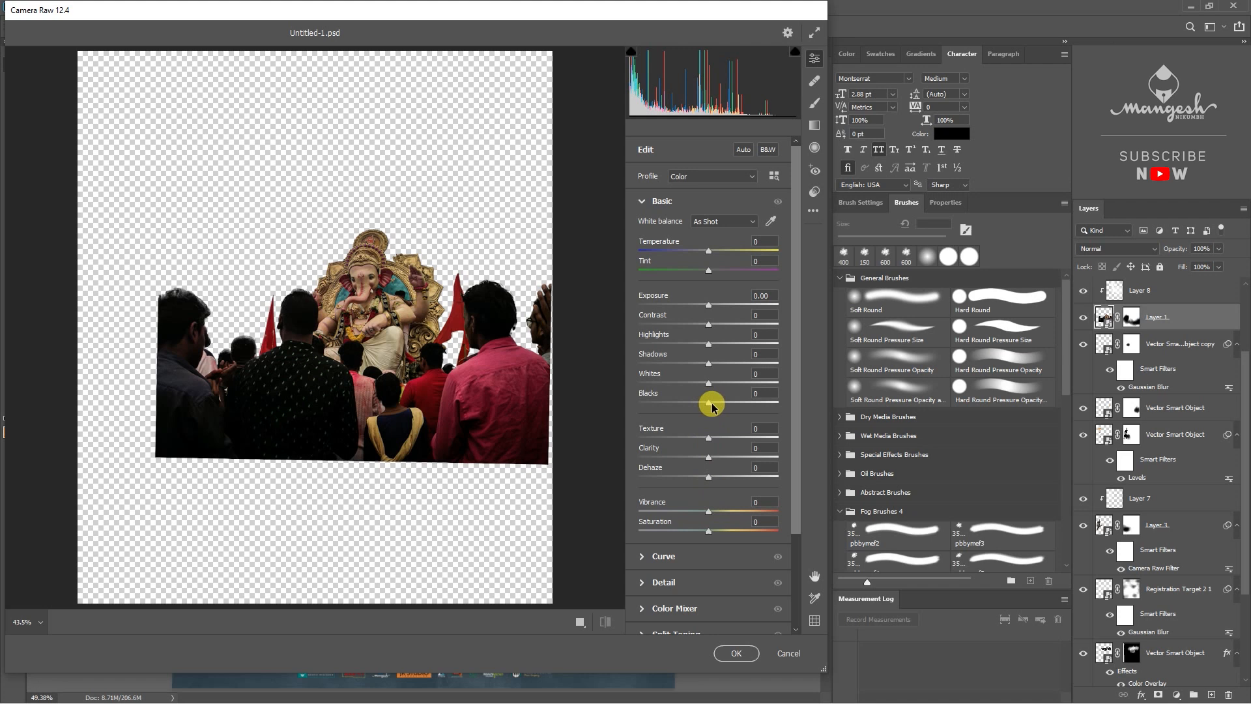
pyautogui.moveTo(710, 404); pyautogui.dragTo(746, 407)
pyautogui.moveTo(722, 310); pyautogui.dragTo(721, 311)
pyautogui.moveTo(709, 362); pyautogui.dragTo(747, 363)
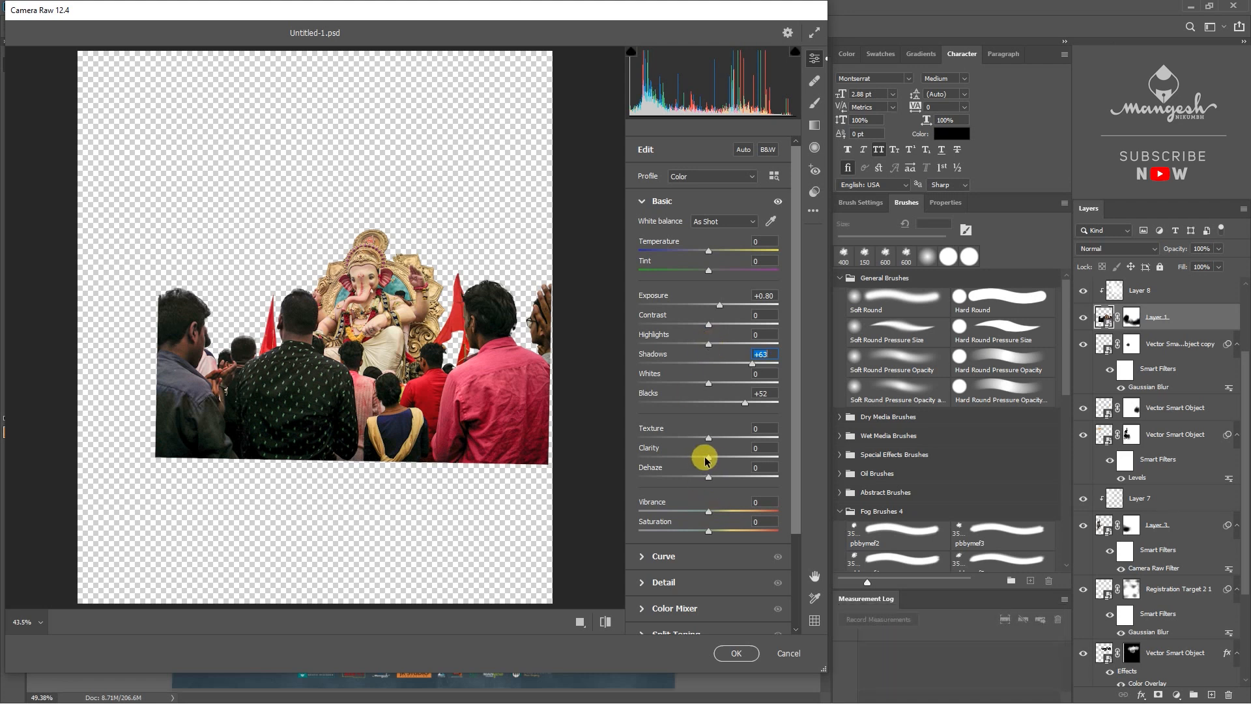
pyautogui.moveTo(709, 457); pyautogui.dragTo(727, 461)
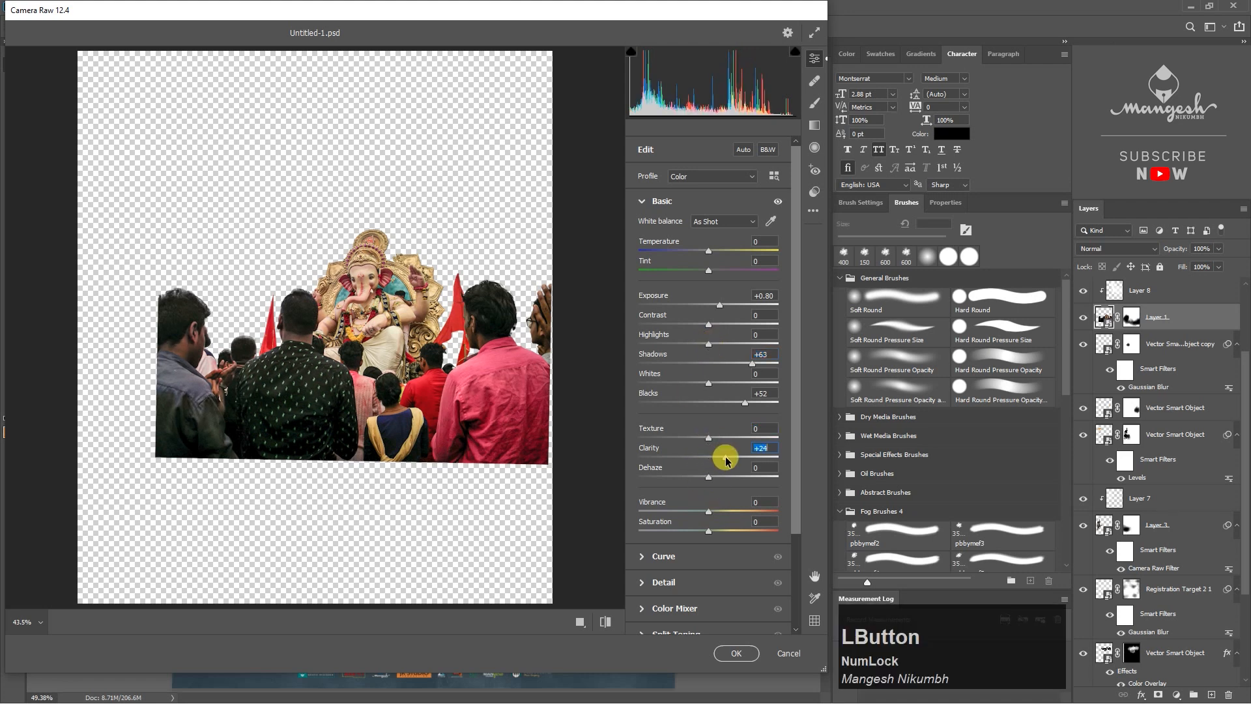
pyautogui.click(735, 653)
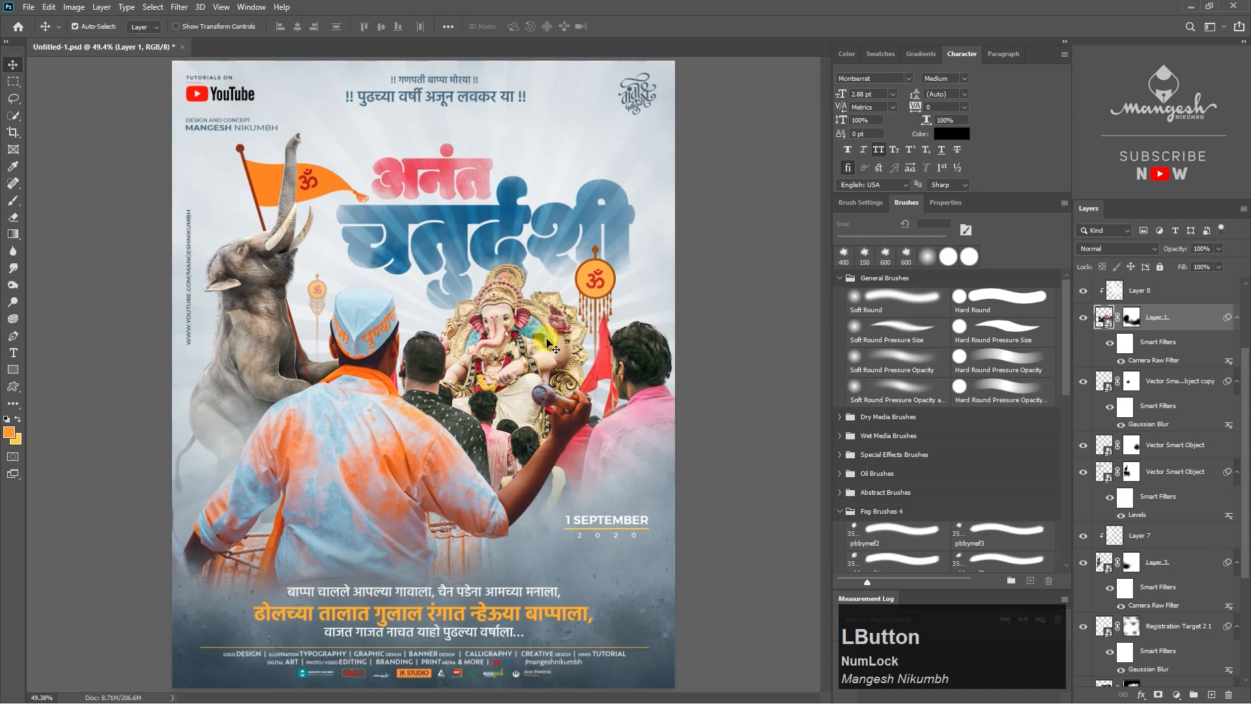
# Step: Lower the opacity of the Overlay-mode Layer 8 to 29%
pyautogui.click(1149, 294)
pyautogui.click(1084, 292)
pyautogui.click(1083, 292)
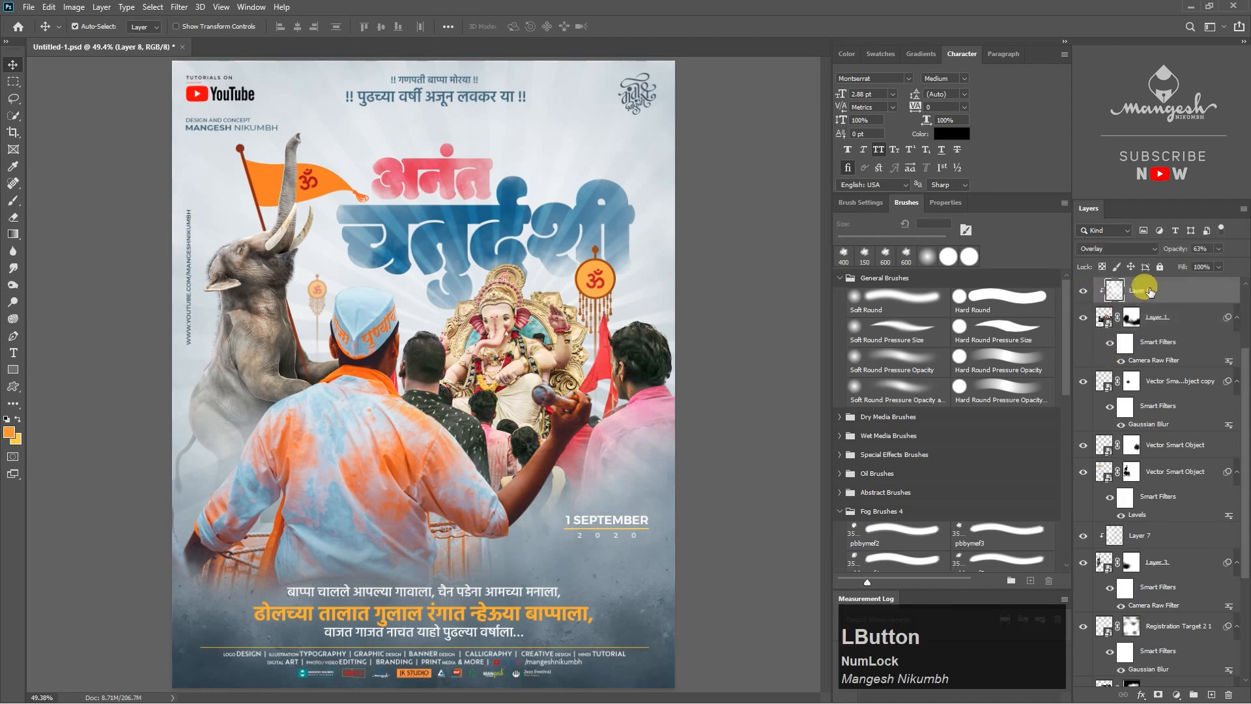
pyautogui.moveTo(1201, 266); pyautogui.dragTo(1202, 268)
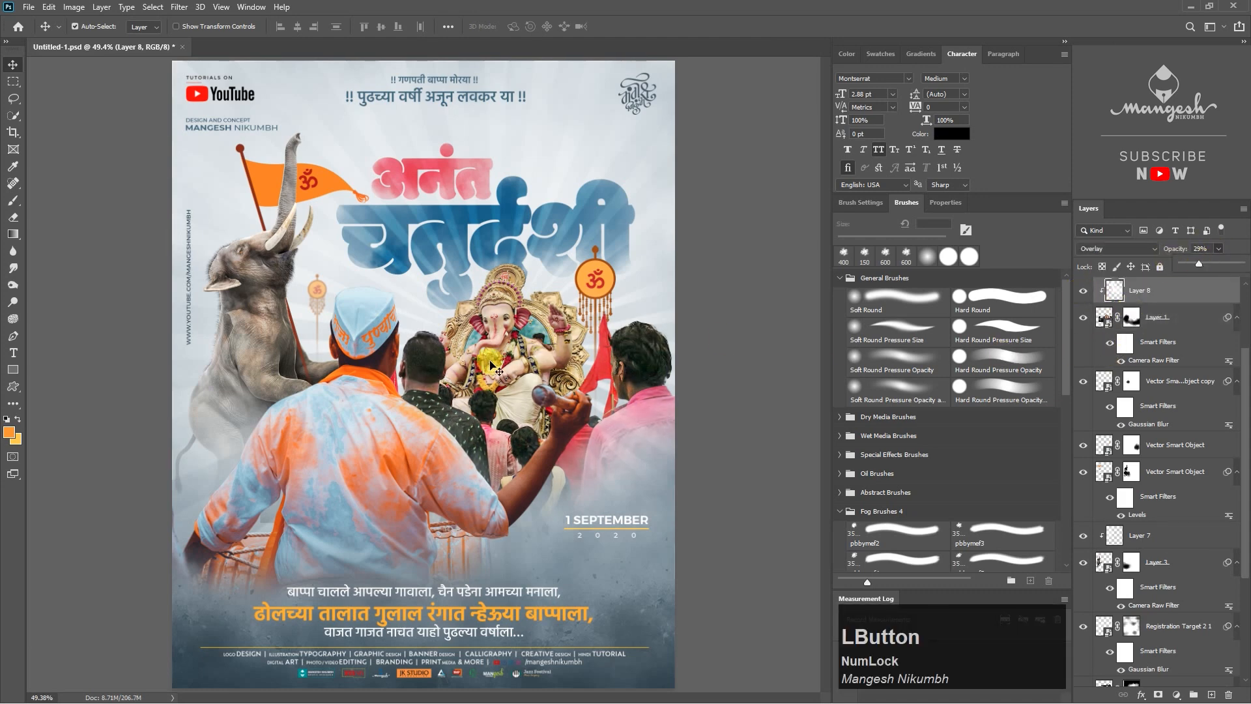
# Step: Create a new layer above Layer 7 and choose the petal-shaped Sampled Brush 29 at 92 px
pyautogui.click(319, 179)
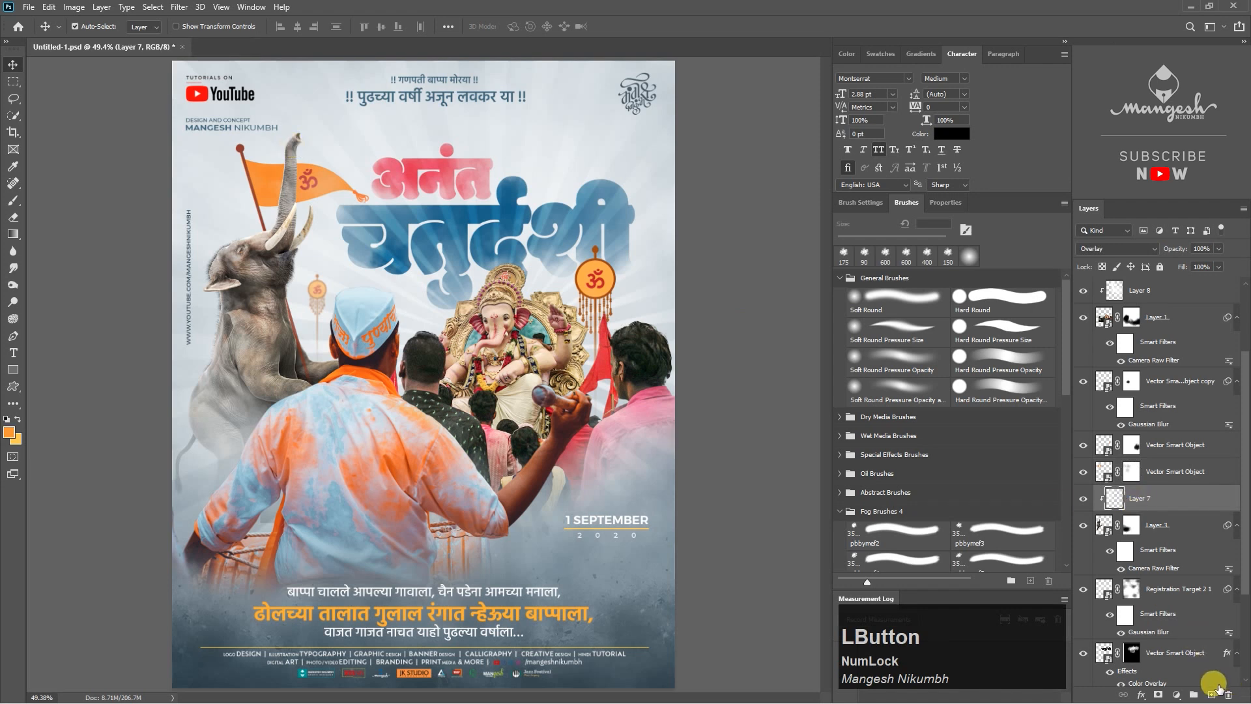
pyautogui.click(1209, 696)
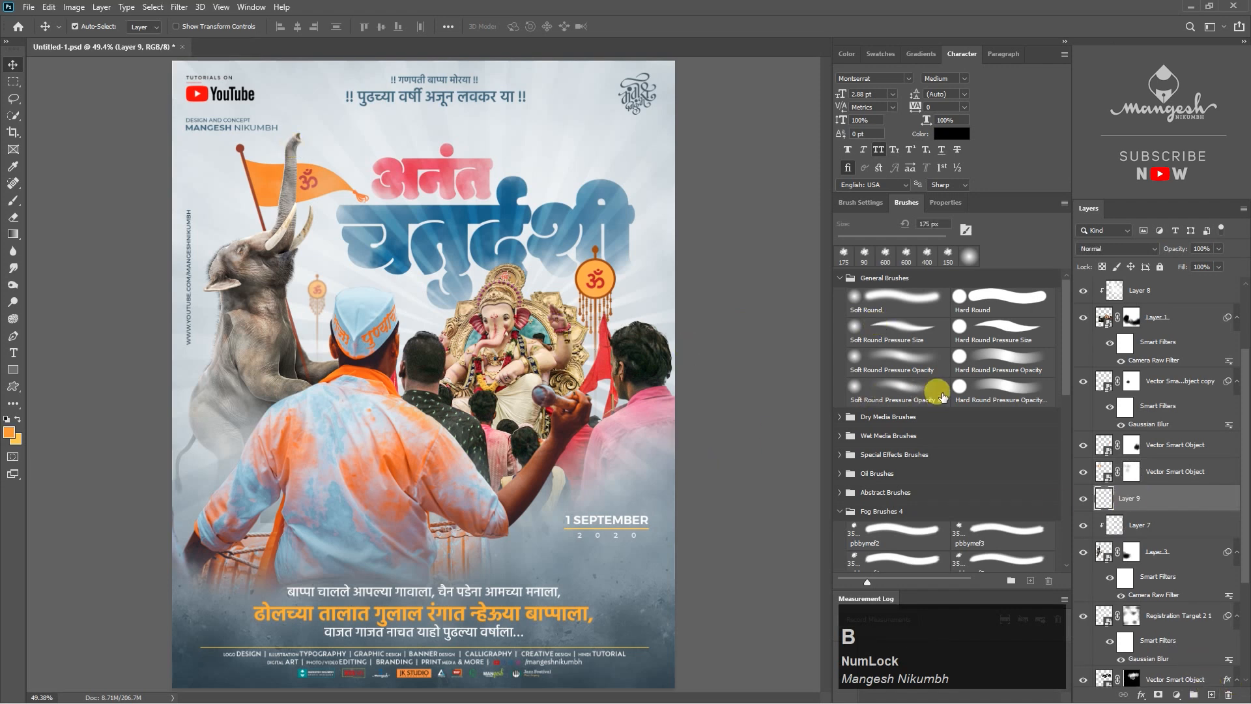
pyautogui.press('b')
pyautogui.scroll(-3, 883, 480)
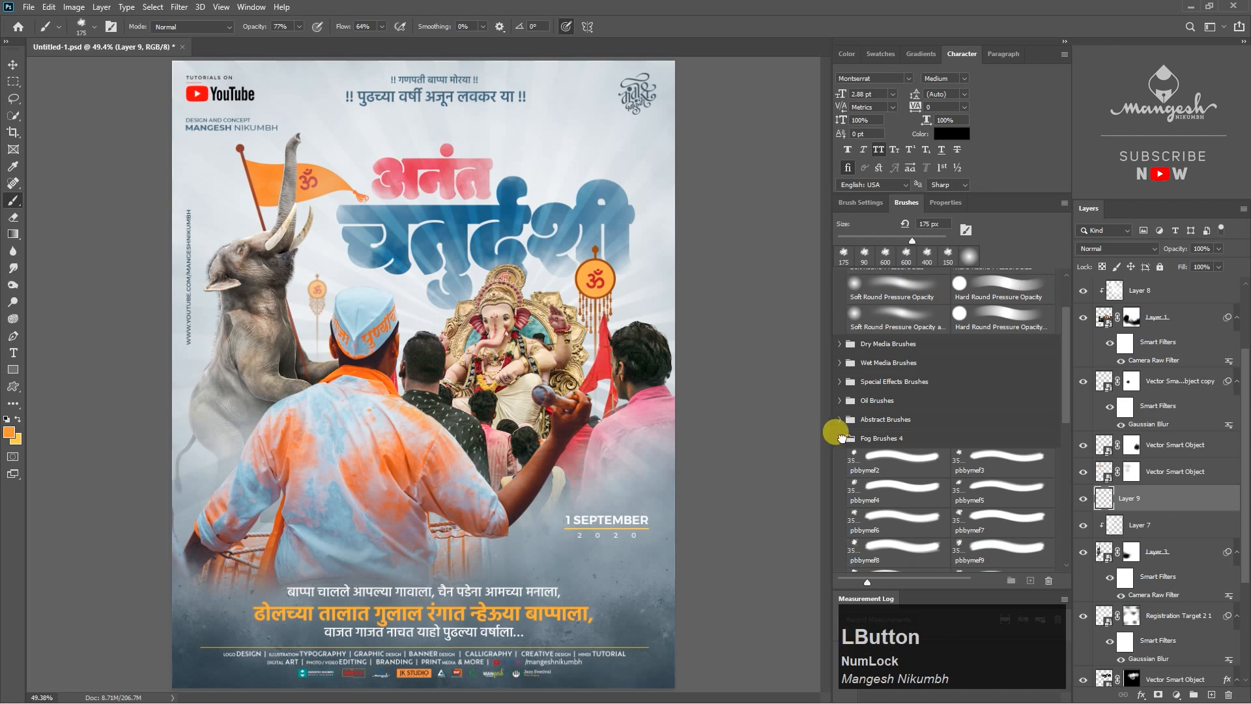
pyautogui.click(840, 437)
pyautogui.scroll(-6, 847, 443)
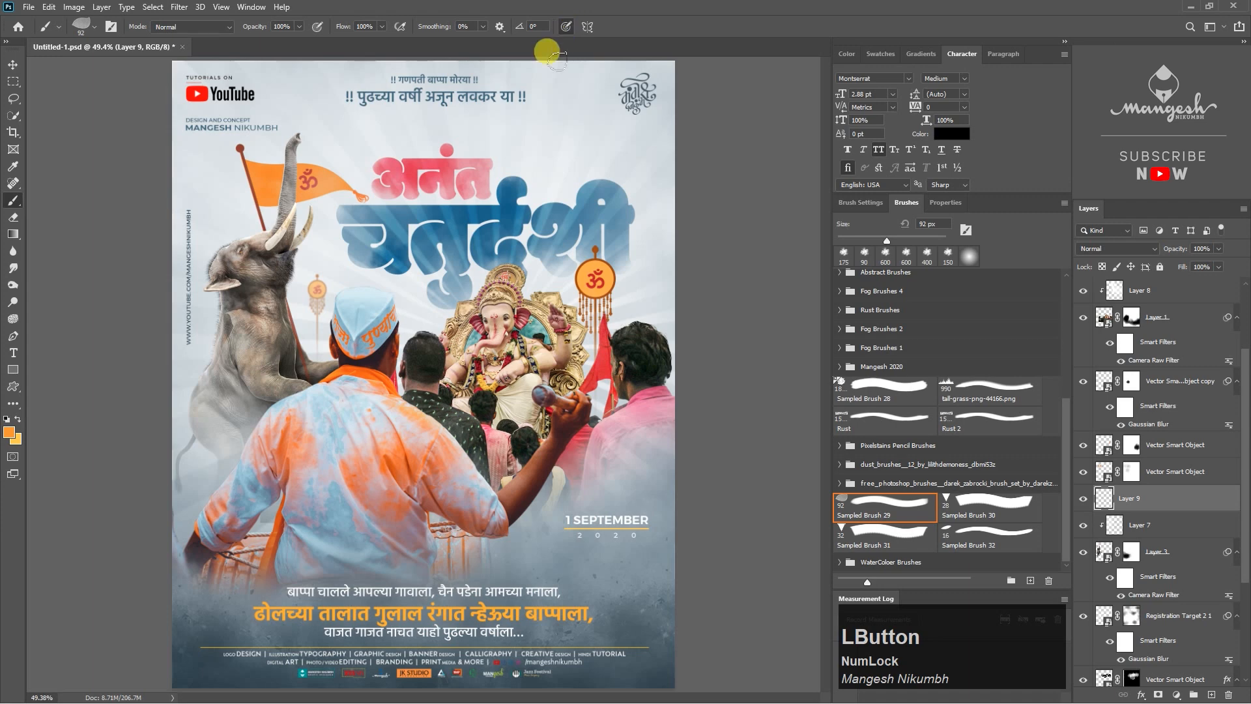
# Step: Widen the petal brush's spacing and set its Angle Jitter to 68% in Shape Dynamics
pyautogui.click(872, 203)
pyautogui.click(879, 260)
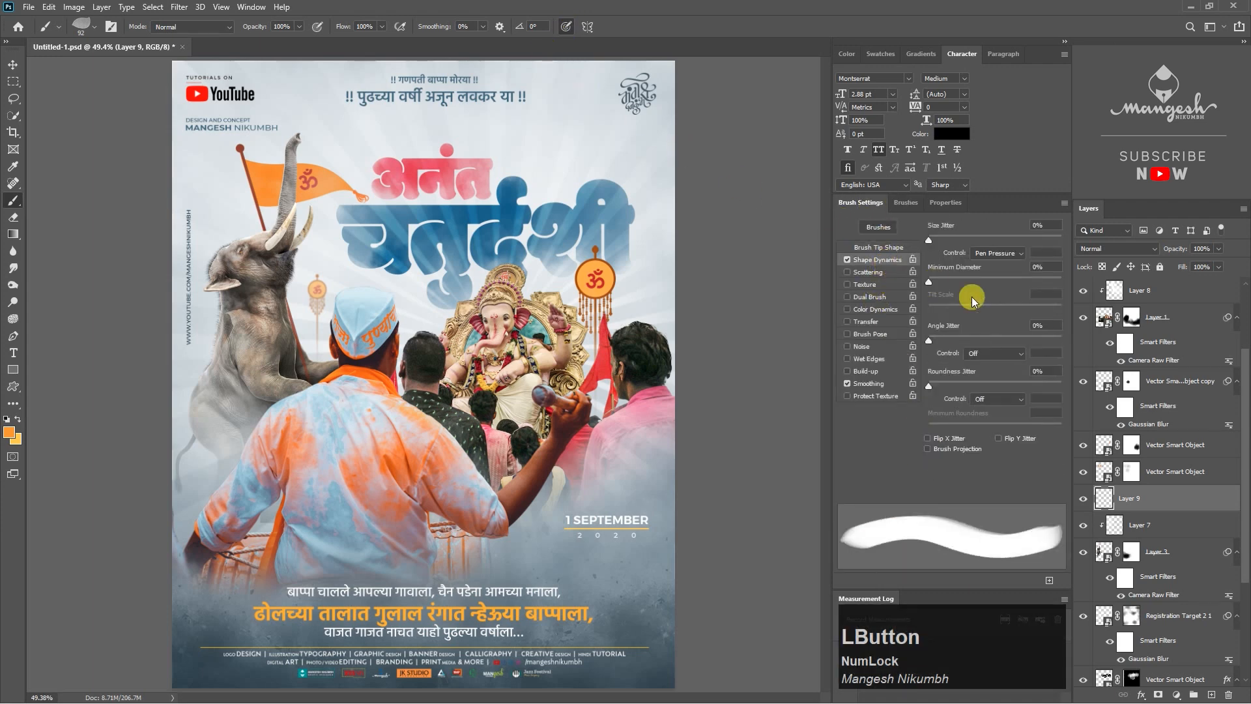
pyautogui.click(879, 248)
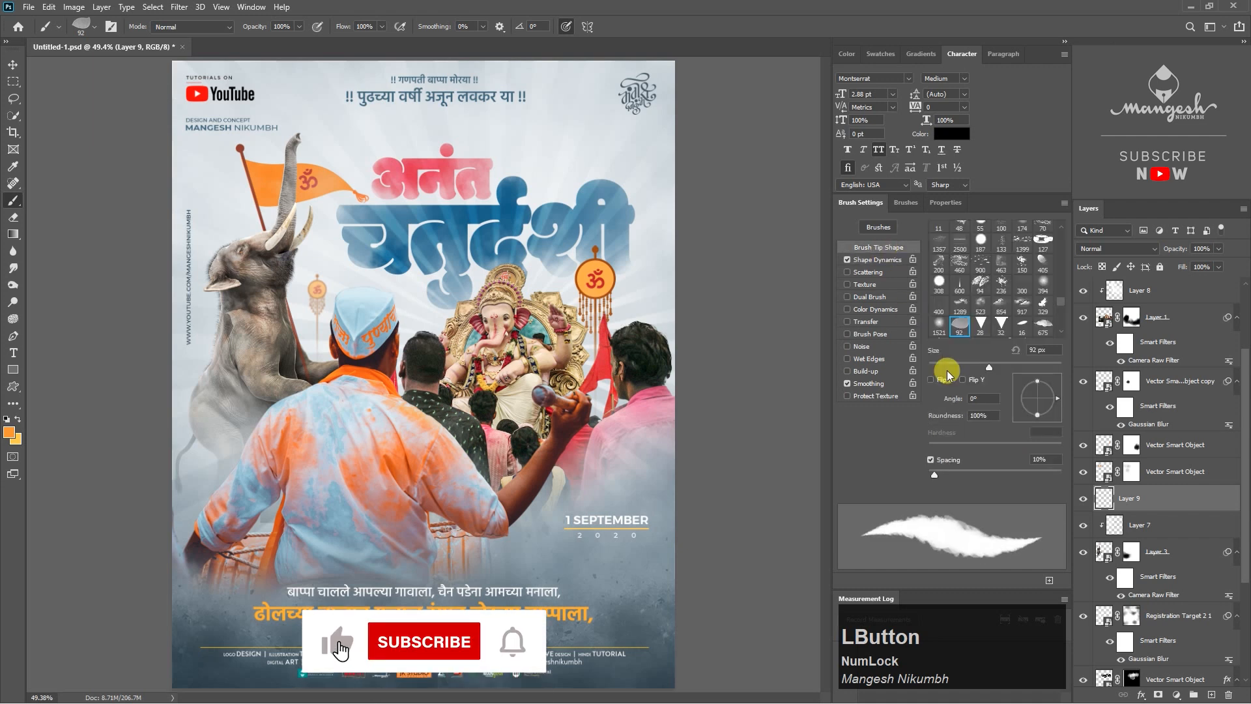
pyautogui.moveTo(936, 476); pyautogui.dragTo(1030, 462)
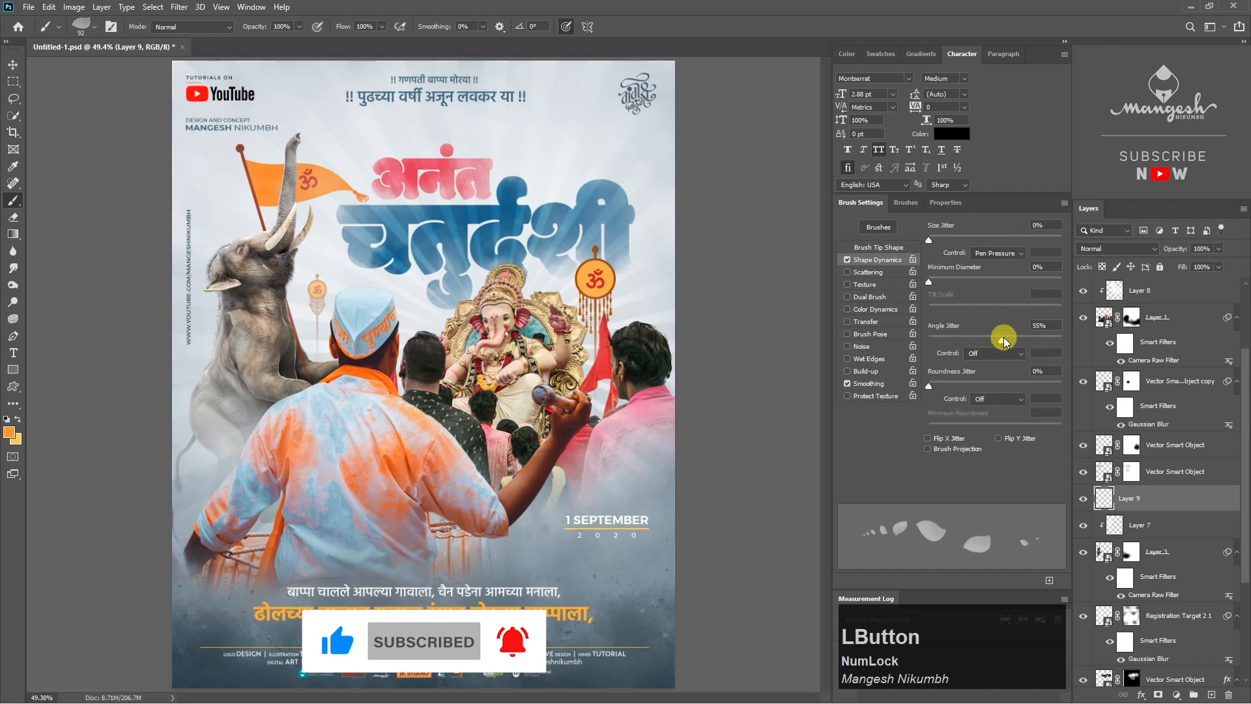
pyautogui.moveTo(1004, 340); pyautogui.dragTo(1019, 330)
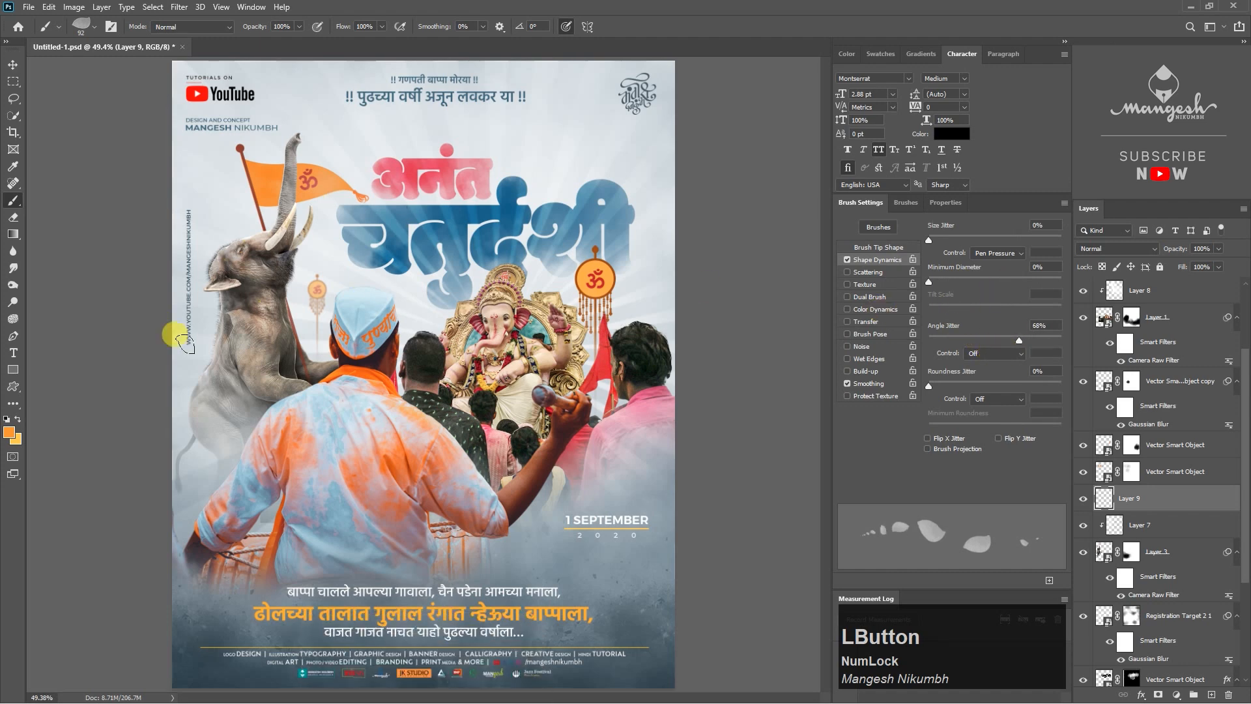
# Step: Set the foreground colour to red f52020 and paint scattered petals around the elephant's trunk and flag, varying the brush size
pyautogui.click(9, 431)
pyautogui.click(984, 456)
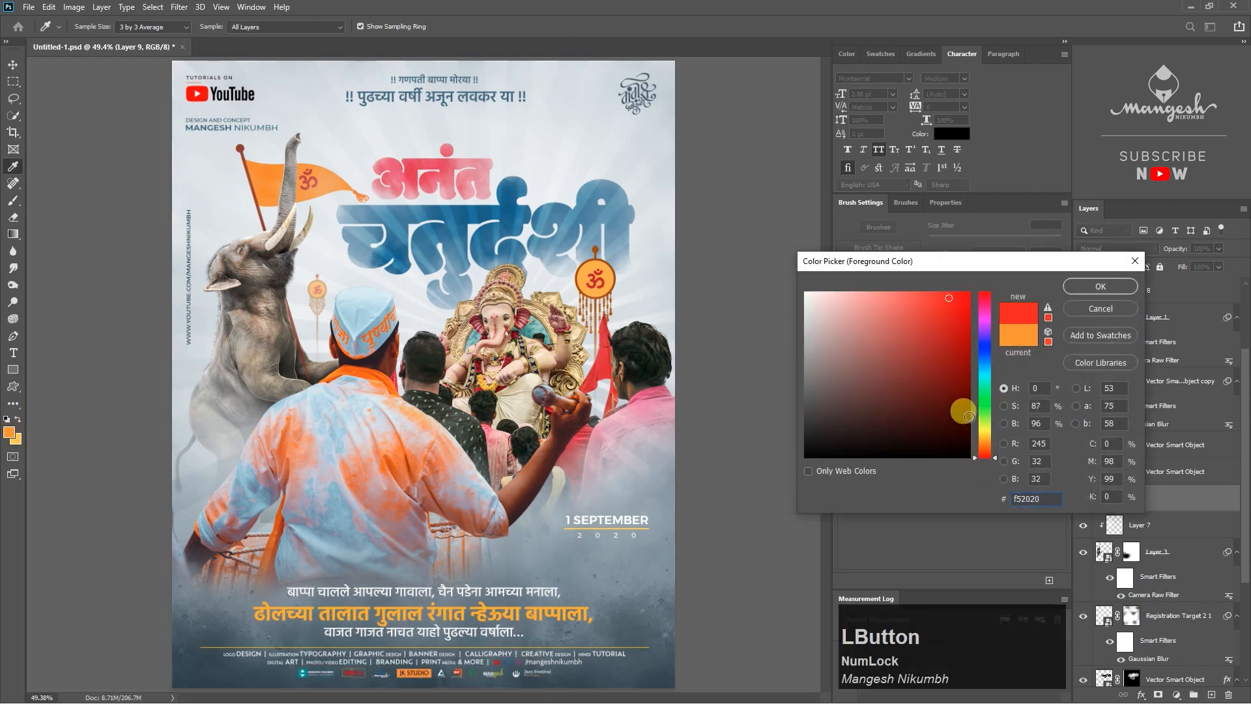
pyautogui.press('Return')
pyautogui.press('[')
pyautogui.press('[')
pyautogui.click(335, 133)
pyautogui.press(']')
pyautogui.press(']')
pyautogui.press(']')
pyautogui.click(330, 153)
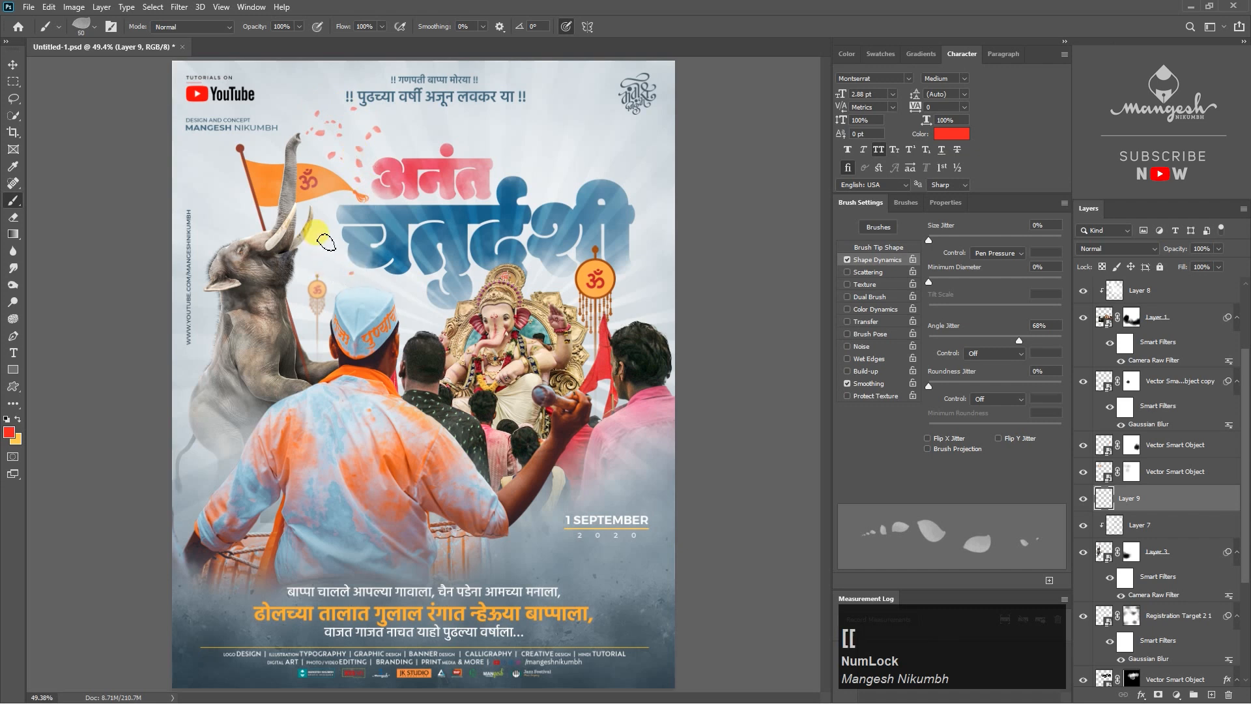
# Step: Reduce the brush size, undo the last petal stroke and repaint smaller petals above the flag
pyautogui.press('[')
pyautogui.press('[')
pyautogui.press('[')
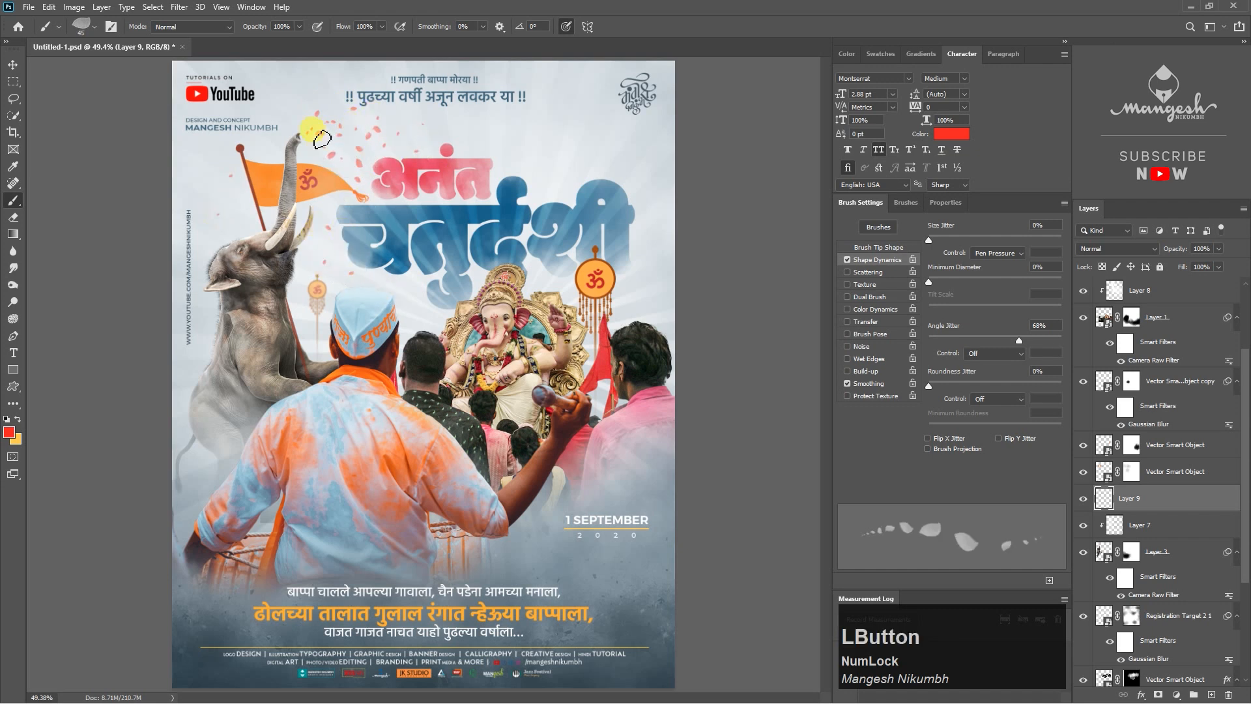
pyautogui.hotkey('ctrl', 'z')
pyautogui.click(371, 132)
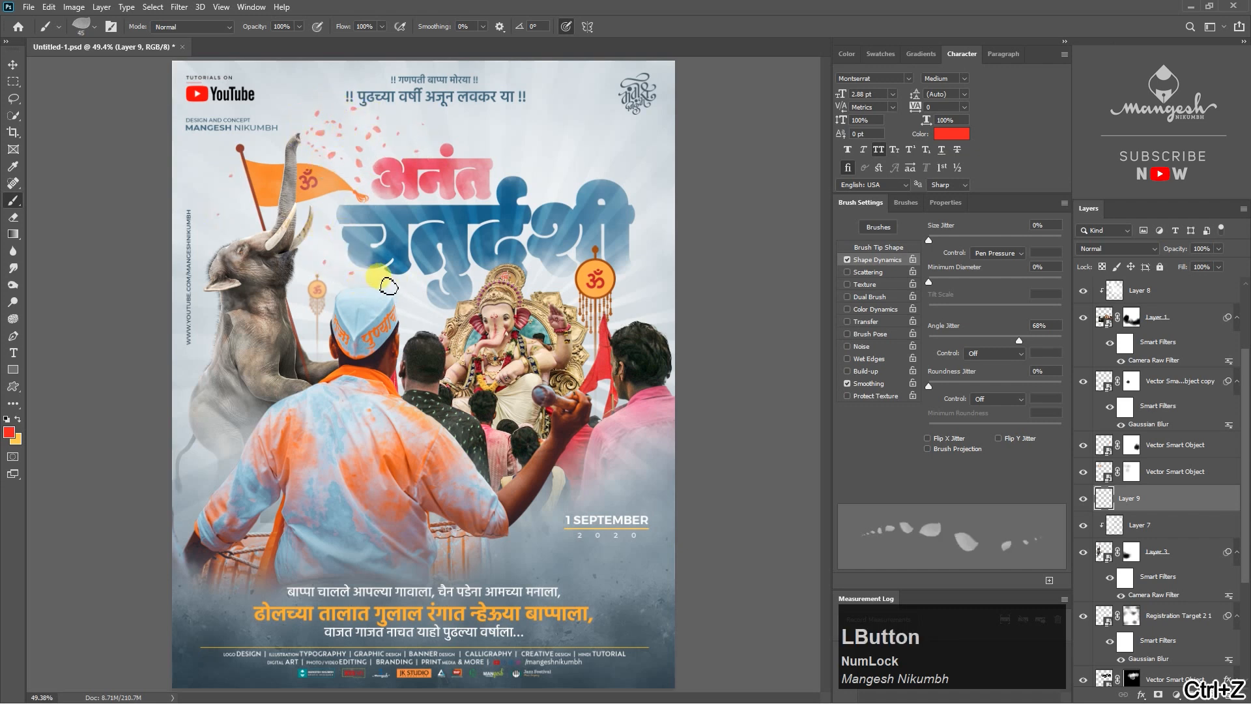
# Step: Bring the petal layer to the top of the stack and paint more small petals near the elephant
pyautogui.press('[')
pyautogui.press('[')
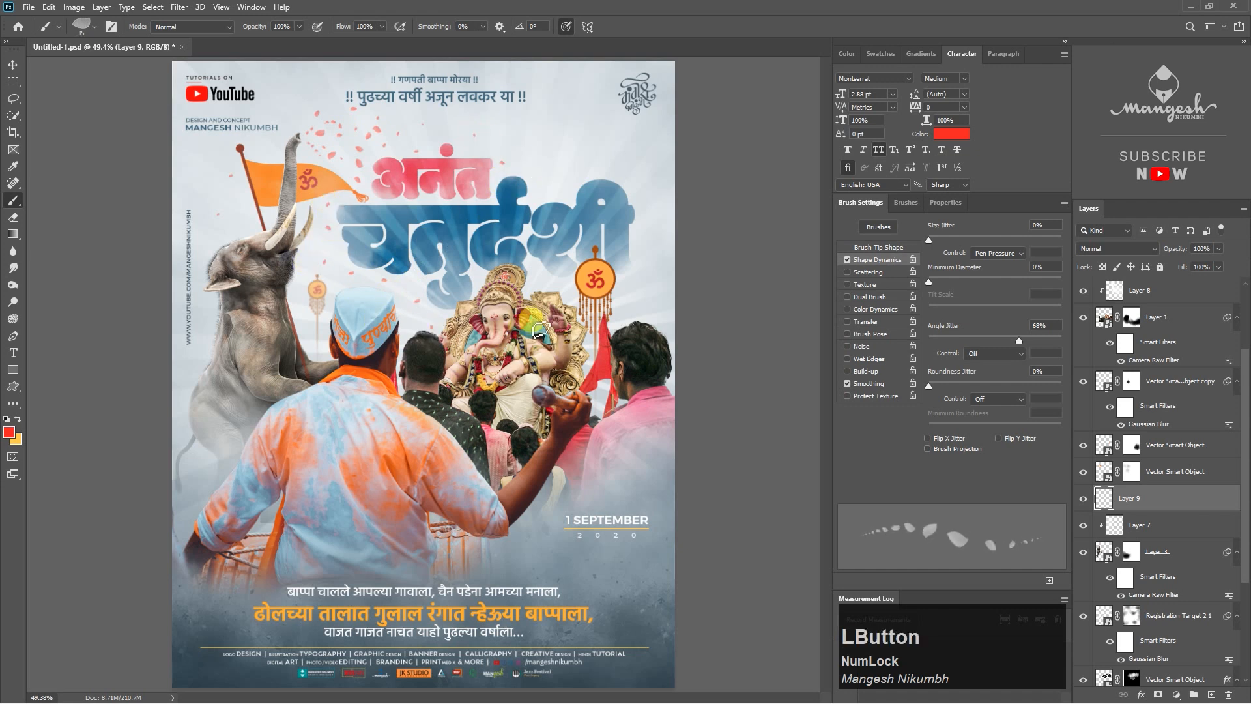
pyautogui.hotkey('ctrl', 'shift', ']')
pyautogui.click(322, 306)
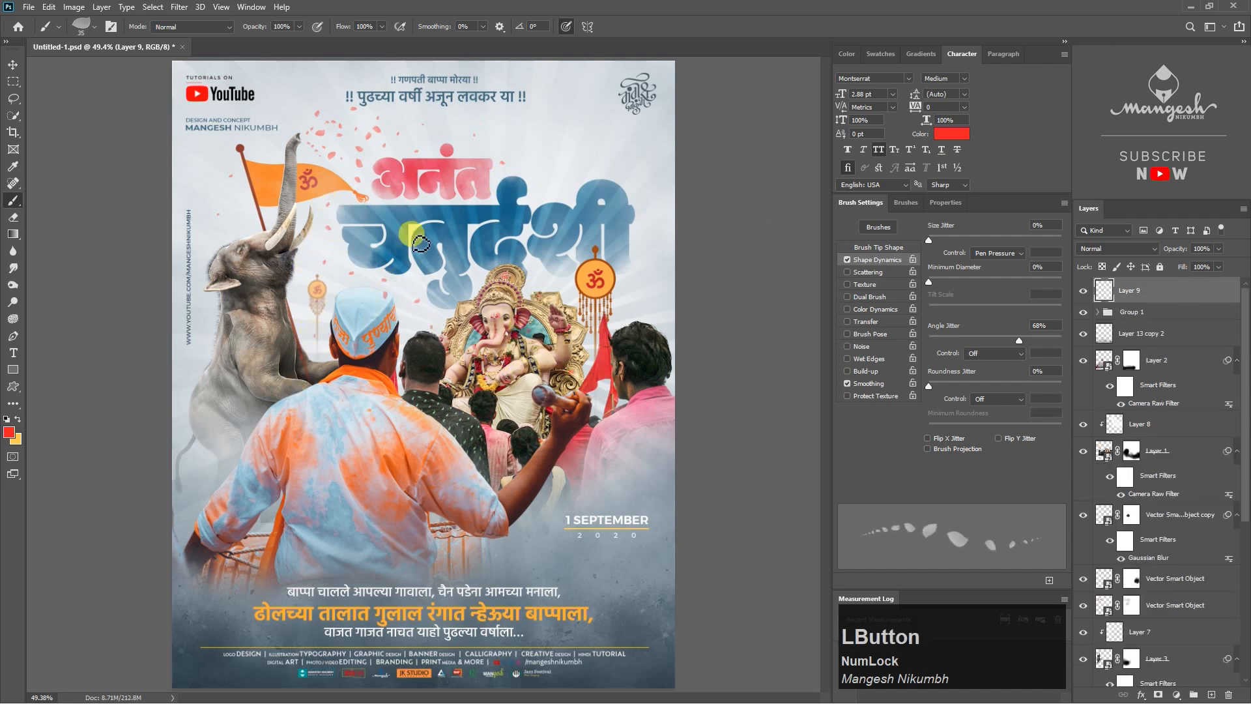
# Step: Duplicate the petal layer twice and merge all three petal layers into one
pyautogui.rightClick(1152, 291)
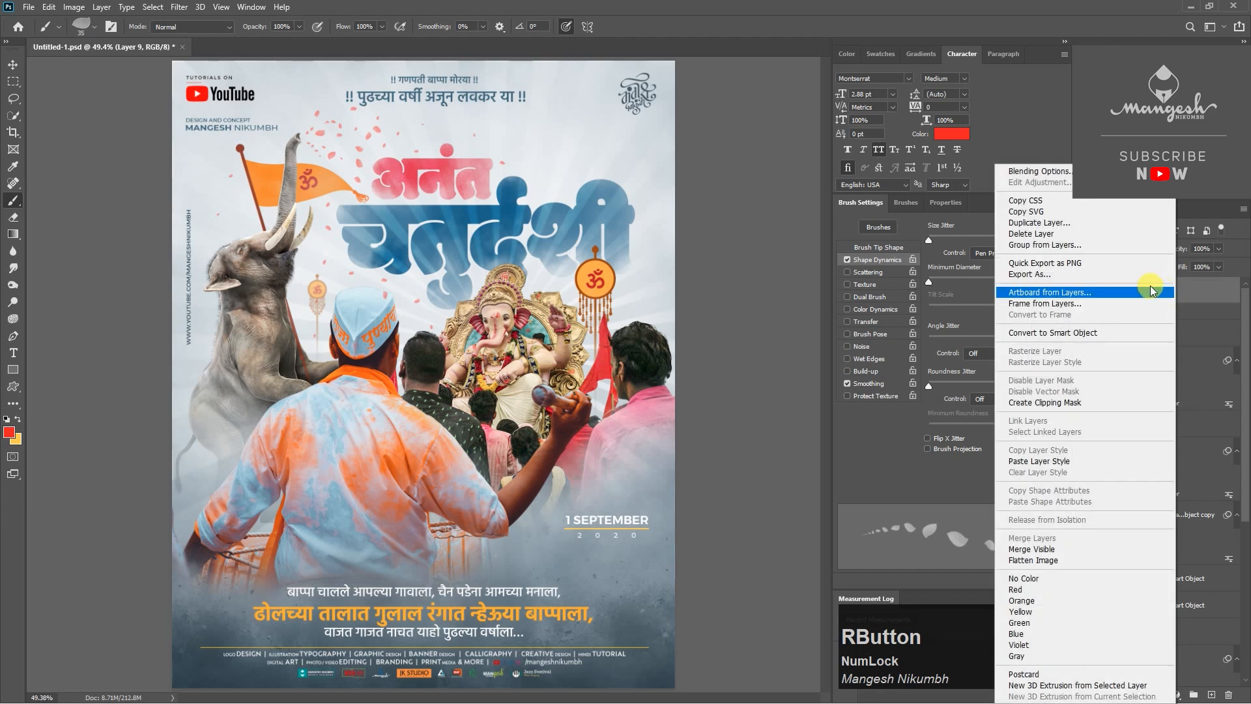
pyautogui.click(1029, 223)
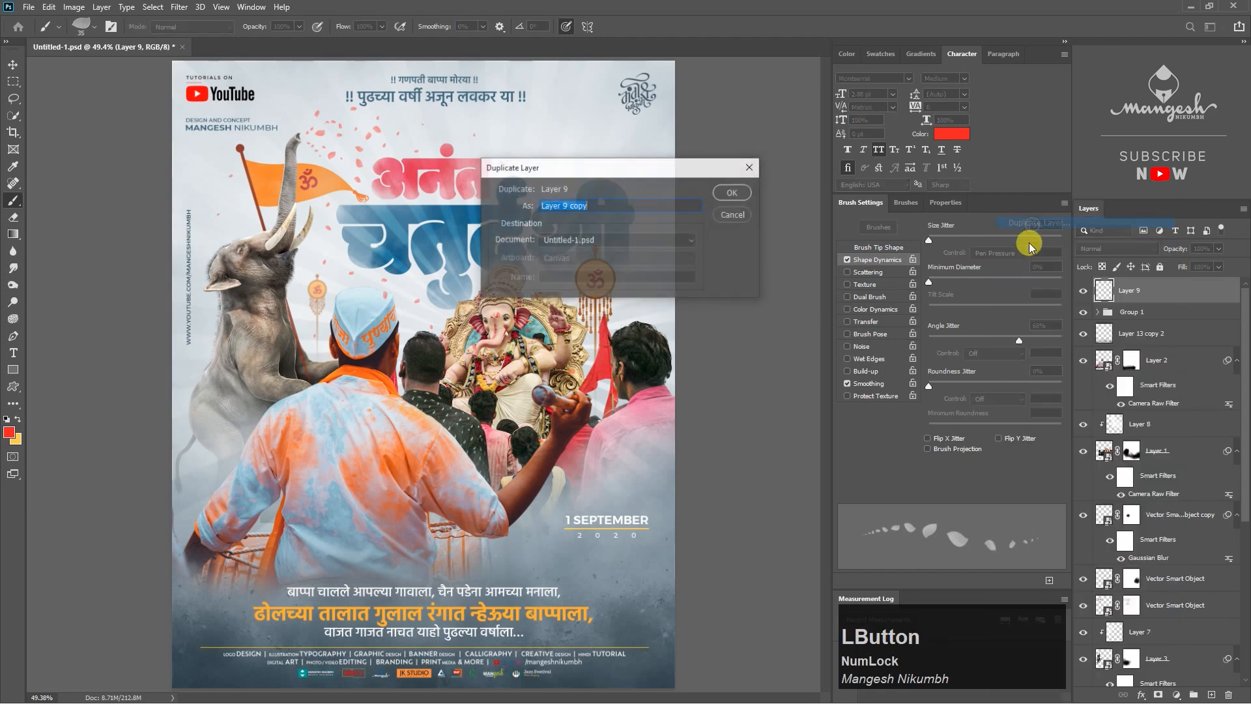
pyautogui.click(732, 192)
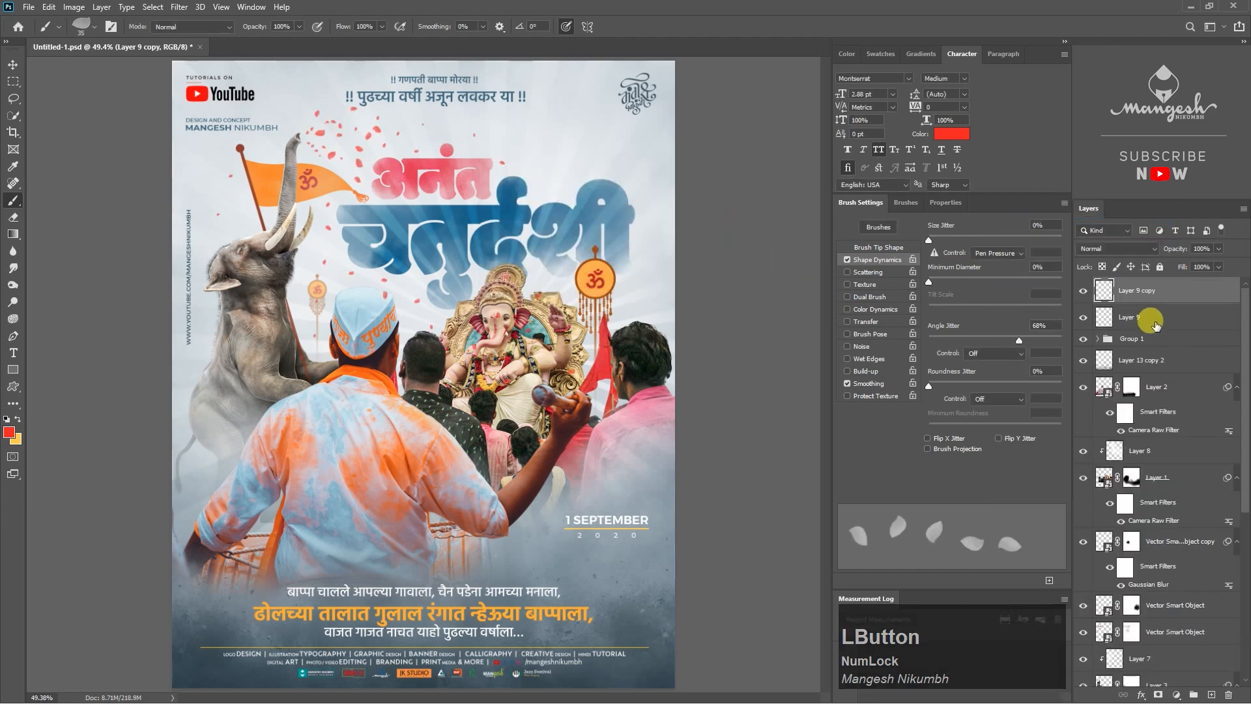
pyautogui.hotkey('ctrl', 'j')
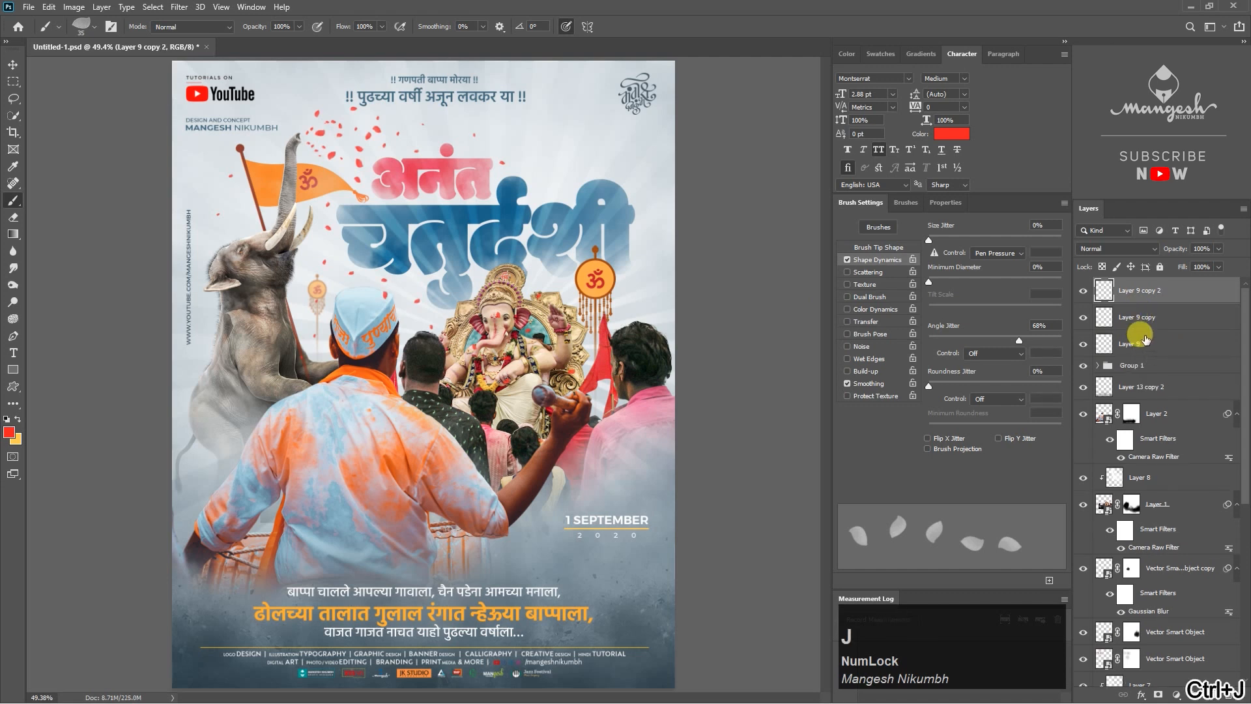
pyautogui.keyDown('shift'); pyautogui.click(1152, 343); pyautogui.keyUp('shift')
pyautogui.hotkey('ctrl', 'e')
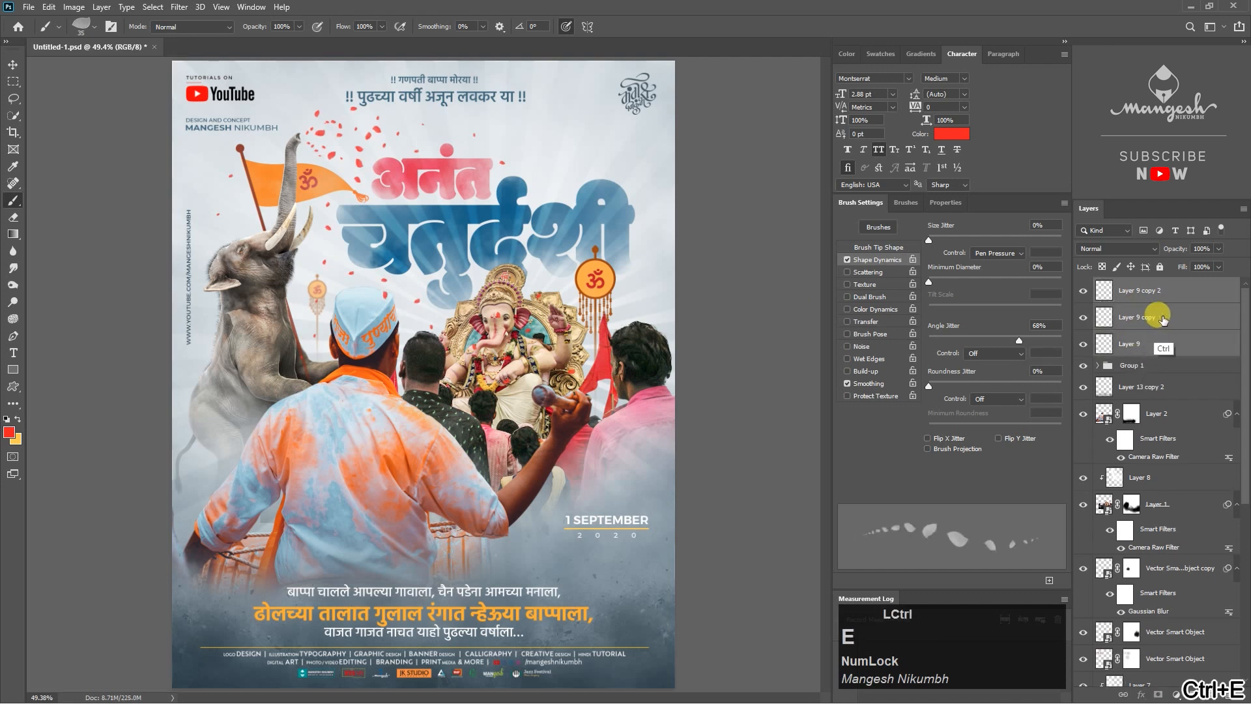
pyautogui.click(1084, 291)
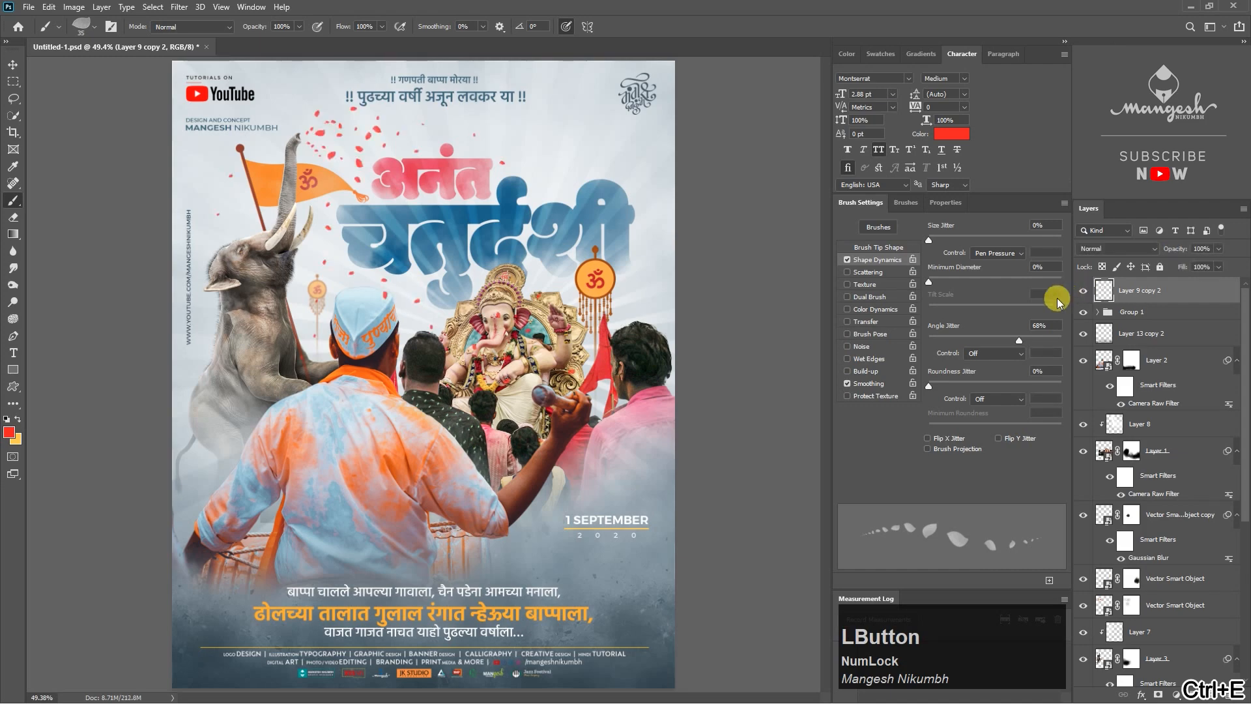